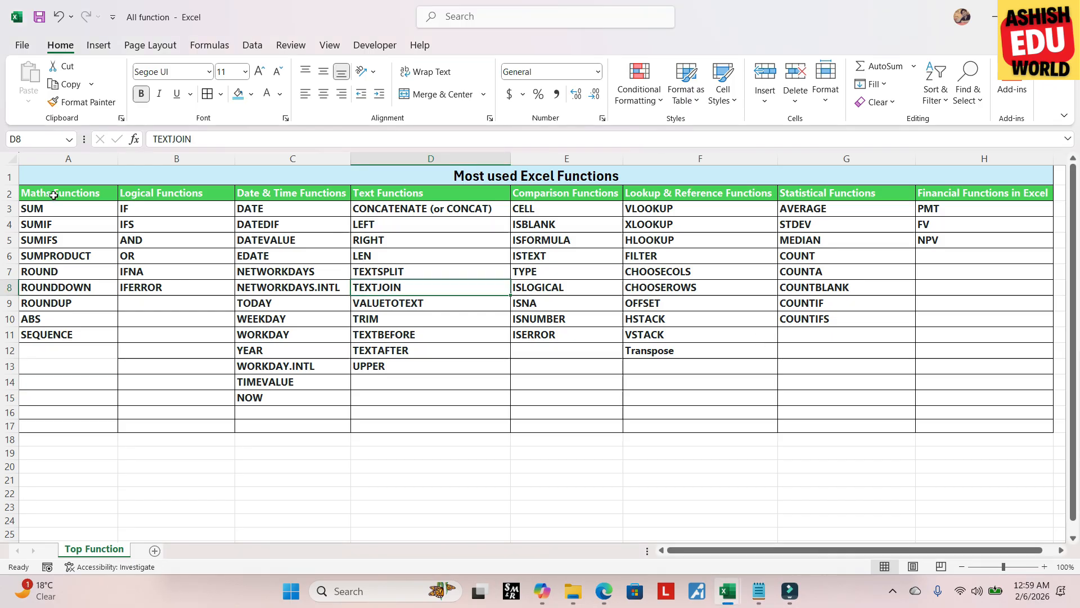
# Review the function category headings in row 2, from Maths Functions through Text Functions
pyautogui.click(41, 193)
pyautogui.hotkey('ctrl', 'shift', 'Right')
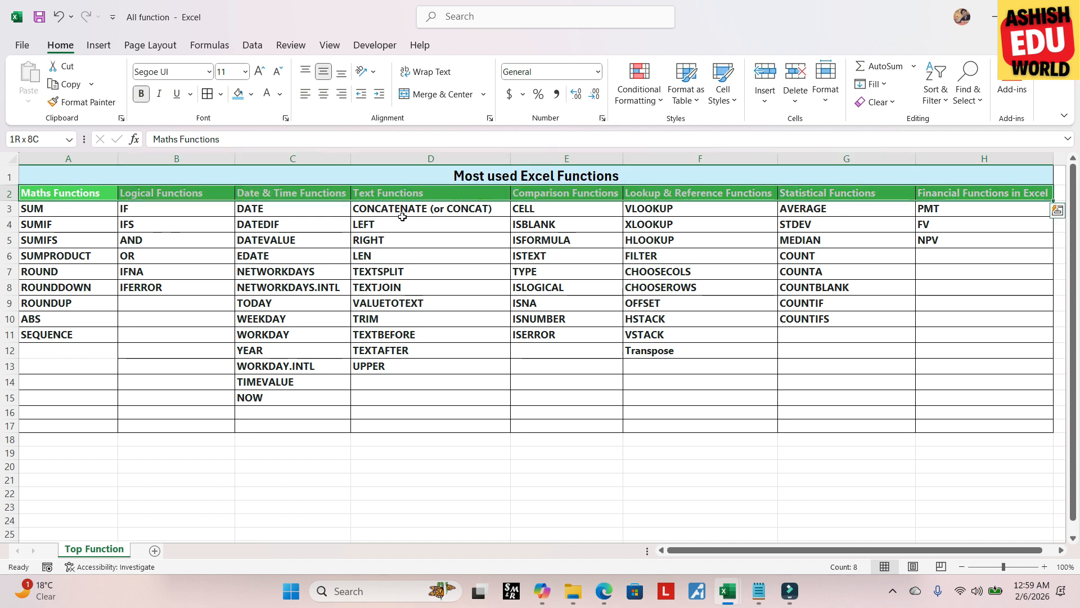
pyautogui.click(71, 196)
pyautogui.click(152, 198)
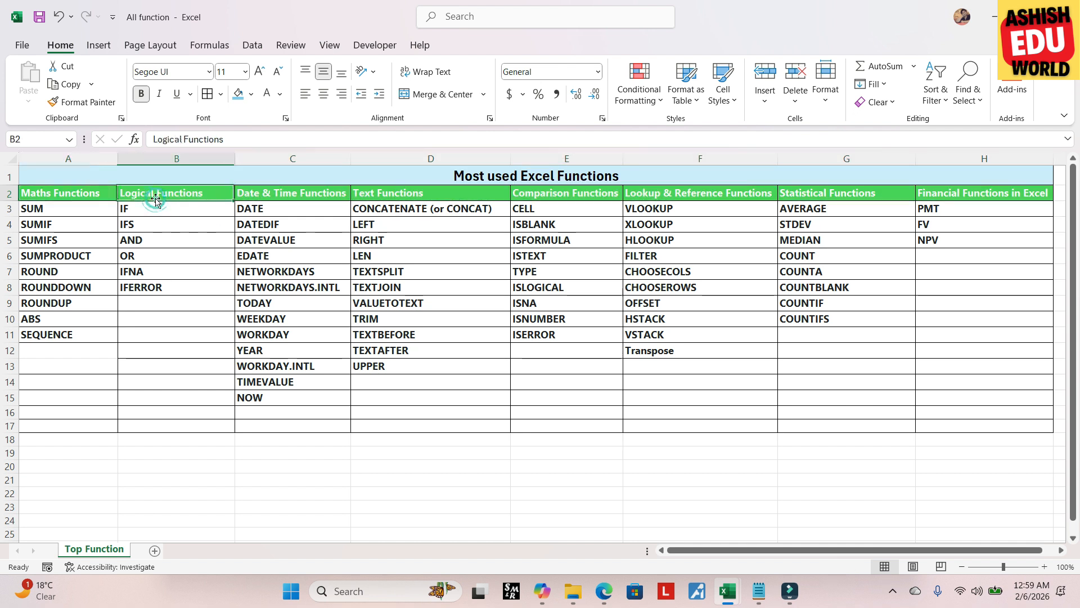
pyautogui.click(296, 195)
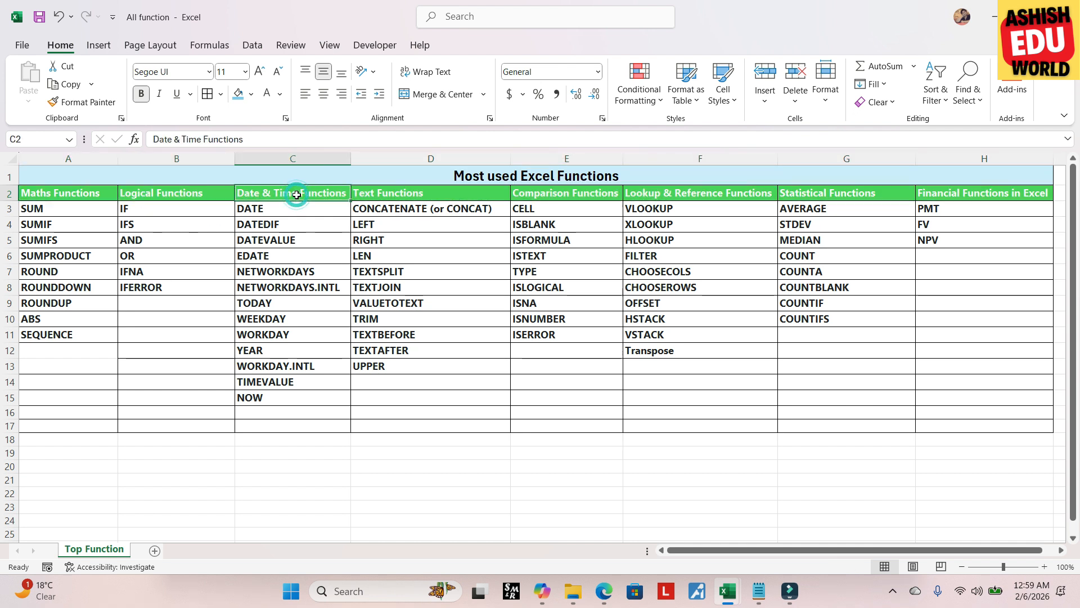
pyautogui.click(405, 197)
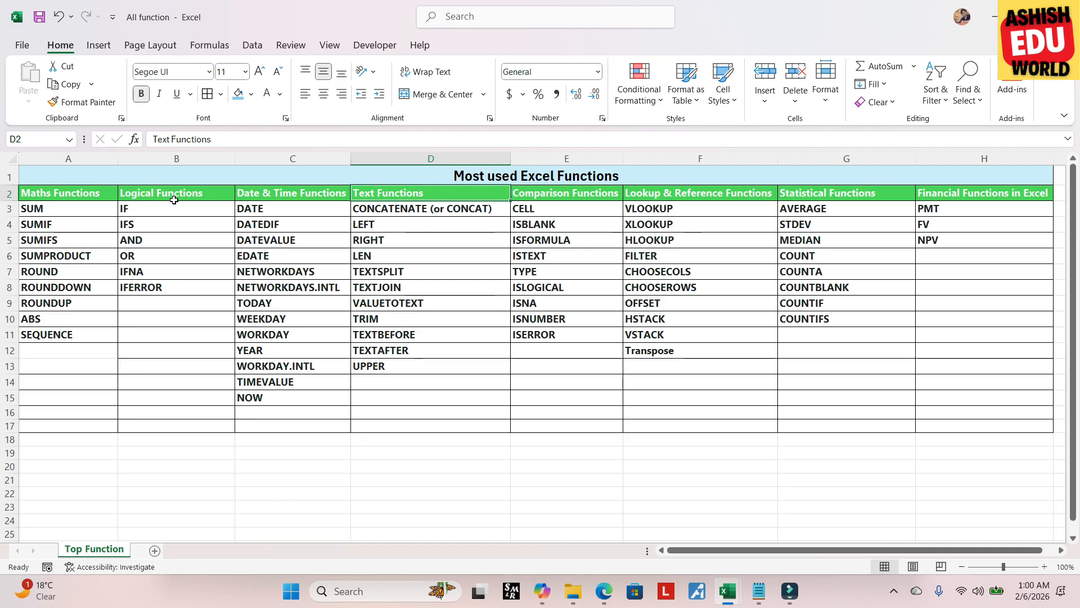
# Examine the functions listed under each category, from the Maths, Logical and Date & Time columns through Lookup & Reference
pyautogui.moveTo(51, 216); pyautogui.dragTo(61, 335)
pyautogui.moveTo(157, 209); pyautogui.dragTo(168, 288)
pyautogui.moveTo(267, 208); pyautogui.dragTo(292, 398)
pyautogui.moveTo(394, 210); pyautogui.dragTo(397, 369)
pyautogui.moveTo(540, 209); pyautogui.dragTo(548, 336)
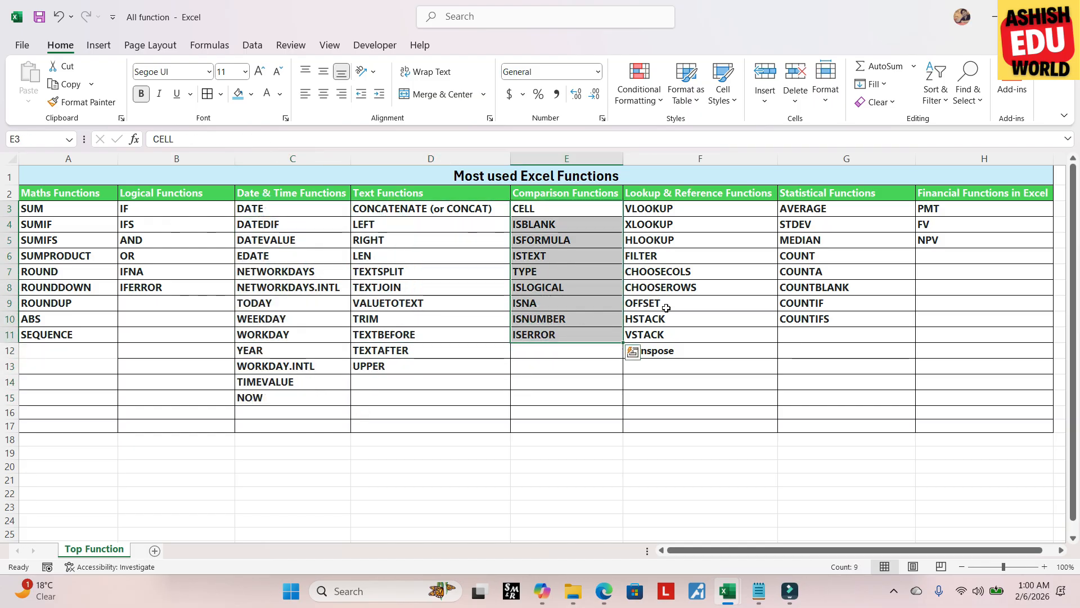
pyautogui.click(689, 333)
pyautogui.click(687, 350)
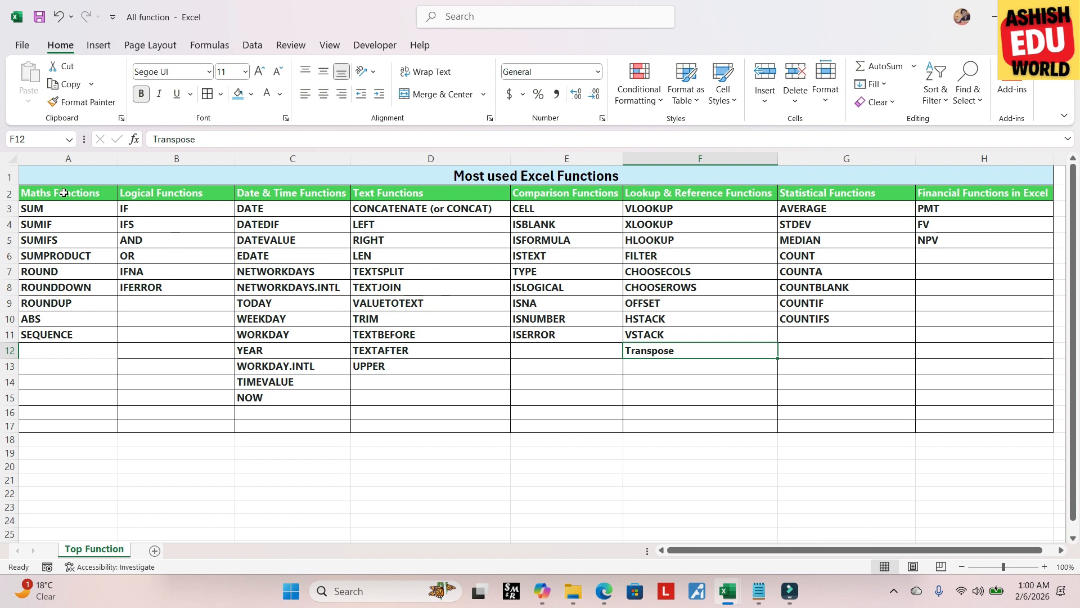
pyautogui.moveTo(64, 193); pyautogui.dragTo(909, 391)
pyautogui.click(563, 334)
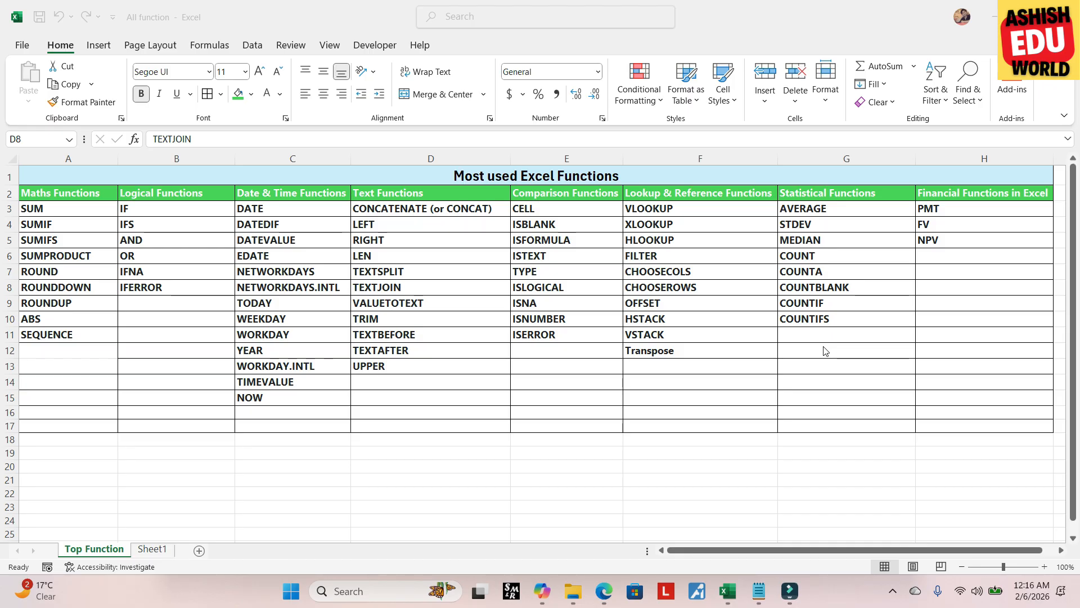
# Go to Sheet1 and look over the cells on both sides of the Comparison table
pyautogui.hotkey('ctrl', 'pagedown')
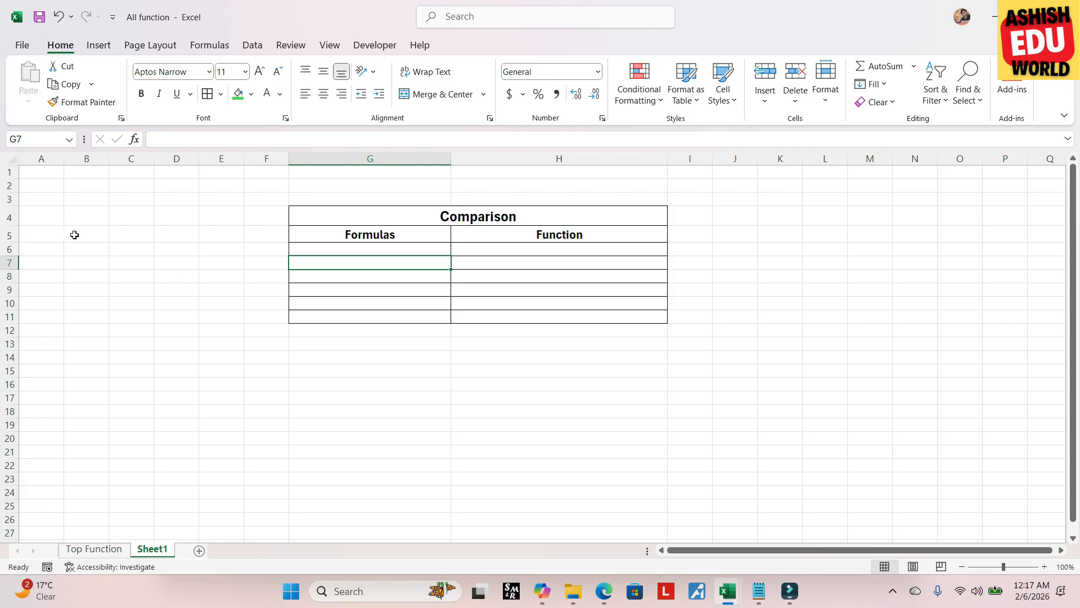
pyautogui.moveTo(71, 220); pyautogui.dragTo(193, 356)
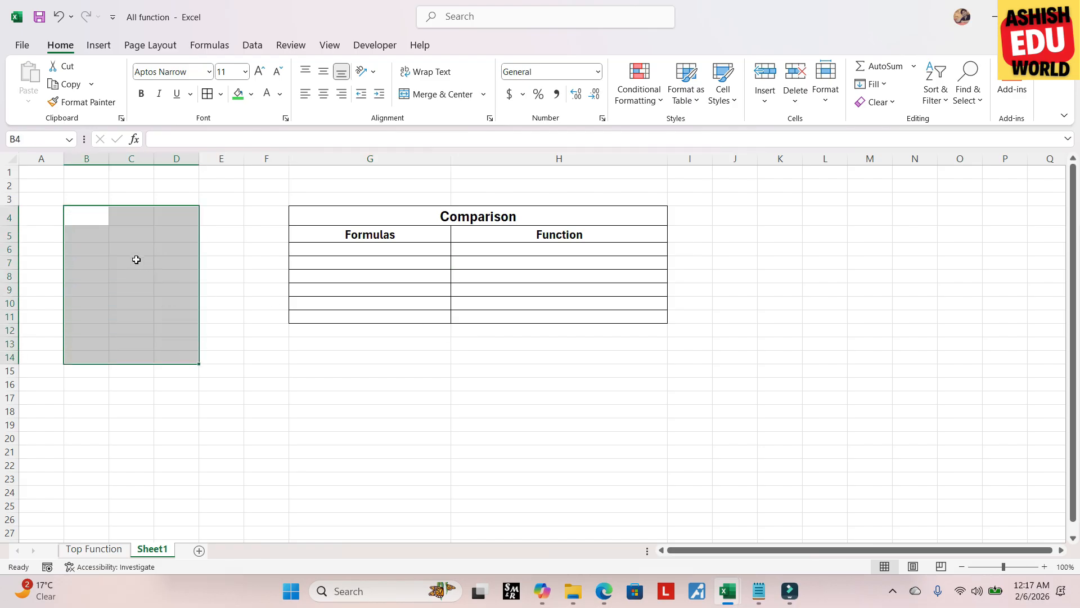
pyautogui.click(84, 220)
pyautogui.click(137, 214)
pyautogui.click(187, 215)
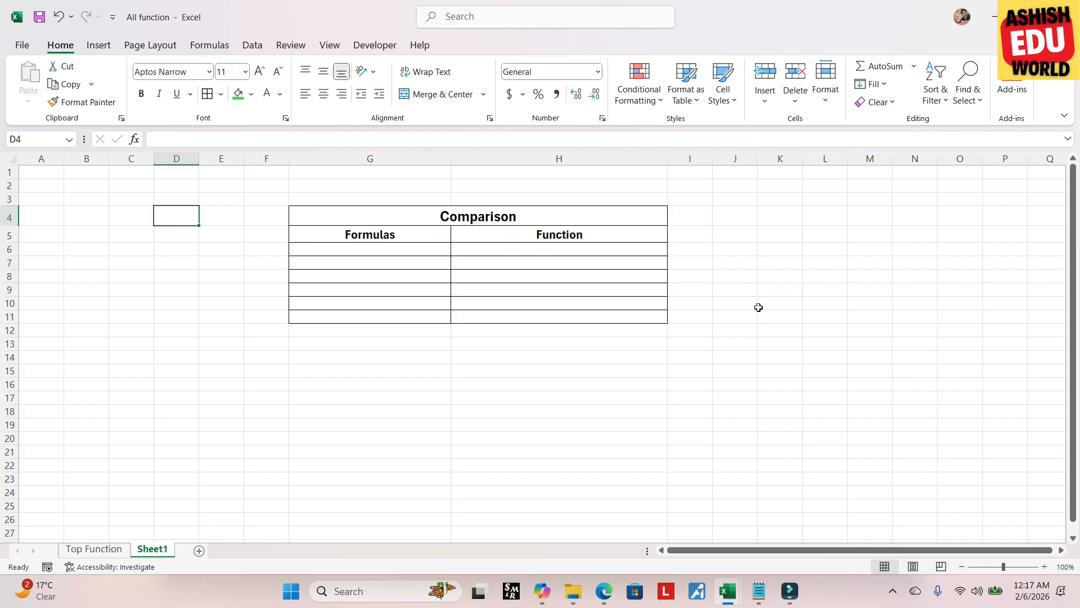
pyautogui.click(771, 215)
pyautogui.moveTo(771, 216); pyautogui.dragTo(830, 227)
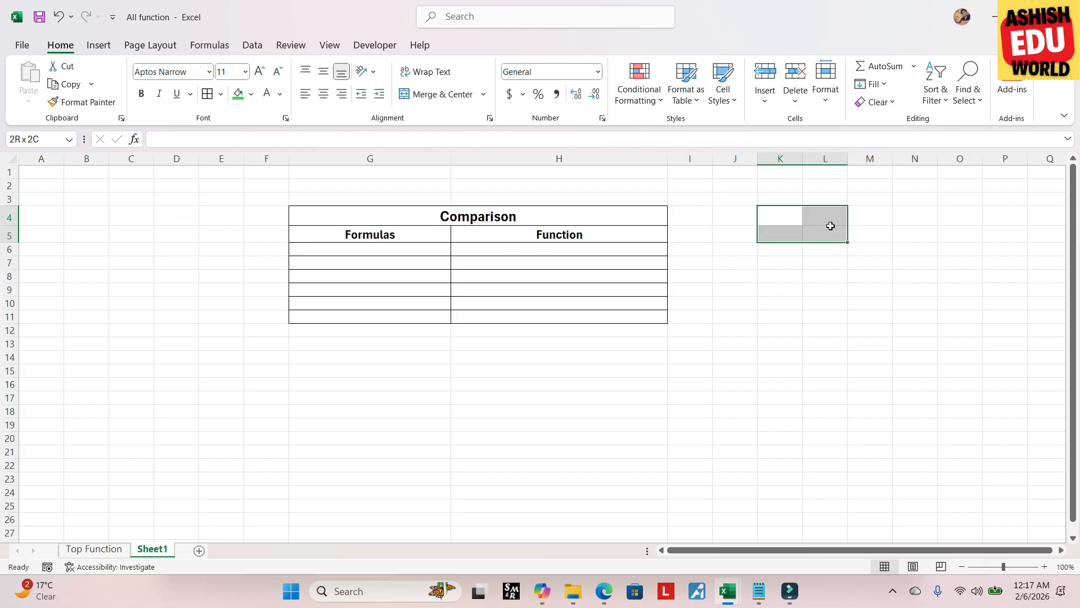
pyautogui.click(820, 315)
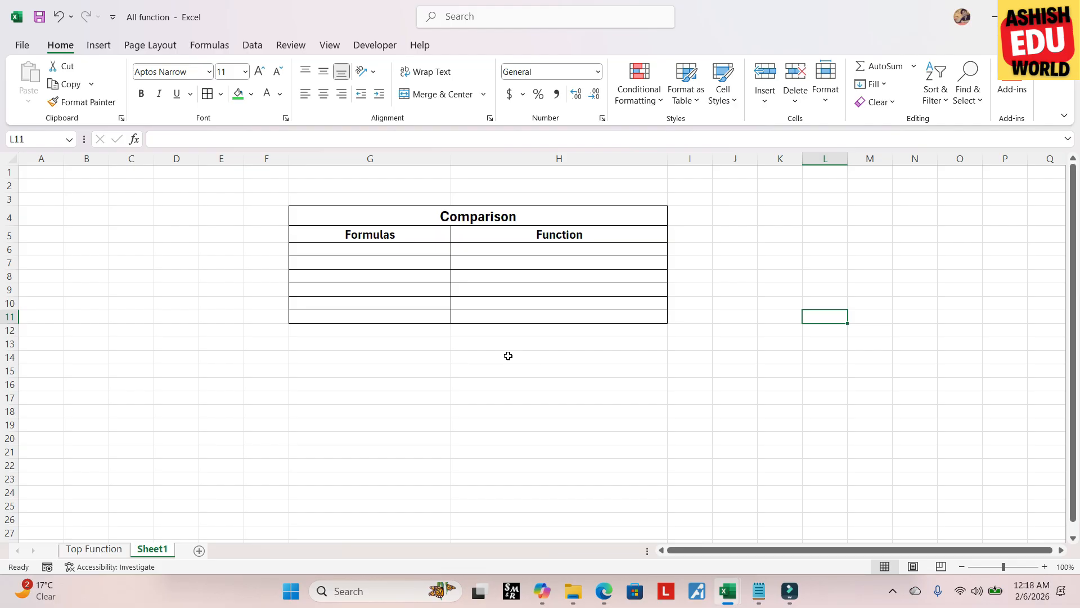
# Enter "user created calculation" as the first point under Formulas in the Comparison table
pyautogui.click(415, 249)
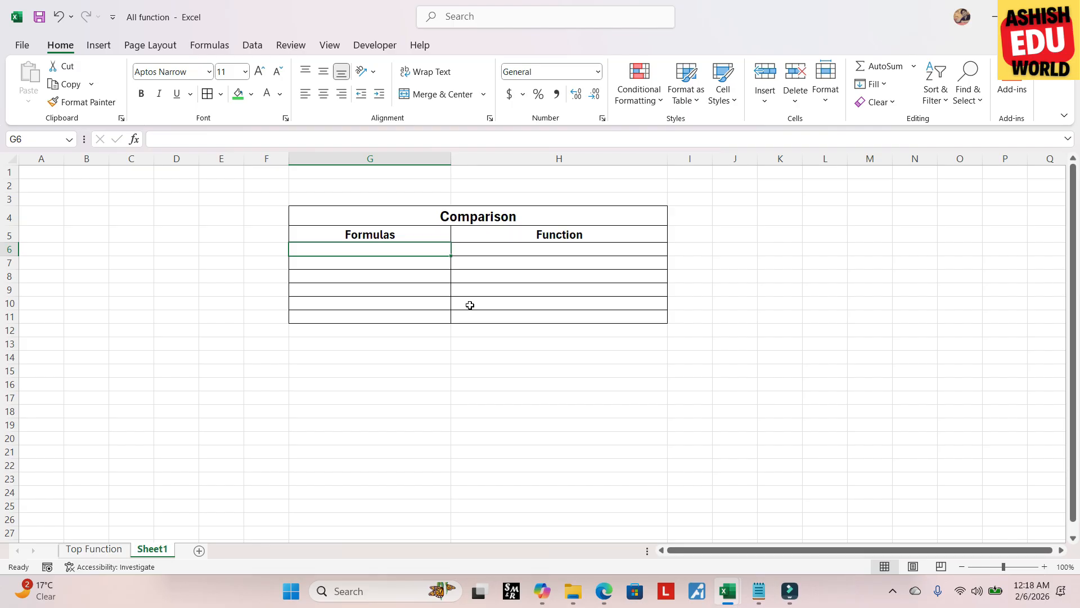
pyautogui.write('us')
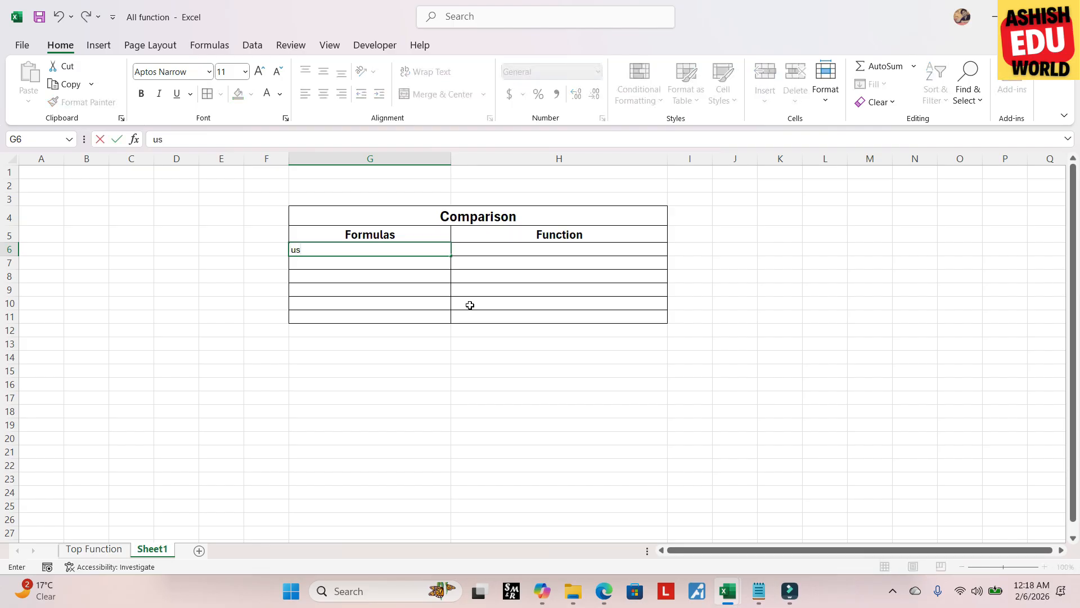
pyautogui.write('er created calculat')
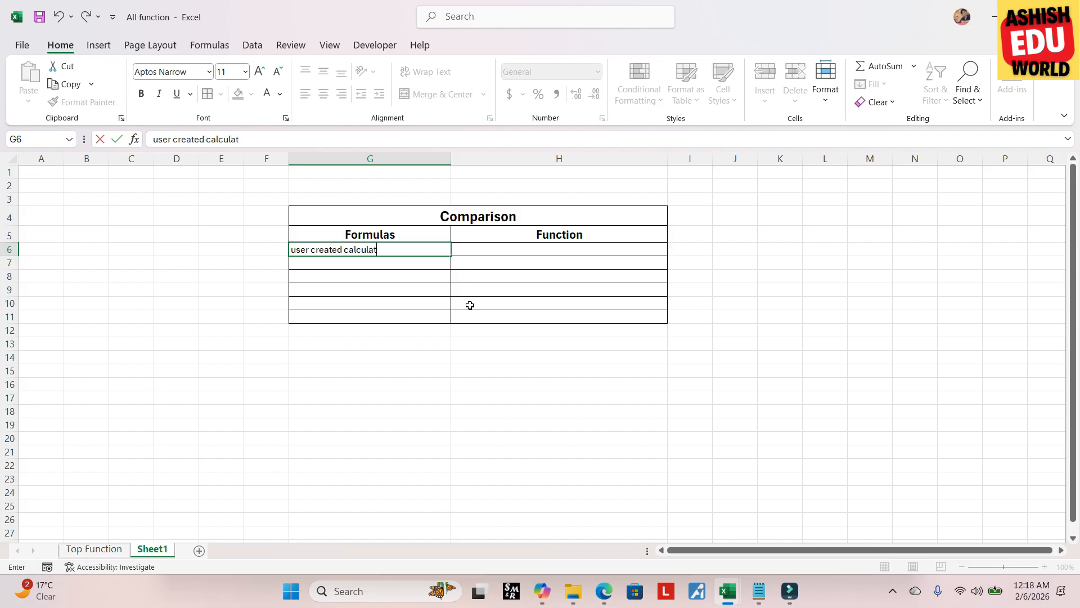
pyautogui.write('ion')
pyautogui.press('Tab')
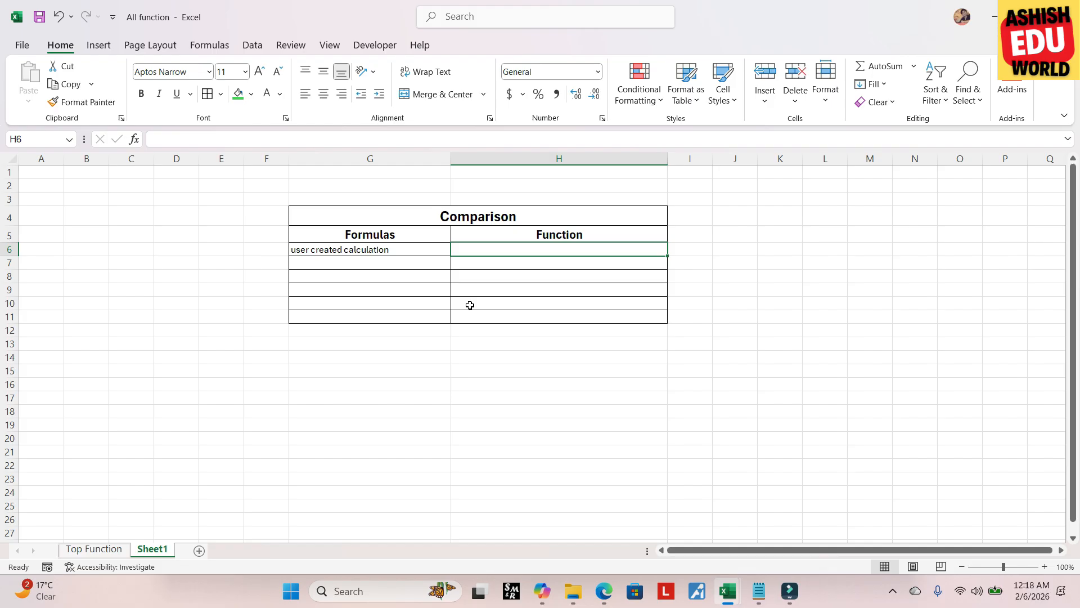
# Enter "Predifined formulas hai" in H6 as the first point under Function
pyautogui.write('P')
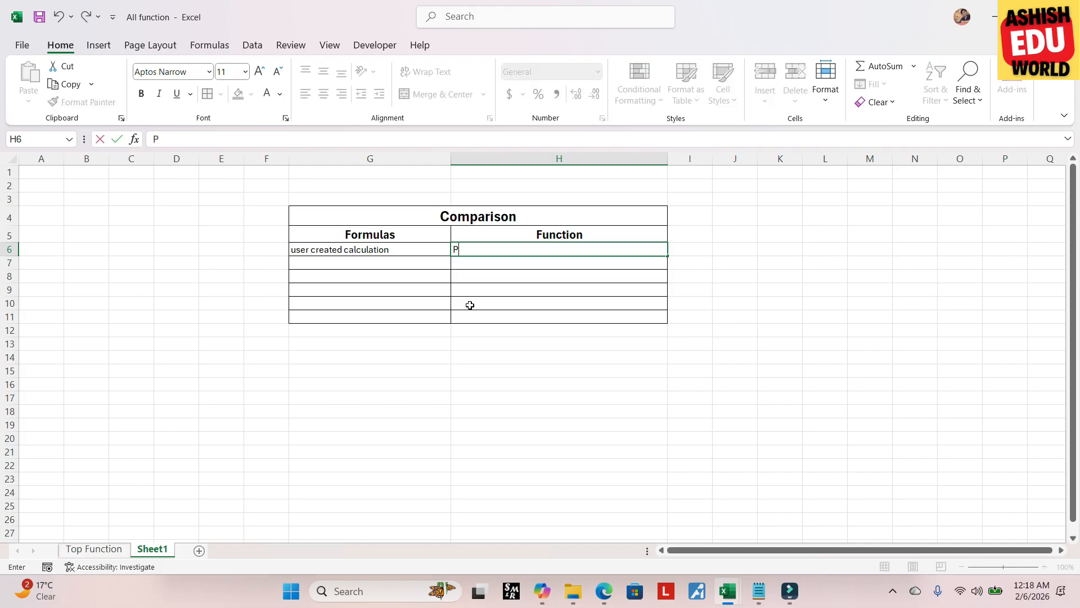
pyautogui.write('redifined formus')
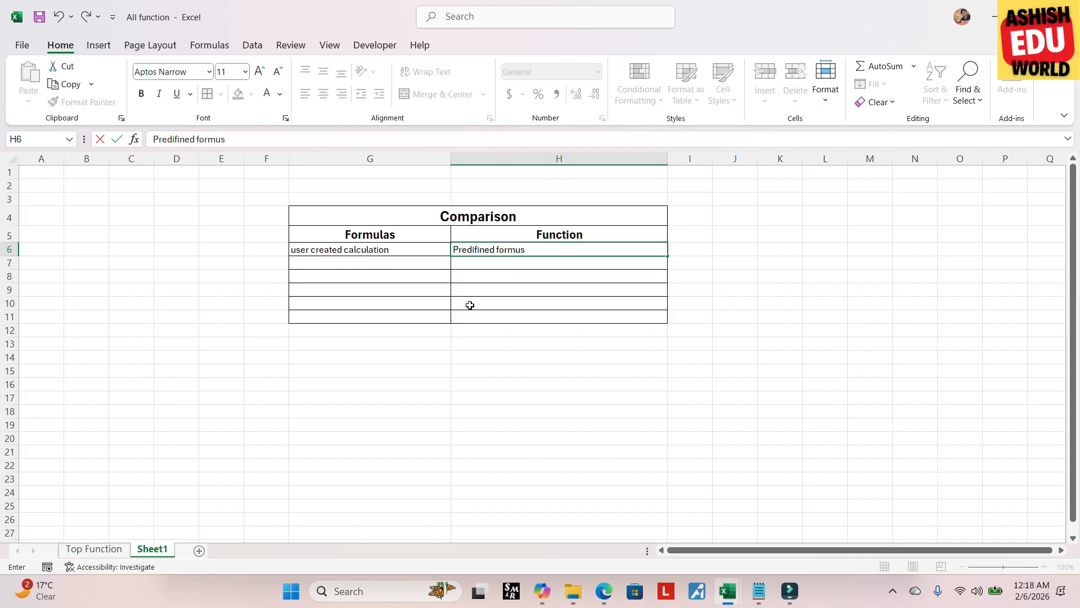
pyautogui.press('BackSpace')
pyautogui.write('las hai')
pyautogui.press('Return')
pyautogui.press('Up')
pyautogui.press('Right')
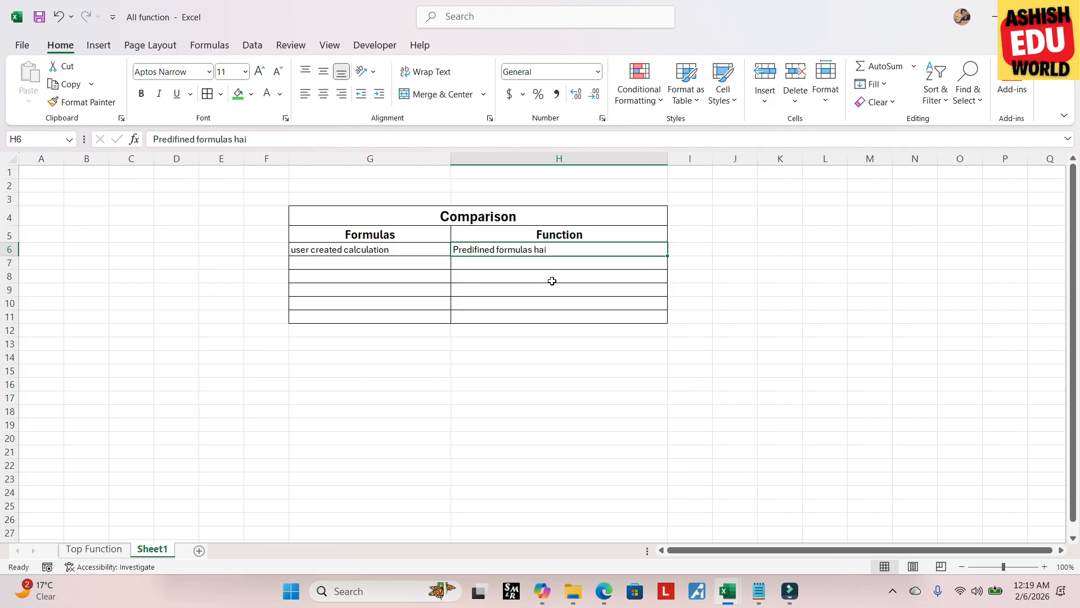
# Fill row 7 of the comparison with "Number" under Formulas and "Argument" under Function
pyautogui.click(364, 263)
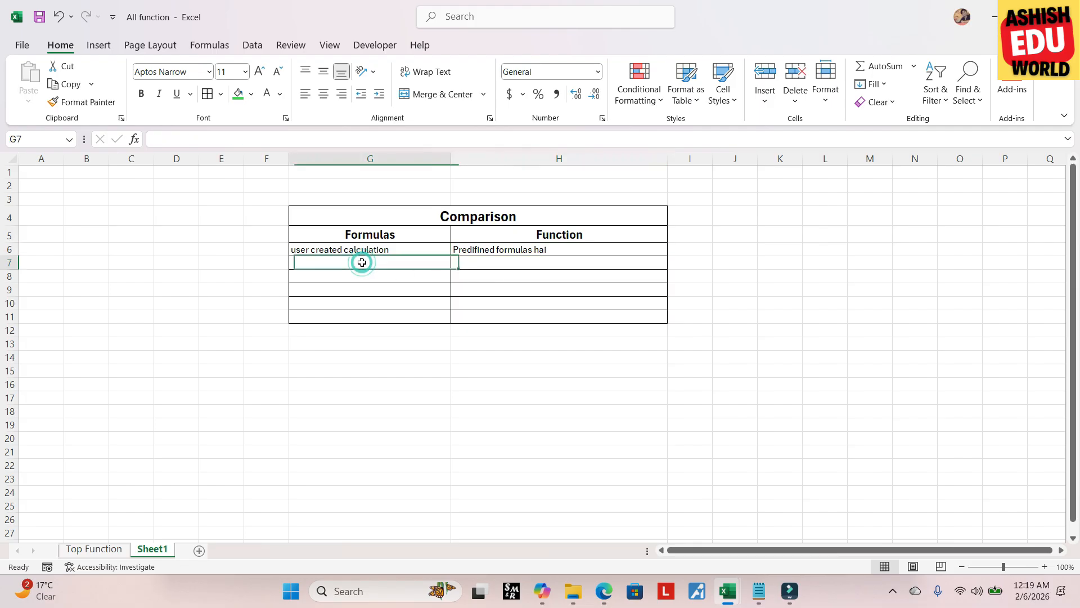
pyautogui.write('Number')
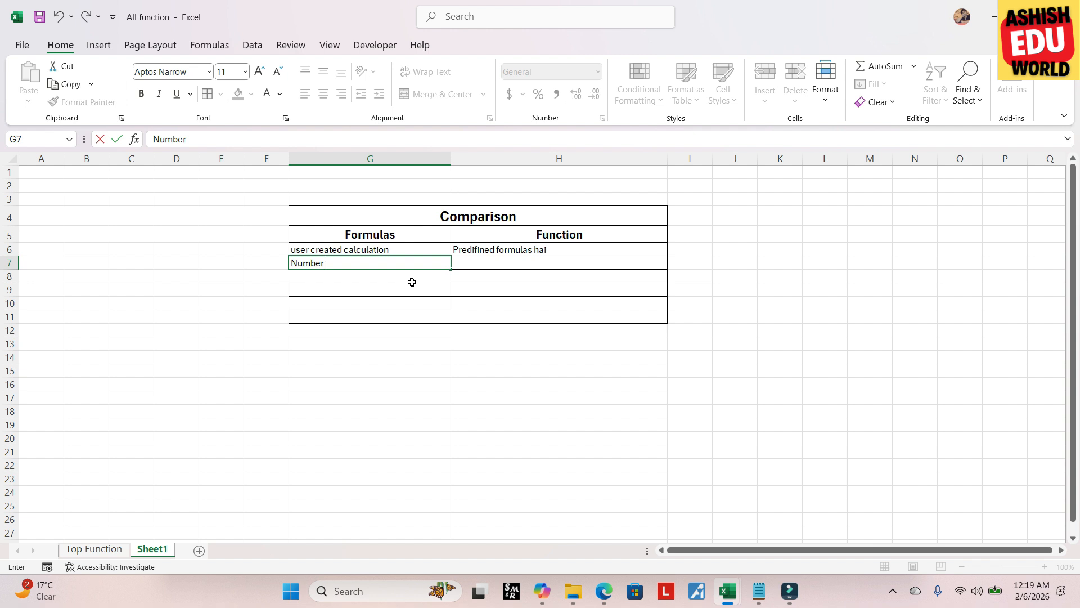
pyautogui.press('Tab')
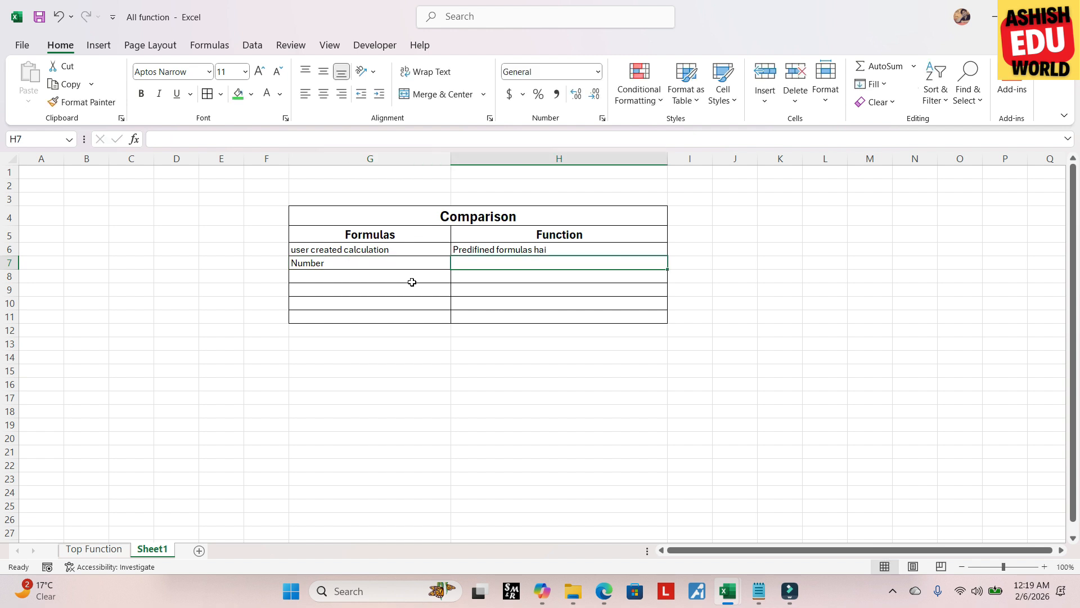
pyautogui.write('Arg')
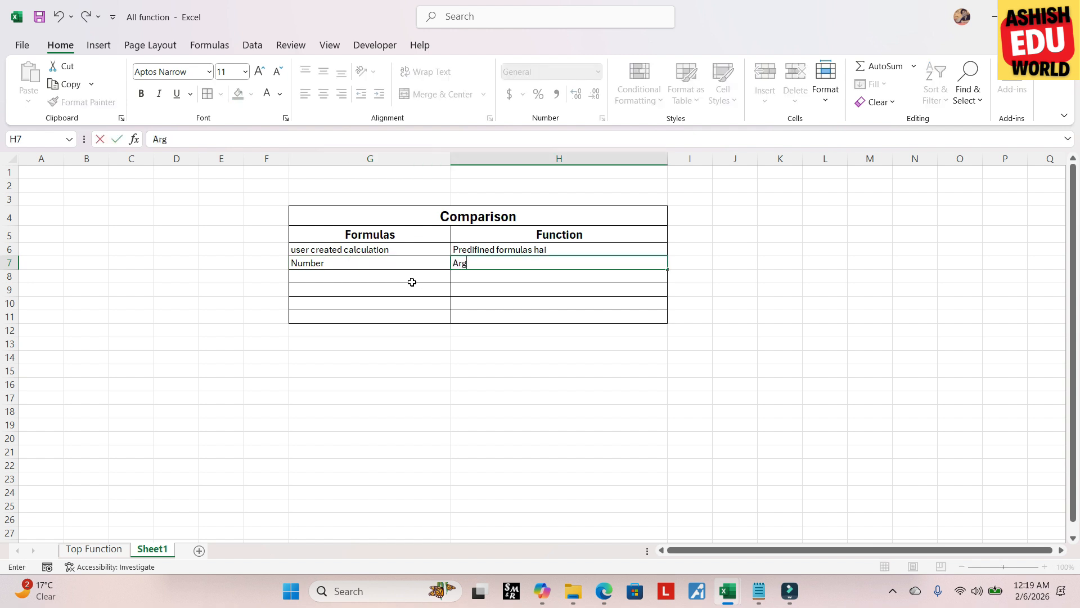
pyautogui.write('ument')
pyautogui.press('Return')
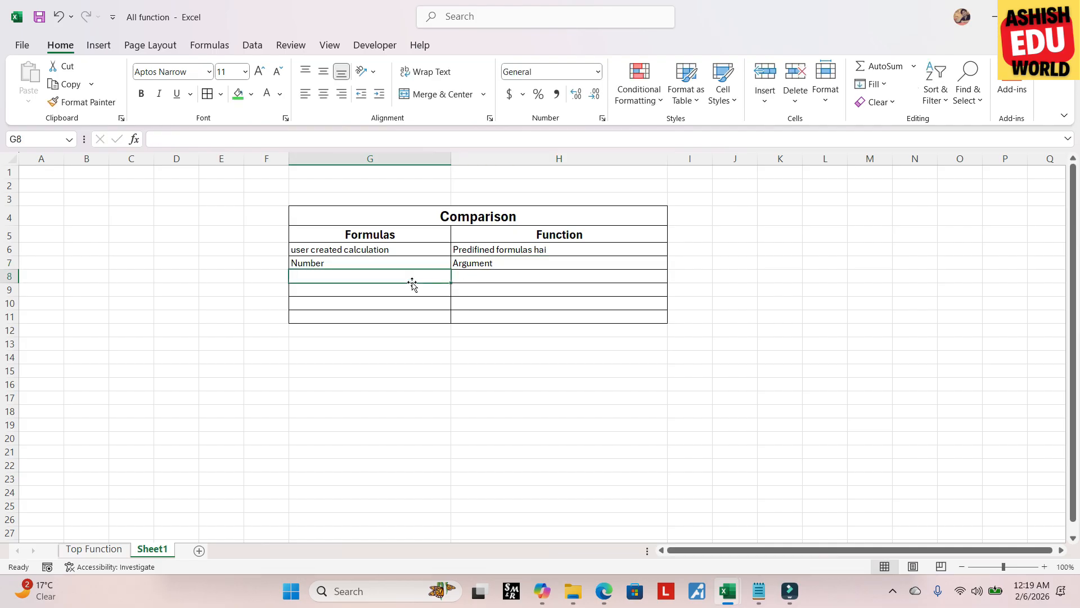
# Fill row 8 of the comparison with "Mathetical expression" under Formulas and "defined function" under Function
pyautogui.write('Mathet')
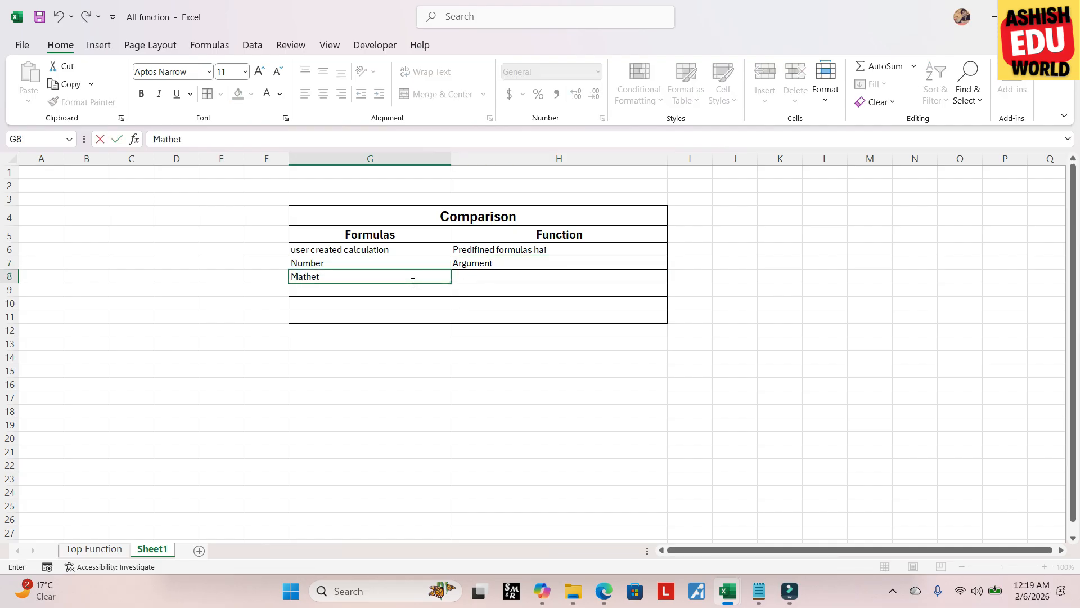
pyautogui.write('ical expression')
pyautogui.press('Tab')
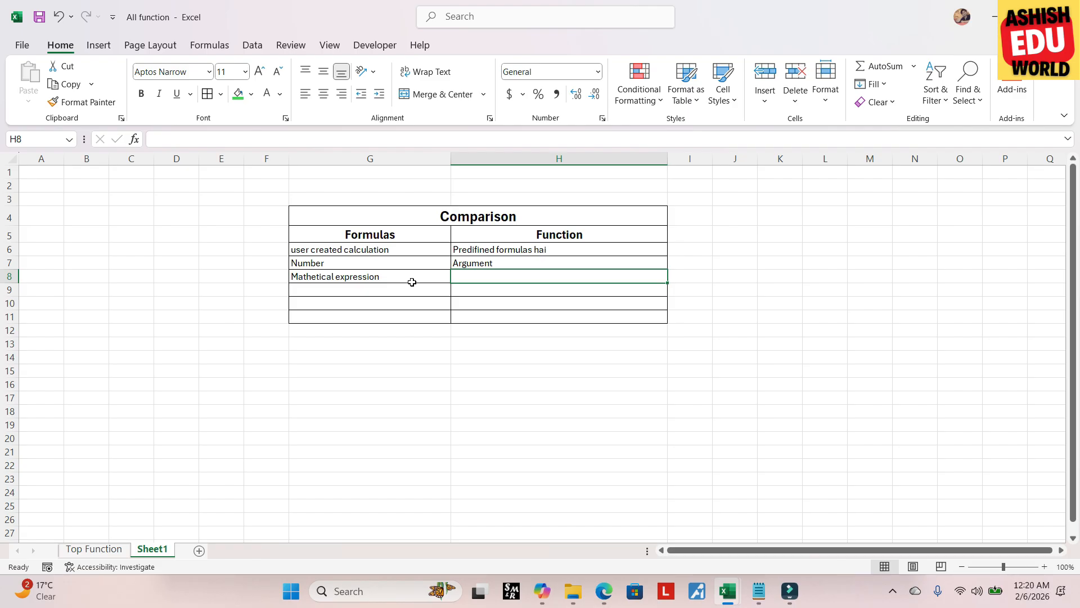
pyautogui.write('defined')
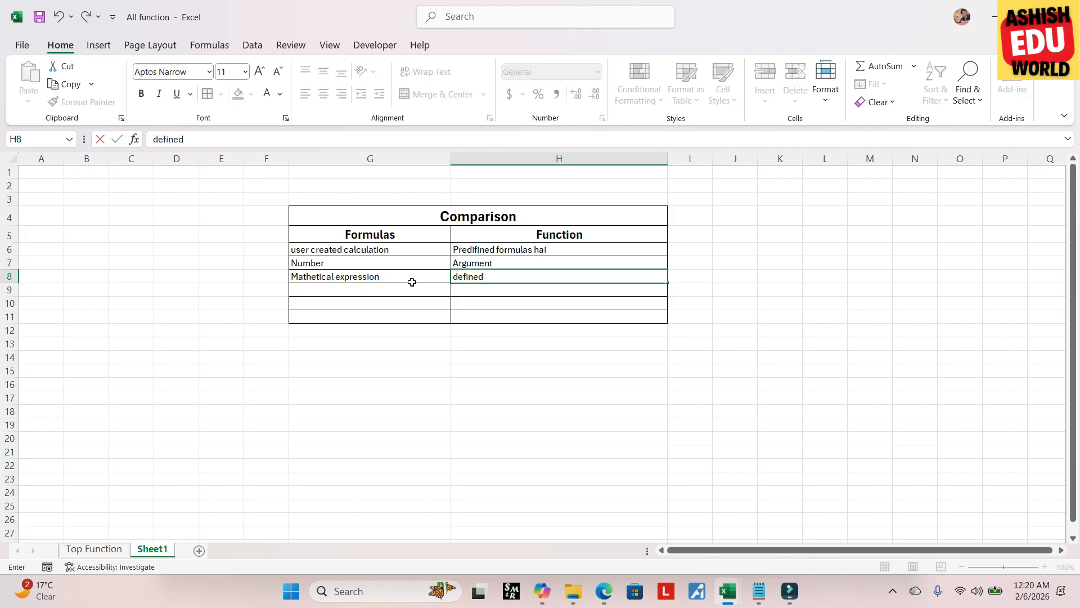
pyautogui.write(' function')
pyautogui.click(413, 286)
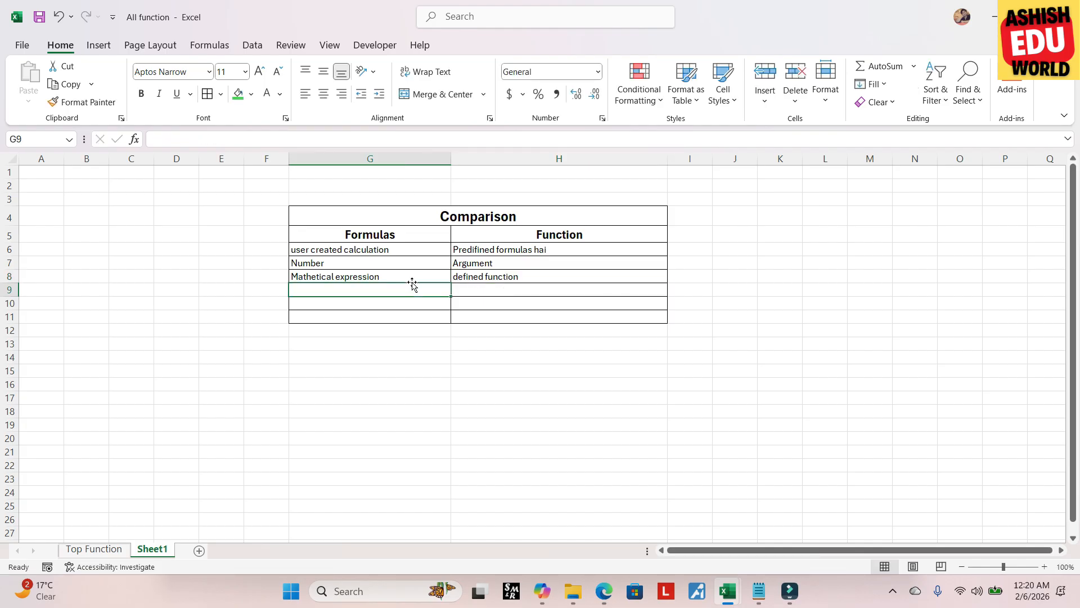
# Fill row 9 of the comparison with "basic formula perform" under Formulas and "advance level calculation" under Function
pyautogui.write('basic')
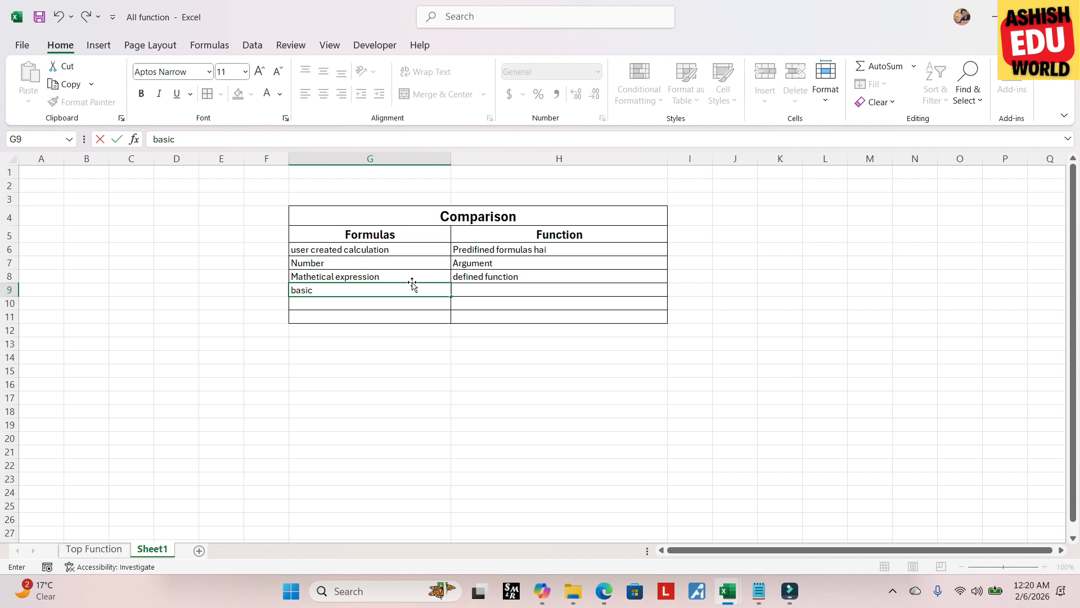
pyautogui.write('formula perform')
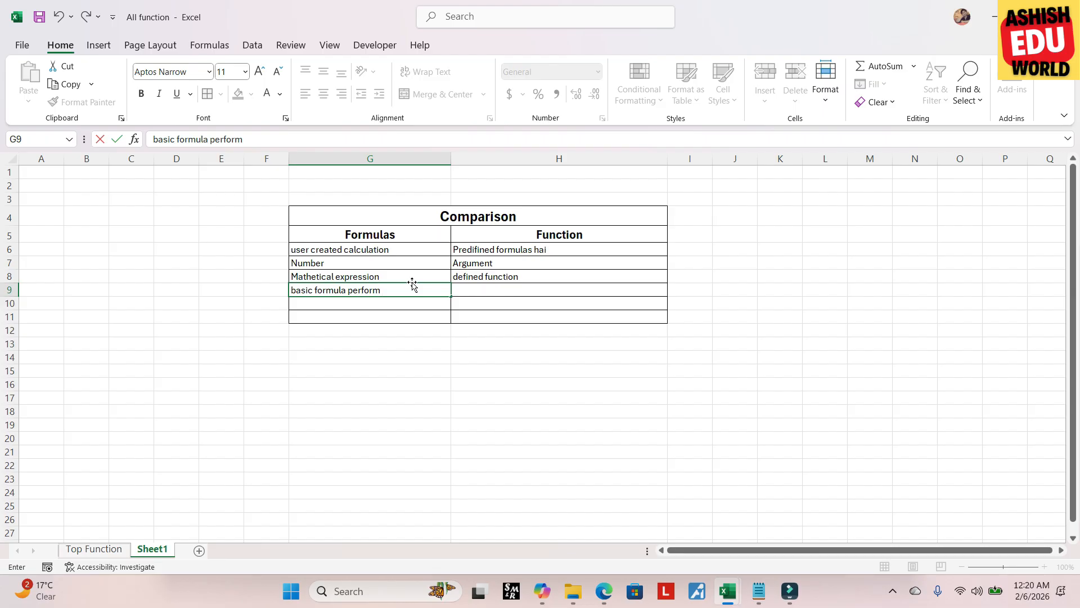
pyautogui.press('Tab')
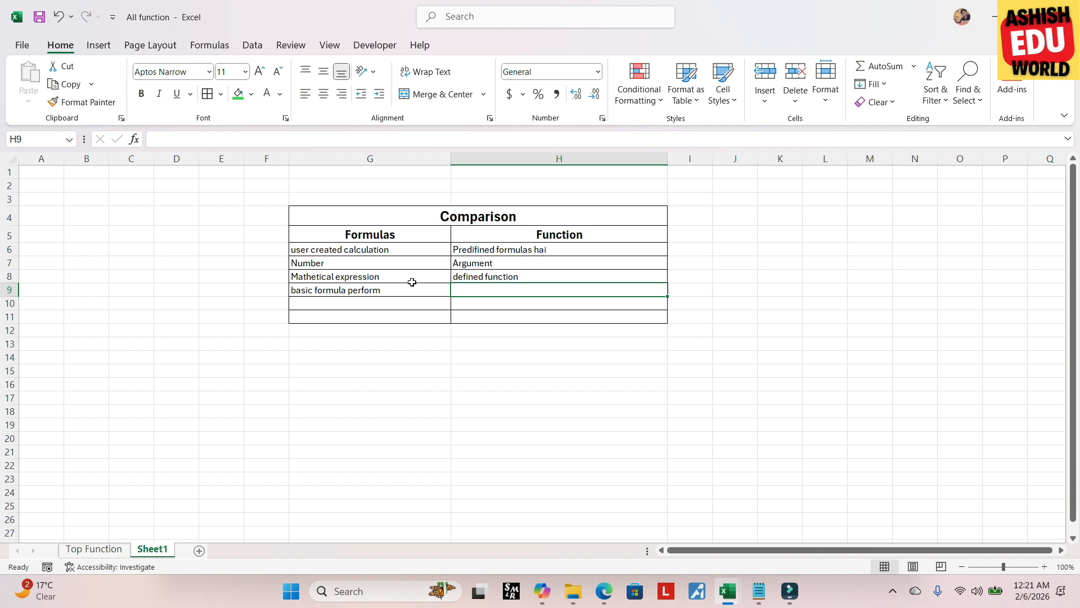
pyautogui.write('advance lev')
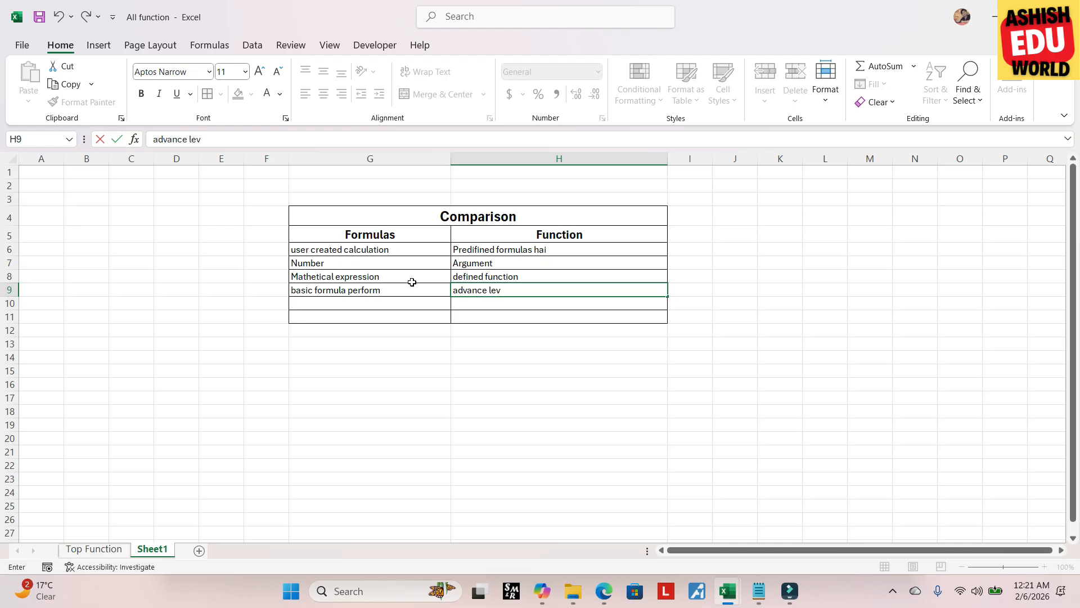
pyautogui.write('el calculation')
pyautogui.press('Return')
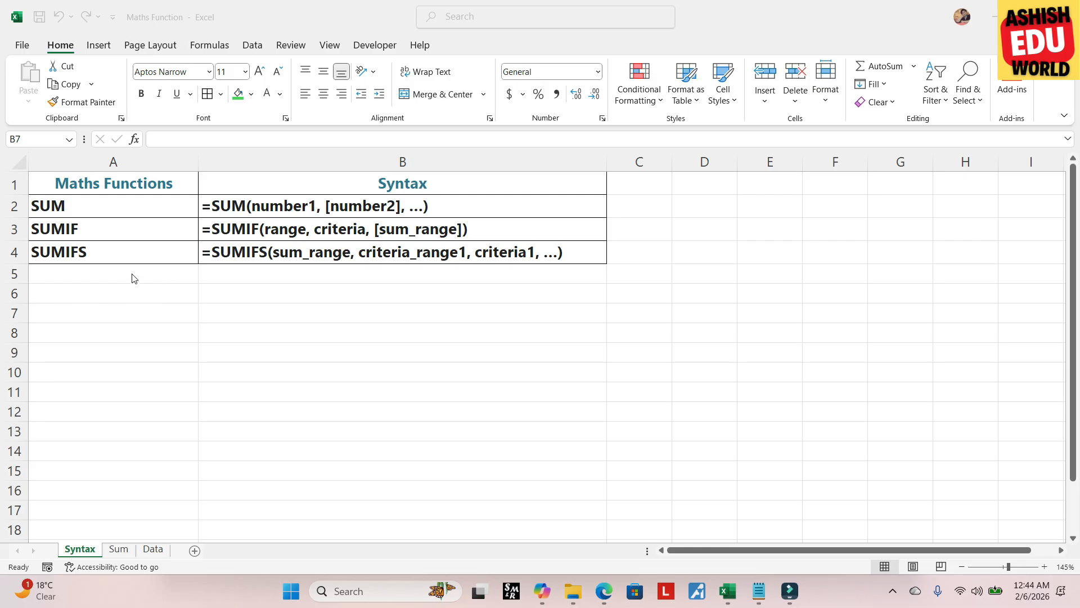
# Review the SUM, SUMIF and SUMIFS names and their syntax entries in the Maths Functions table
pyautogui.click(116, 189)
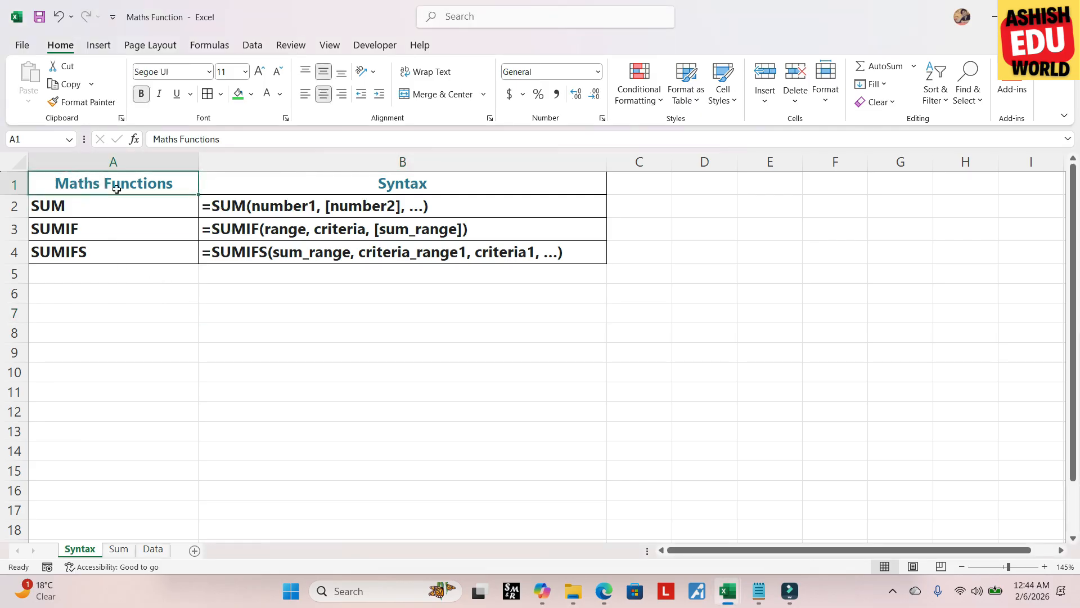
pyautogui.click(75, 204)
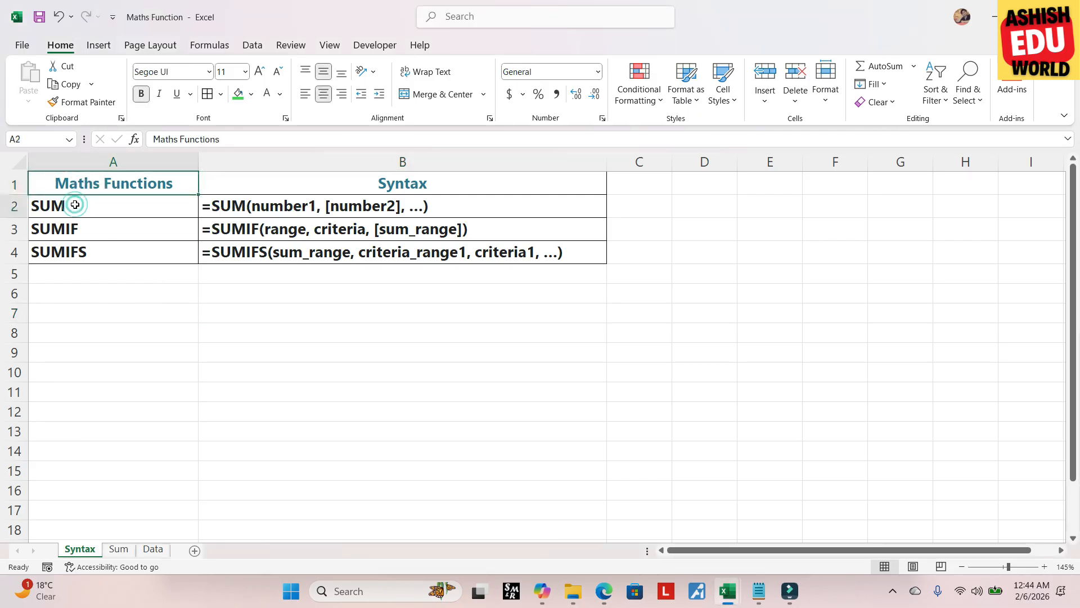
pyautogui.moveTo(75, 205); pyautogui.dragTo(78, 263)
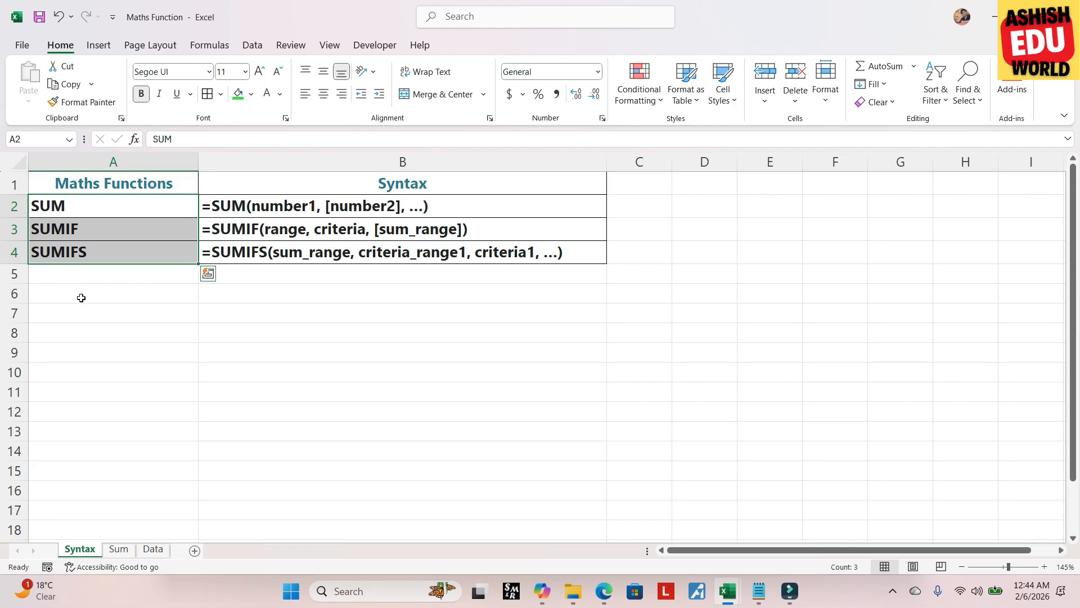
pyautogui.moveTo(301, 182); pyautogui.dragTo(307, 252)
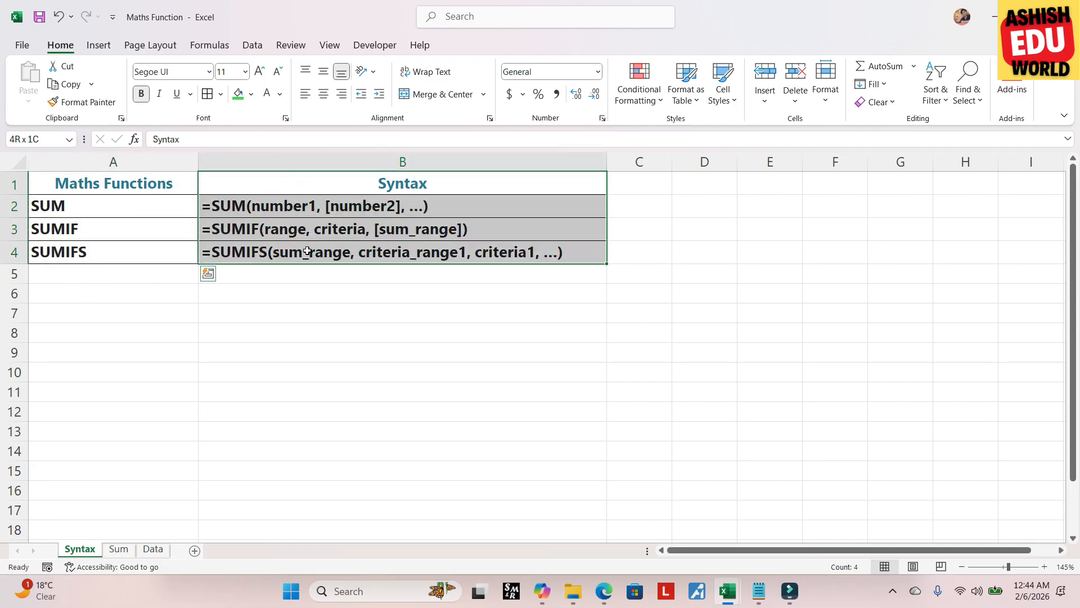
pyautogui.click(706, 208)
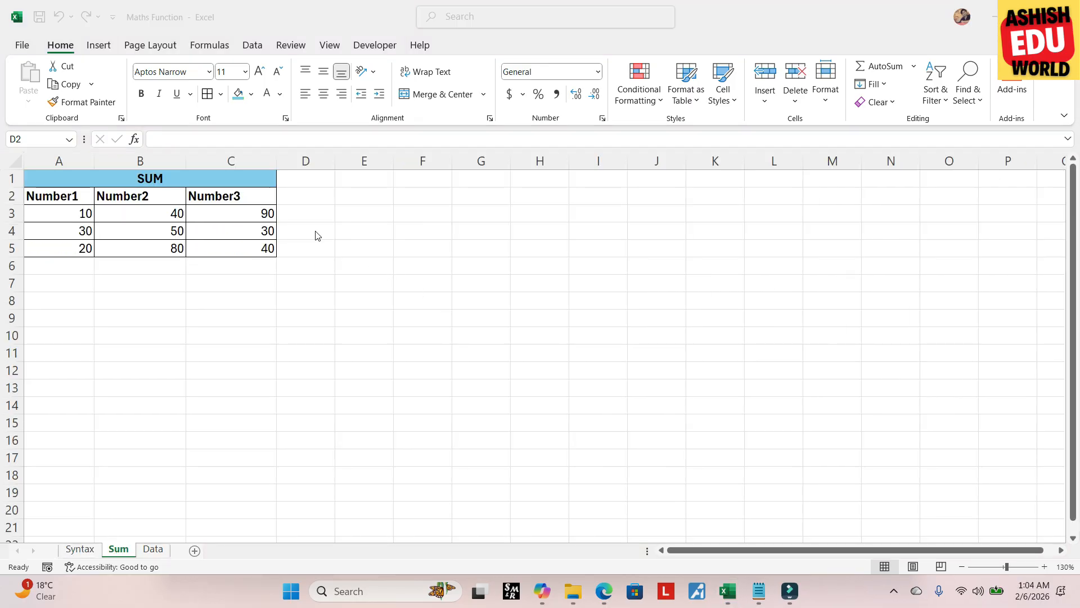
# Enter the formula =10+40+90 in D3 to add the first row of numbers on the Sum sheet
pyautogui.click(311, 198)
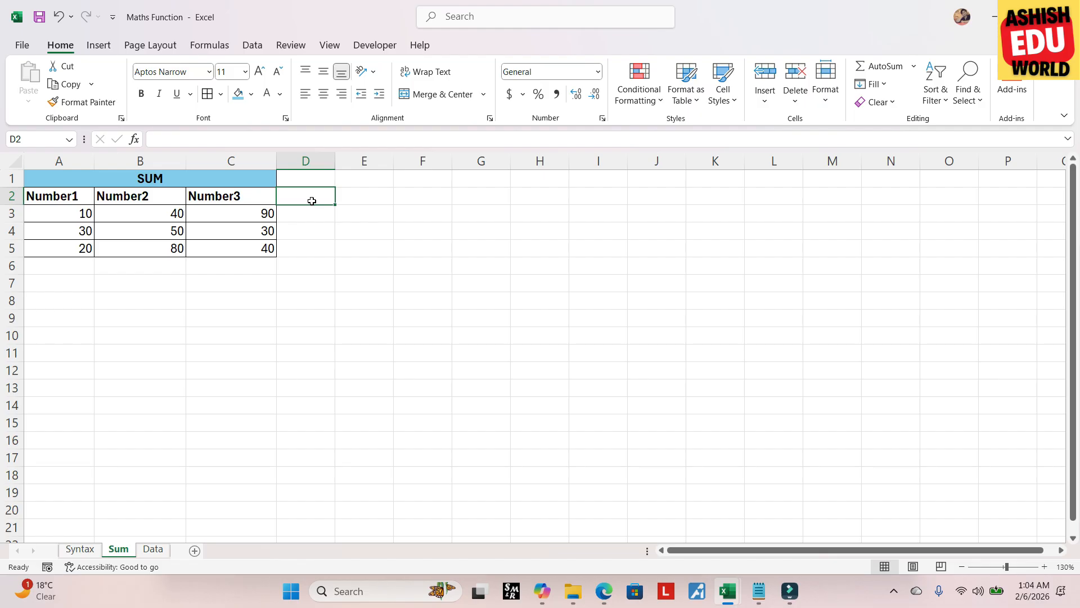
pyautogui.hotkey('ctrl', 'c')
pyautogui.press('Down')
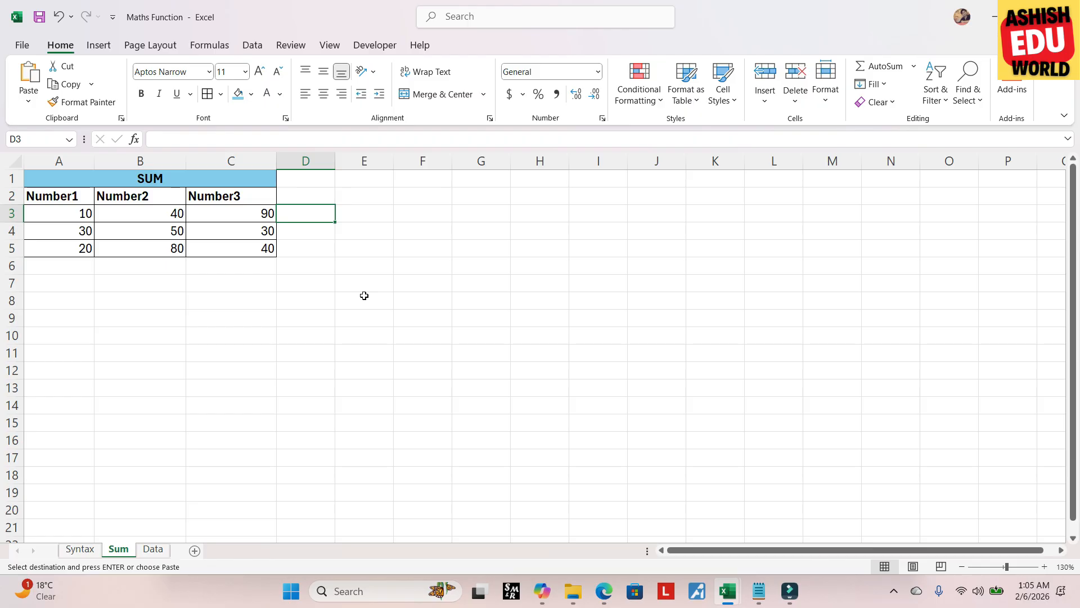
pyautogui.write('=')
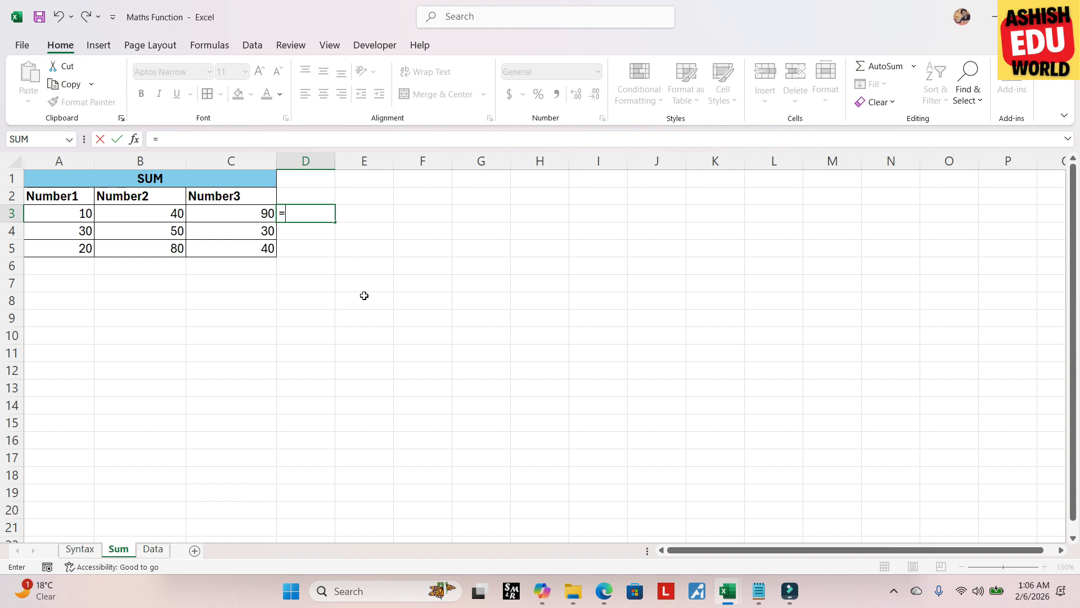
pyautogui.write('10+40')
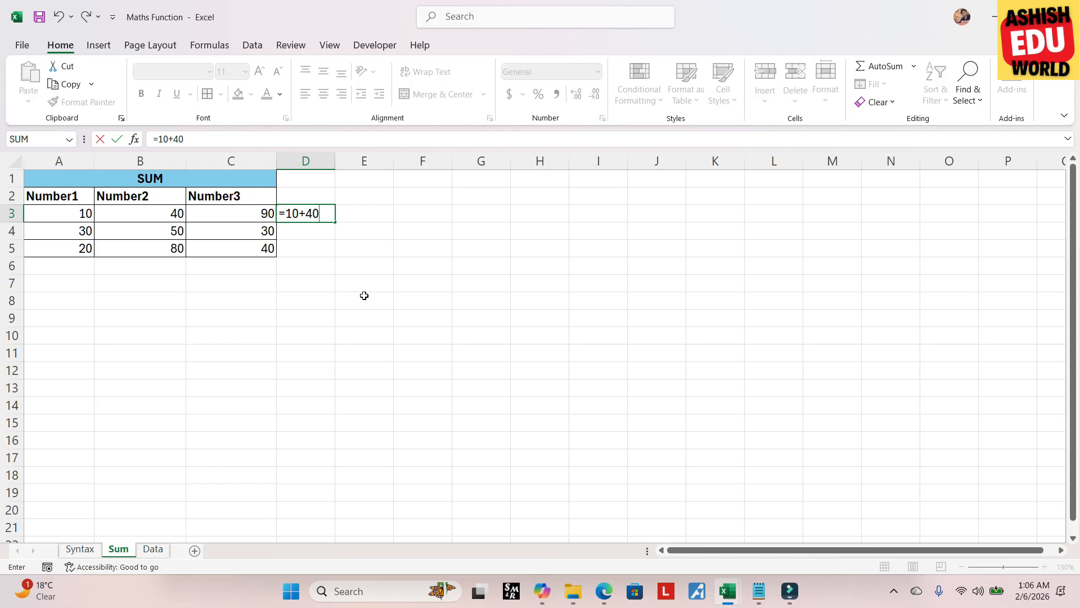
pyautogui.write('+90')
pyautogui.press('Return')
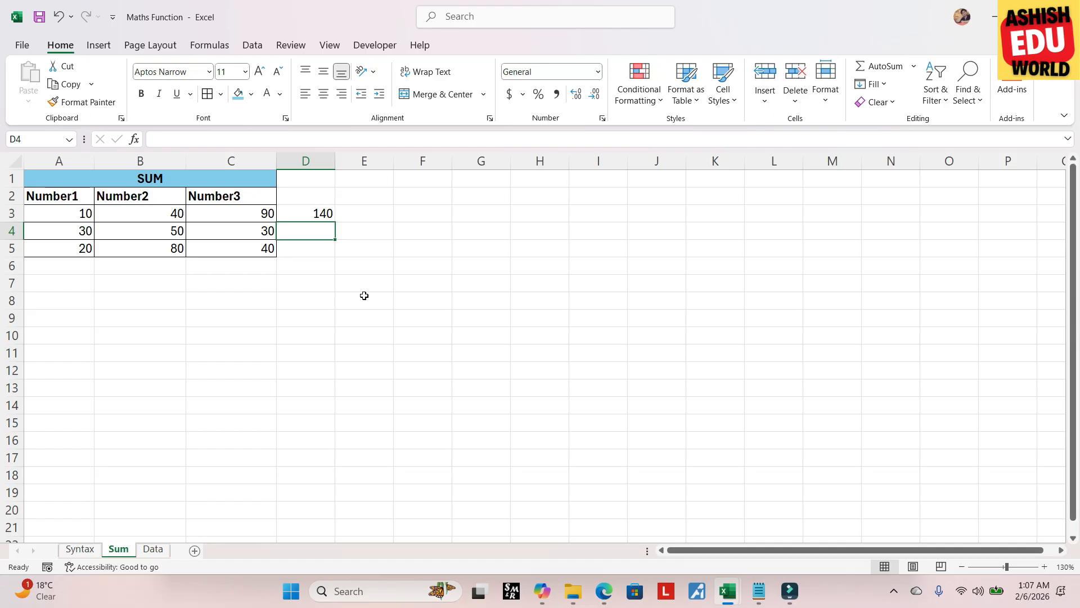
# Enter the heading "Formula" in D2 above the result column
pyautogui.click(298, 192)
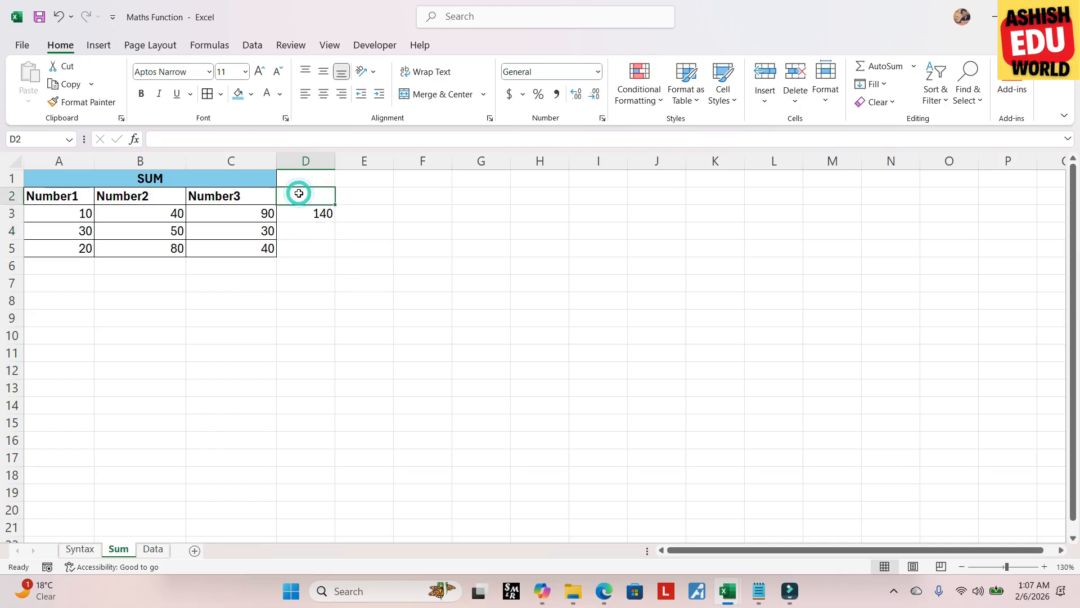
pyautogui.write('Form')
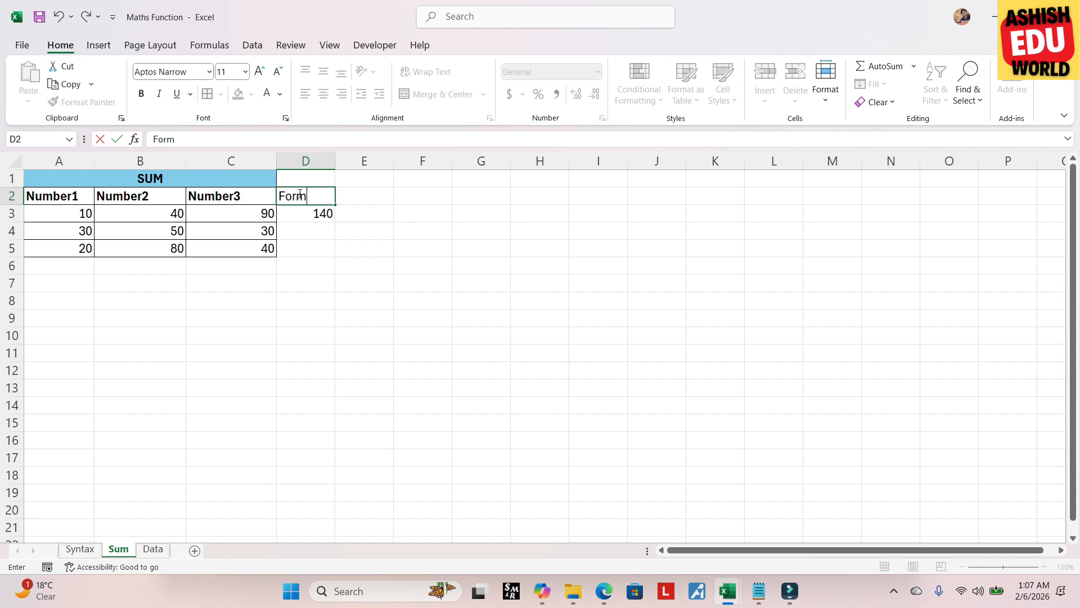
pyautogui.write('ula')
pyautogui.press('Return')
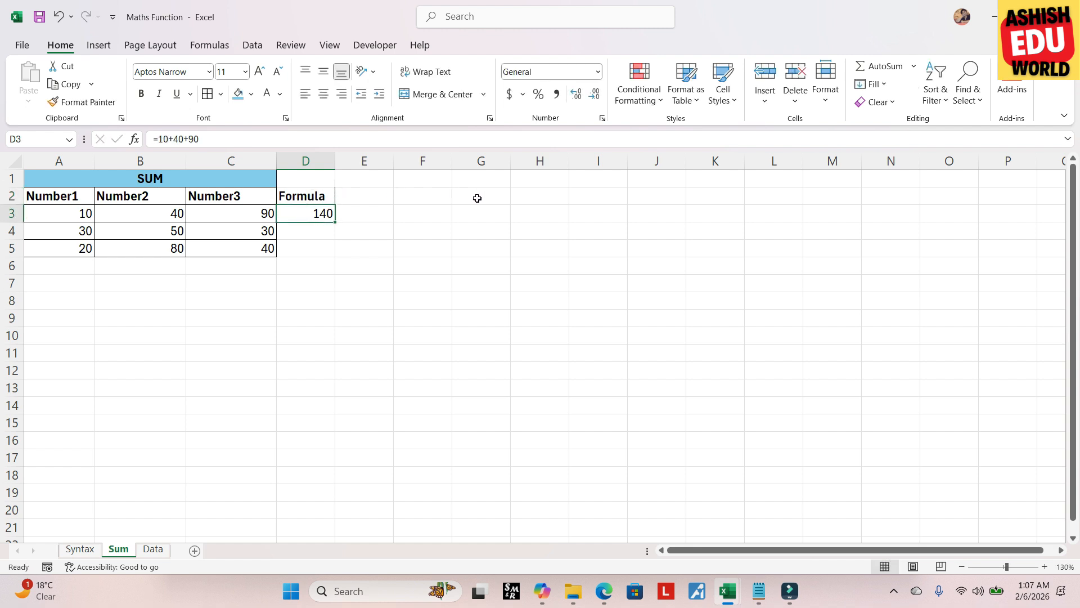
# List the arithmetic operators +, * and / in cells I2 to I4 and select the list
pyautogui.click(600, 197)
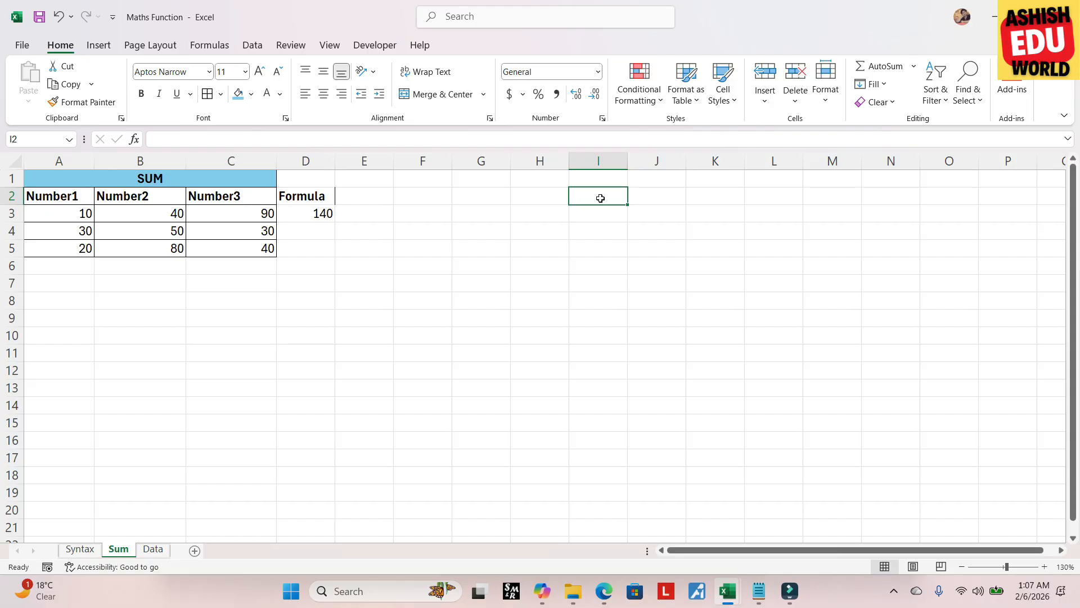
pyautogui.write('+')
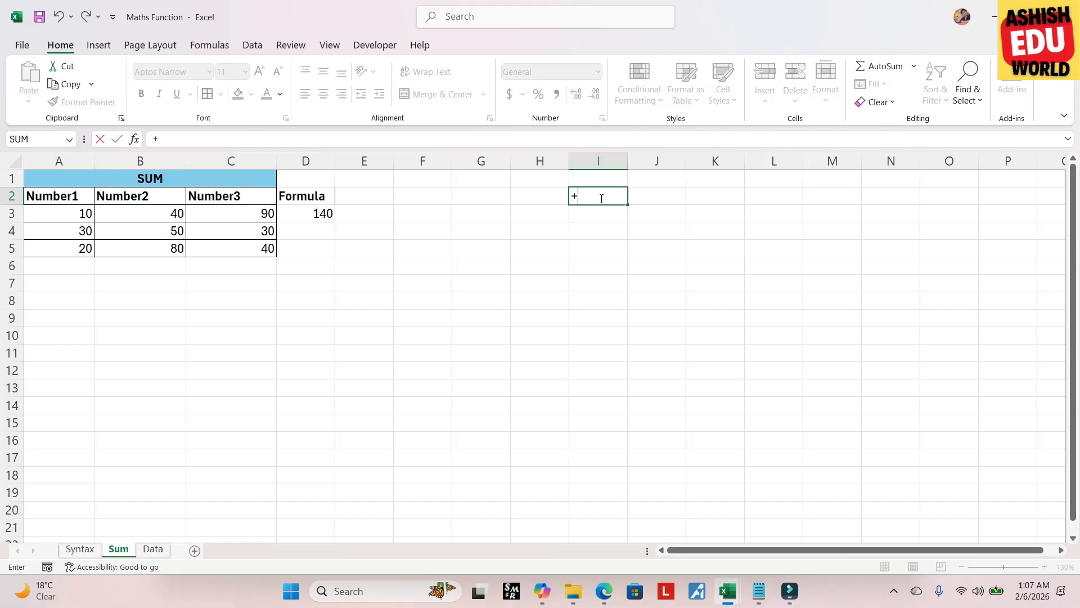
pyautogui.press('Return')
pyautogui.write('*')
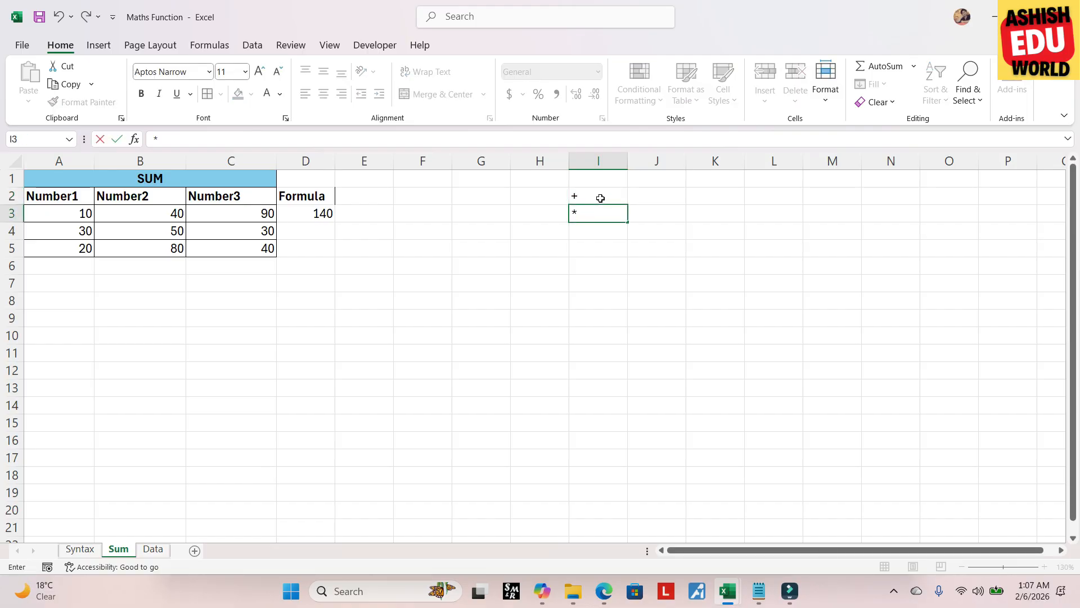
pyautogui.press('Return')
pyautogui.write('/')
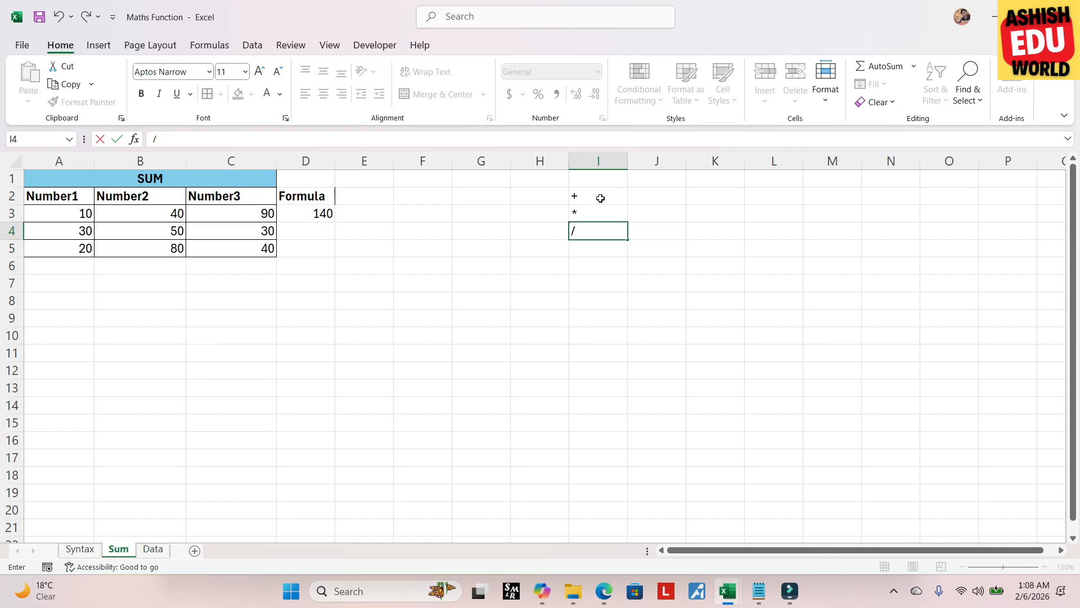
pyautogui.click(591, 243)
pyautogui.moveTo(580, 193); pyautogui.dragTo(584, 237)
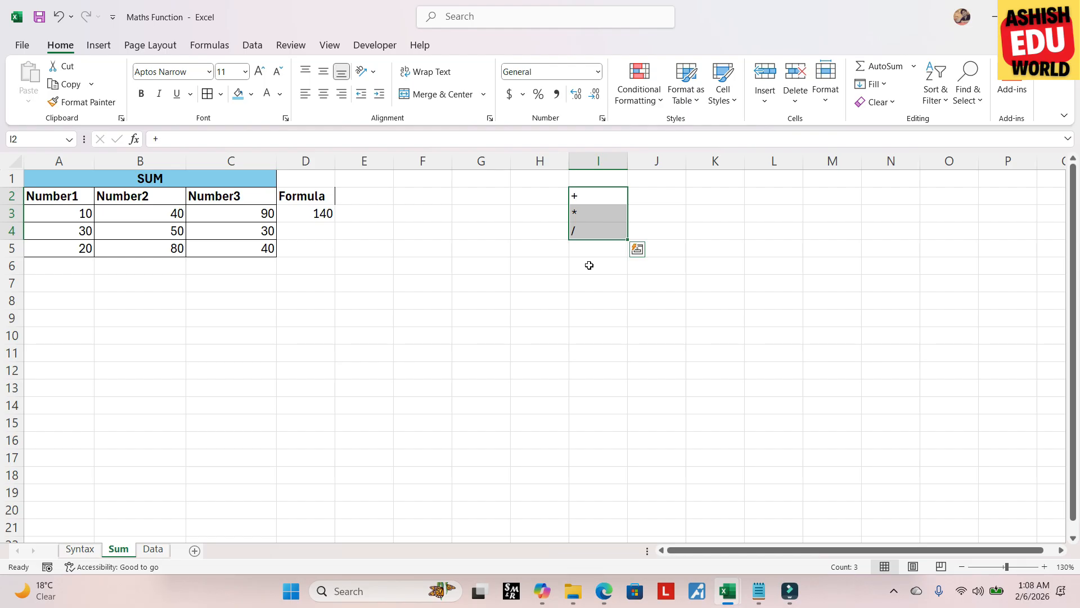
# Replace the typed numbers in D3 with cell references using the formula =A3+B3+C3, and inspect it
pyautogui.click(320, 214)
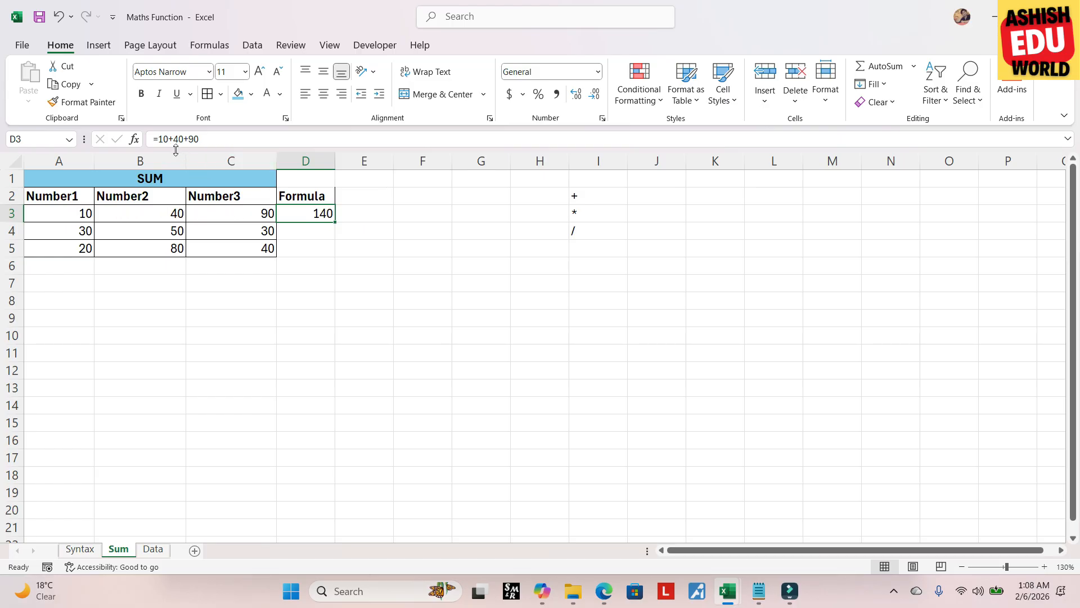
pyautogui.click(209, 139)
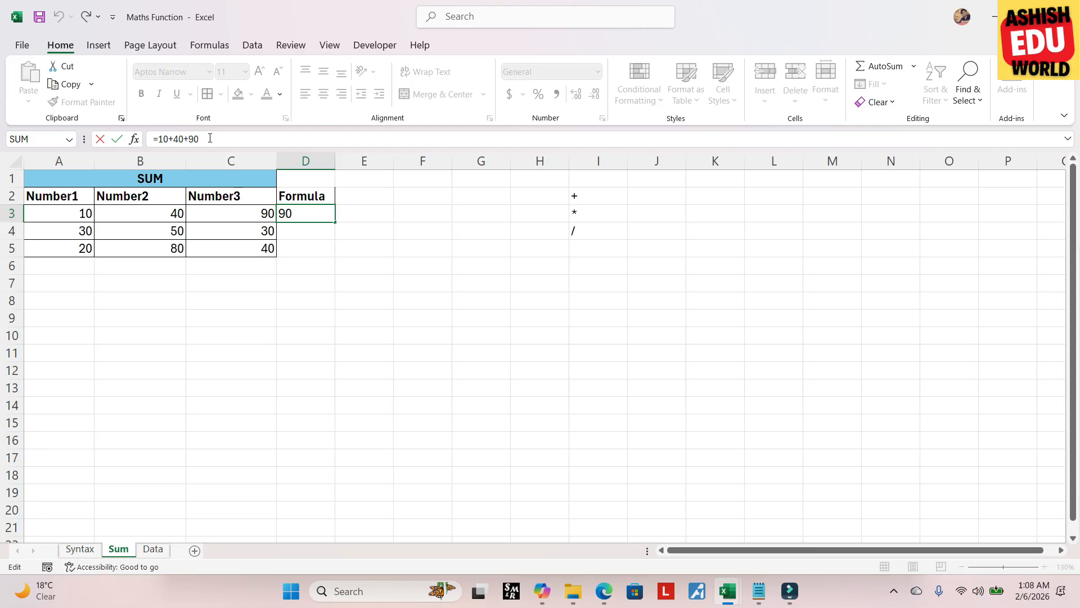
pyautogui.press('BackSpace')
pyautogui.press('BackSpace')
pyautogui.press('BackSpace')
pyautogui.press('BackSpace')
pyautogui.press('BackSpace')
pyautogui.press('BackSpace')
pyautogui.press('BackSpace')
pyautogui.press('BackSpace')
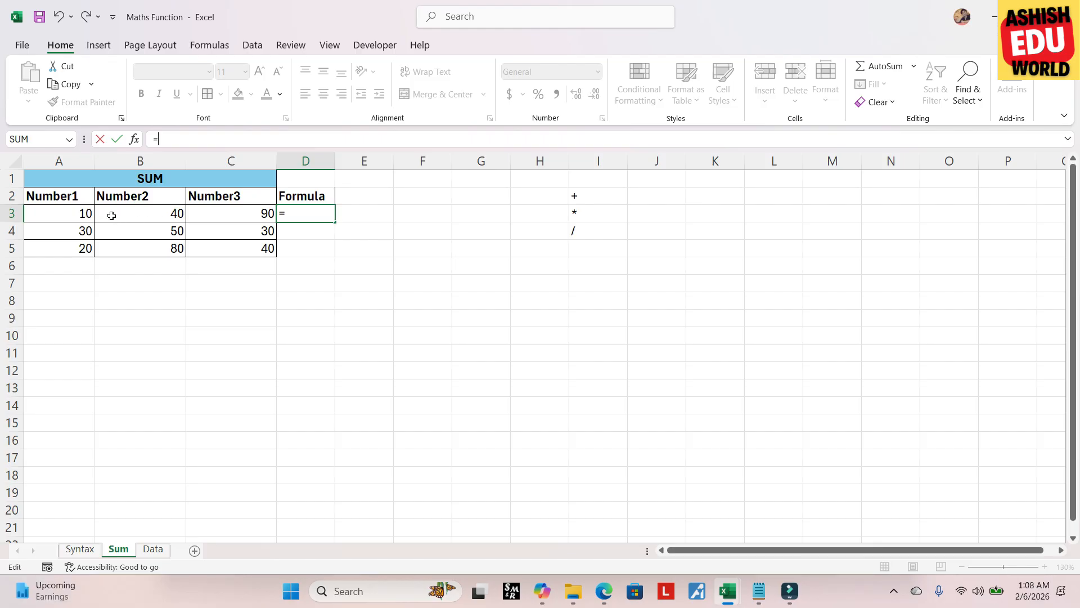
pyautogui.click(73, 214)
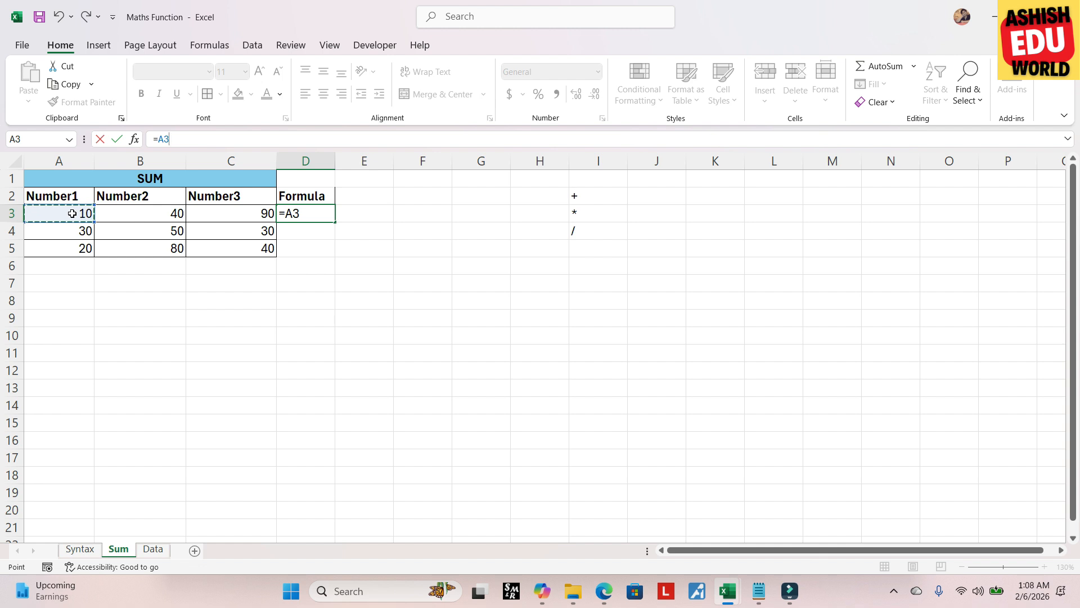
pyautogui.write('+')
pyautogui.click(146, 218)
pyautogui.write('+')
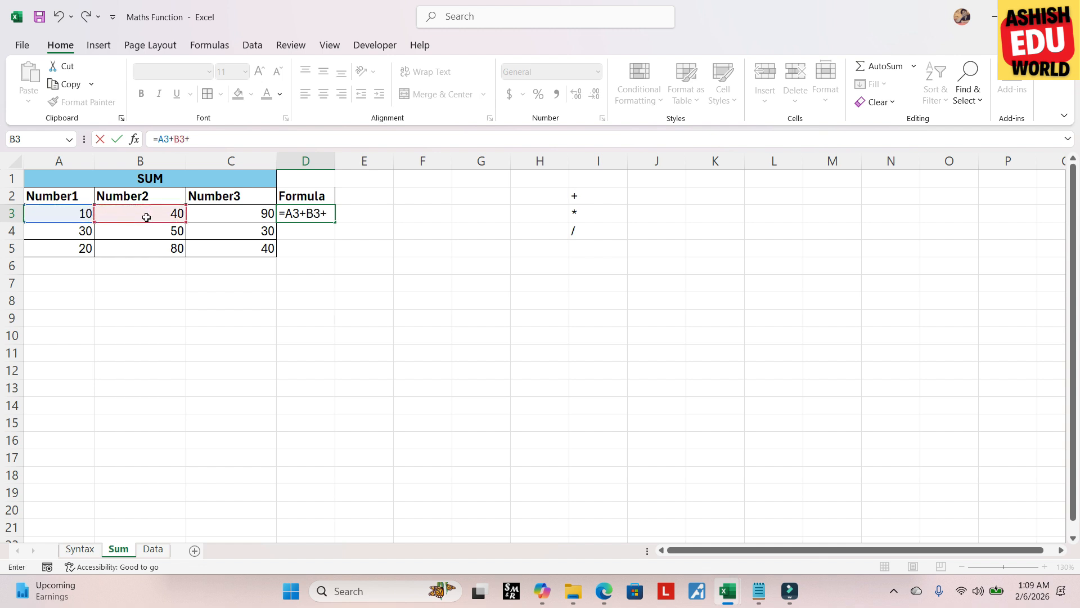
pyautogui.click(219, 216)
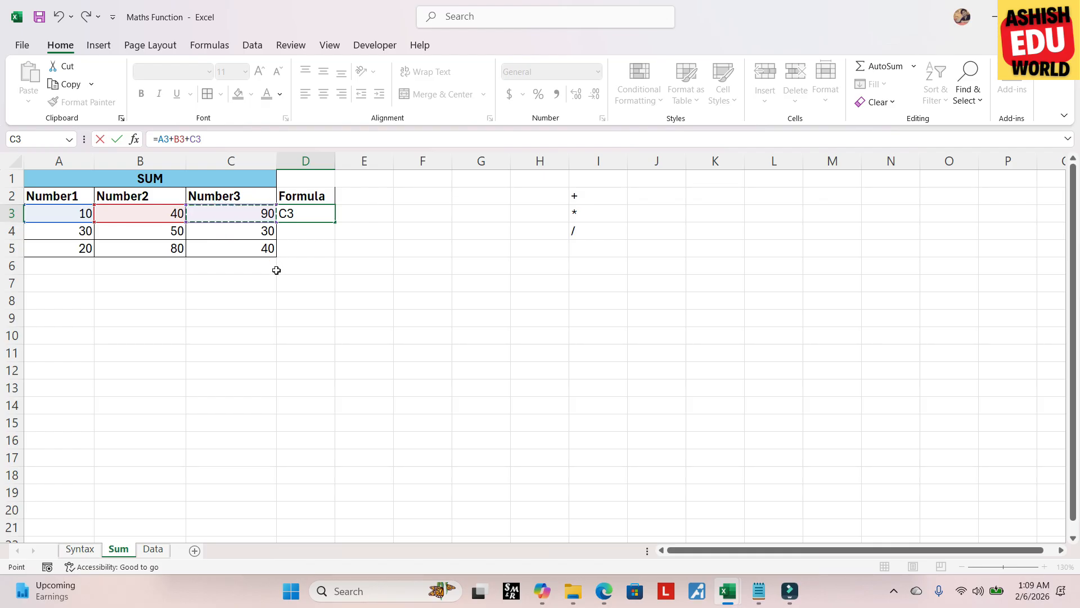
pyautogui.click(220, 141)
pyautogui.press('Return')
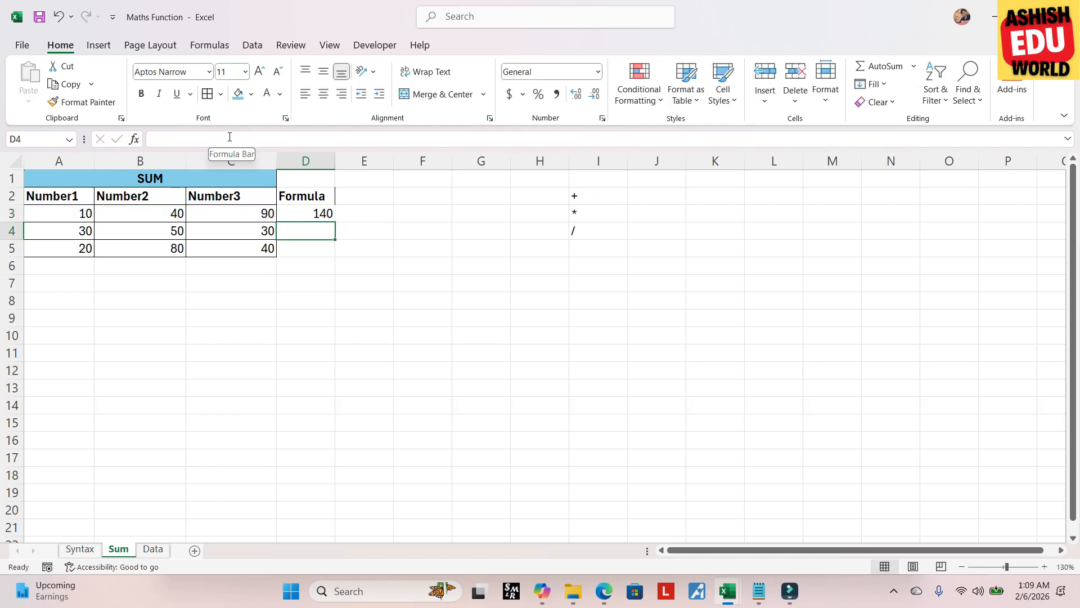
pyautogui.click(317, 216)
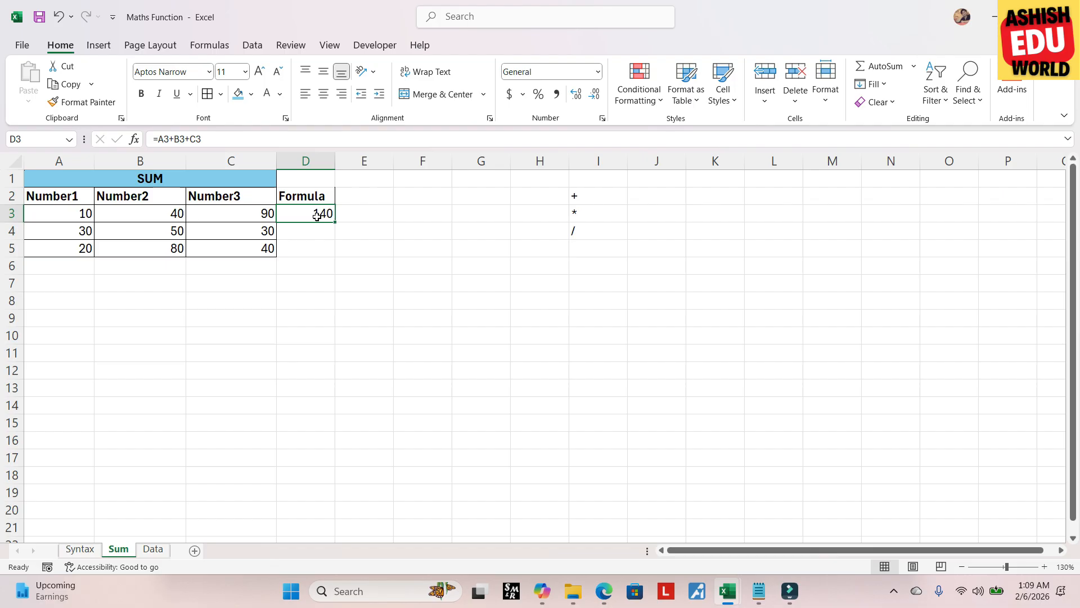
pyautogui.click(235, 138)
# Enter D3 again with typed numbers as =10+40+90 and check the cell's formula
pyautogui.click(284, 234)
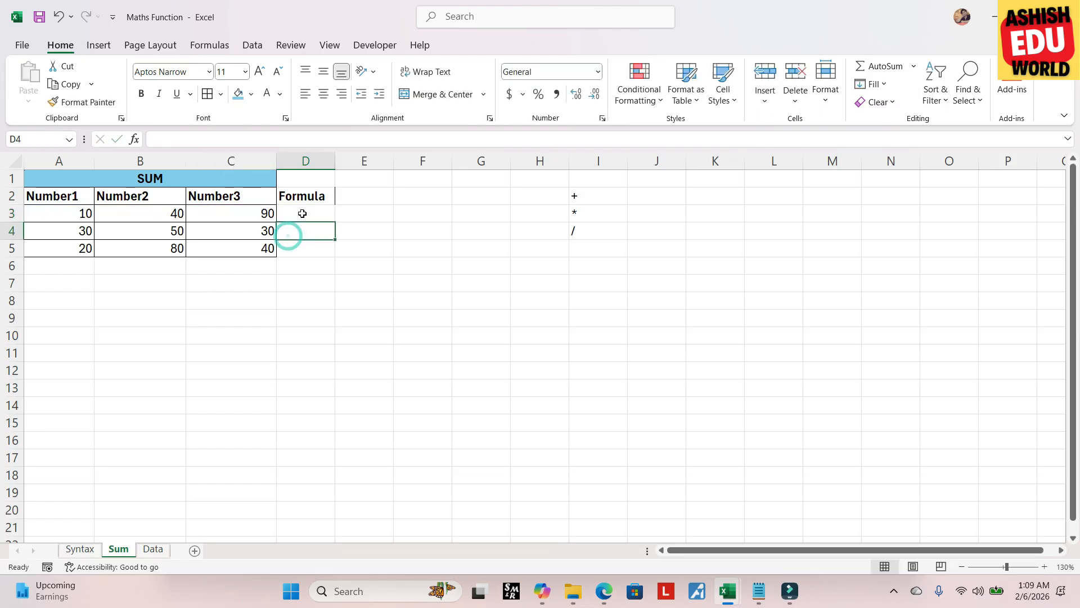
pyautogui.click(292, 212)
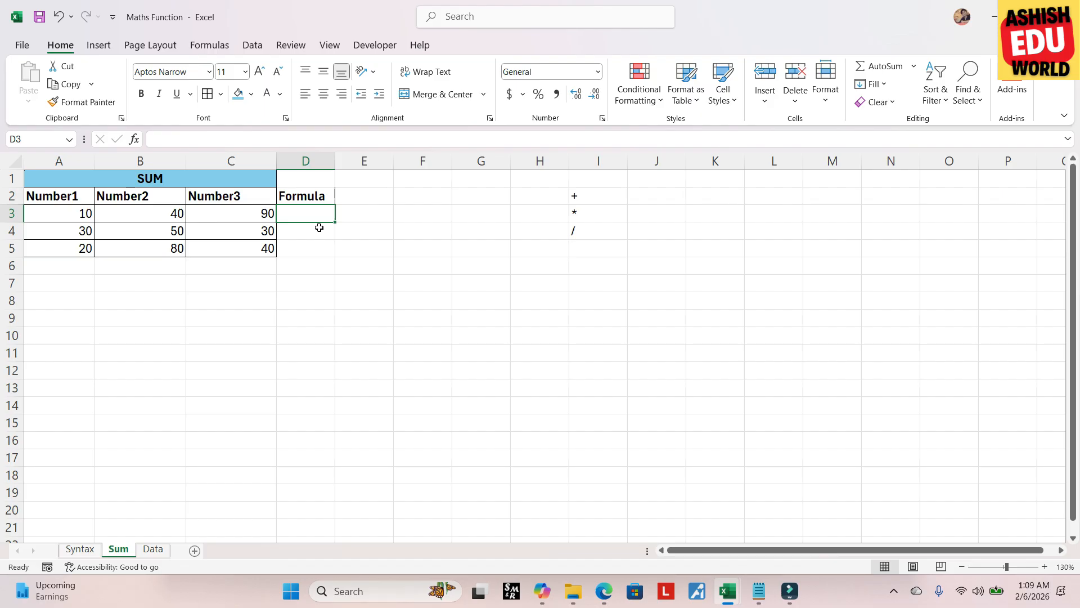
pyautogui.write('=')
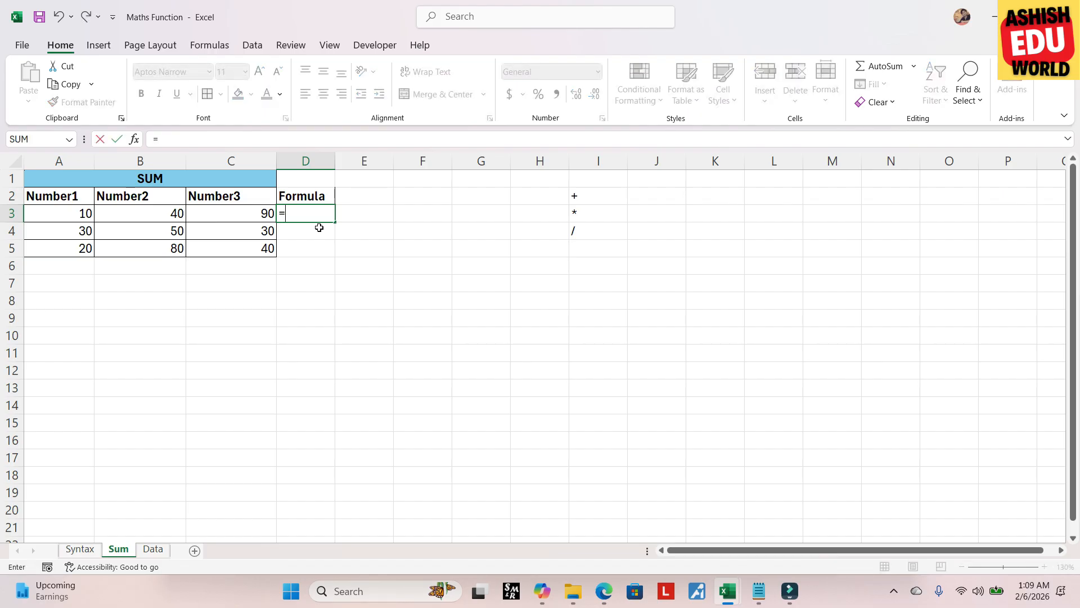
pyautogui.write('10+40+90')
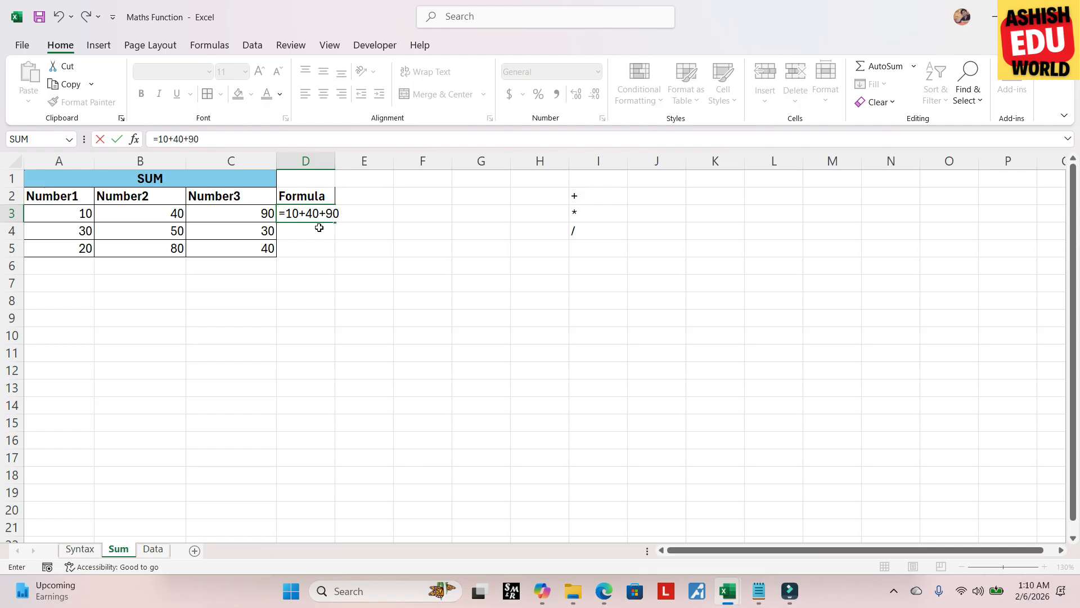
pyautogui.press('Return')
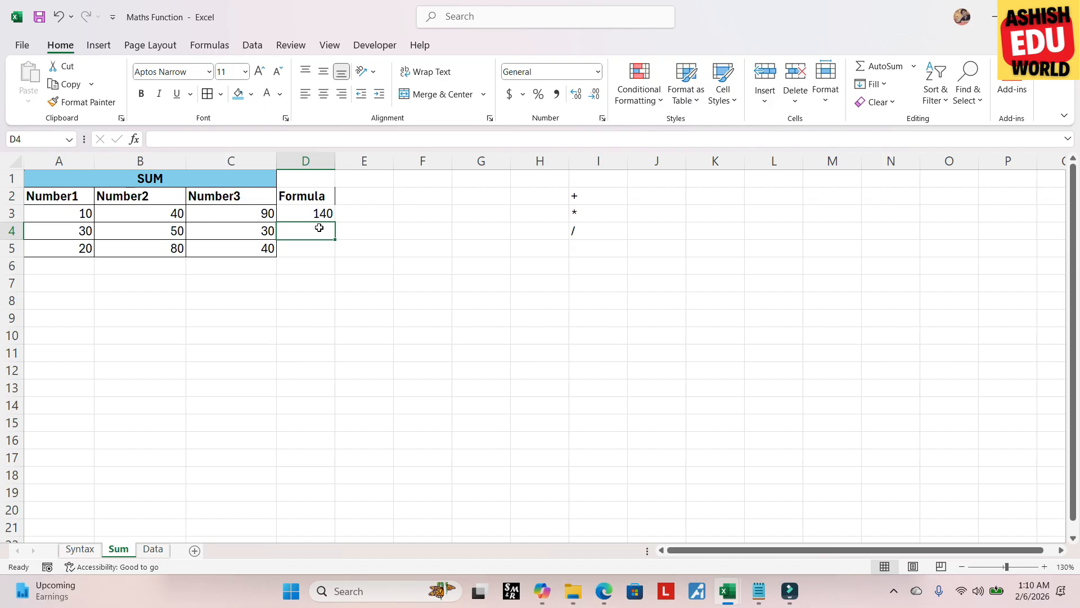
pyautogui.click(316, 214)
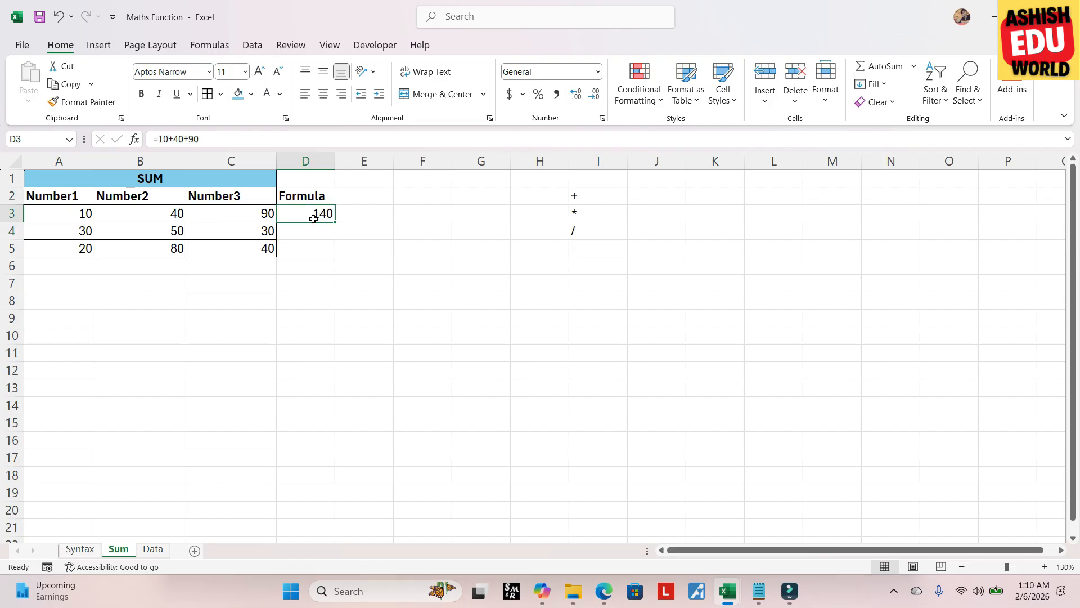
# Add the second row of numbers in D4 with the formula =30+50+30 and check the cell's formula
pyautogui.click(300, 233)
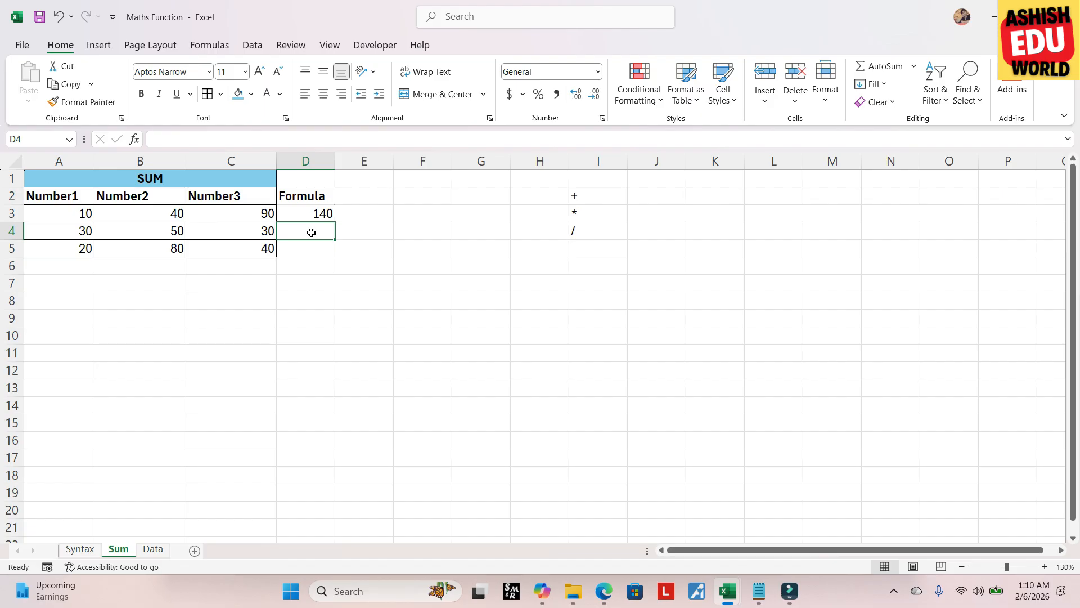
pyautogui.write('=30')
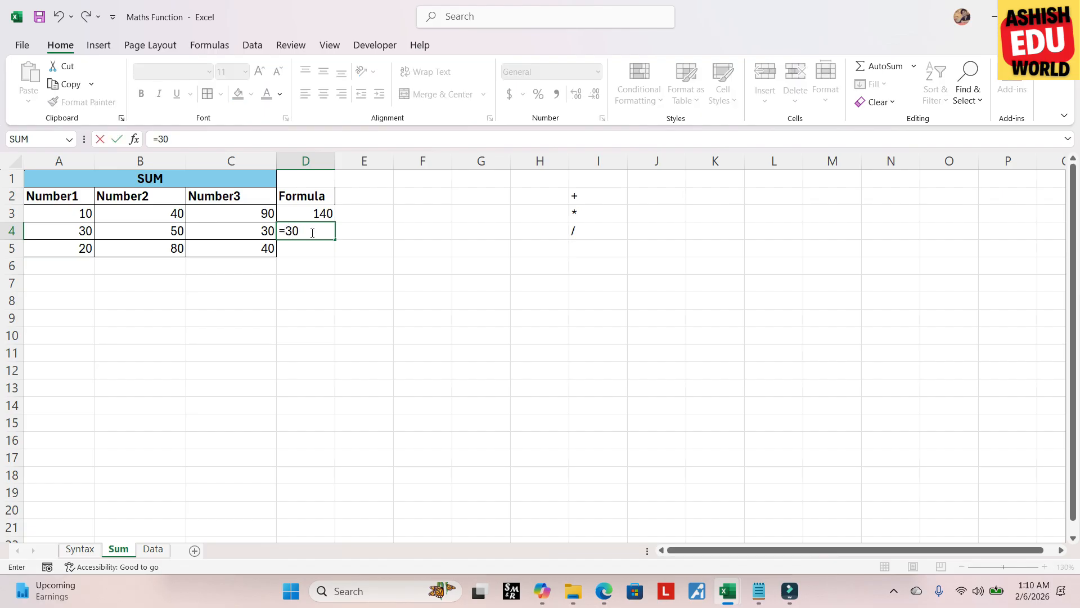
pyautogui.write('+50')
pyautogui.write('+30')
pyautogui.press('Return')
pyautogui.click(319, 231)
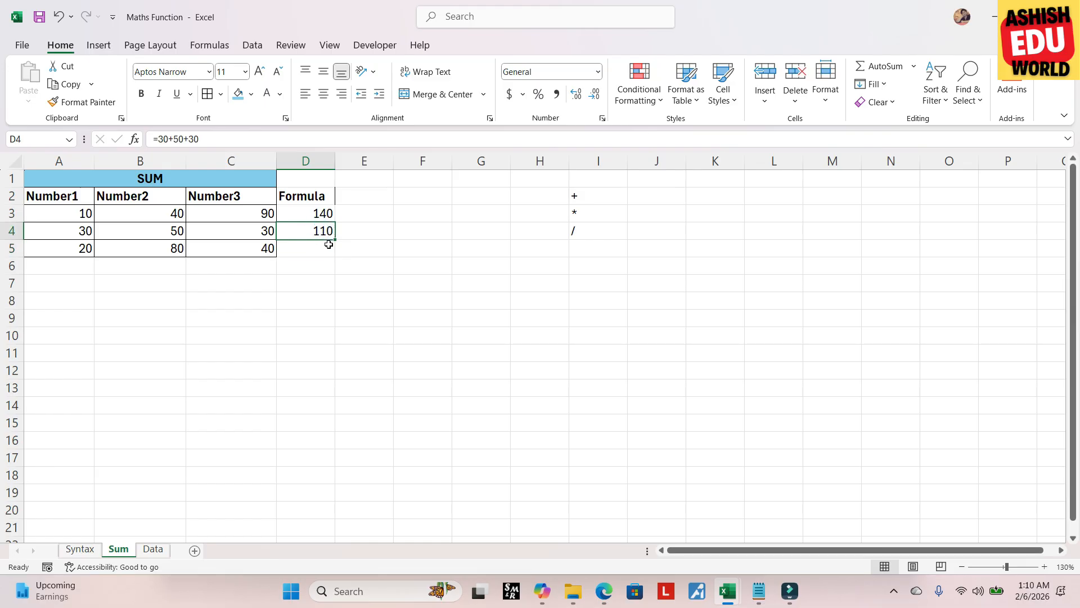
# Replace the typed numbers in D3 with cell references using the formula =A3+B3+C3
pyautogui.click(313, 219)
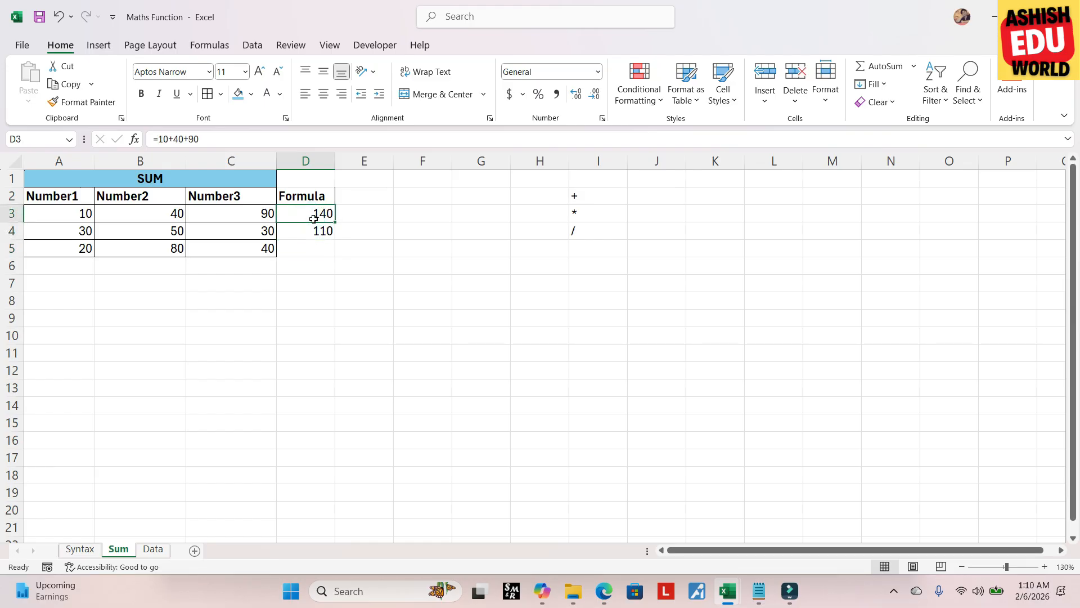
pyautogui.click(204, 140)
pyautogui.press('BackSpace')
pyautogui.press('BackSpace')
pyautogui.press('BackSpace')
pyautogui.press('BackSpace')
pyautogui.press('BackSpace')
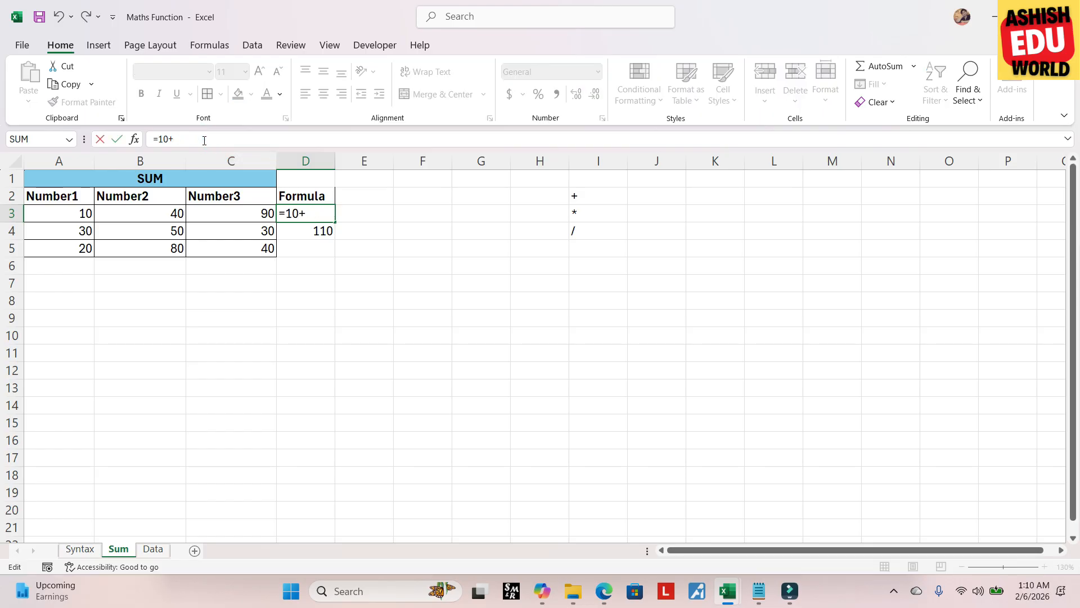
pyautogui.press('BackSpace')
pyautogui.press('BackSpace')
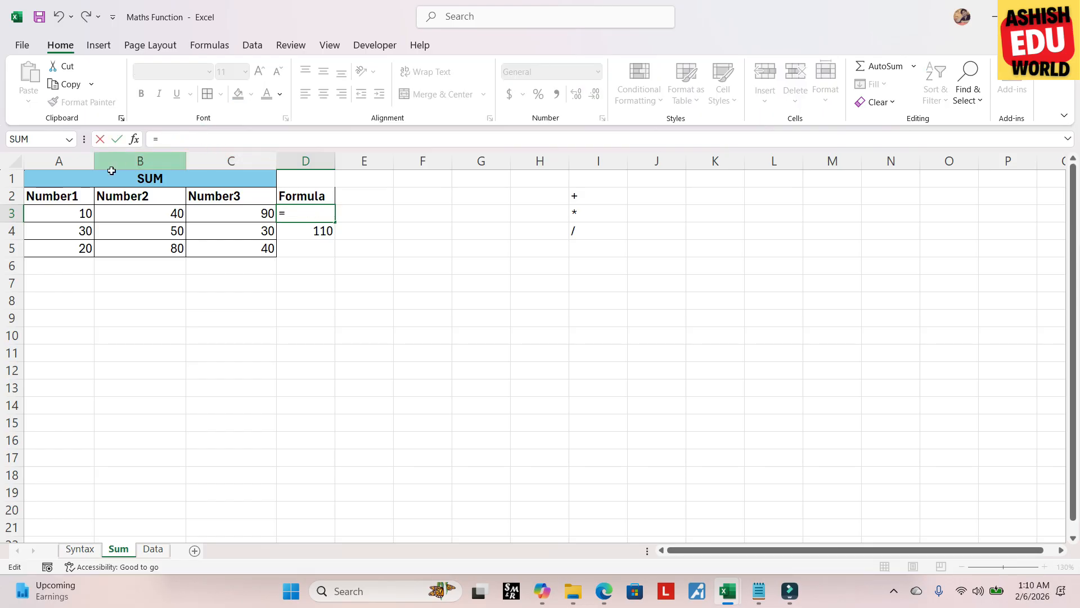
pyautogui.click(69, 212)
pyautogui.write('+')
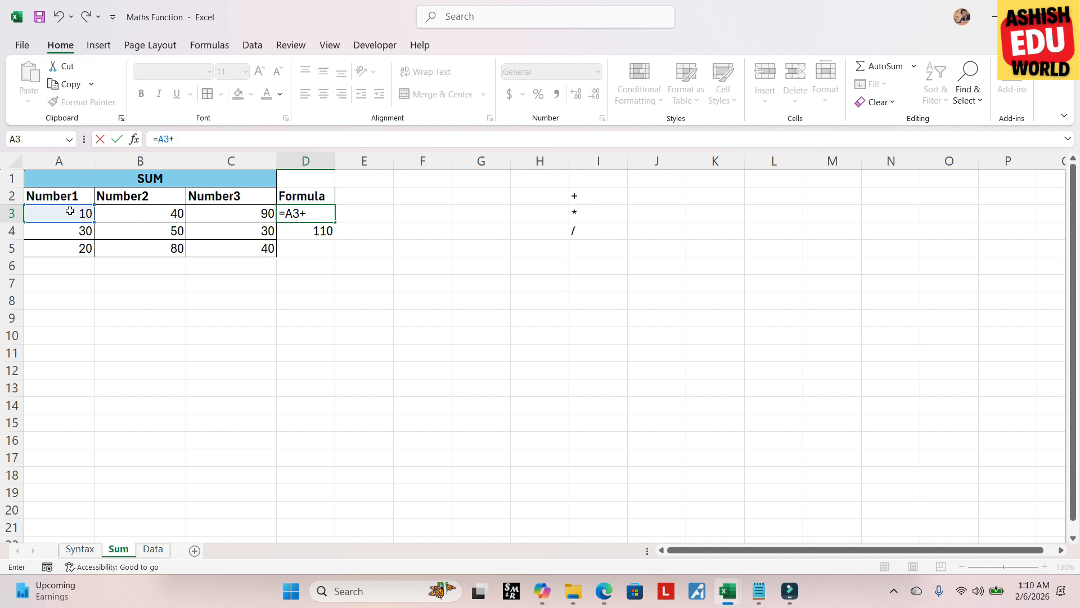
pyautogui.click(152, 213)
pyautogui.write('+')
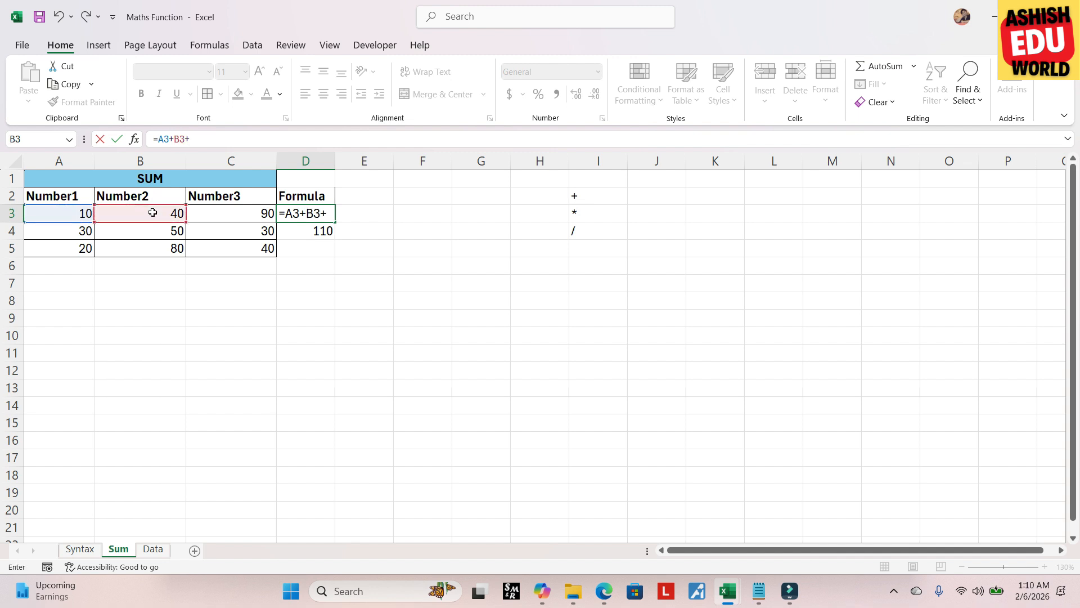
pyautogui.click(256, 214)
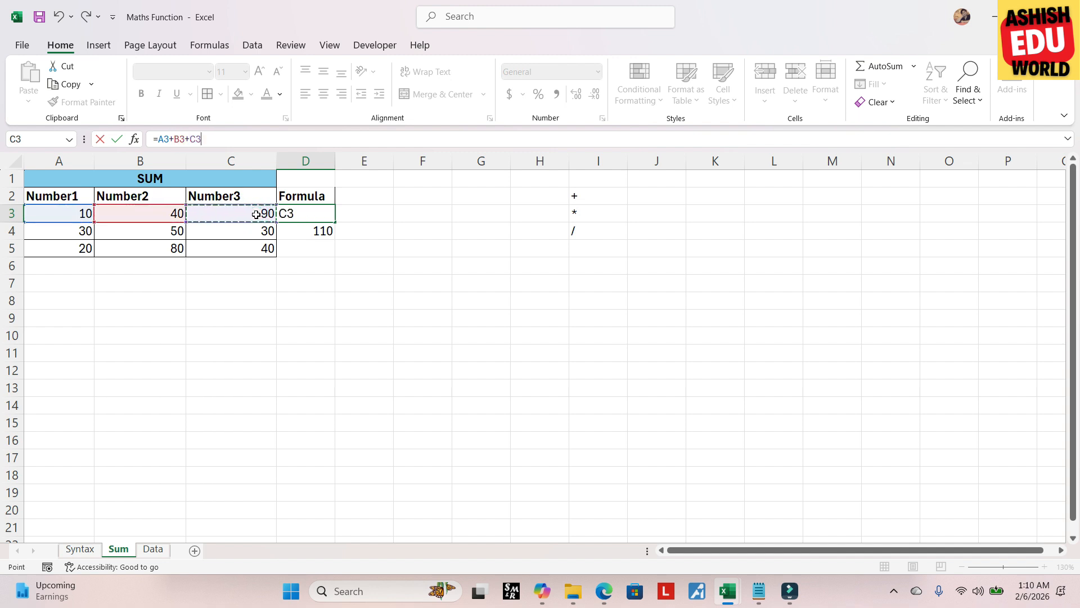
pyautogui.press('Return')
# Fill the D3 formula down to D5 and check the cell references in each row's formula
pyautogui.click(304, 214)
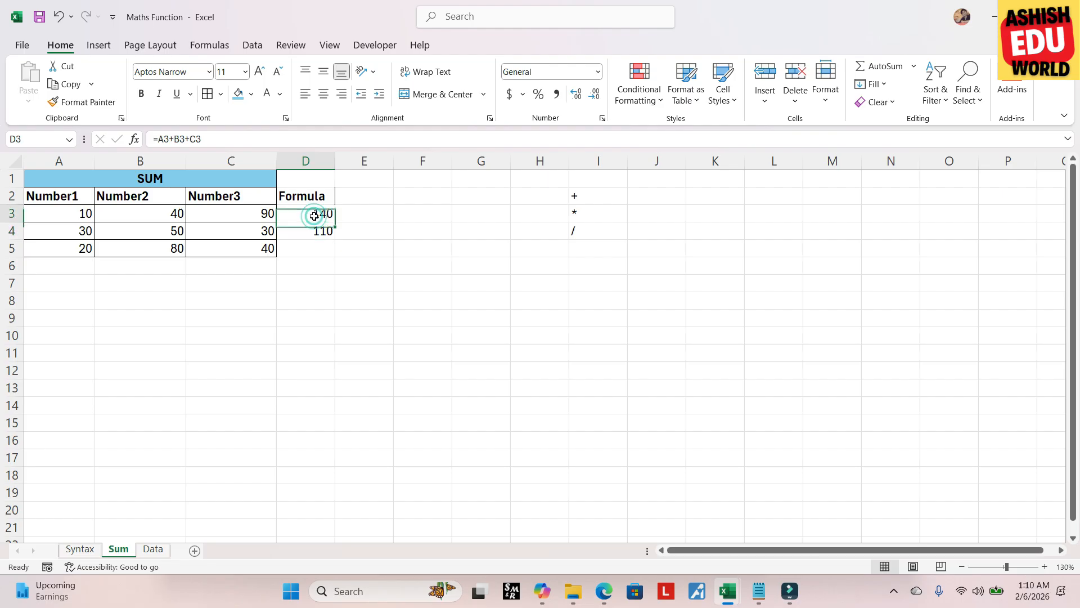
pyautogui.moveTo(336, 222); pyautogui.dragTo(335, 255)
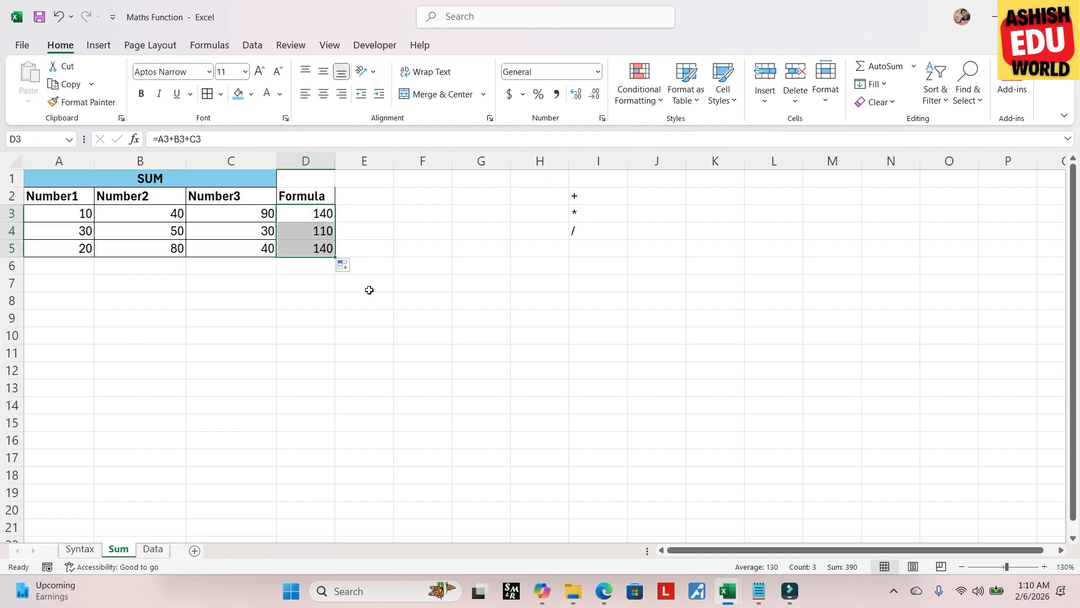
pyautogui.click(309, 250)
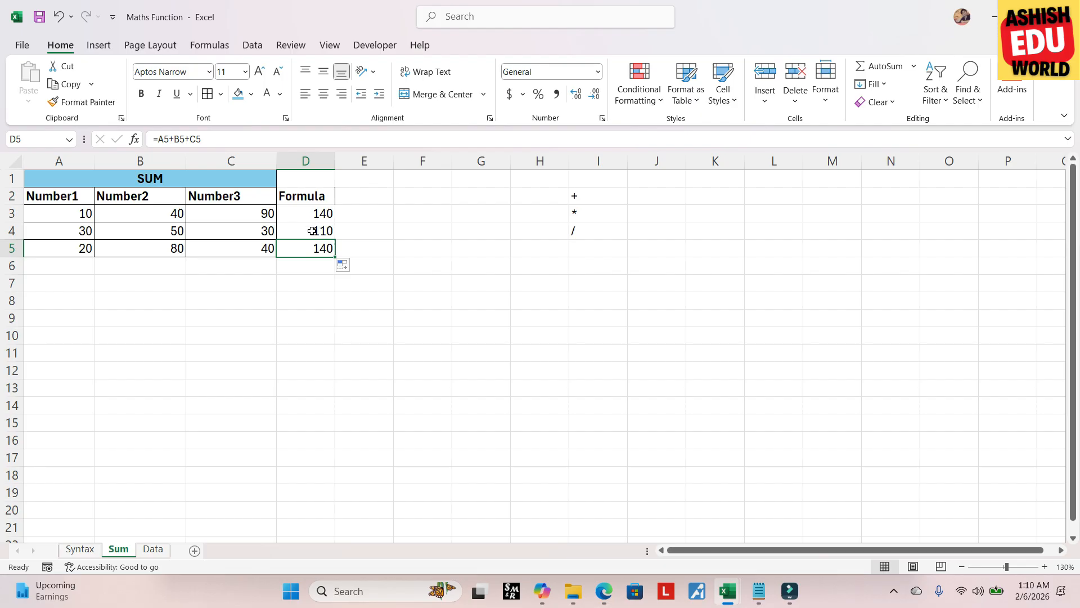
pyautogui.click(314, 231)
pyautogui.click(312, 215)
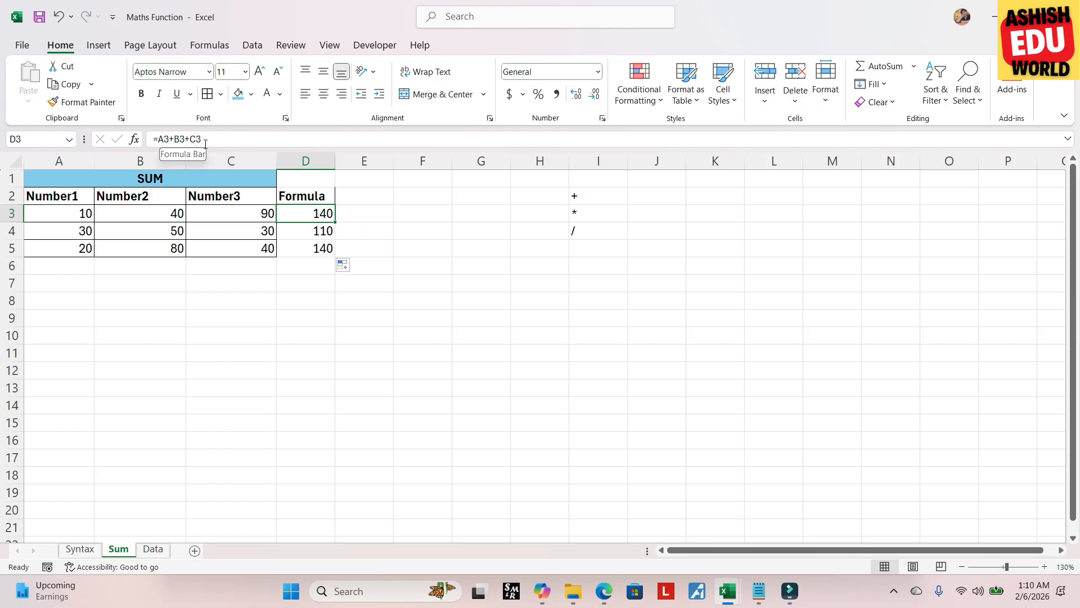
pyautogui.click(317, 231)
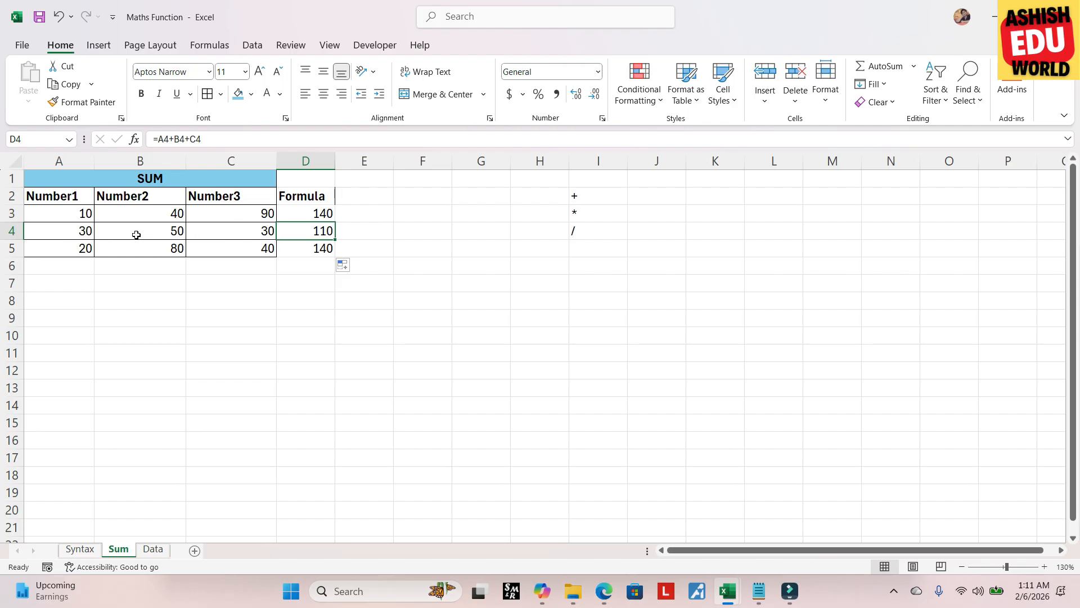
pyautogui.click(310, 249)
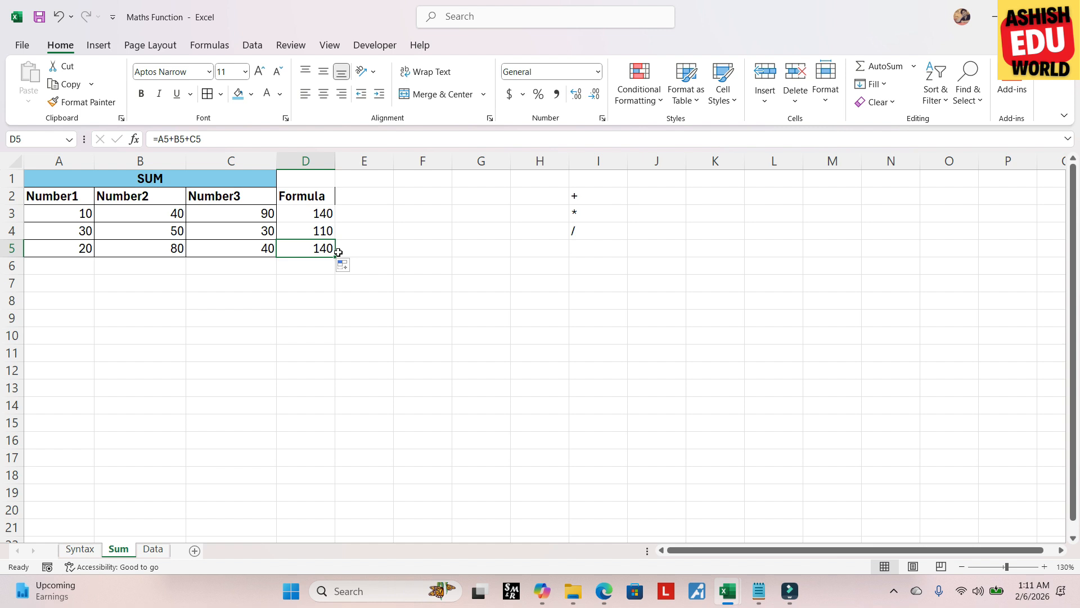
pyautogui.click(308, 213)
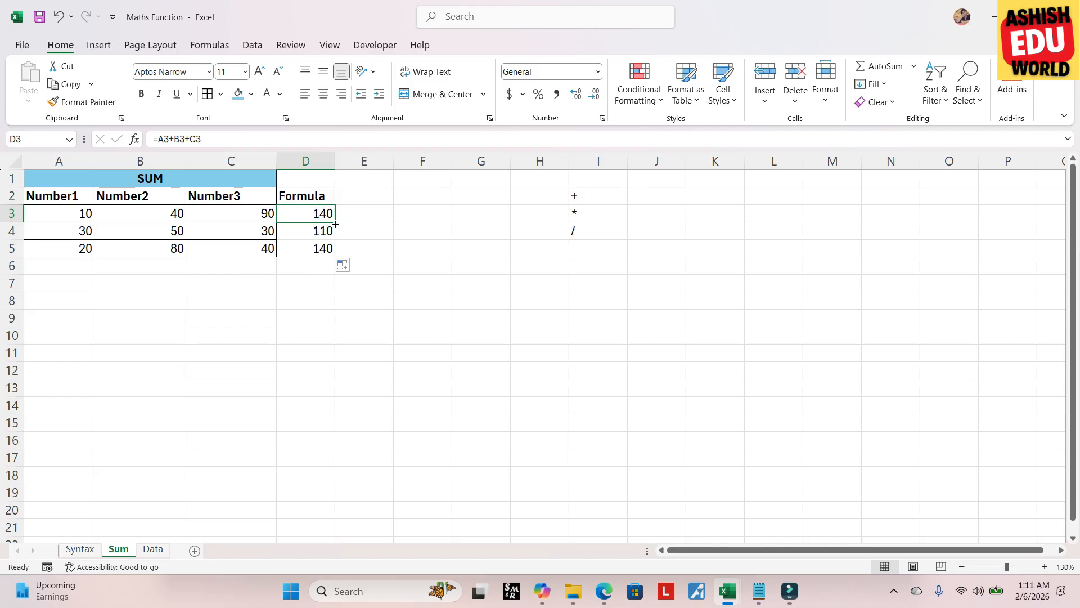
# Extend the D3 formula down through D9 and select the filled range D3:D9
pyautogui.moveTo(335, 224); pyautogui.dragTo(331, 329)
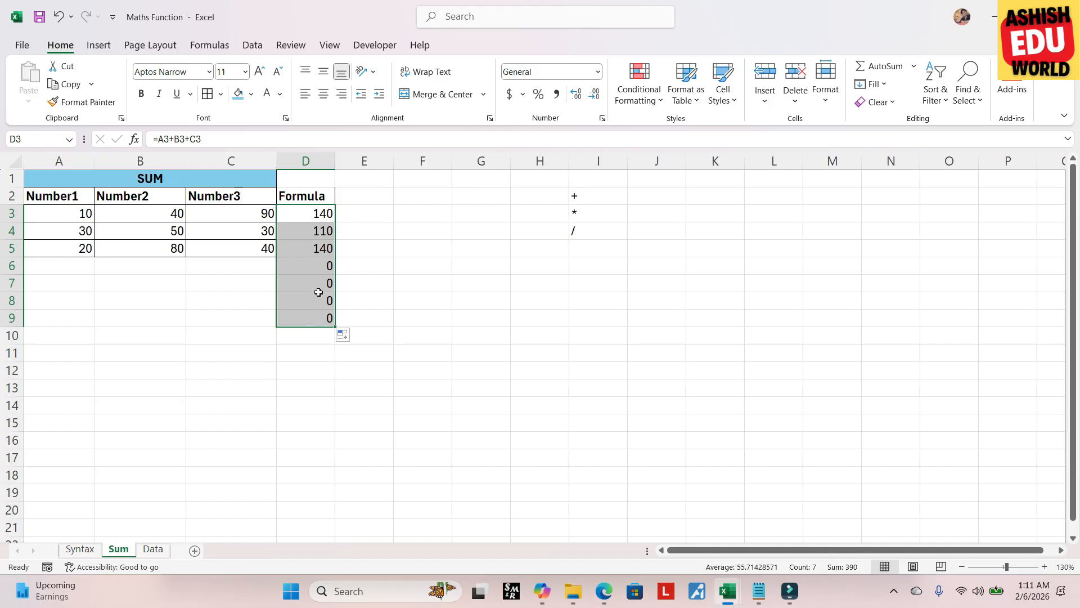
pyautogui.click(306, 216)
pyautogui.moveTo(307, 216); pyautogui.dragTo(304, 316)
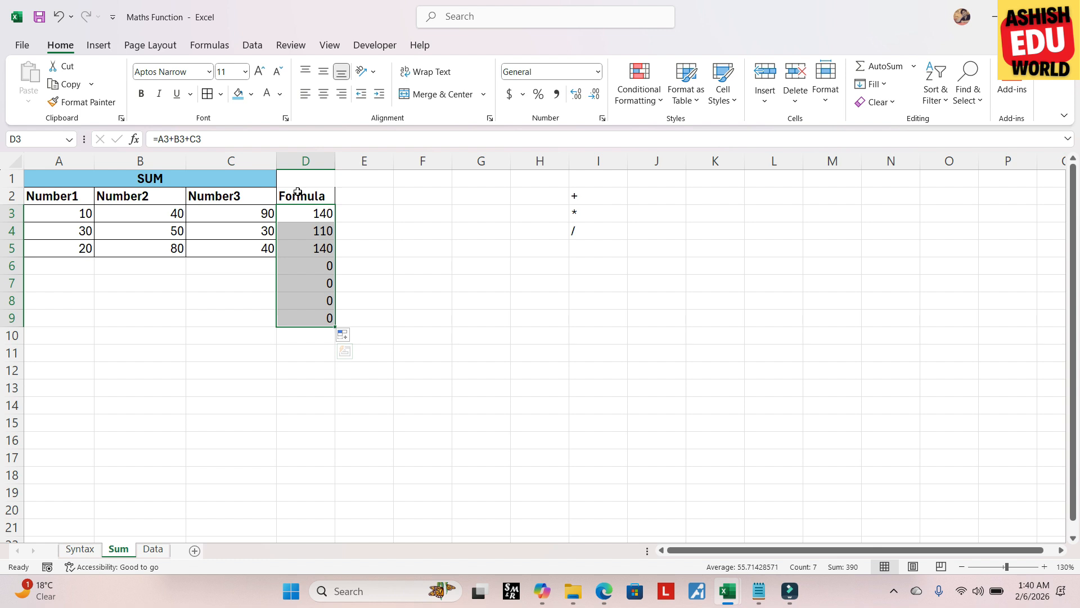
# Clear the contents of column D and all columns after it, and select D2
pyautogui.click(317, 160)
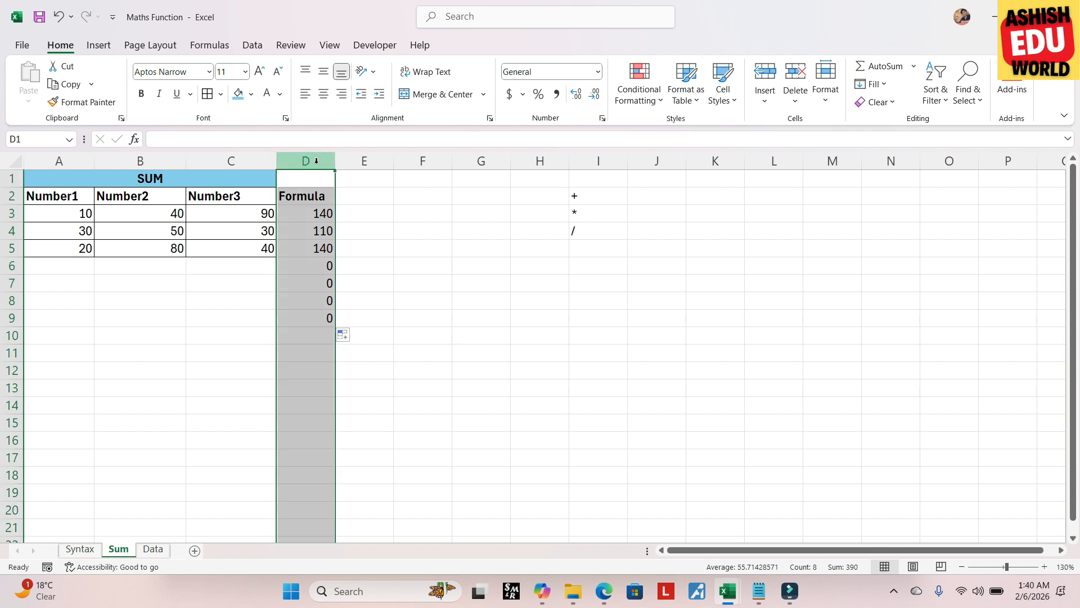
pyautogui.hotkey('ctrl', 'shift', 'Right')
pyautogui.press('Delete')
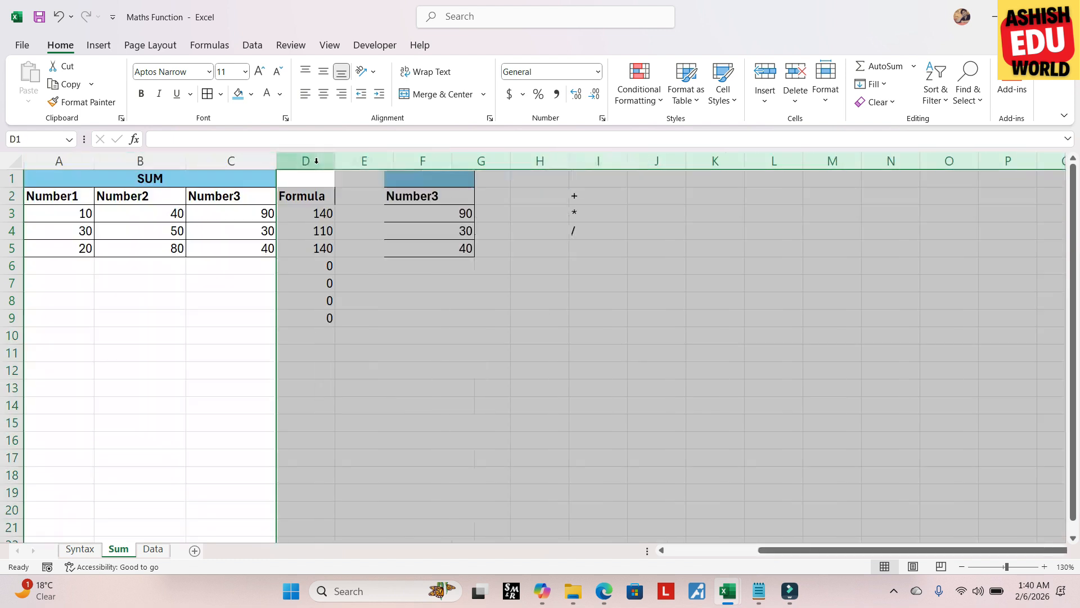
pyautogui.click(299, 192)
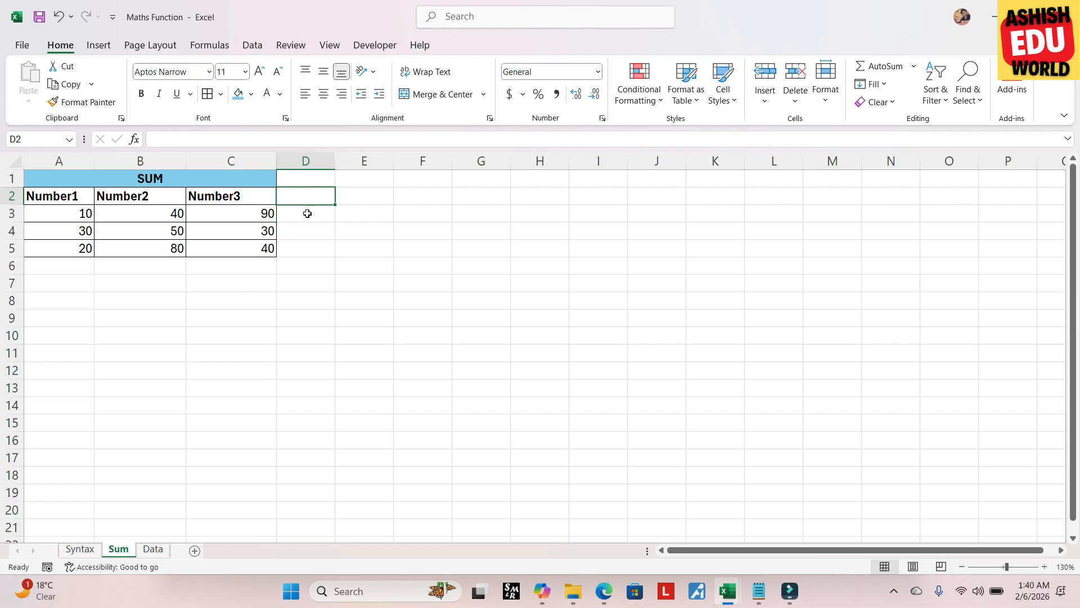
# Add the first row's numbers in D3 with the function =SUM(10,40,90)
pyautogui.click(299, 214)
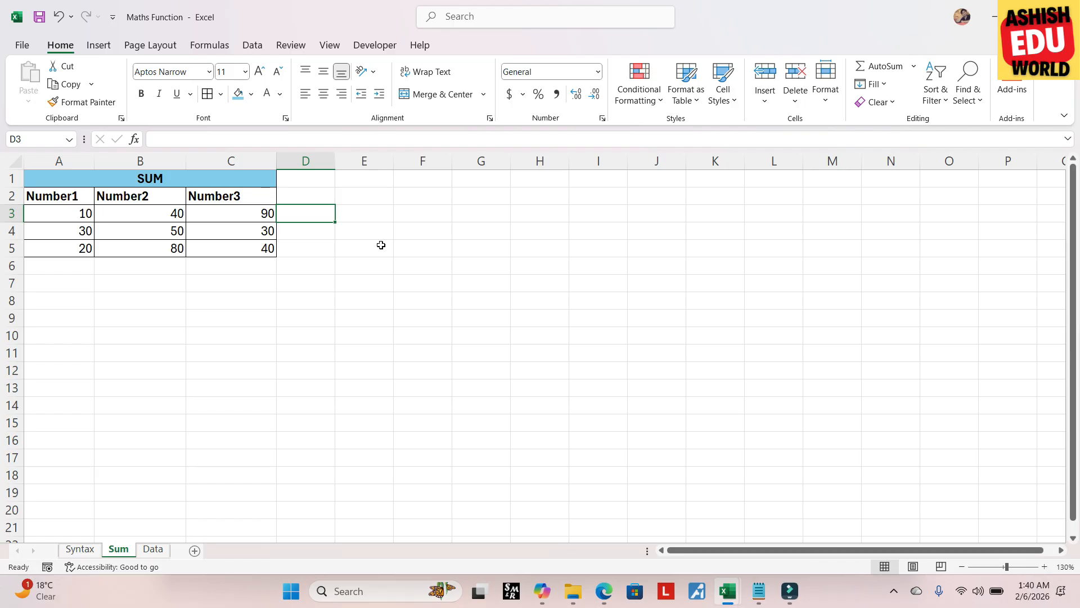
pyautogui.write('=')
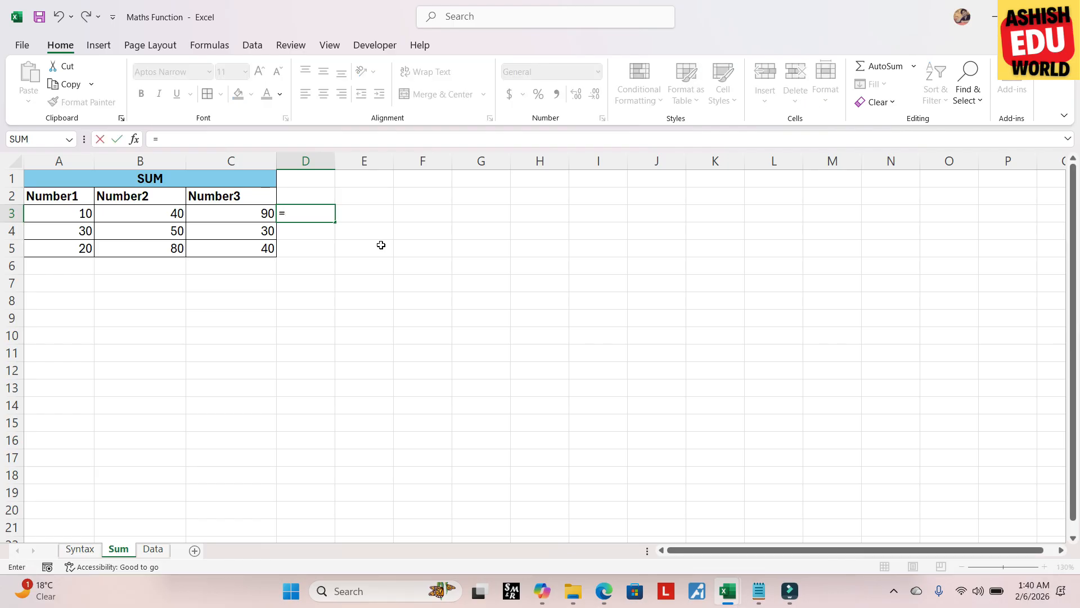
pyautogui.write('sum')
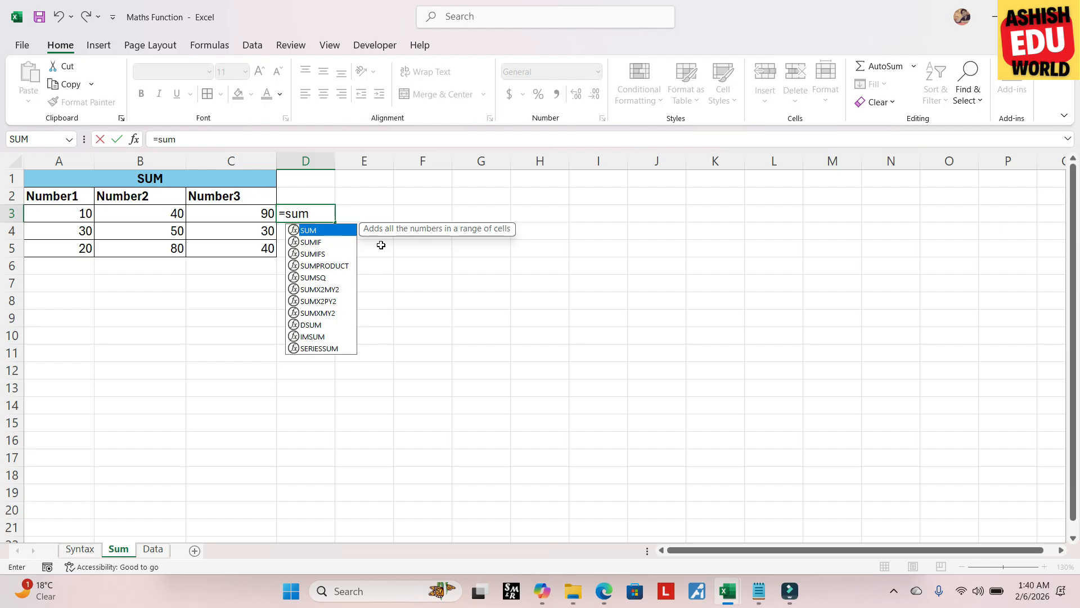
pyautogui.press('Tab')
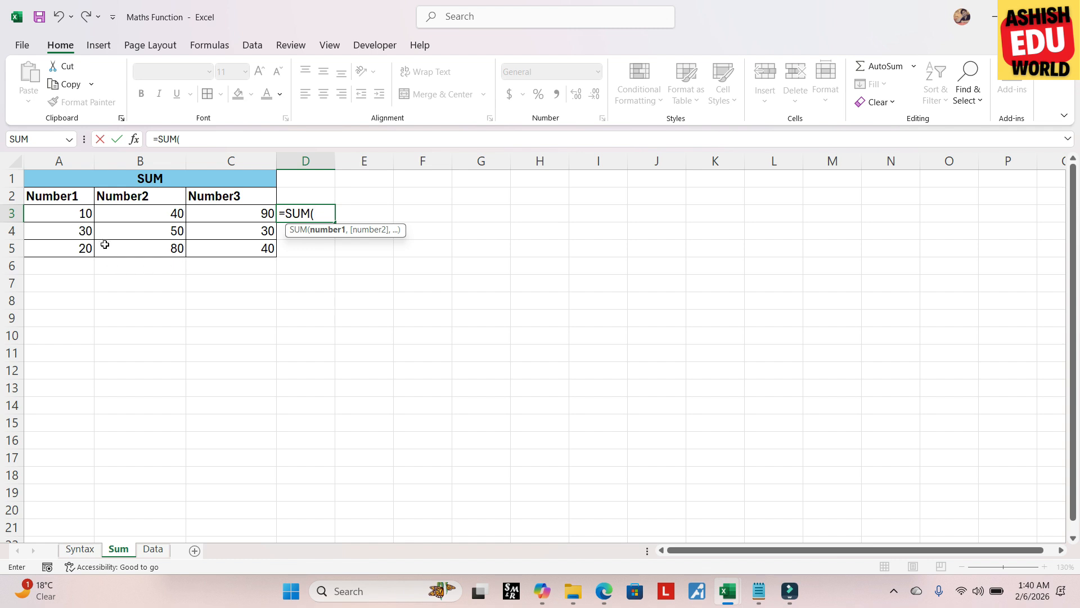
pyautogui.write('10,')
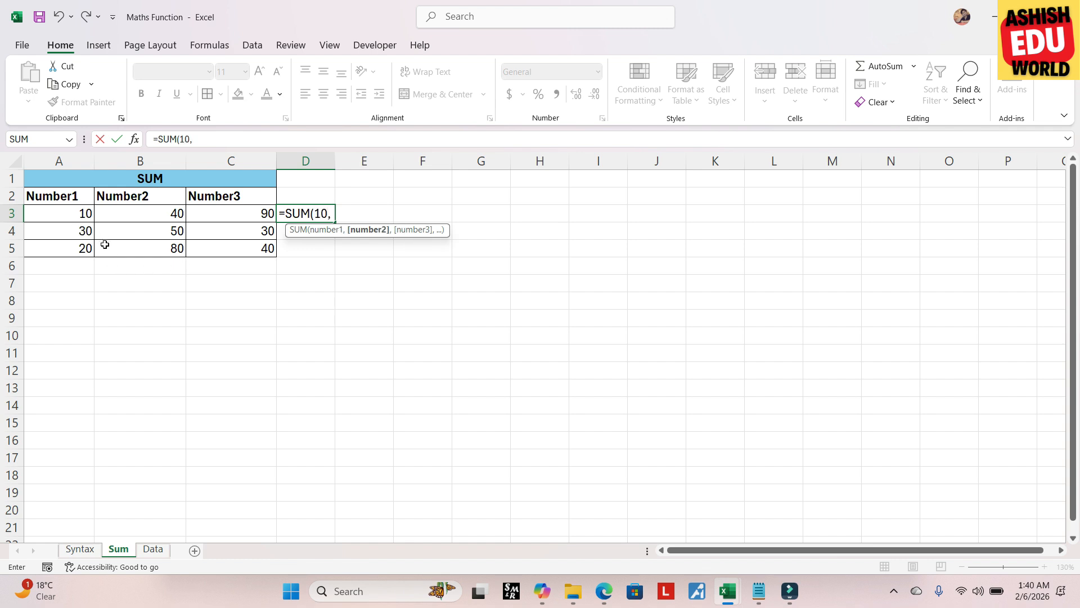
pyautogui.write('40,90')
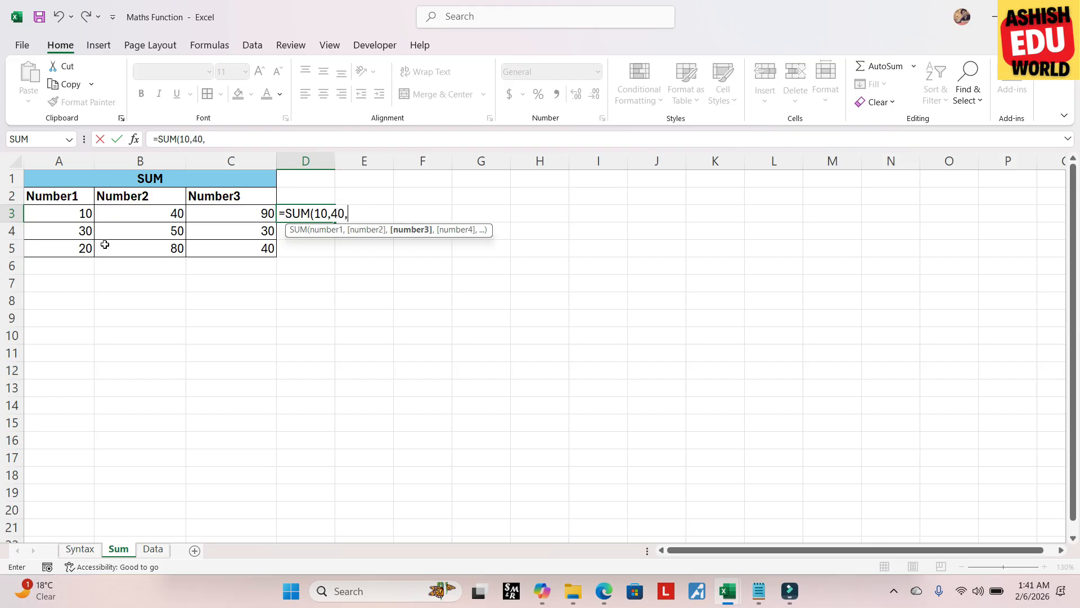
pyautogui.write(')')
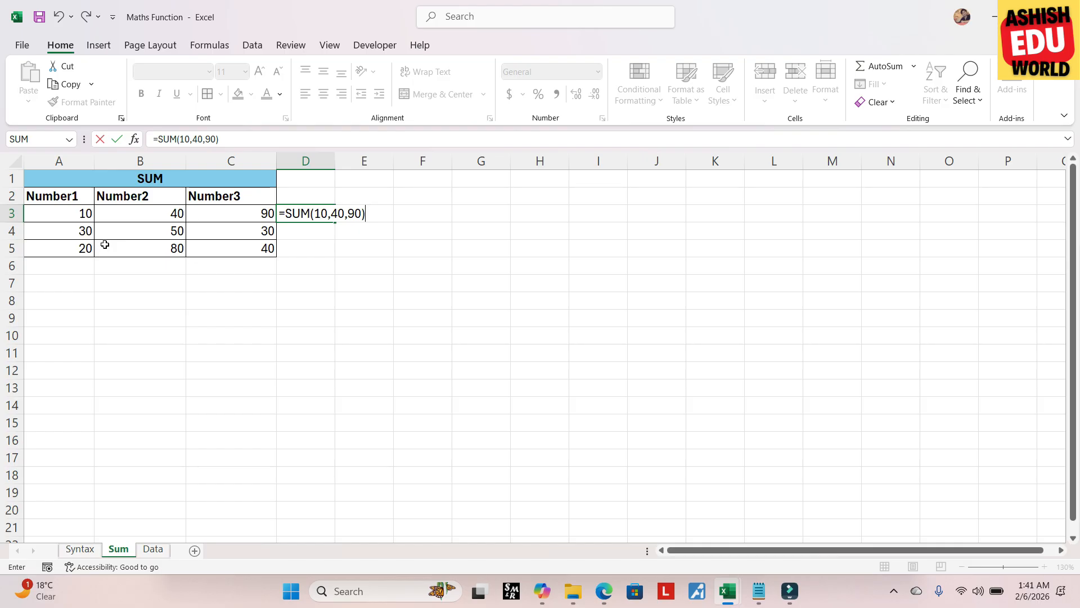
pyautogui.press('Return')
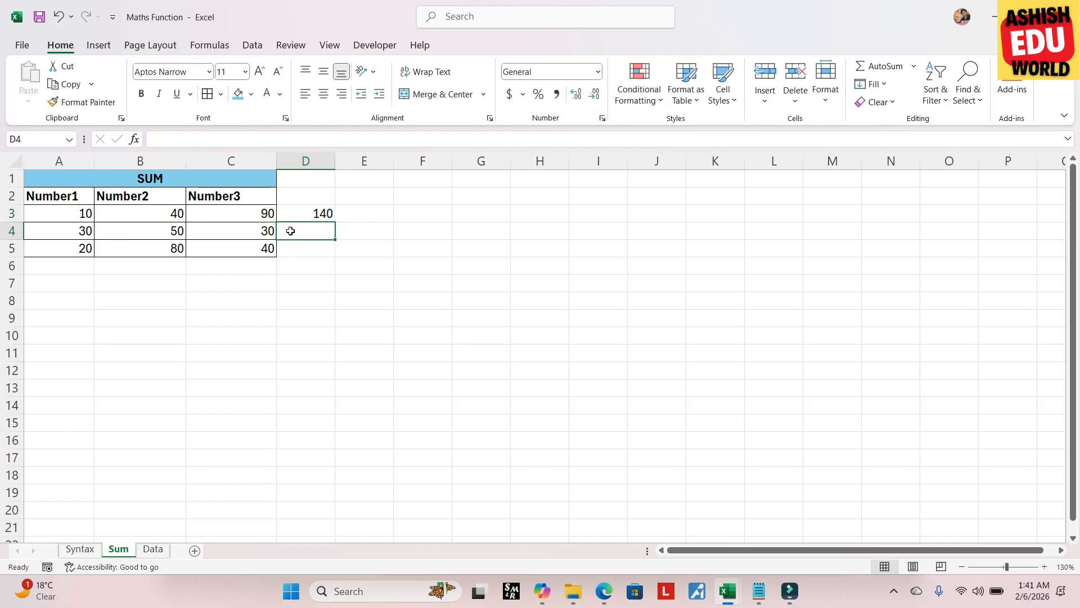
# Fill the D3 SUM function down to D5 and check the formulas in D4 and D5
pyautogui.click(317, 213)
pyautogui.moveTo(336, 224); pyautogui.dragTo(338, 257)
pyautogui.click(322, 234)
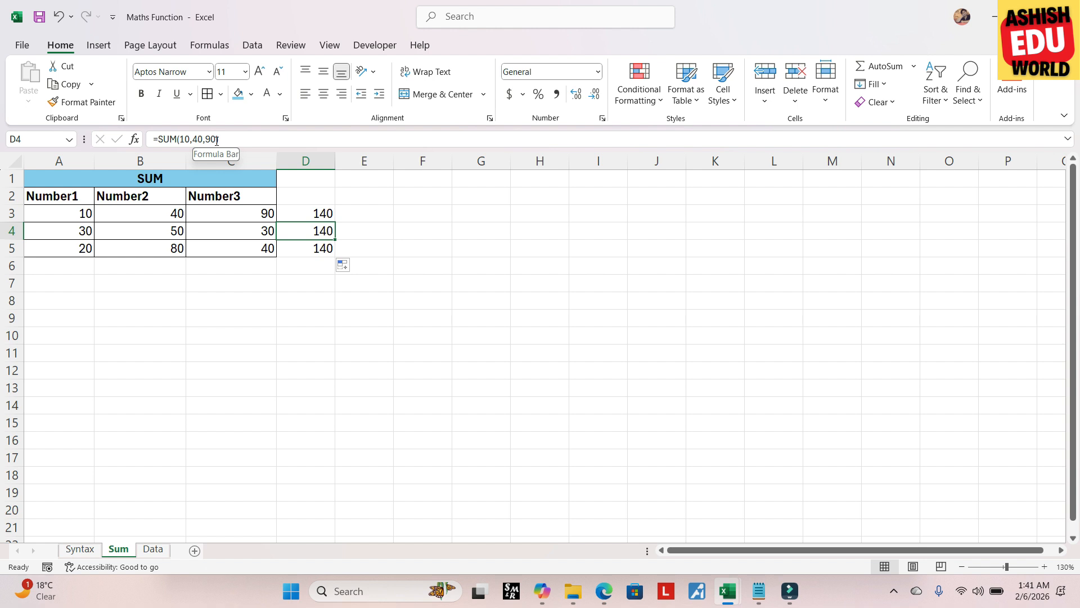
pyautogui.click(304, 250)
# Replace the typed numbers in the D3 function with cell references so it reads =SUM(A3,B3,C3)
pyautogui.click(319, 212)
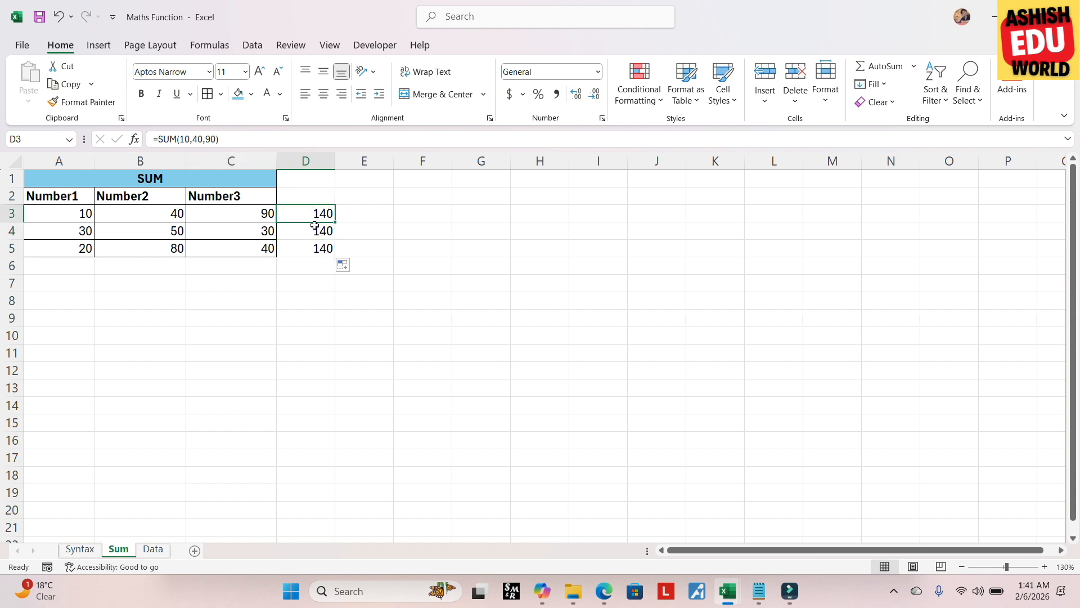
pyautogui.click(238, 138)
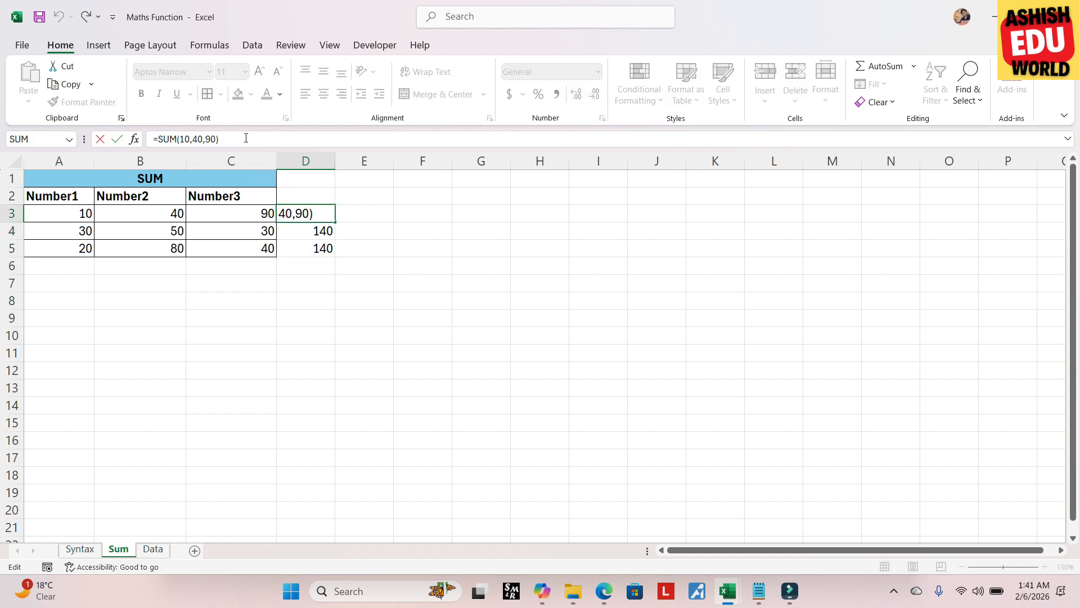
pyautogui.press('BackSpace')
pyautogui.press('BackSpace')
pyautogui.press('BackSpace')
pyautogui.press('BackSpace')
pyautogui.press('BackSpace')
pyautogui.press('BackSpace')
pyautogui.press('BackSpace')
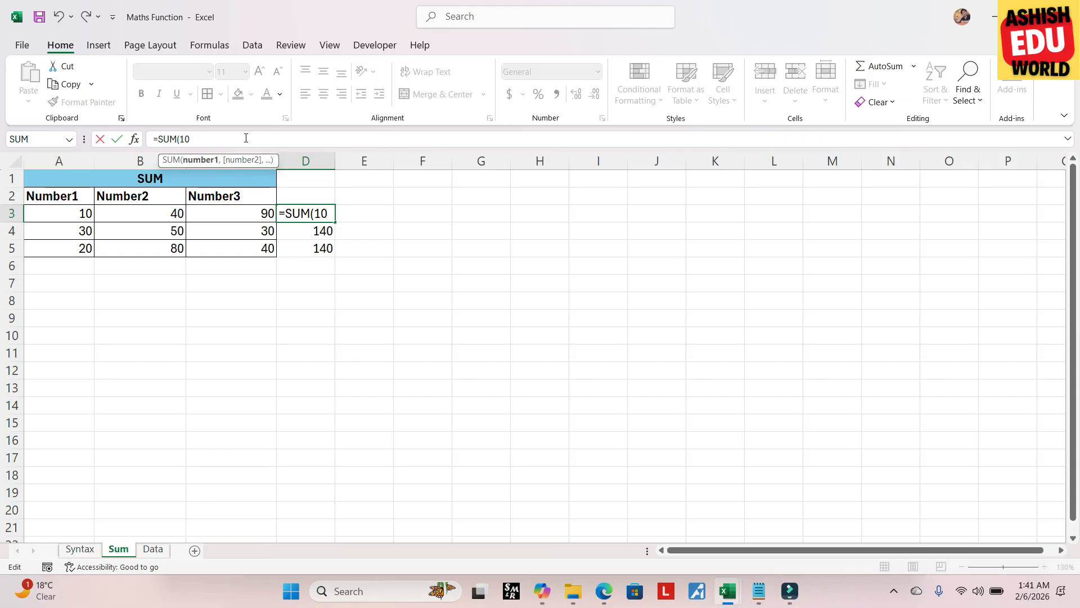
pyautogui.press('BackSpace')
pyautogui.press('BackSpace')
pyautogui.click(73, 211)
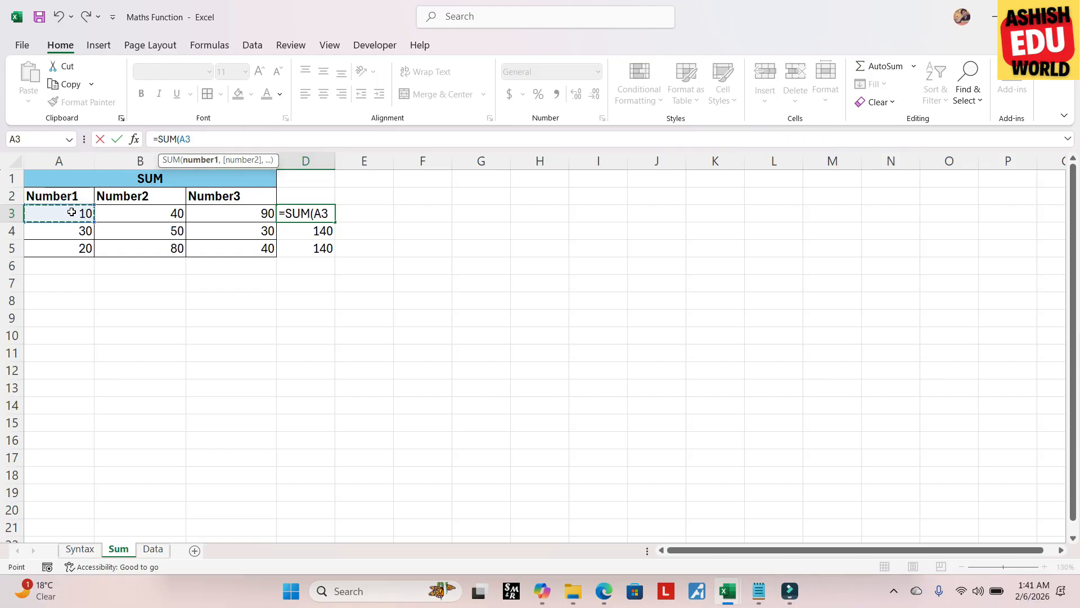
pyautogui.write(',B3')
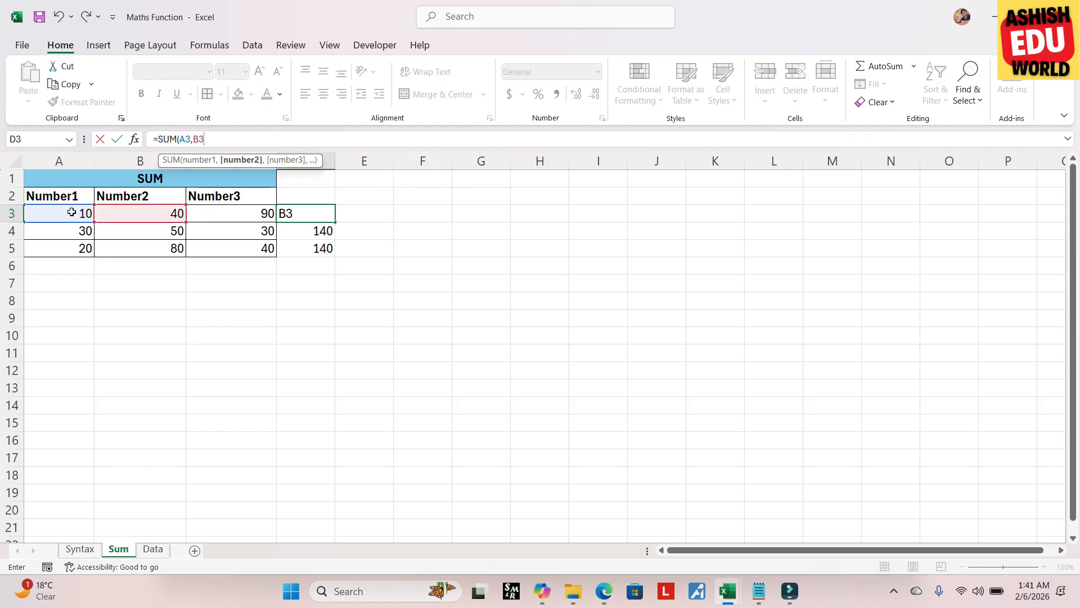
pyautogui.write(',')
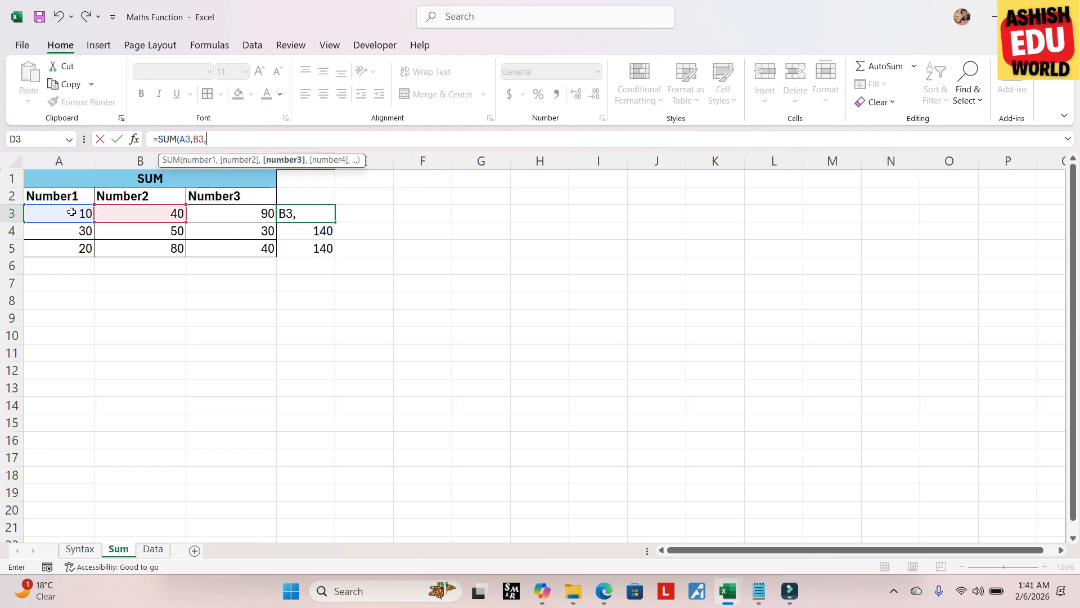
pyautogui.write('C3')
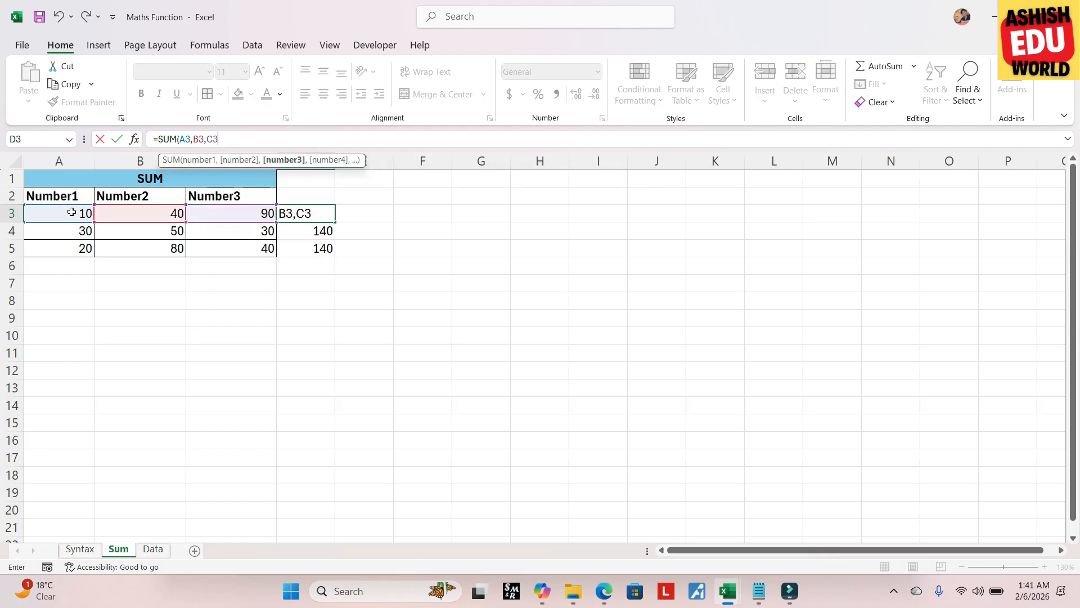
pyautogui.write(')')
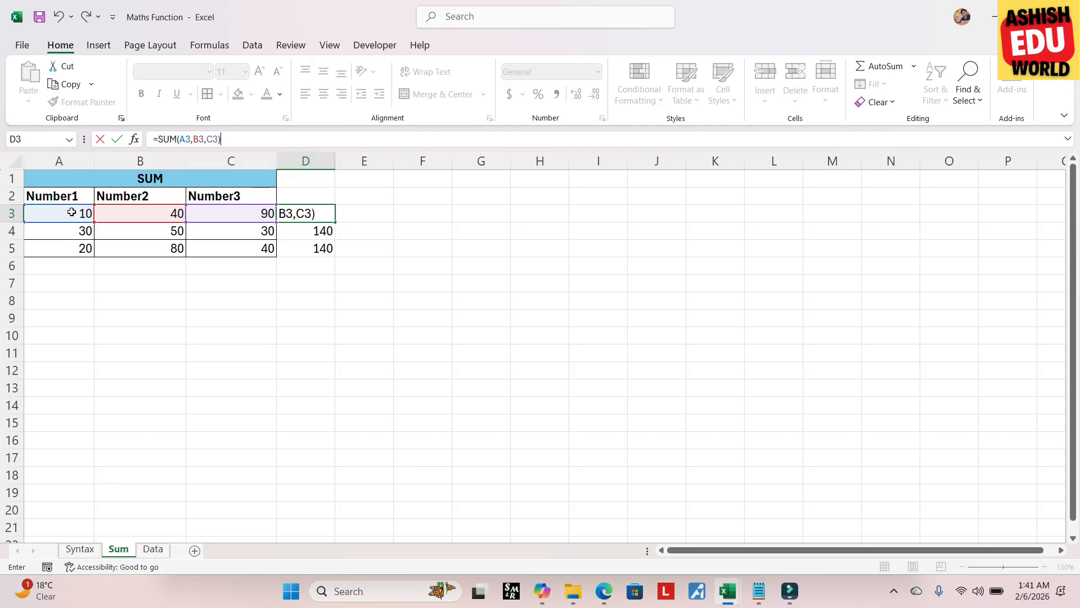
pyautogui.press('Return')
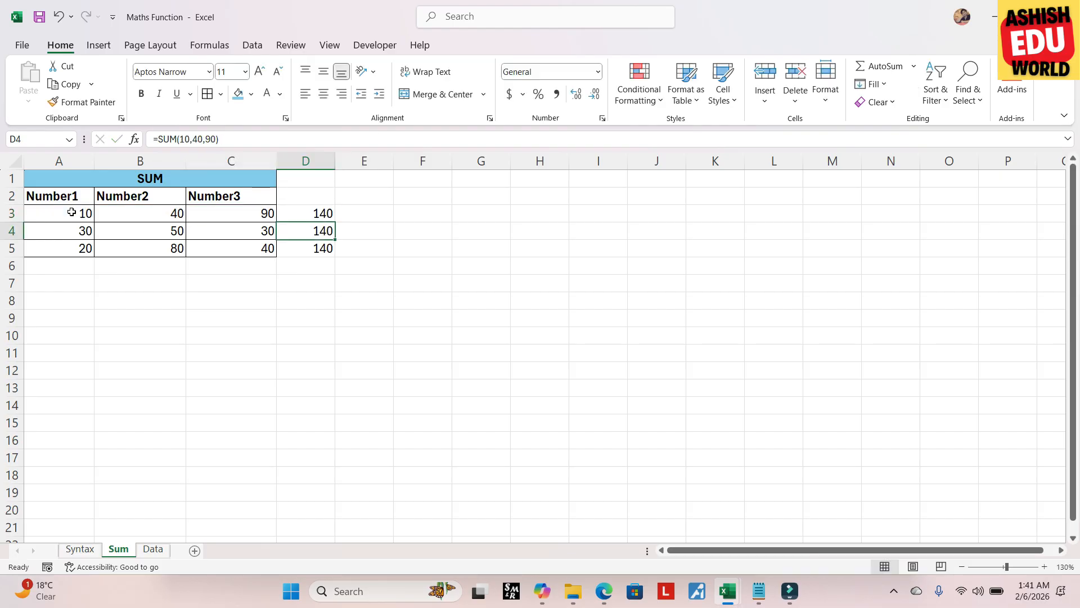
# Fill the cell-reference SUM formula from D3 down to D5 and check the formulas in D3:D5
pyautogui.click(307, 214)
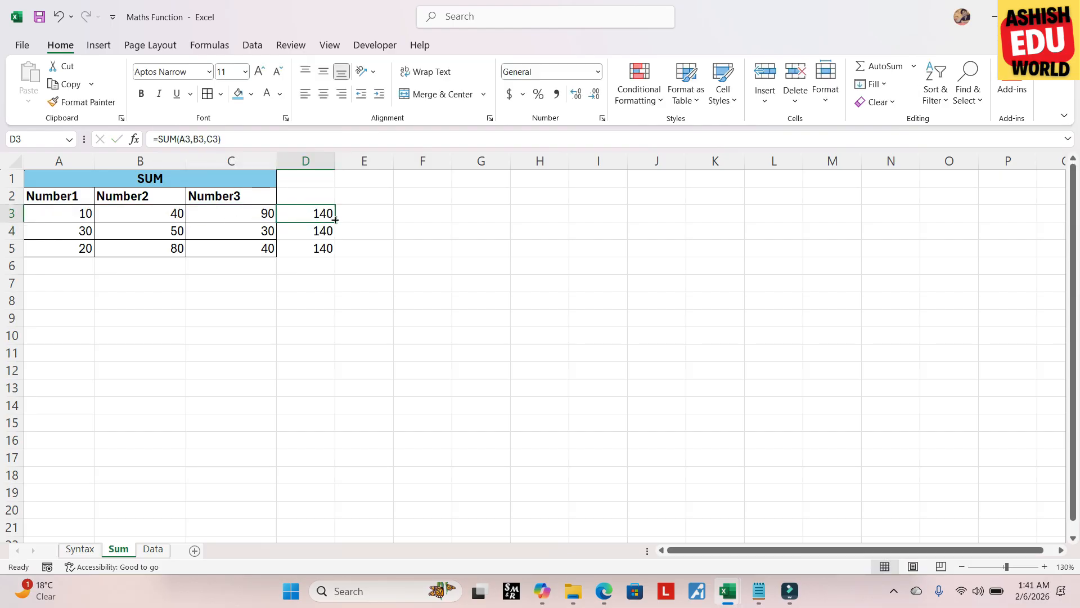
pyautogui.moveTo(336, 222); pyautogui.dragTo(337, 255)
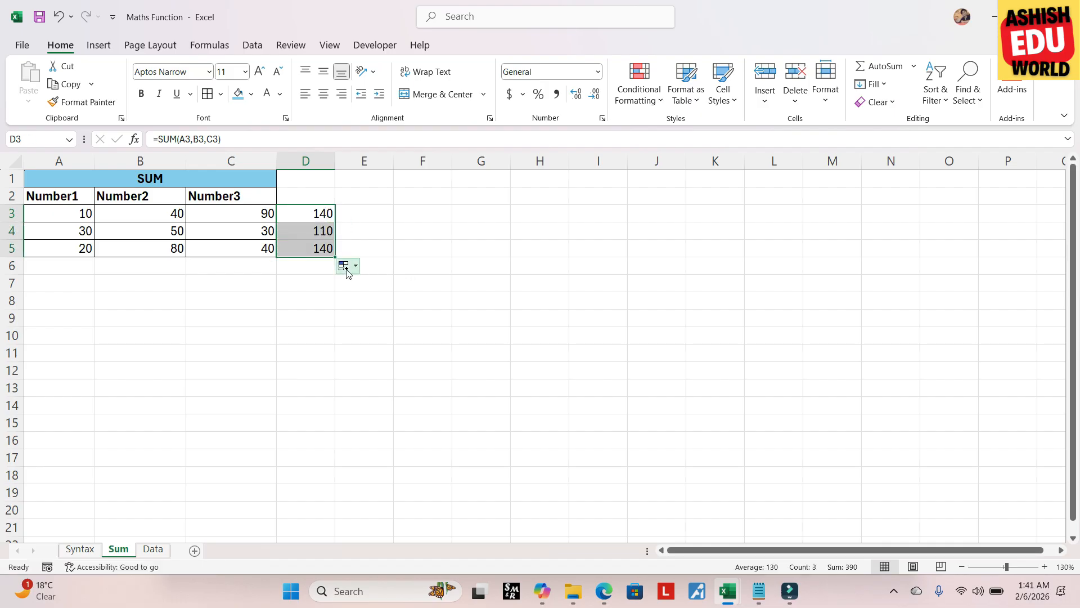
pyautogui.click(317, 212)
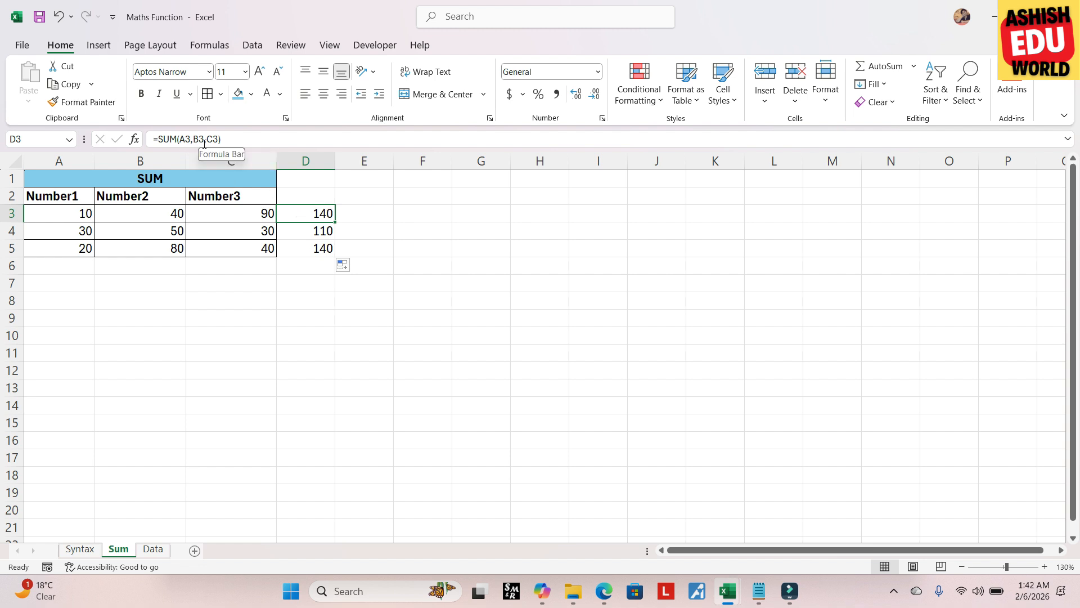
pyautogui.press('Down')
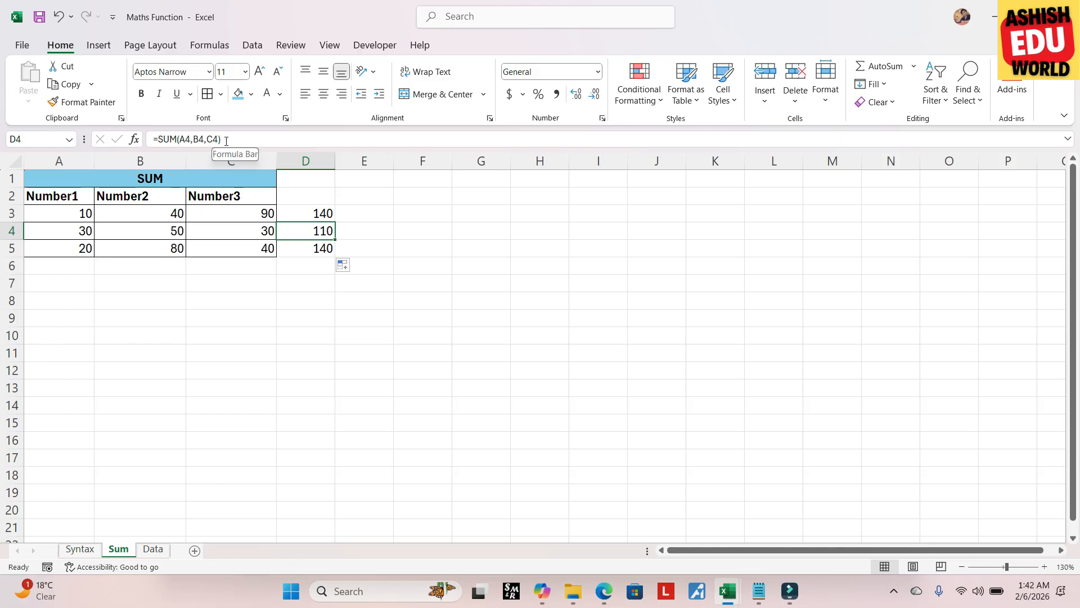
pyautogui.press('Down')
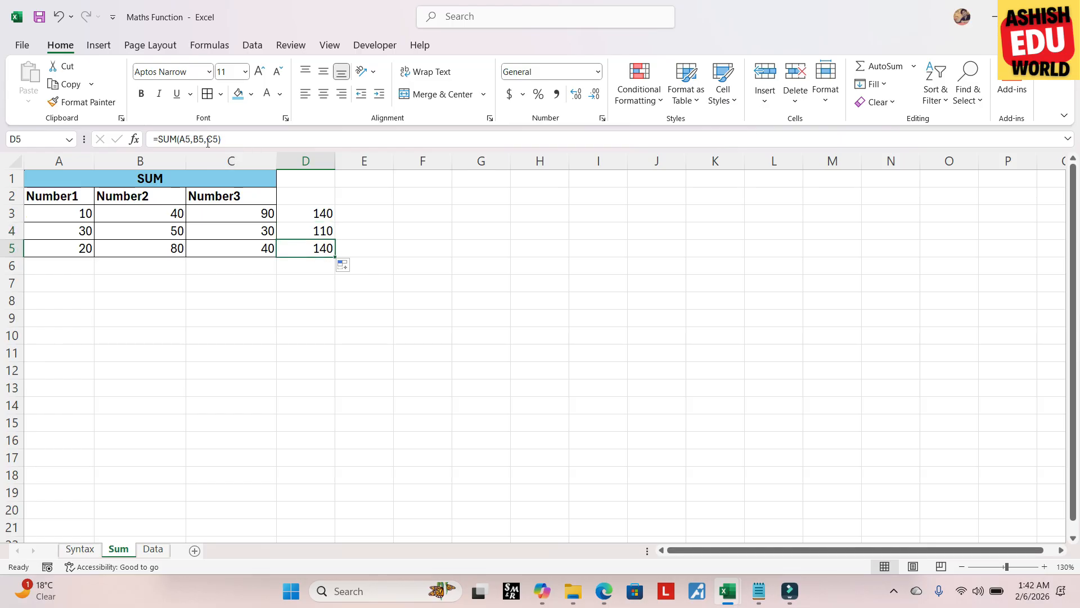
pyautogui.click(311, 245)
pyautogui.click(318, 214)
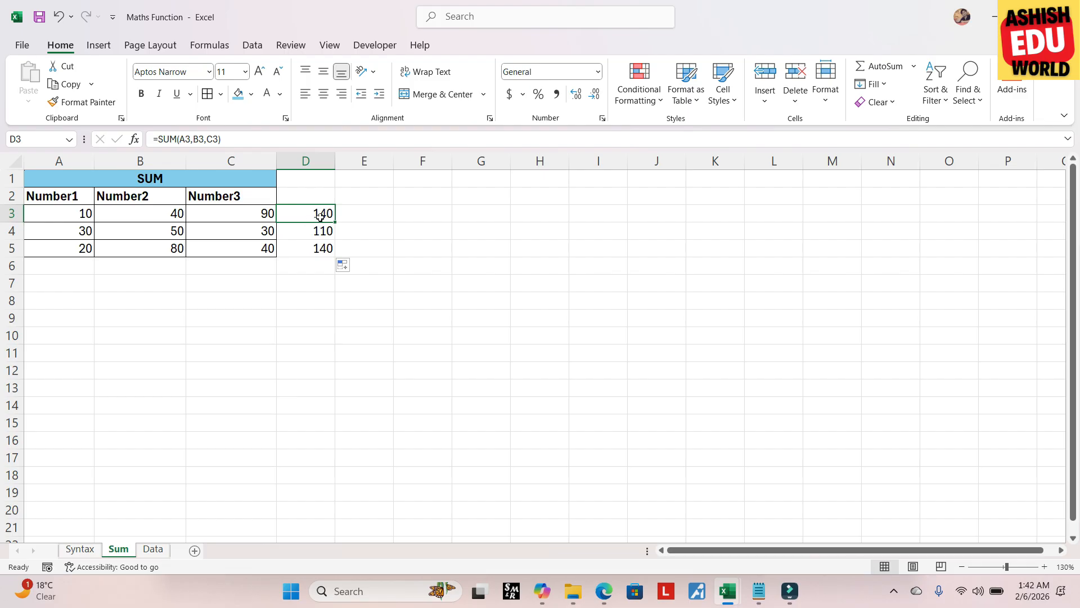
pyautogui.moveTo(318, 213); pyautogui.dragTo(318, 249)
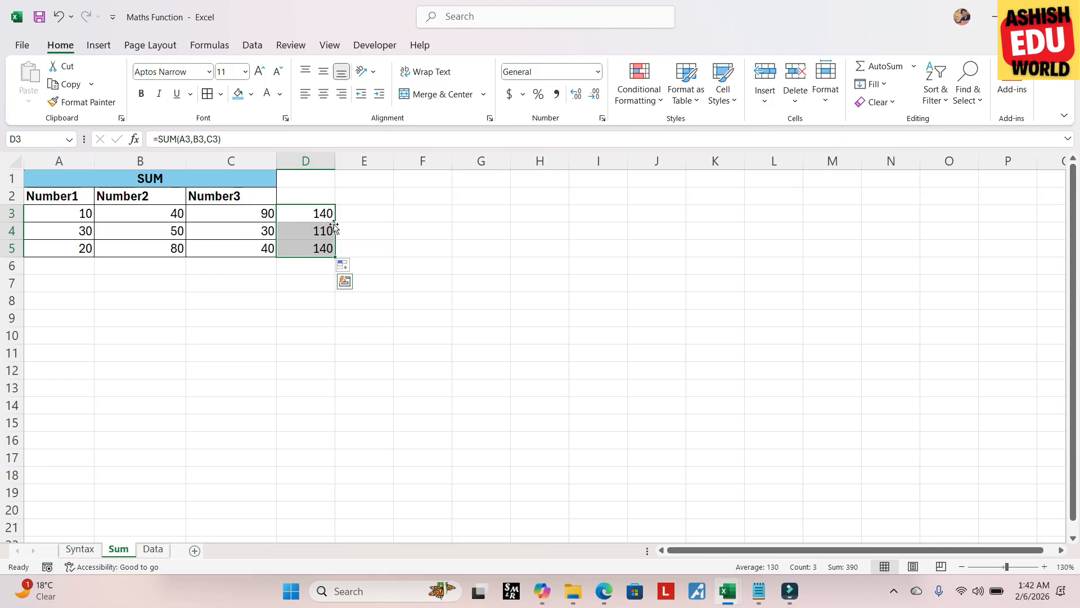
# Clear the SUM formulas from D3:D5
pyautogui.click(303, 216)
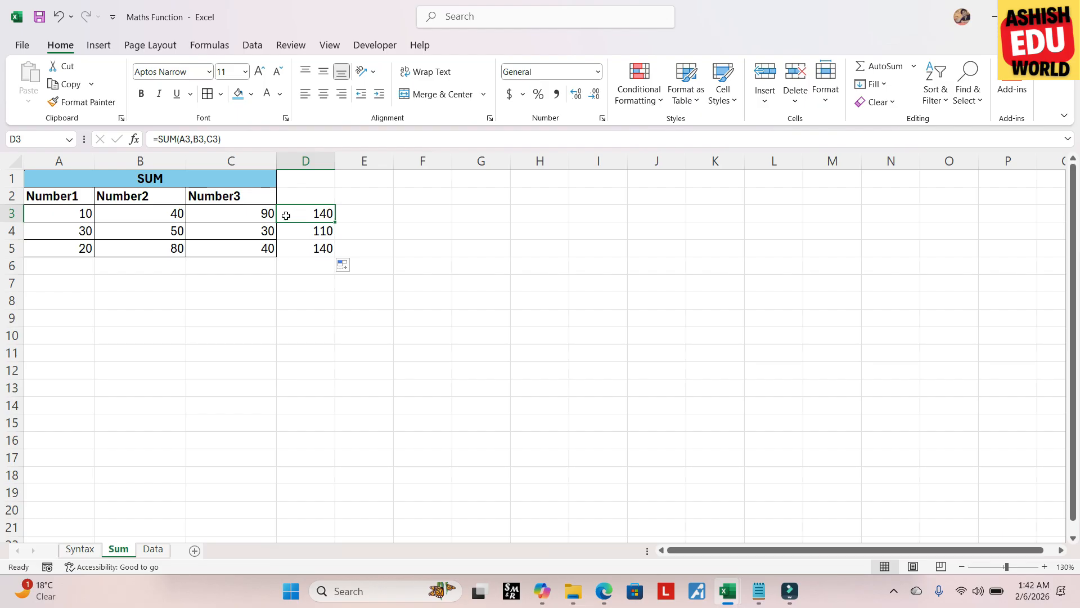
pyautogui.press('F2')
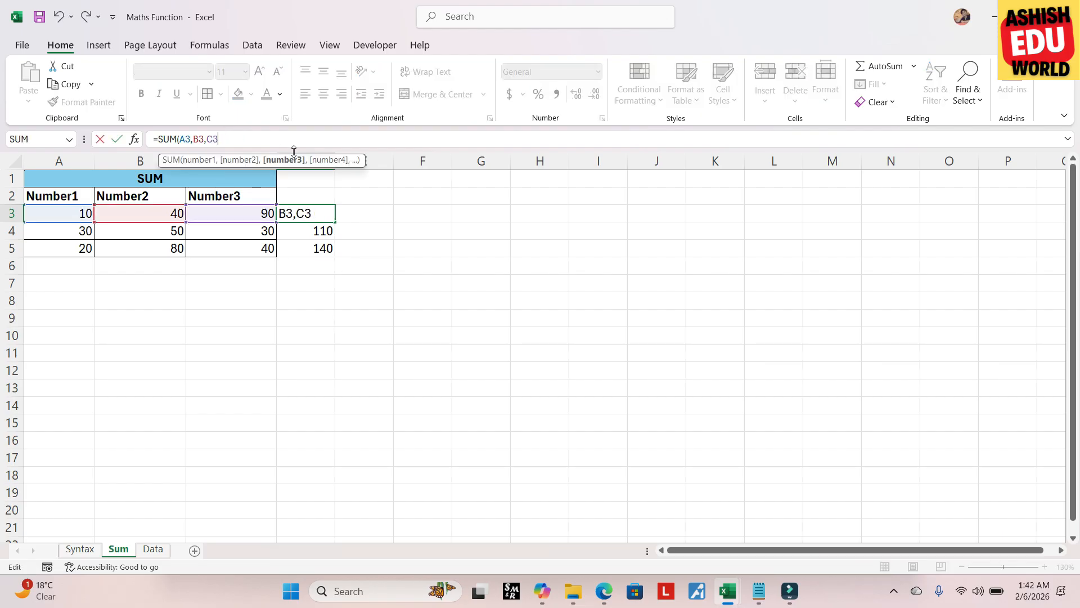
pyautogui.press('BackSpace')
pyautogui.press('BackSpace')
pyautogui.press('BackSpace')
pyautogui.press('BackSpace')
pyautogui.press('BackSpace')
pyautogui.press('BackSpace')
pyautogui.press('BackSpace')
pyautogui.press('BackSpace')
pyautogui.press('BackSpace')
pyautogui.press('BackSpace')
pyautogui.press('BackSpace')
pyautogui.press('BackSpace')
pyautogui.press('BackSpace')
pyautogui.press('BackSpace')
pyautogui.moveTo(306, 214); pyautogui.dragTo(321, 248)
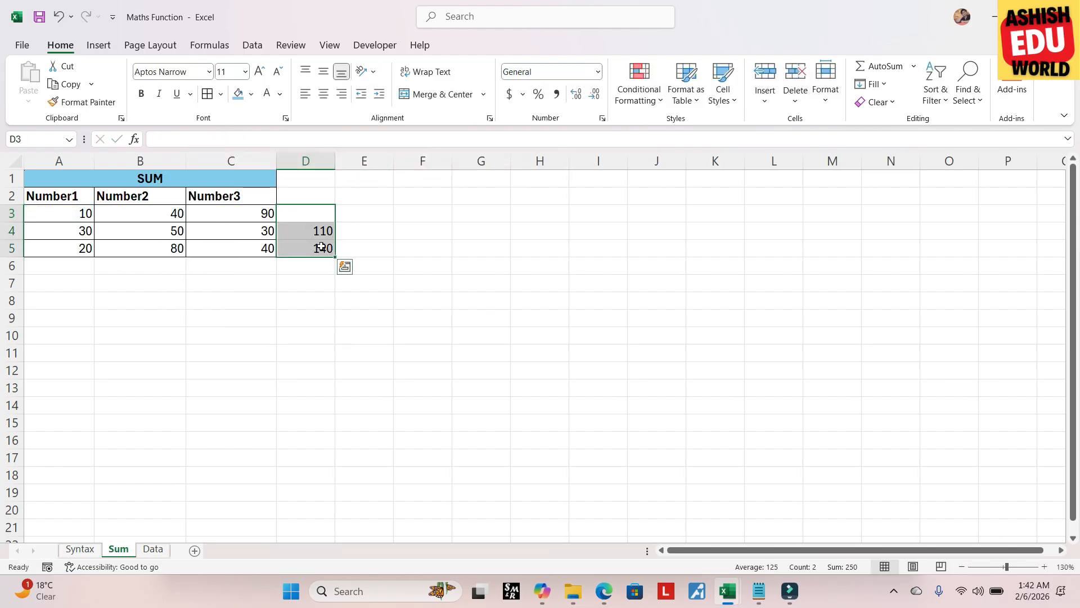
pyautogui.press('Delete')
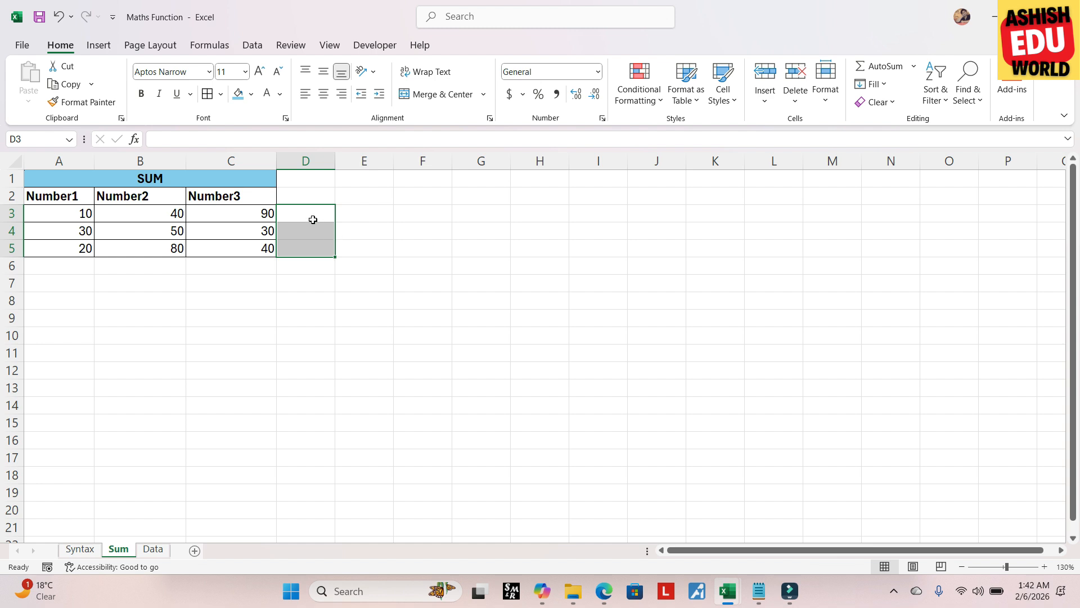
# Add the first row's numbers in D3 with the range-based function =SUM(A3:C3)
pyautogui.click(311, 216)
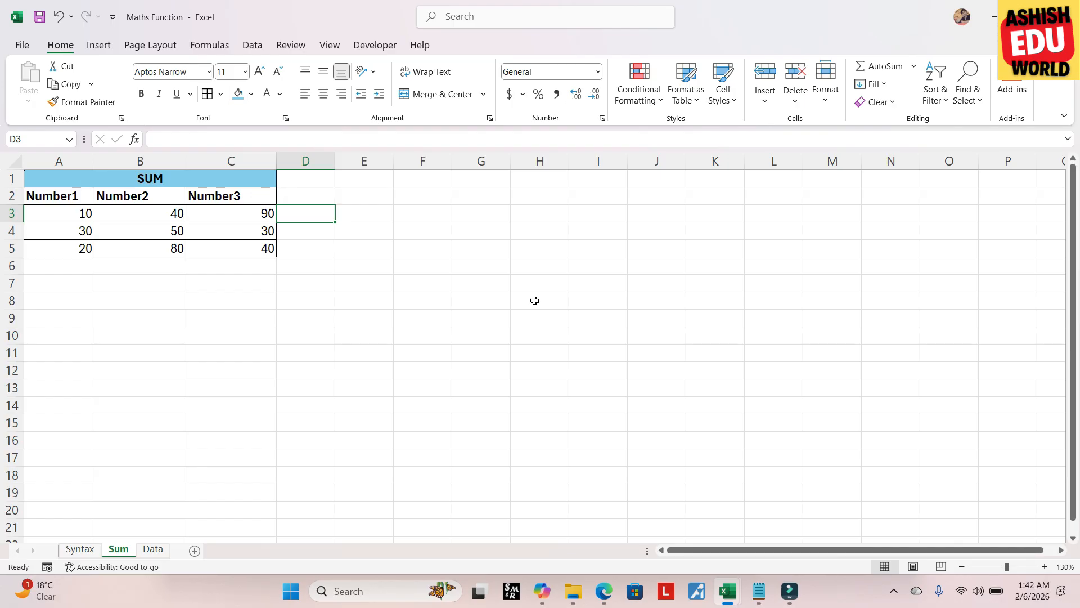
pyautogui.write('=')
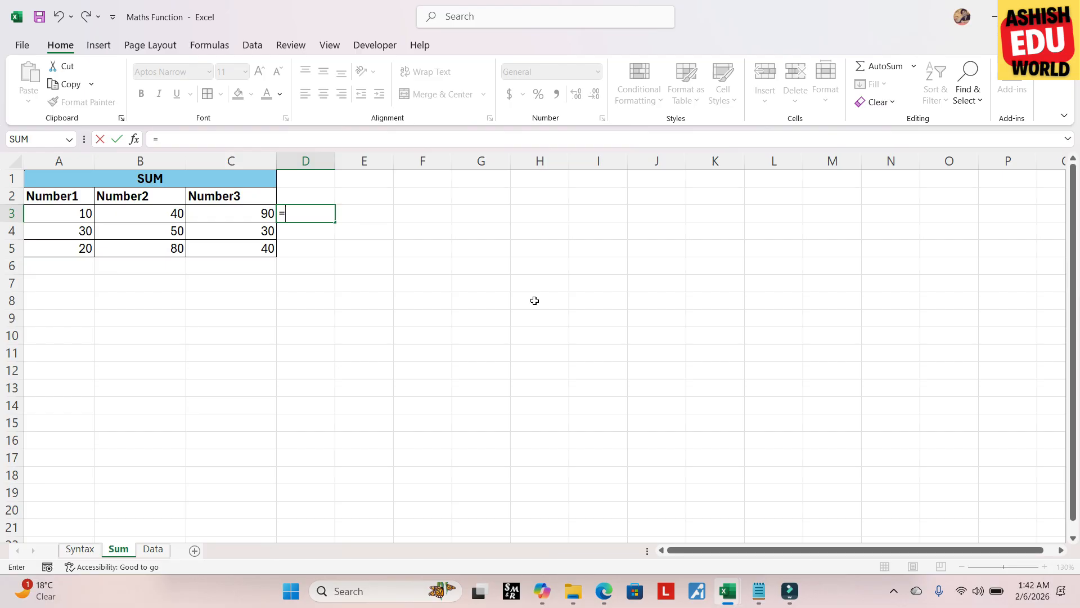
pyautogui.write('sum')
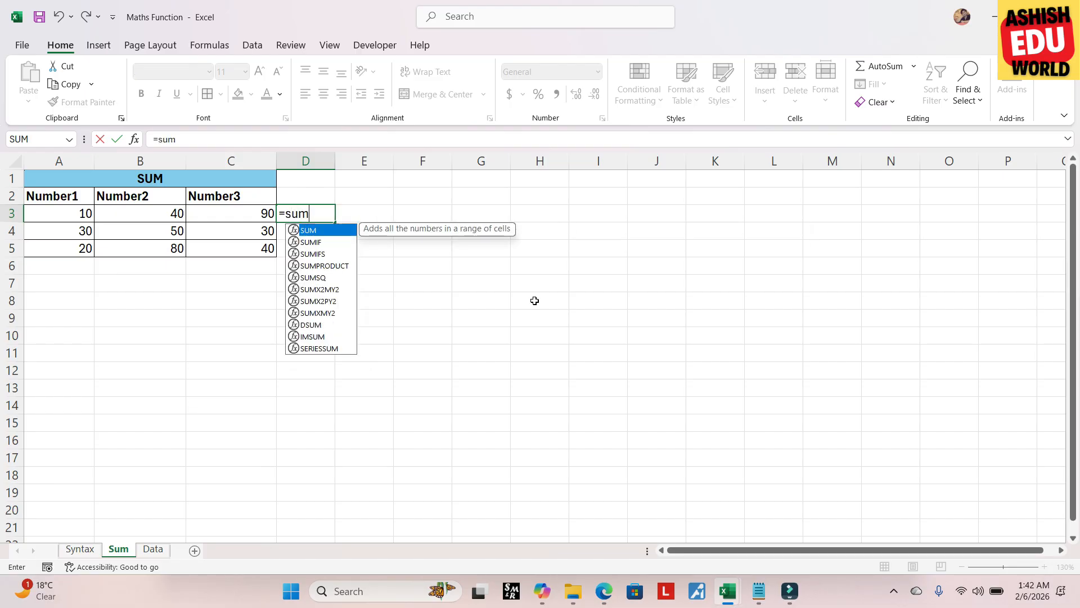
pyautogui.press('Tab')
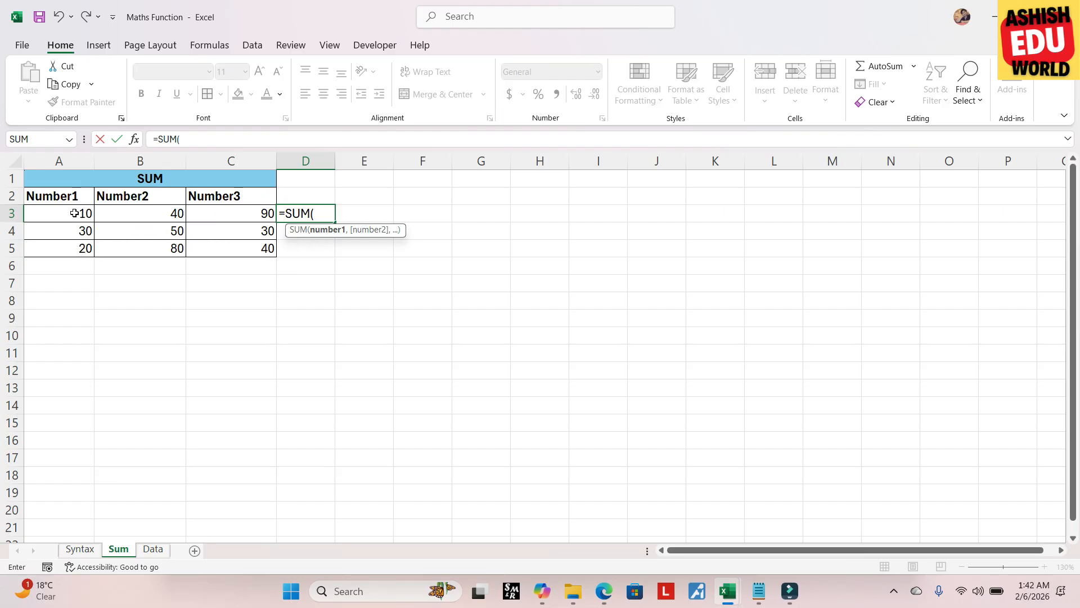
pyautogui.moveTo(71, 212); pyautogui.dragTo(234, 214)
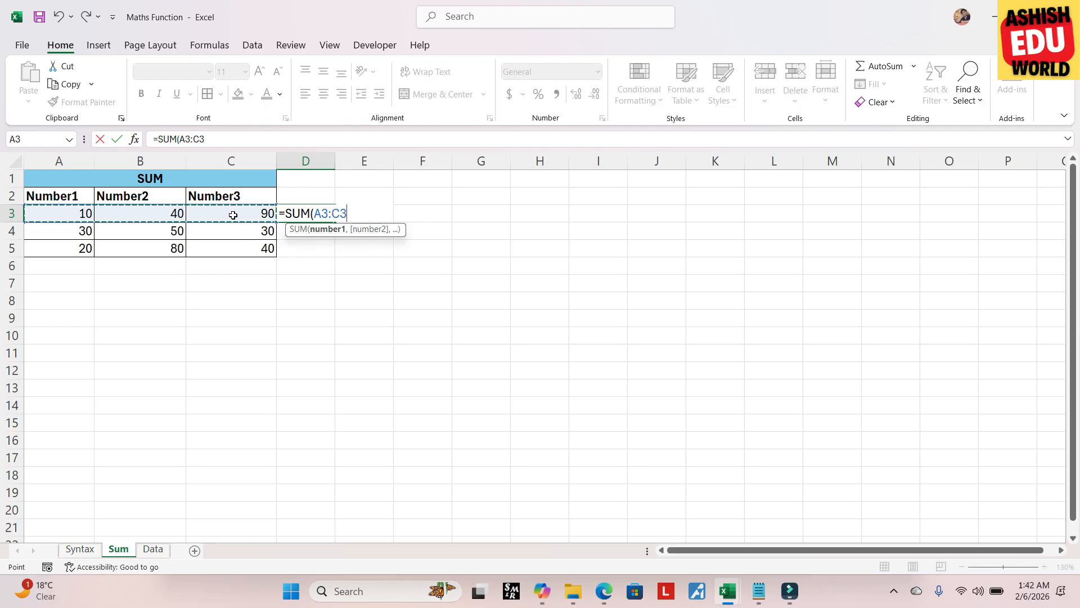
pyautogui.write(')')
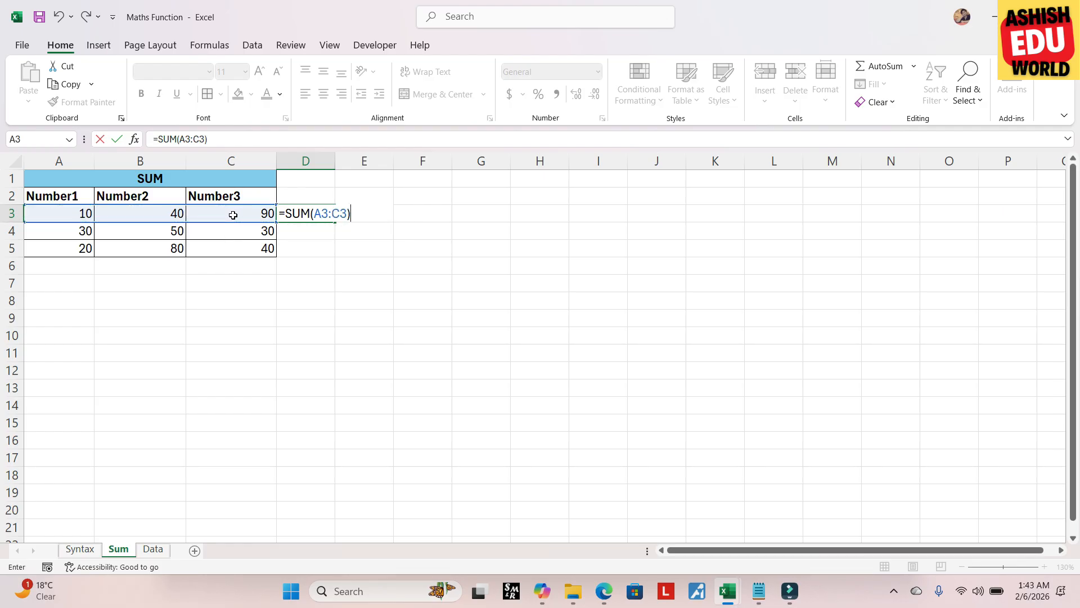
pyautogui.press('Return')
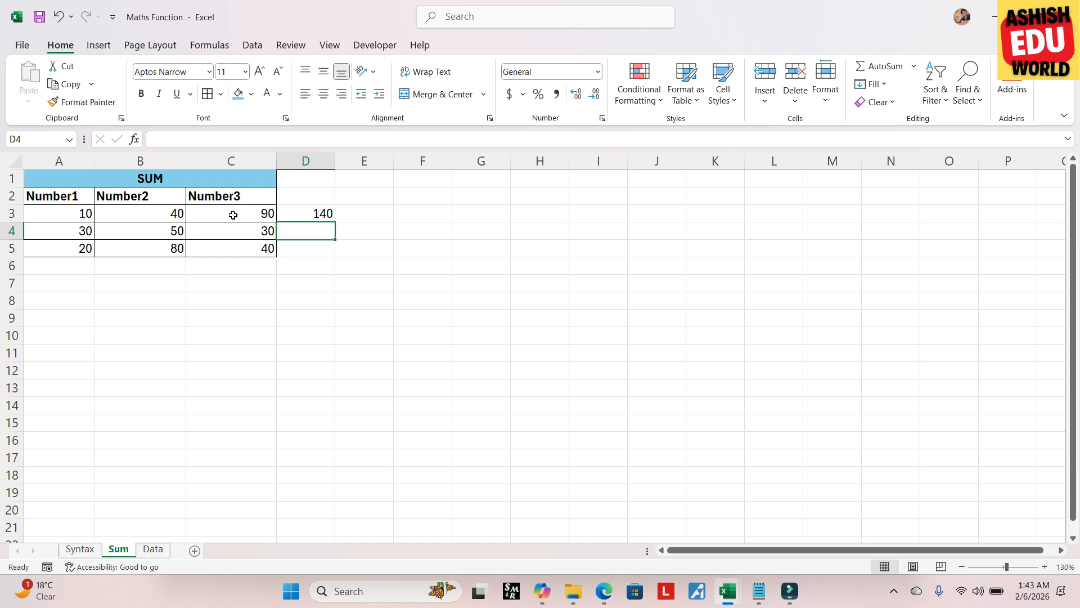
# Fill the range-based SUM formula from D3 down to D5 and check the formula in each row
pyautogui.click(323, 212)
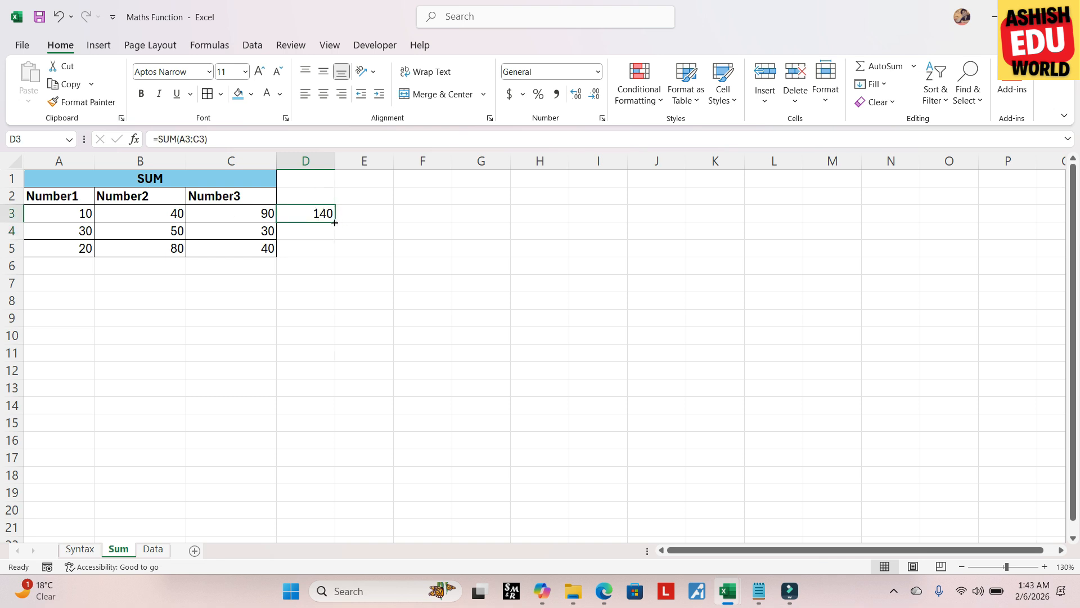
pyautogui.moveTo(334, 223); pyautogui.dragTo(336, 256)
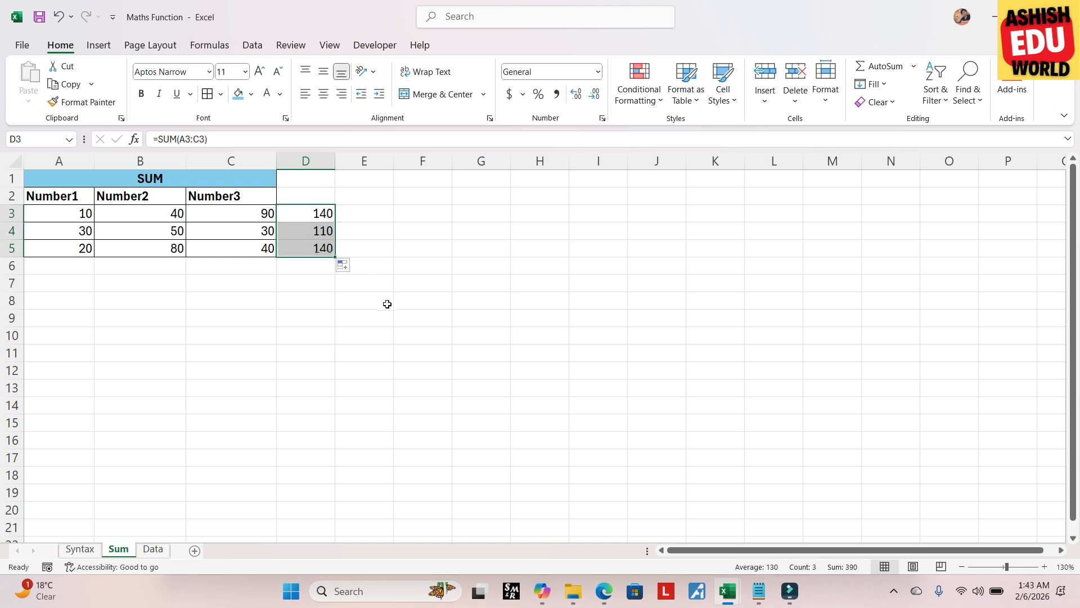
pyautogui.click(313, 215)
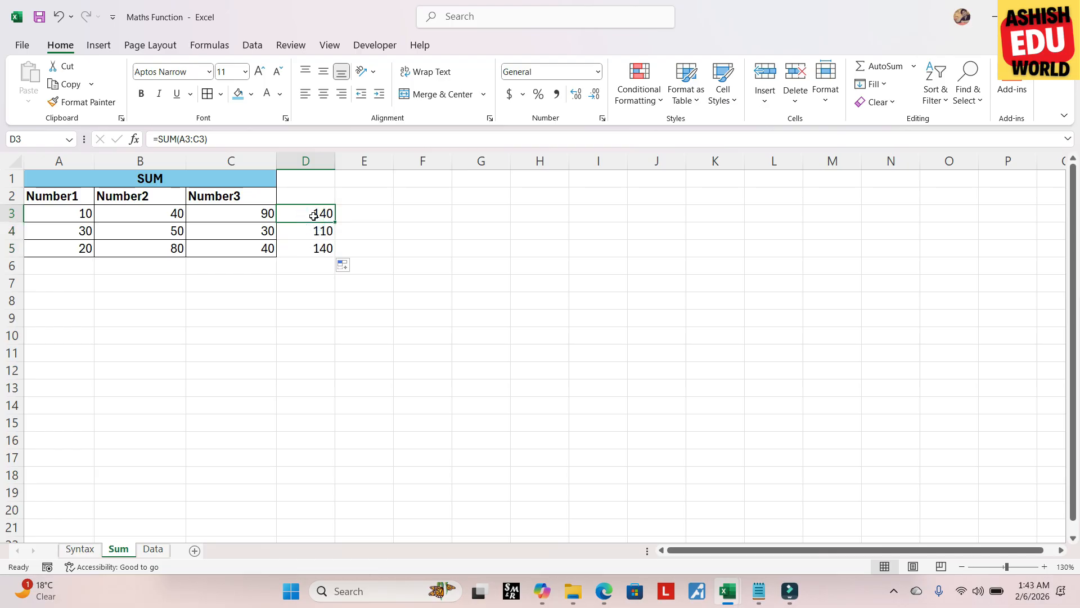
pyautogui.press('Down')
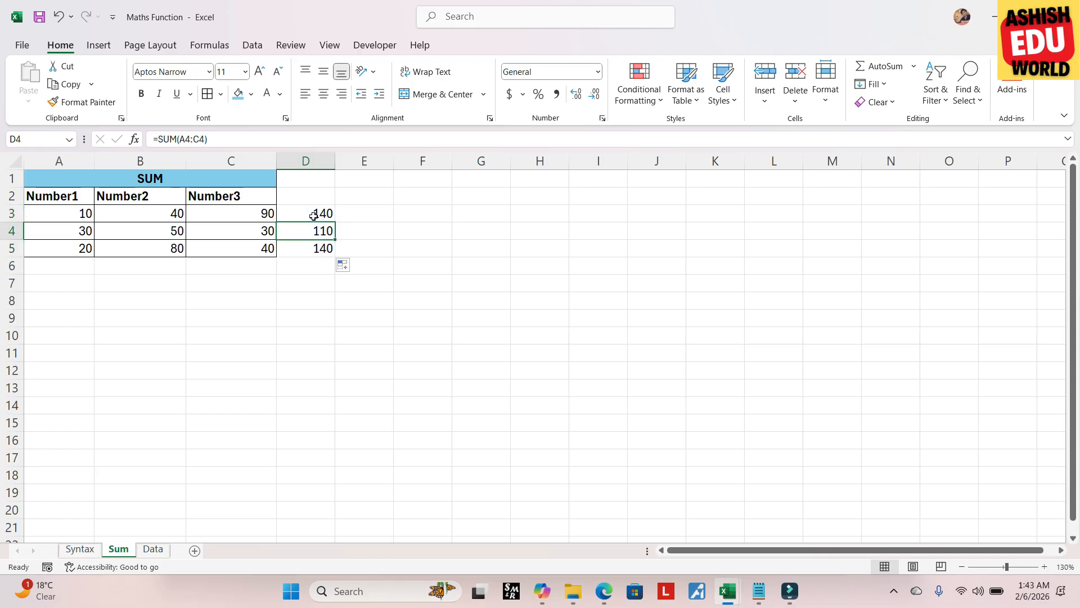
pyautogui.press('Down')
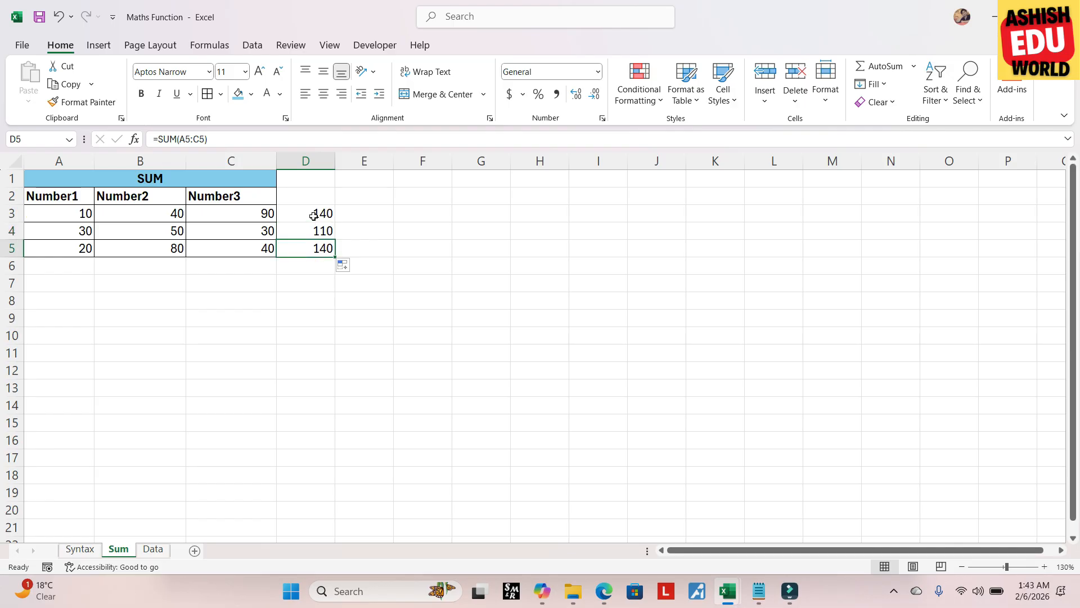
# Review the D3 formula against its source range A3:C3, and select cell A6
pyautogui.click(313, 215)
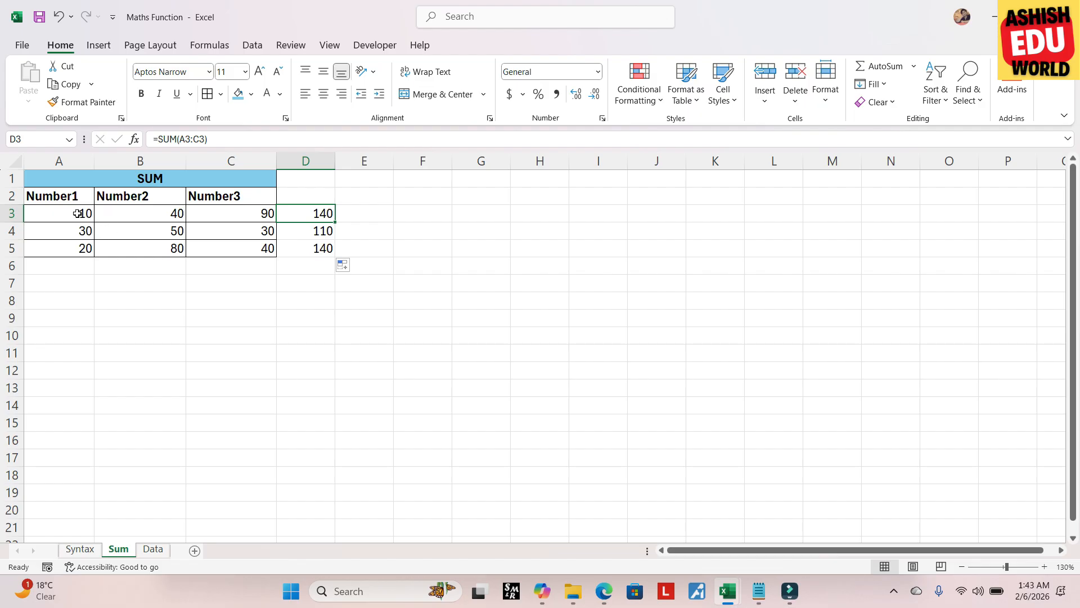
pyautogui.moveTo(78, 214); pyautogui.dragTo(240, 218)
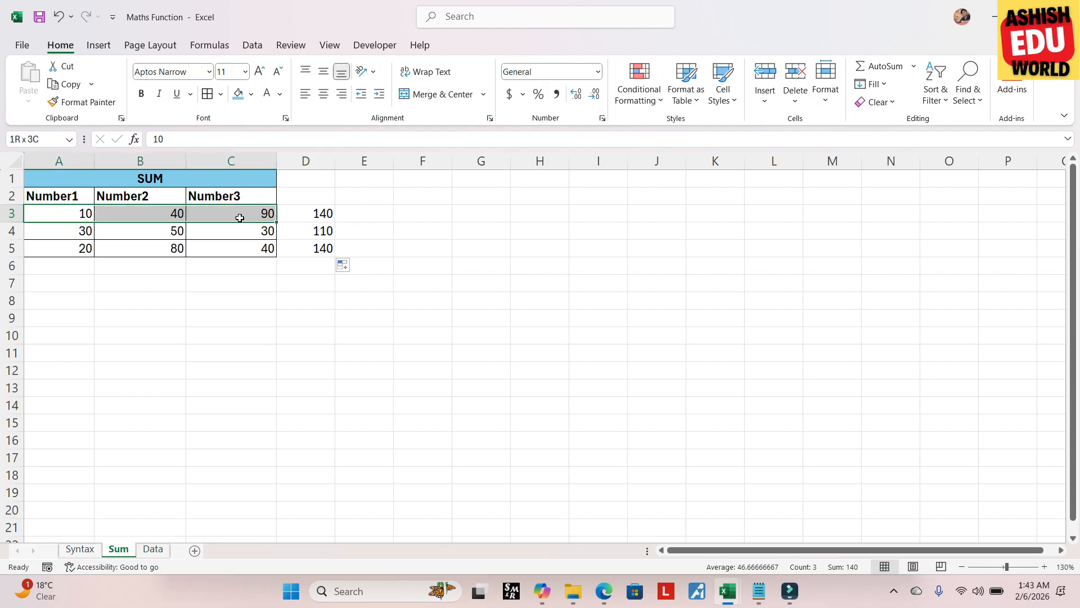
pyautogui.moveTo(66, 214); pyautogui.dragTo(239, 213)
pyautogui.click(71, 262)
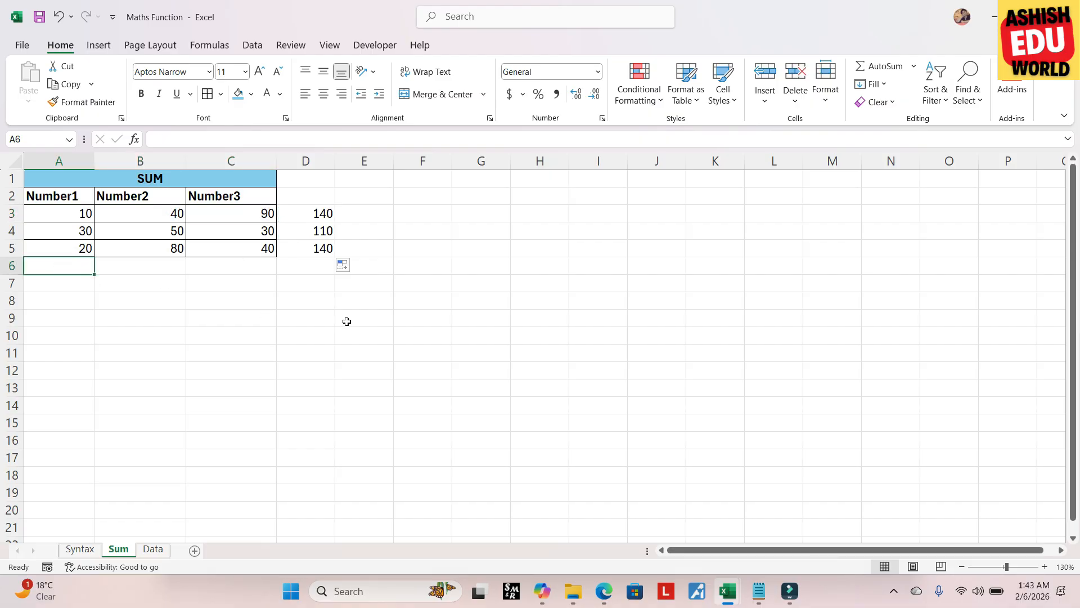
# Total the Number1 column in A6 with the range-based formula =SUM(A3:A5)
pyautogui.write('=SUM(')
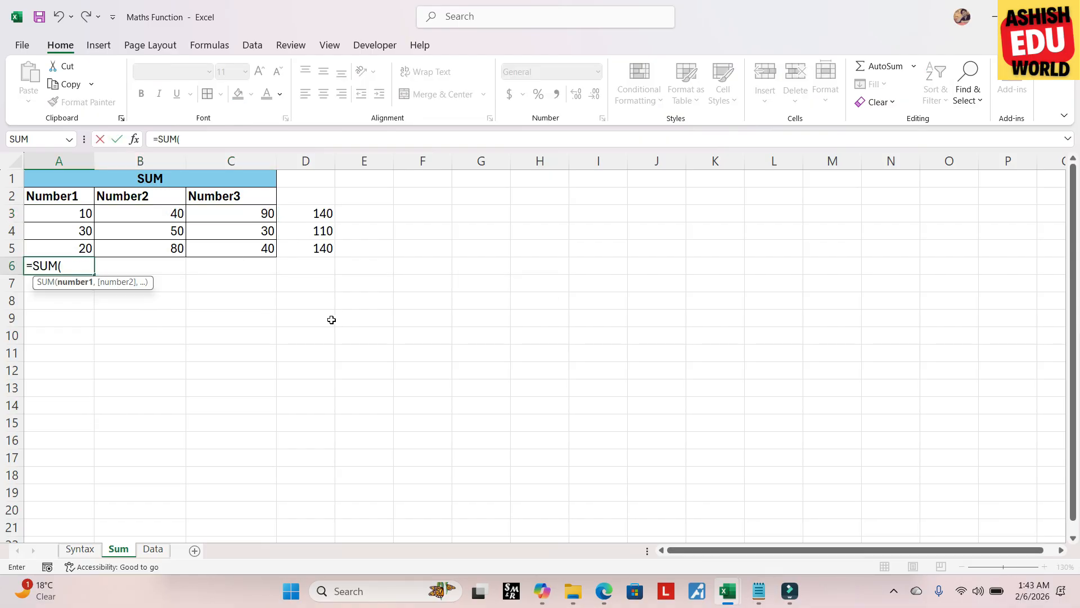
pyautogui.moveTo(79, 212); pyautogui.dragTo(70, 248)
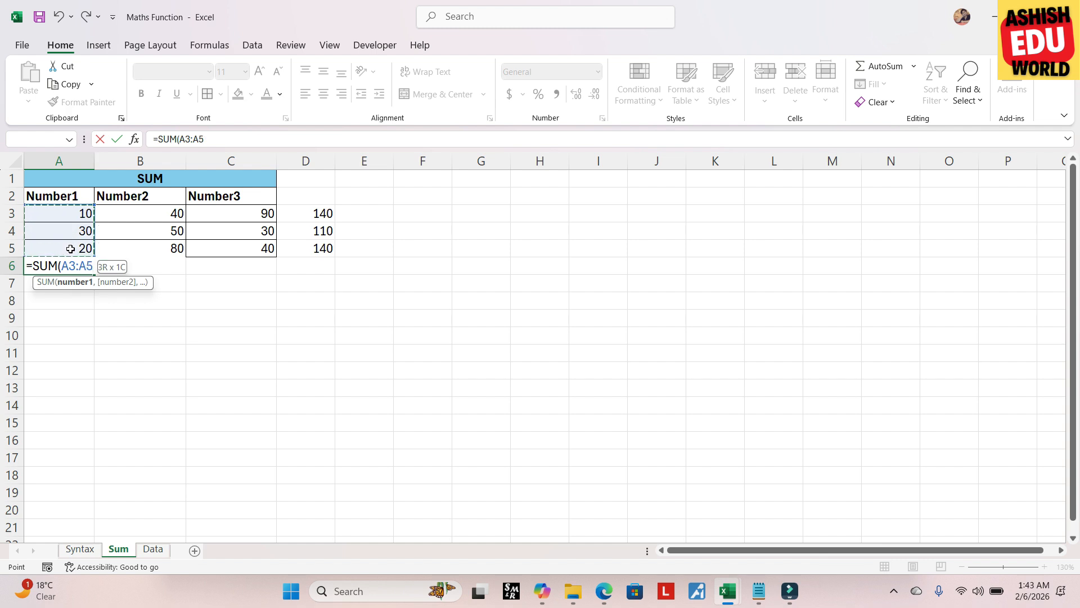
pyautogui.write(')')
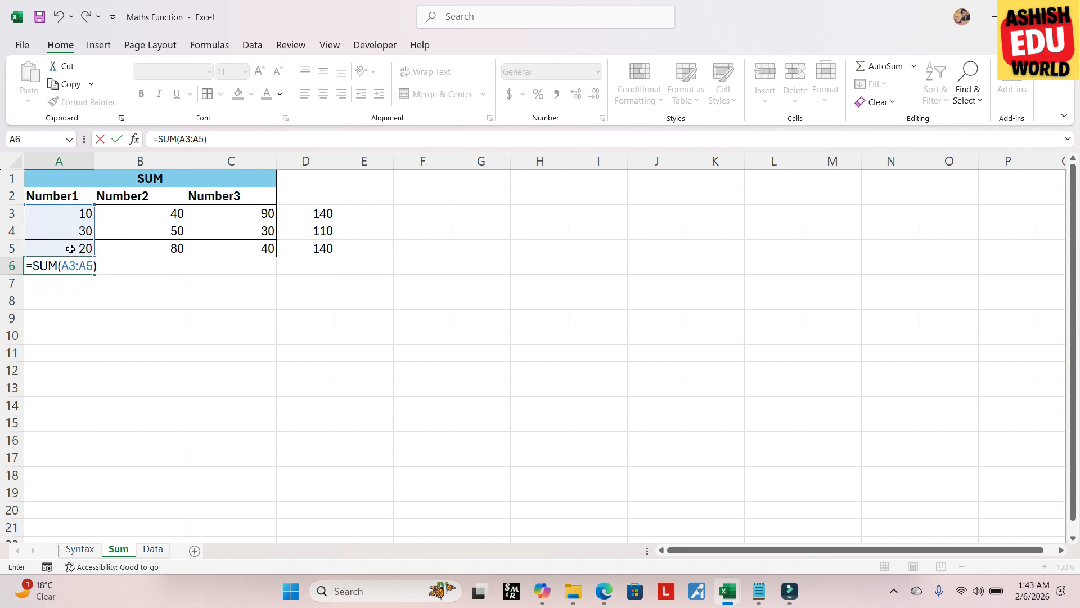
pyautogui.press('Return')
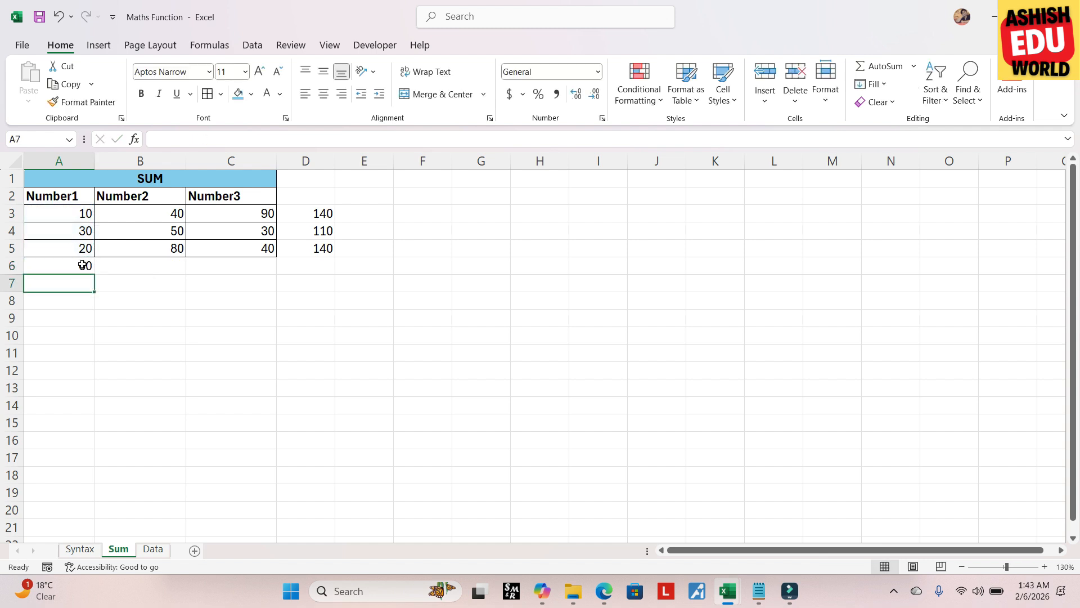
# Fill the column total formula from A6 across to C6 and check the formula in each column
pyautogui.click(82, 265)
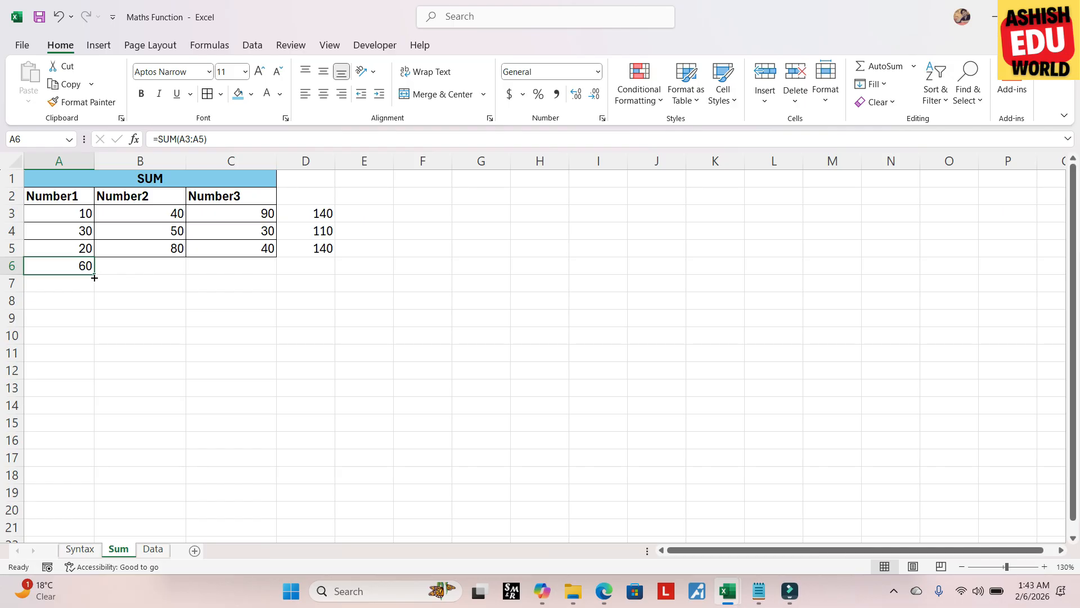
pyautogui.moveTo(94, 278); pyautogui.dragTo(269, 281)
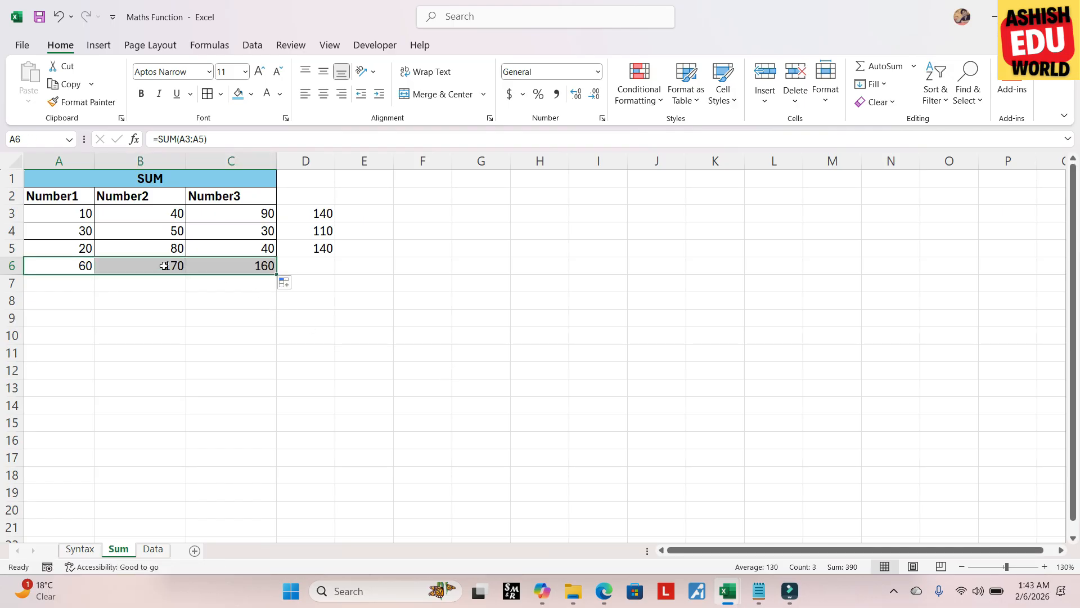
pyautogui.click(86, 266)
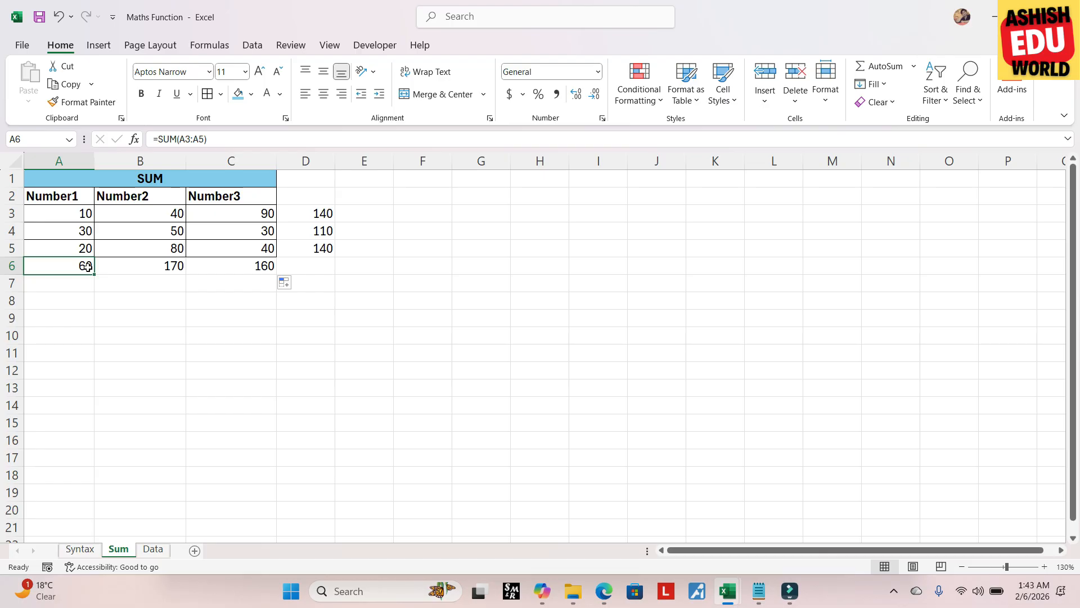
pyautogui.press('Right')
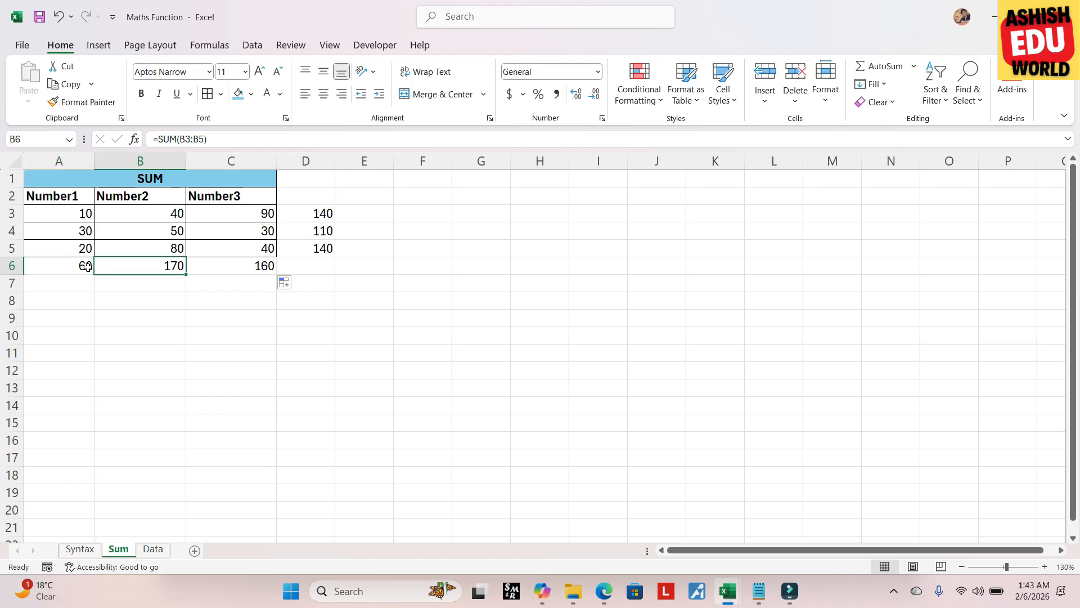
pyautogui.press('Right')
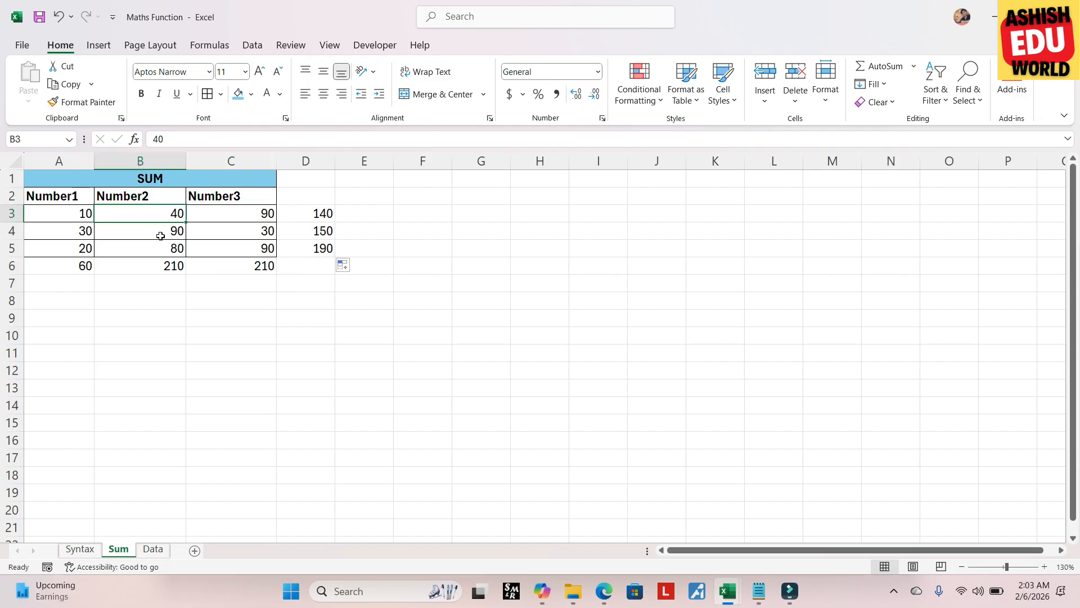
# Change the Number2 value in B4 to 100 and check the dependent row total in D4
pyautogui.click(160, 236)
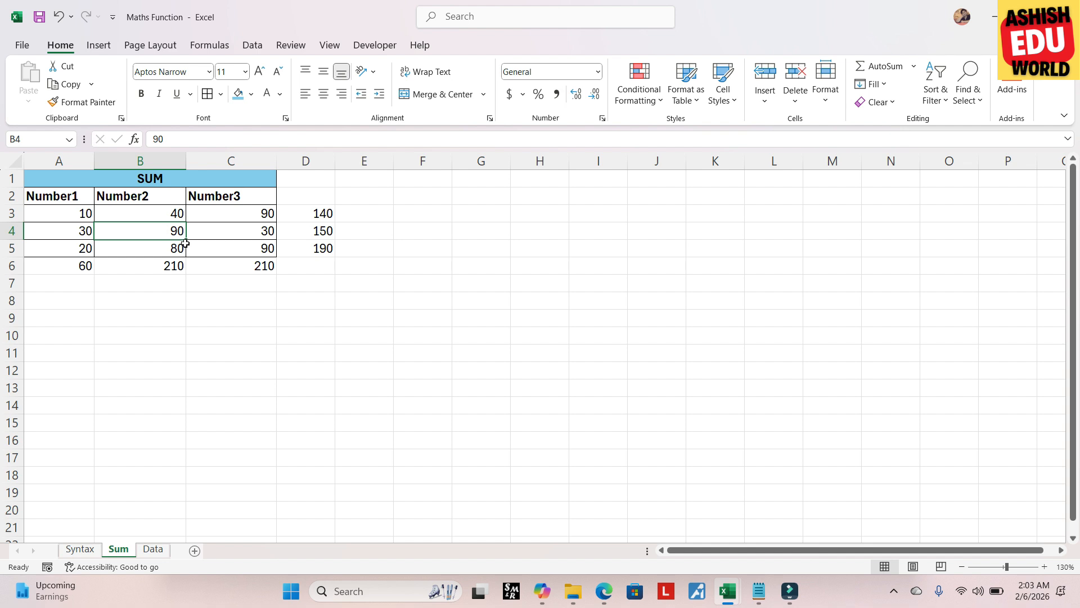
pyautogui.write('100')
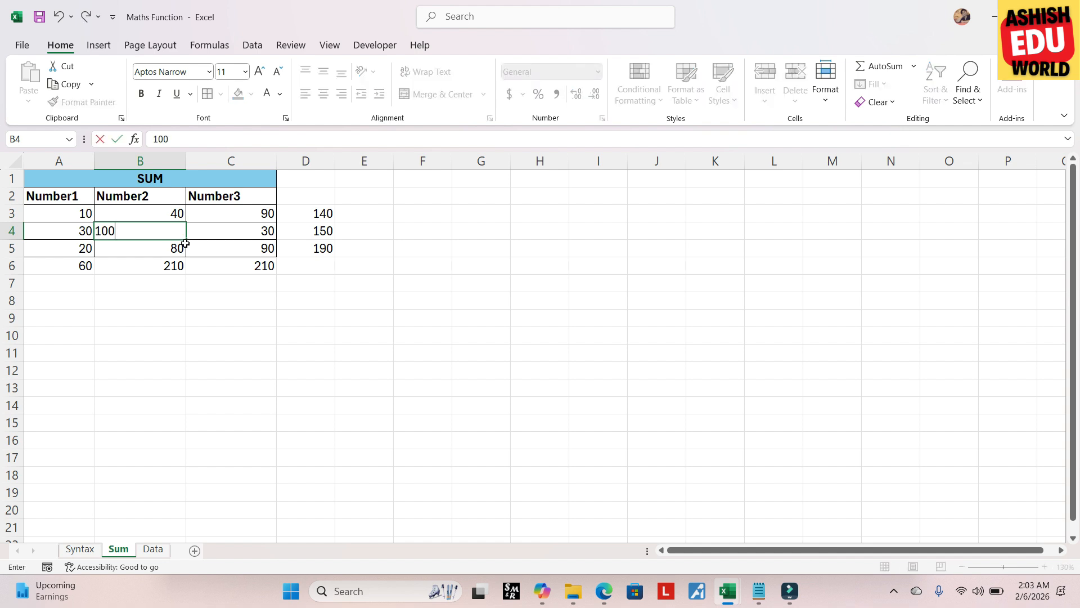
pyautogui.press('Return')
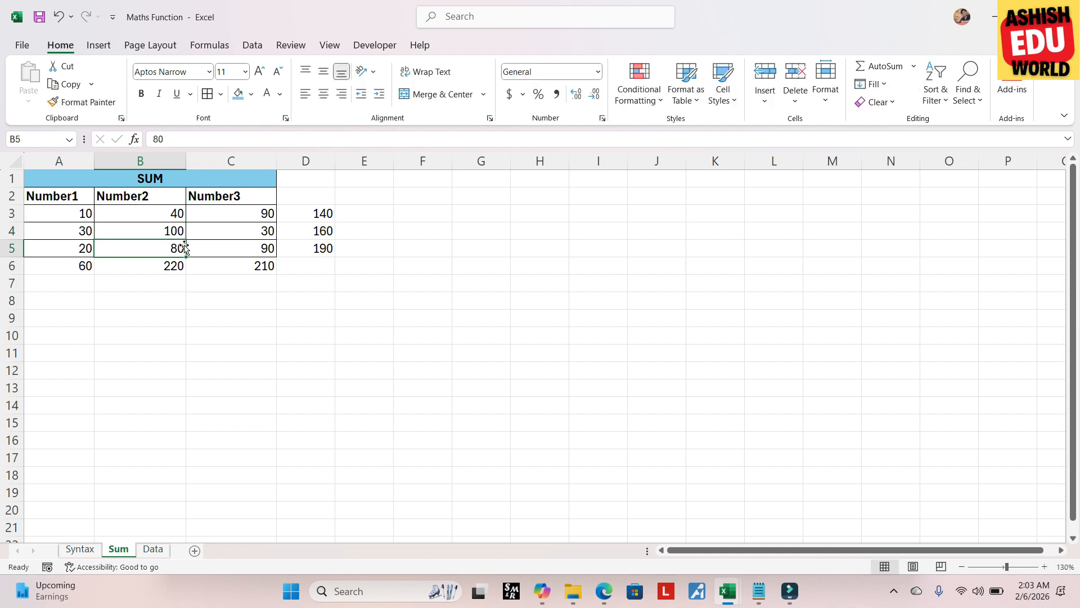
pyautogui.click(159, 269)
pyautogui.click(318, 231)
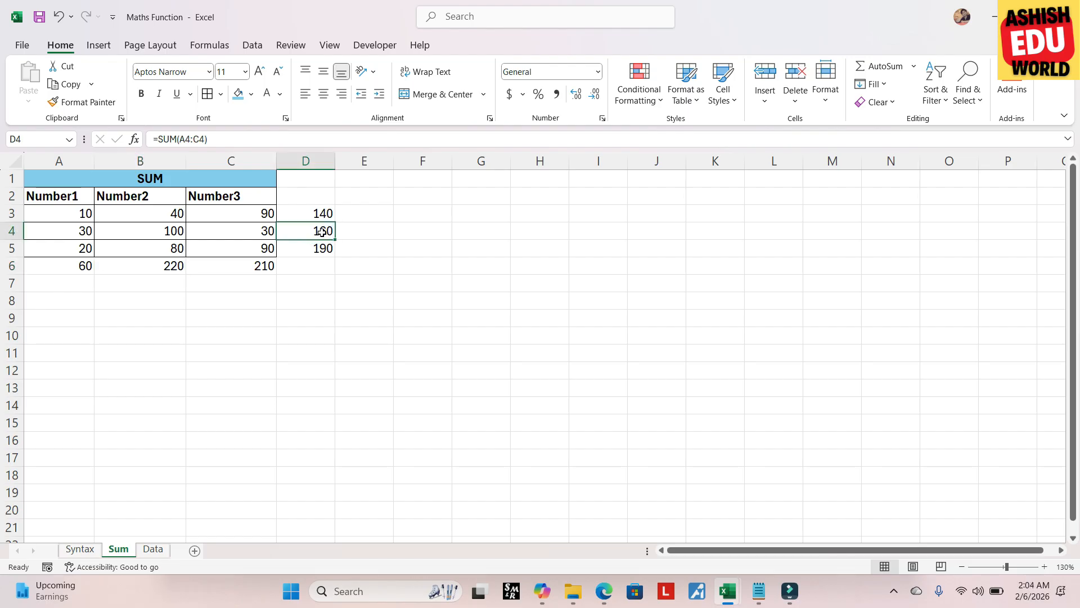
# Change the Number1 value in A5 to 50 and check the dependent row total in D5
pyautogui.click(93, 249)
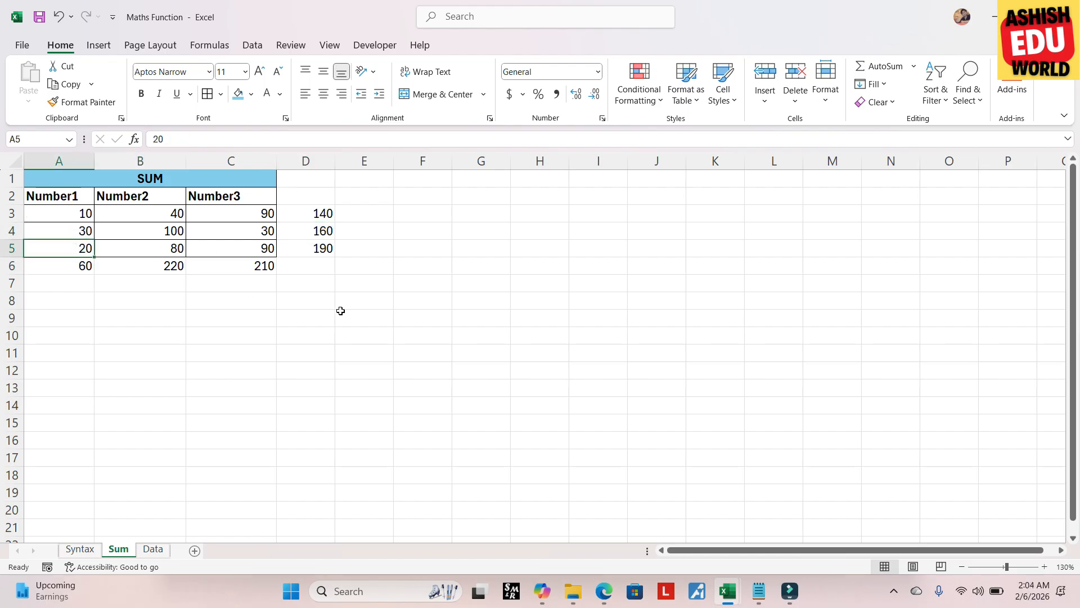
pyautogui.write('50')
pyautogui.press('Return')
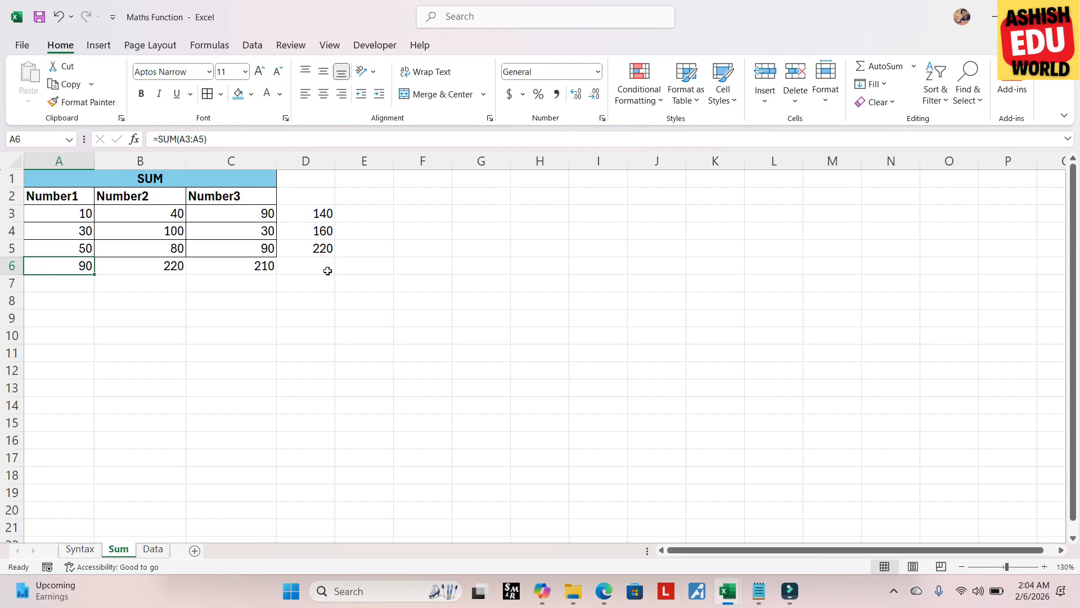
pyautogui.click(315, 250)
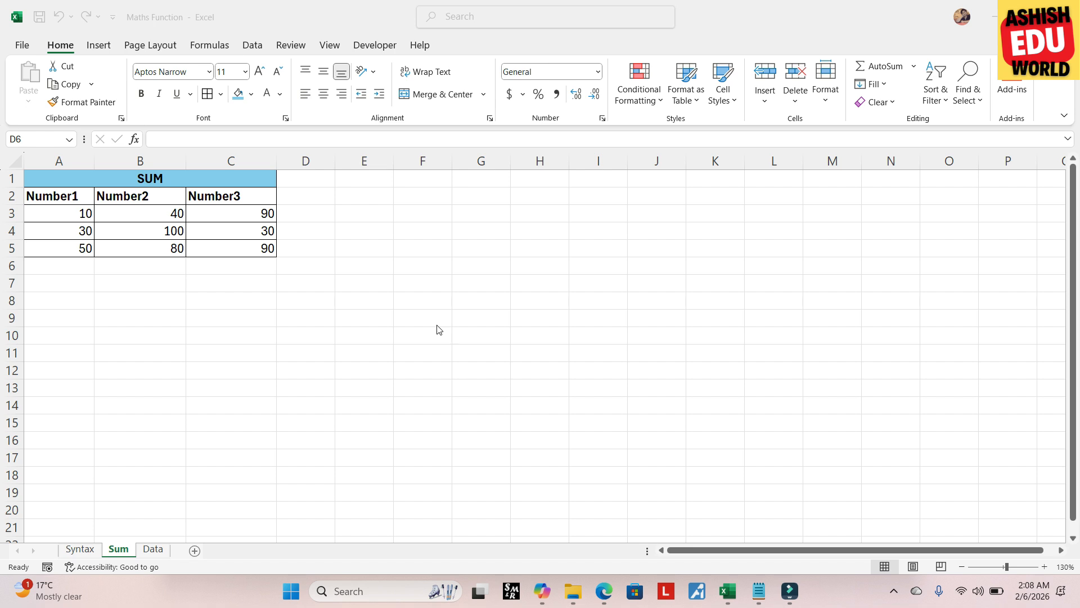
pyautogui.click(297, 200)
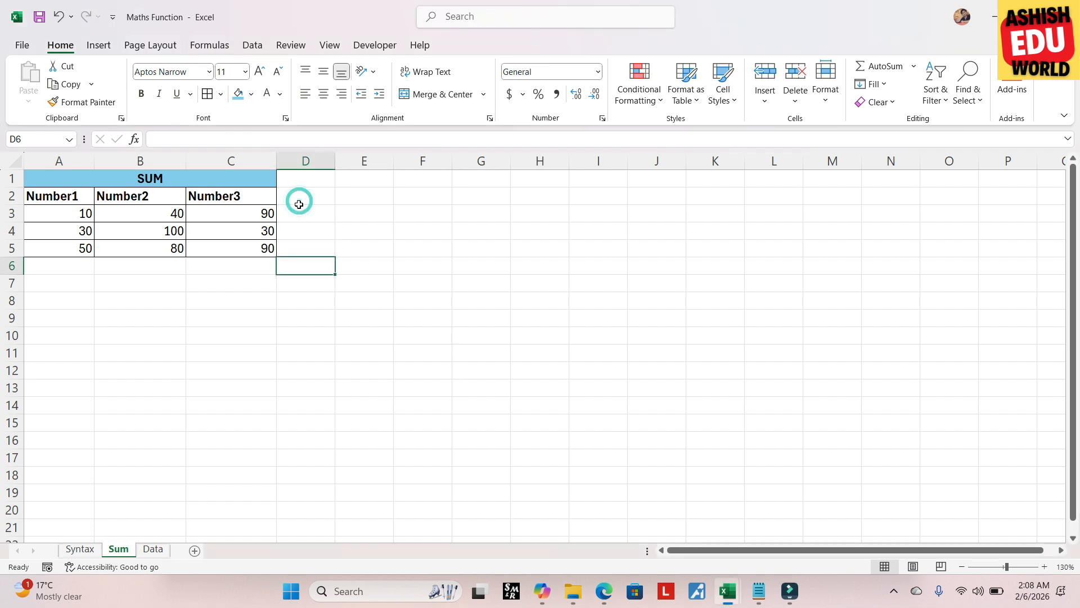
pyautogui.click(297, 198)
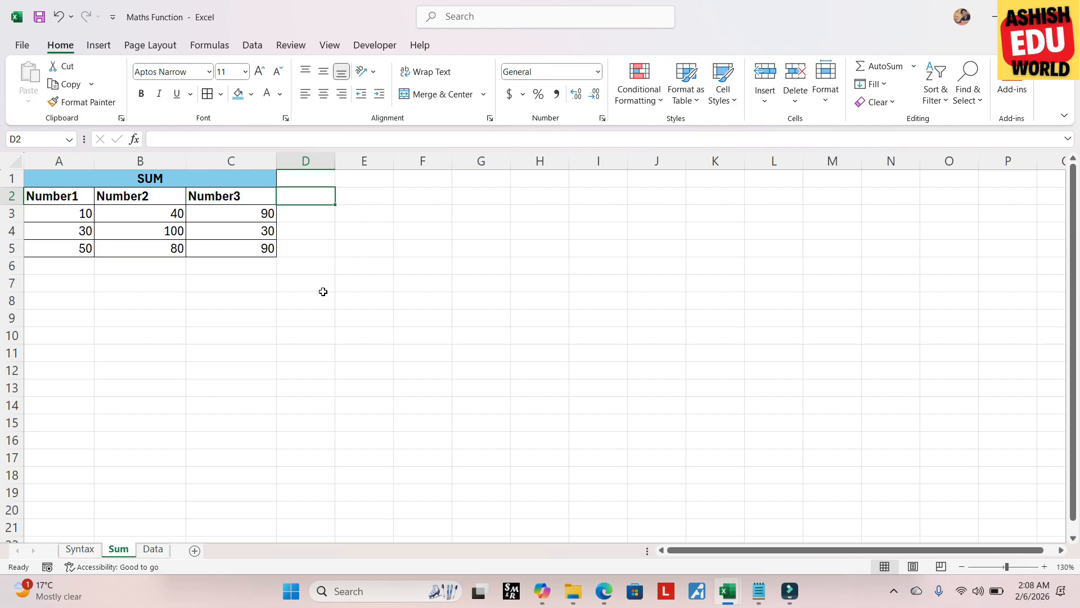
pyautogui.click(309, 215)
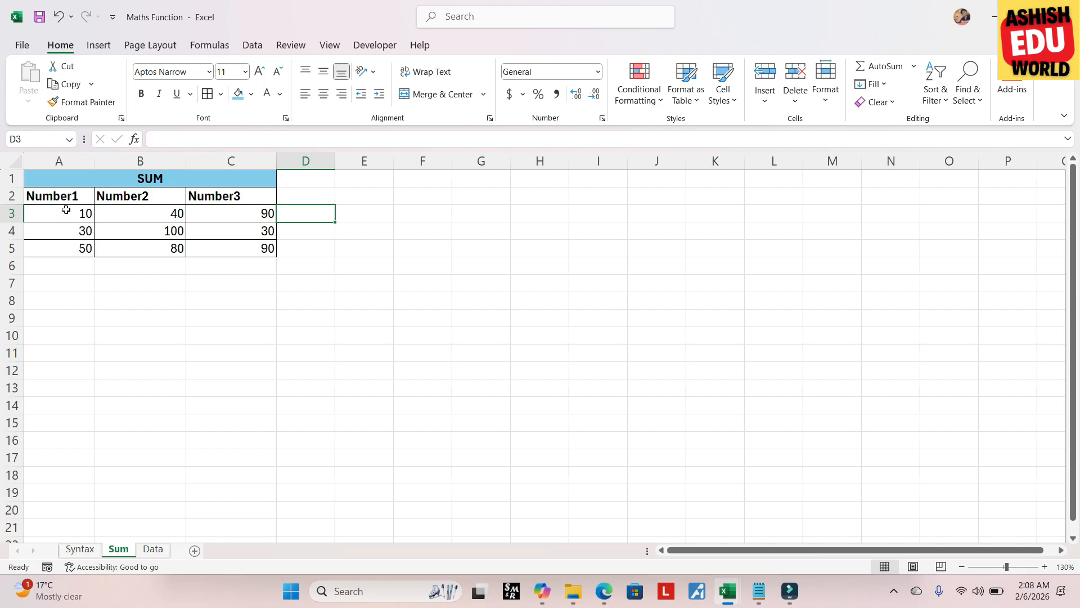
# Shade the Number1 values in A3:A5 and the Number3 values in C3:C5 with a light orange fill
pyautogui.moveTo(65, 214); pyautogui.dragTo(61, 248)
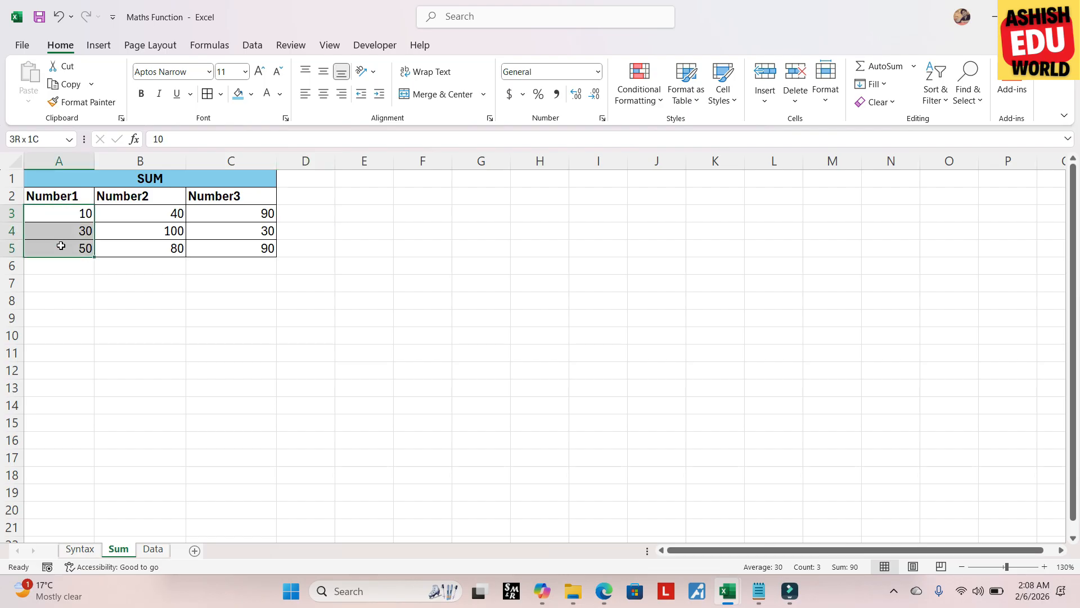
pyautogui.click(249, 95)
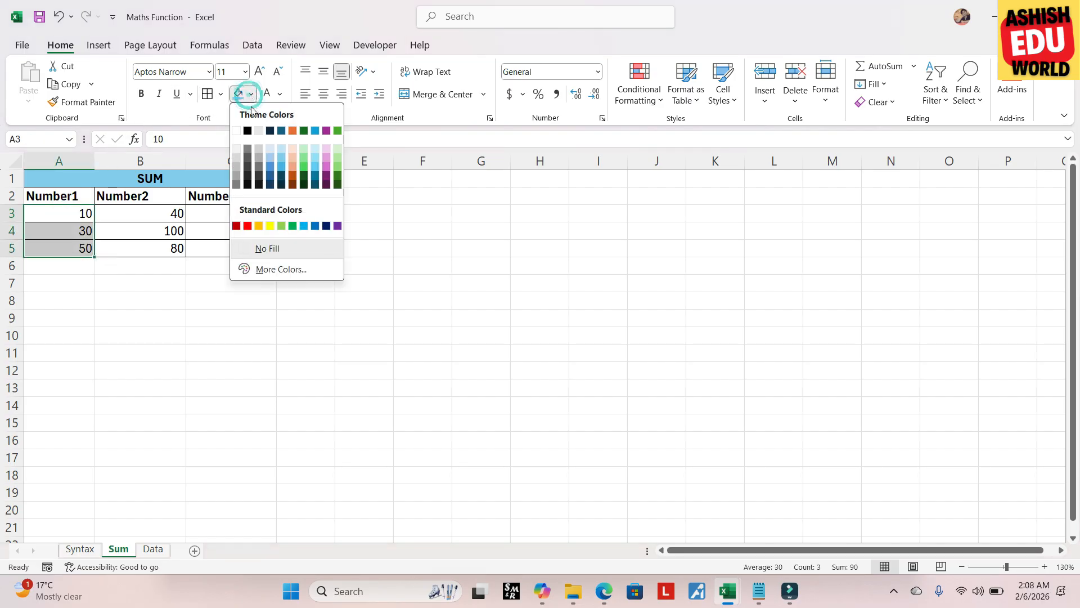
pyautogui.click(294, 147)
pyautogui.moveTo(232, 215); pyautogui.dragTo(237, 251)
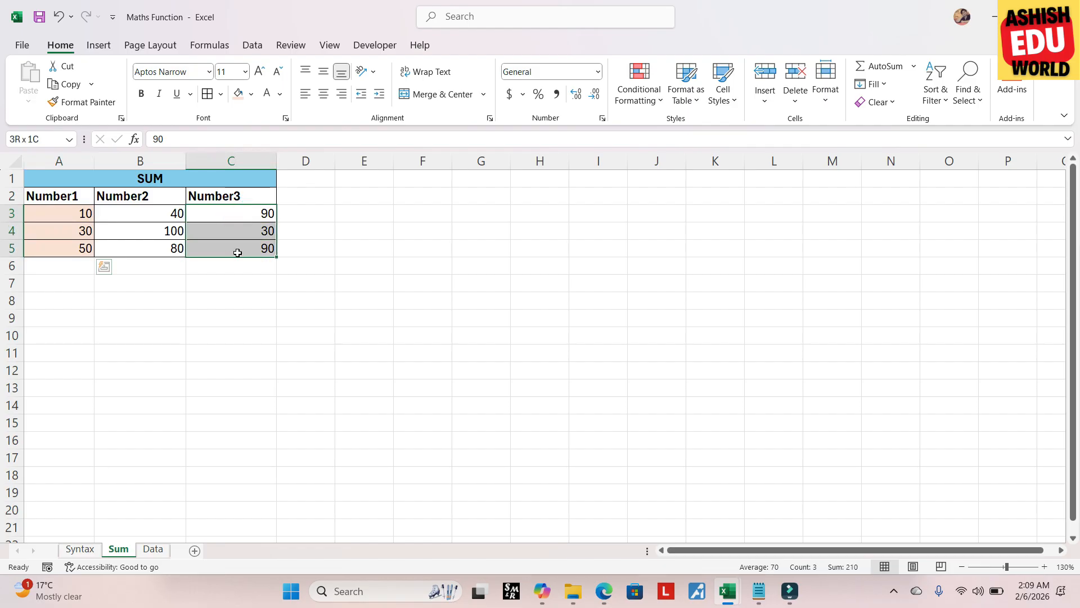
pyautogui.click(236, 99)
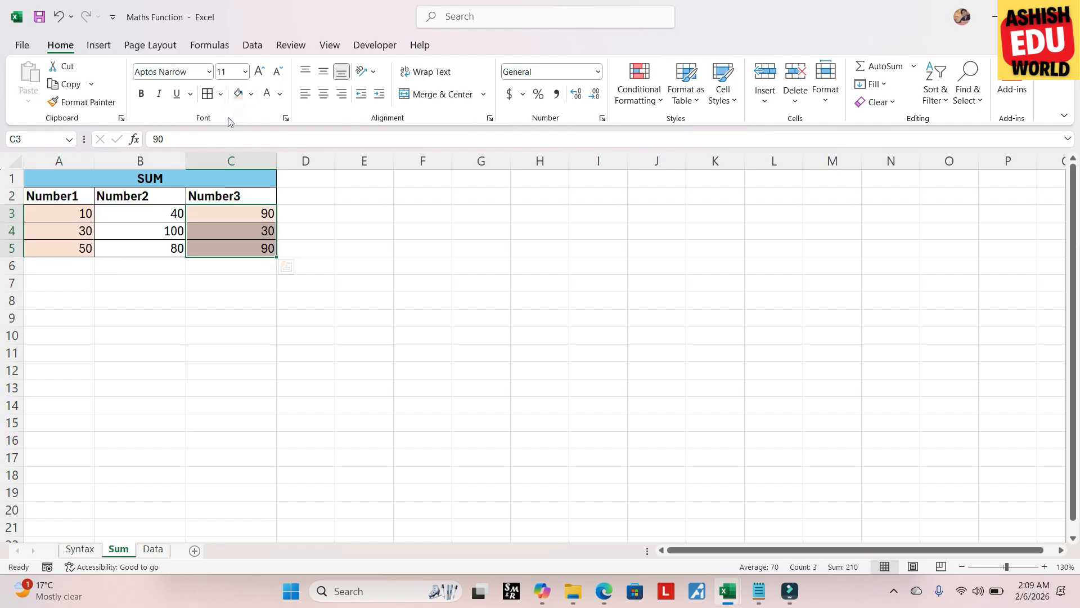
# Add the first row's Number1 and Number3 cells plus a fixed 50 in D3 with =SUM(A3,C3,50)
pyautogui.click(317, 214)
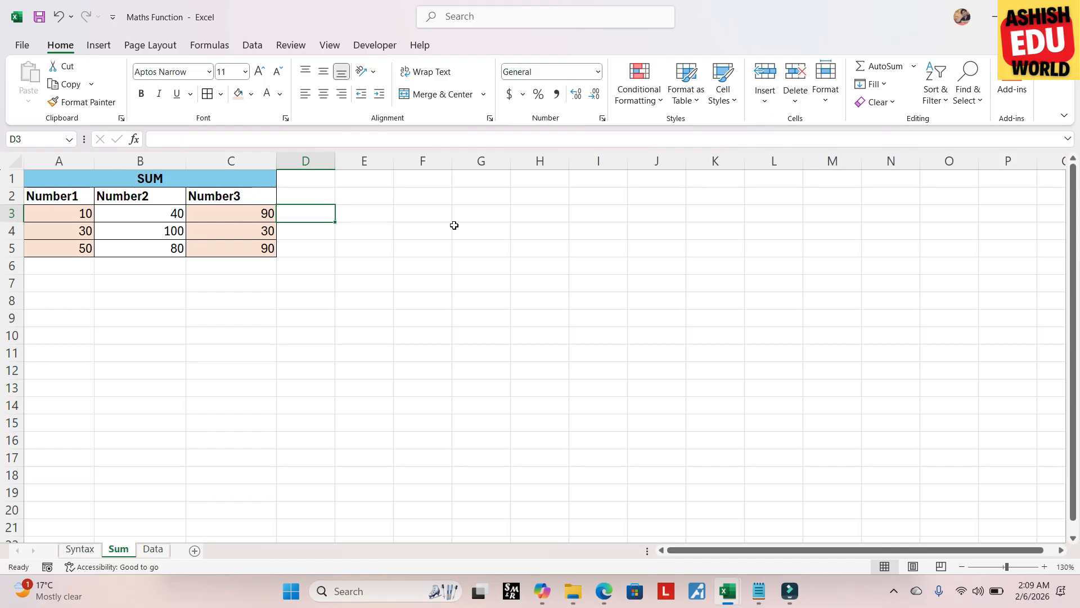
pyautogui.write('=sum')
pyautogui.press('Tab')
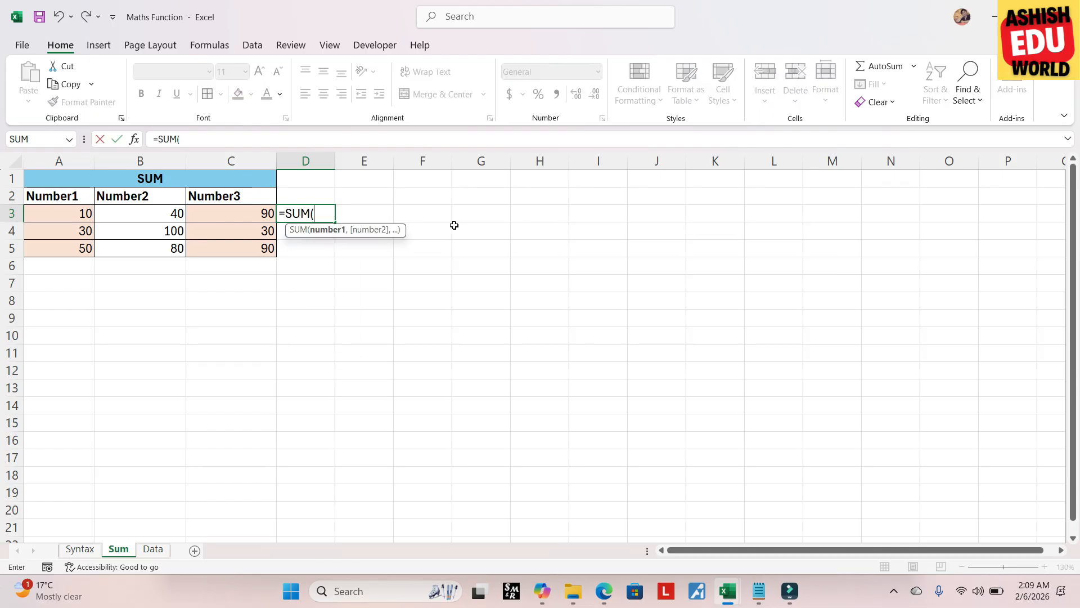
pyautogui.click(60, 213)
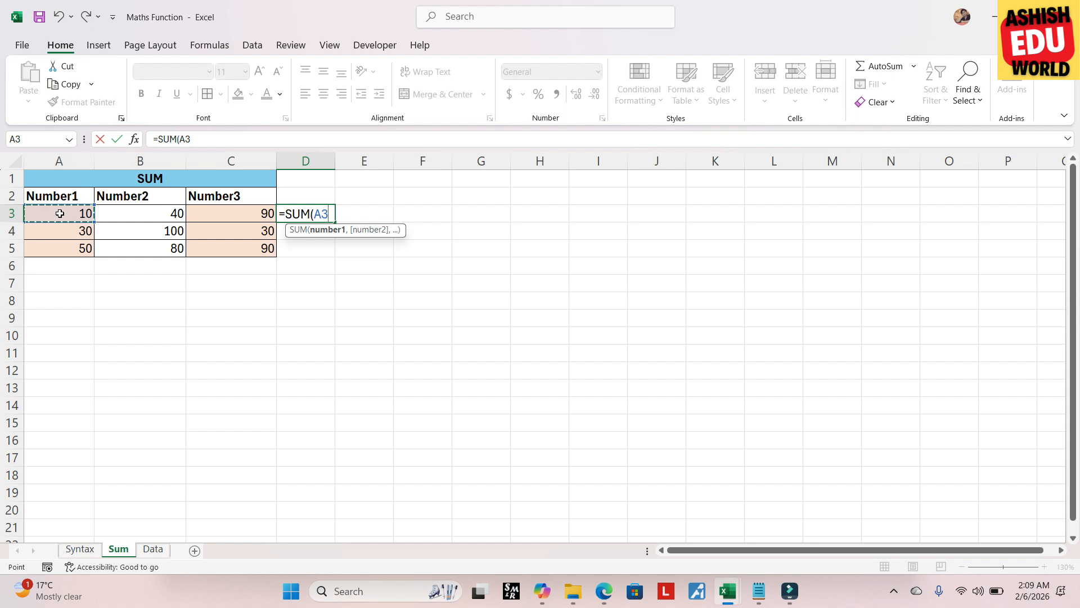
pyautogui.write(',')
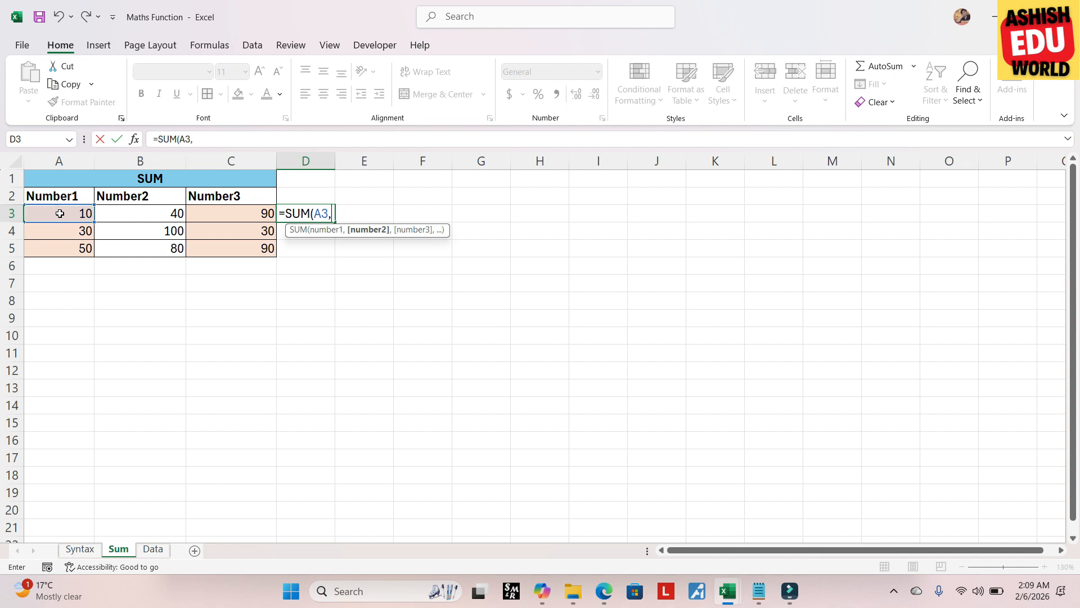
pyautogui.click(249, 215)
pyautogui.write(',')
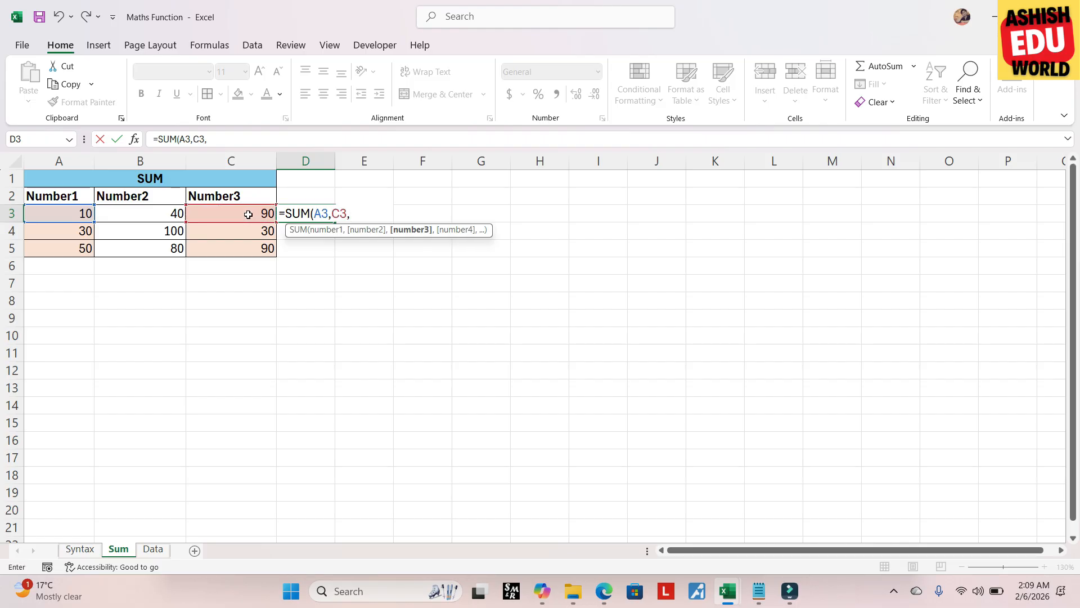
pyautogui.write('50)')
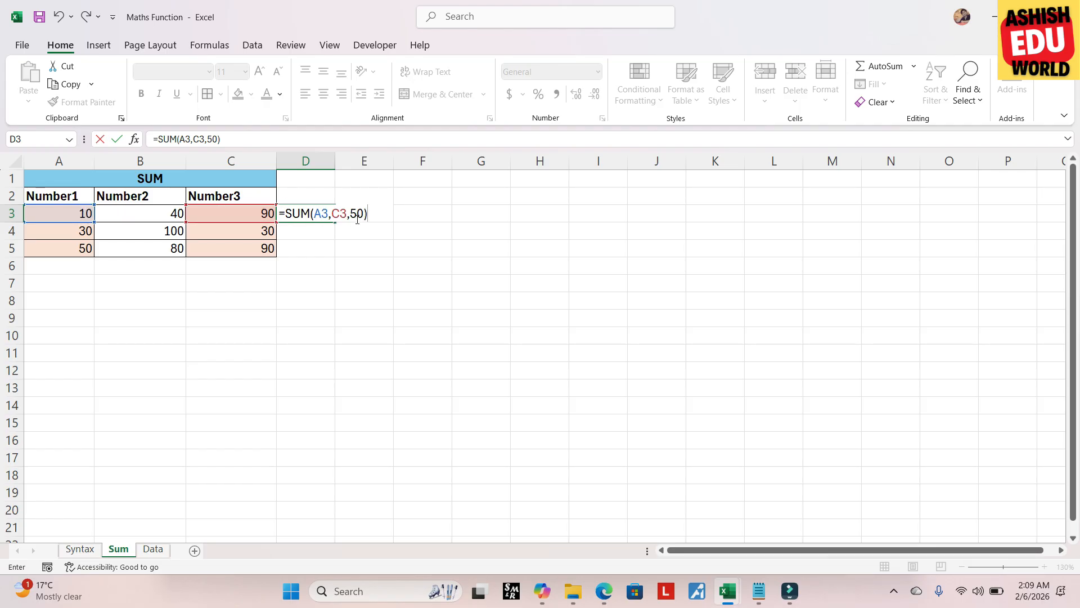
pyautogui.press('Return')
# Fill the mixed SUM formula from D3 down to D5 and check the formula in each row
pyautogui.click(318, 214)
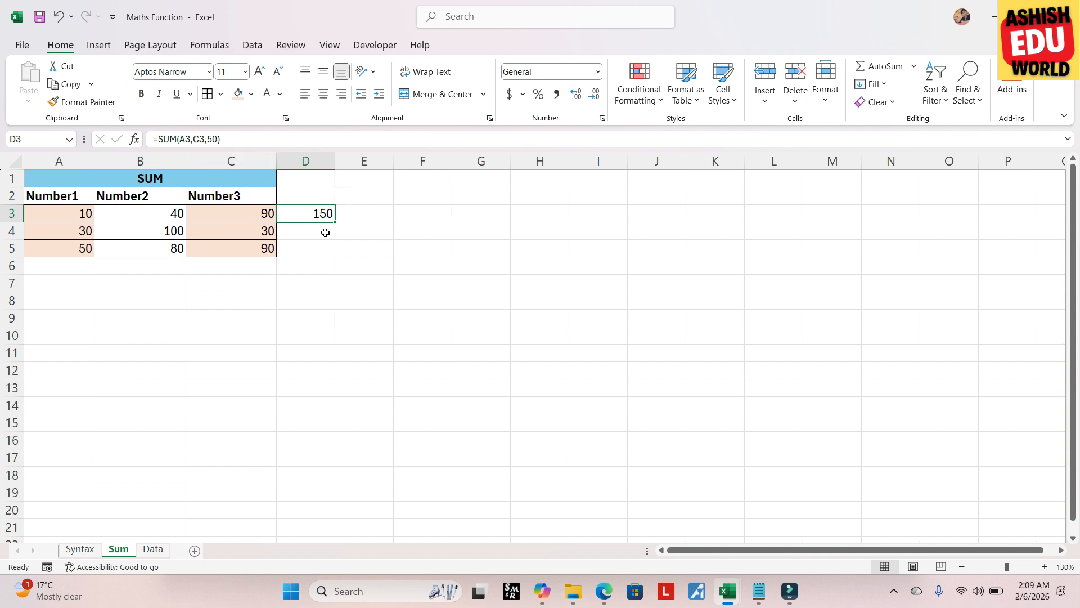
pyautogui.moveTo(335, 231); pyautogui.dragTo(335, 255)
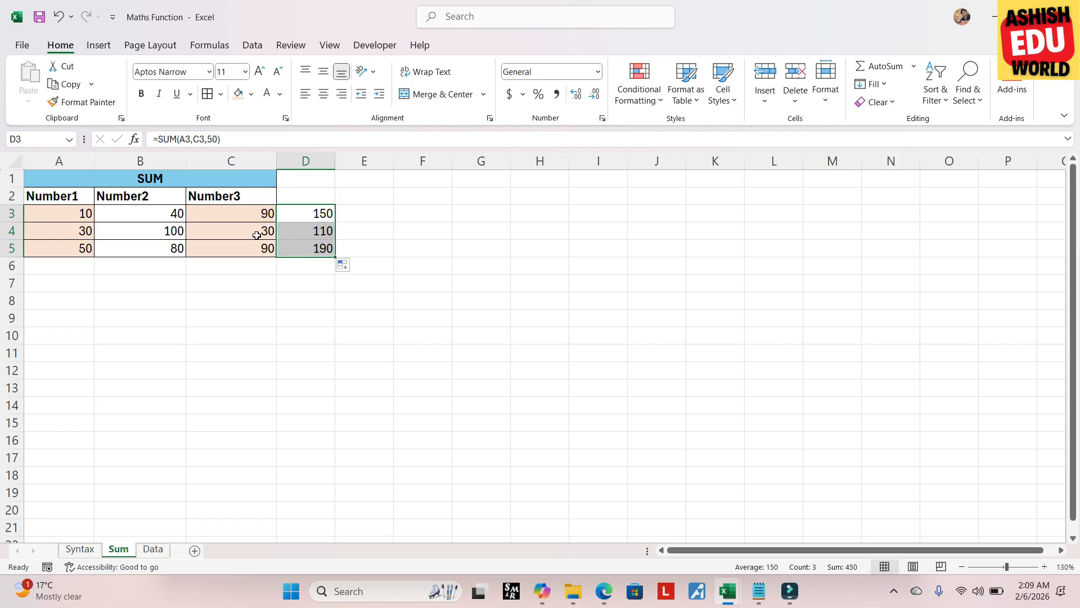
pyautogui.click(307, 232)
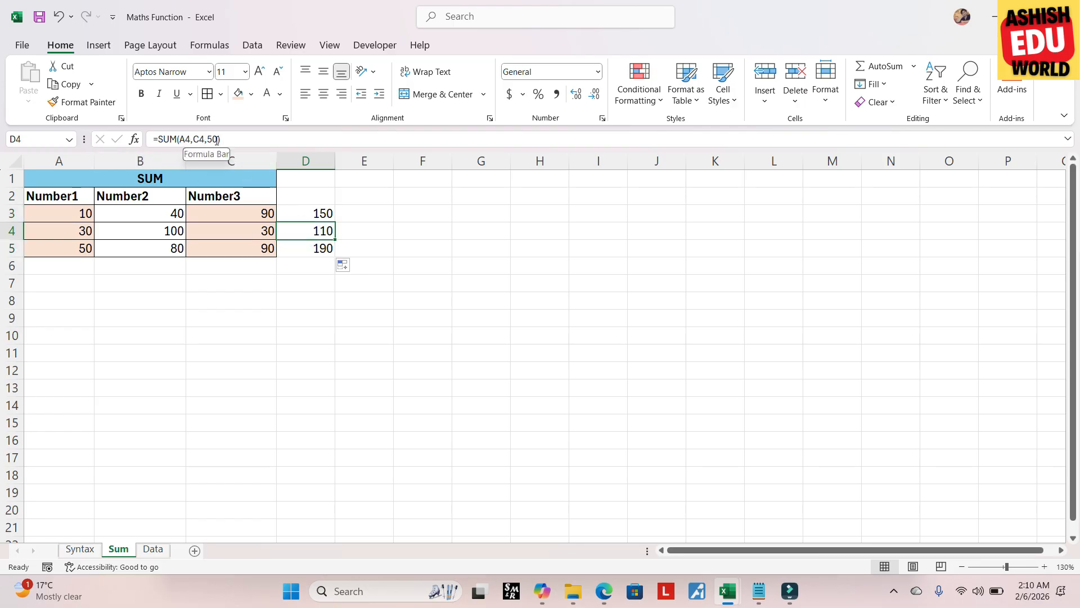
pyautogui.click(309, 248)
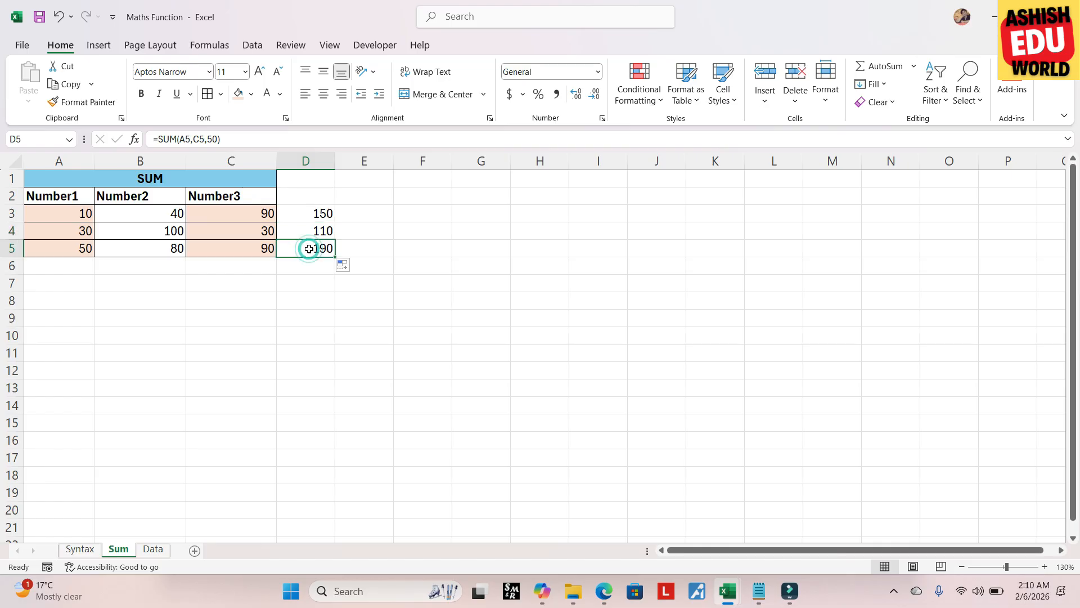
pyautogui.click(312, 214)
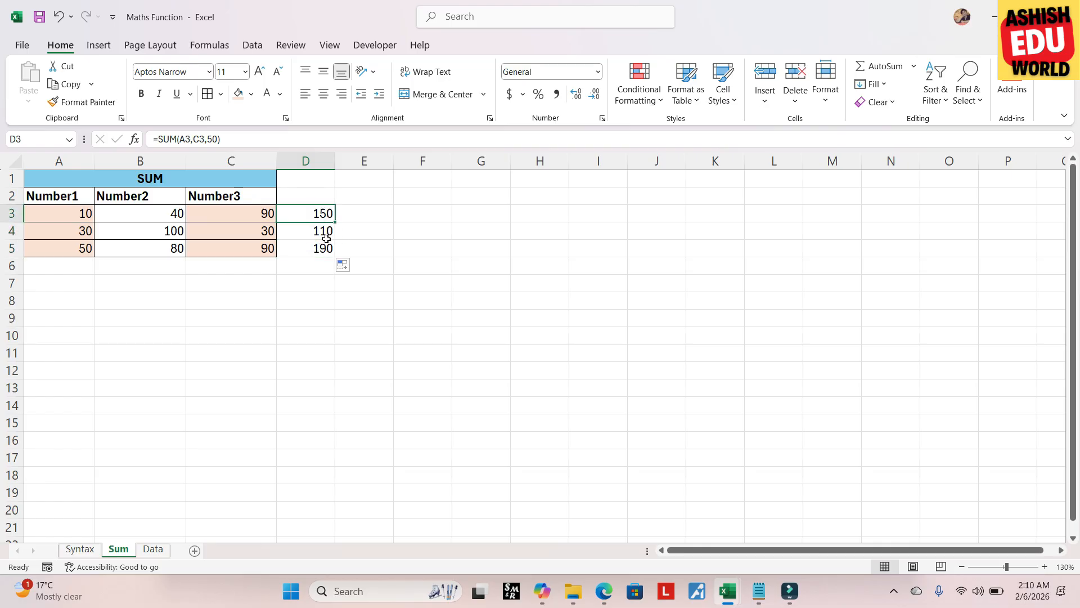
pyautogui.click(326, 237)
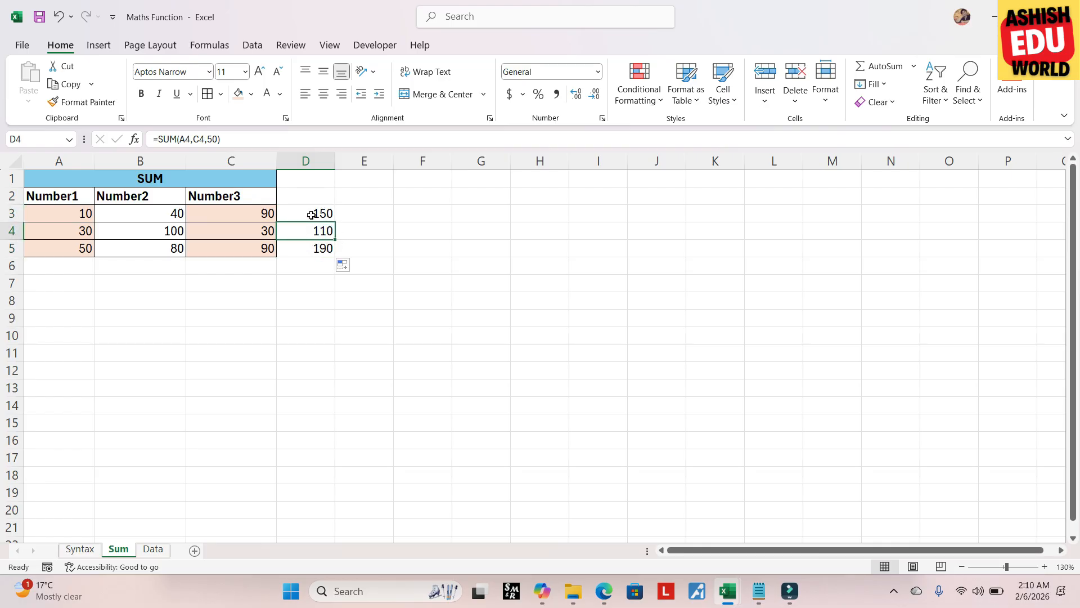
# Clear the mixed SUM formulas from D3:D5
pyautogui.moveTo(311, 215); pyautogui.dragTo(314, 259)
pyautogui.press('Delete')
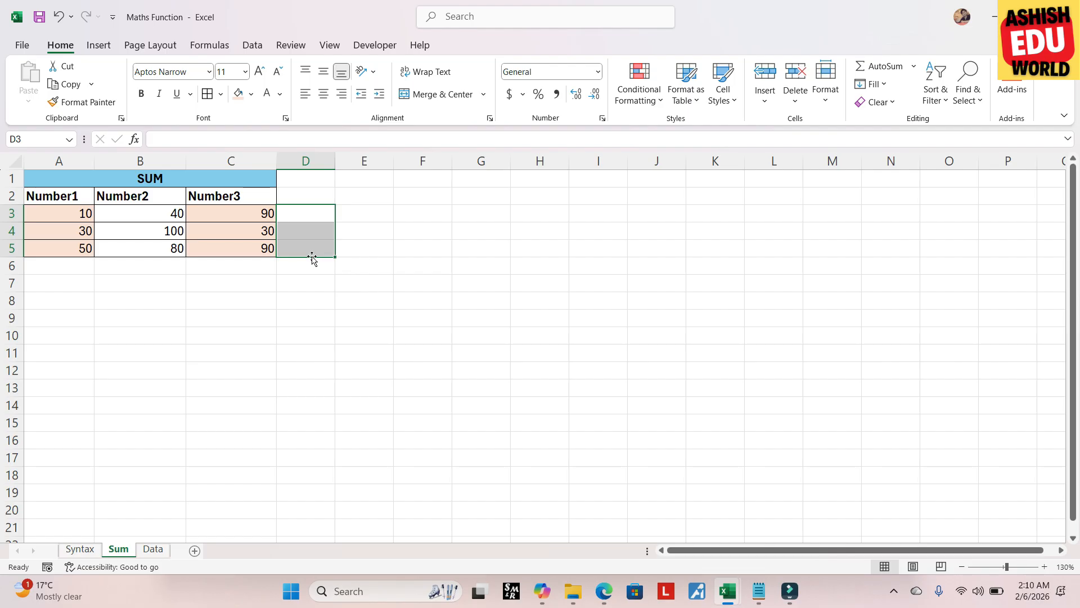
pyautogui.click(260, 288)
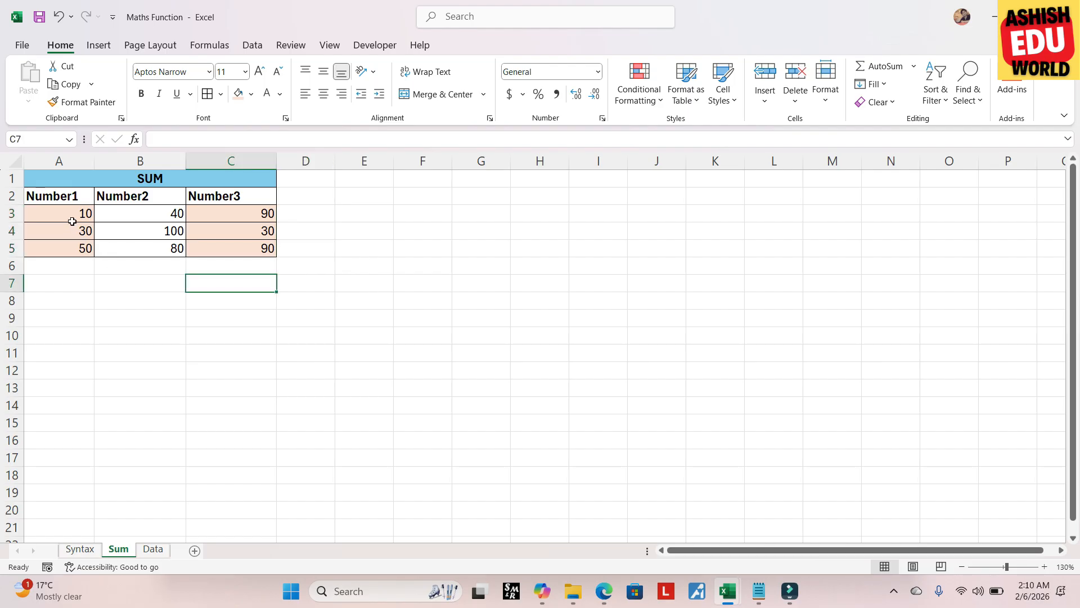
# Total the separate Number1 and Number3 ranges in A7 with =SUM(A3:A5,C3:C5) and check the ranges and formula
pyautogui.moveTo(72, 221); pyautogui.dragTo(69, 251)
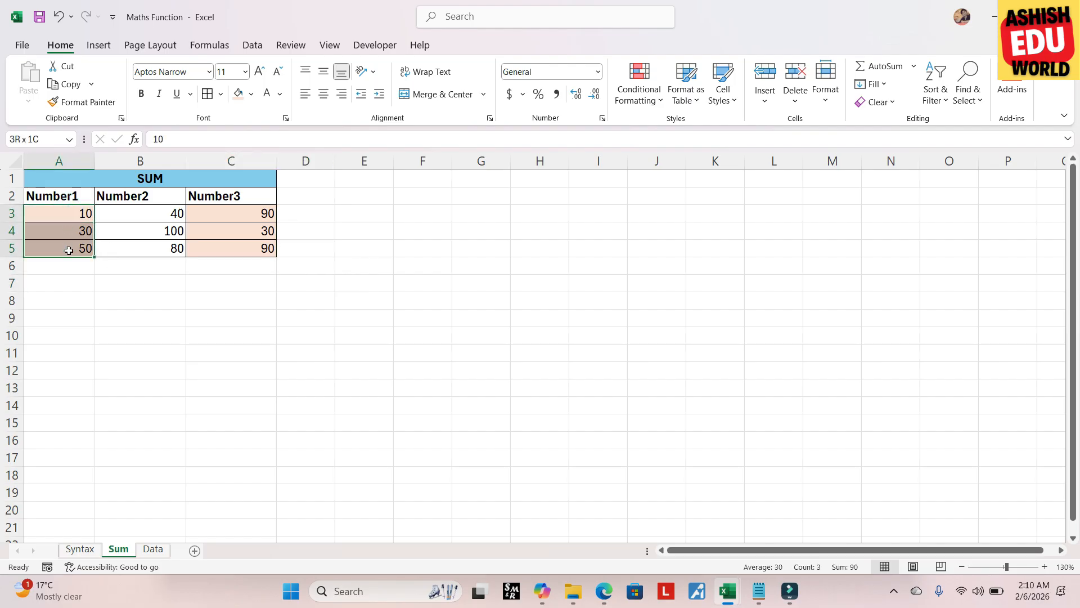
pyautogui.keyDown('ctrl'); pyautogui.moveTo(251, 212); pyautogui.dragTo(251, 254); pyautogui.keyUp('ctrl')
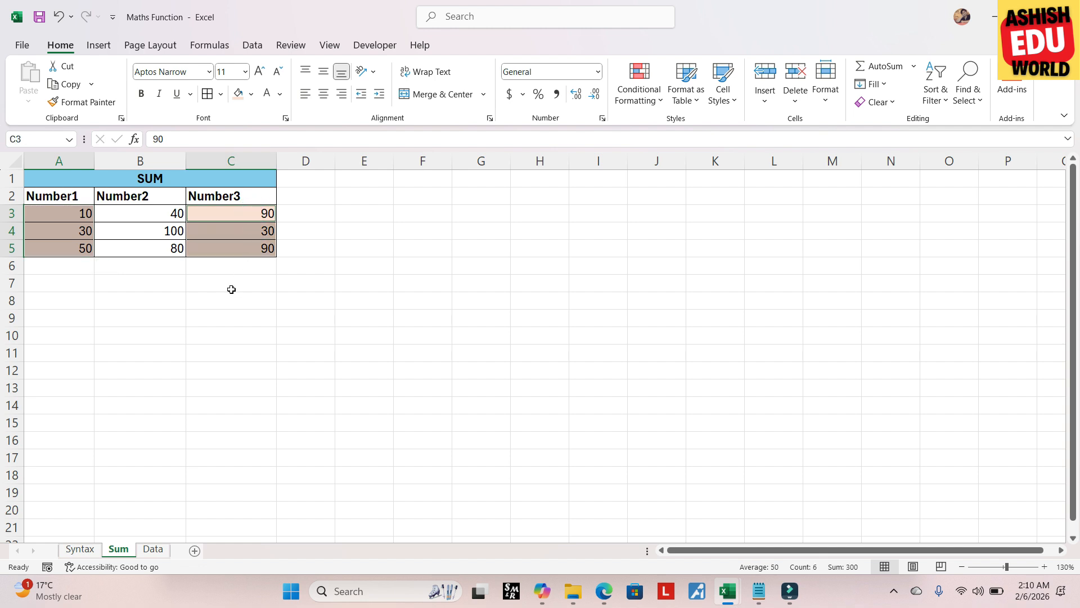
pyautogui.click(72, 281)
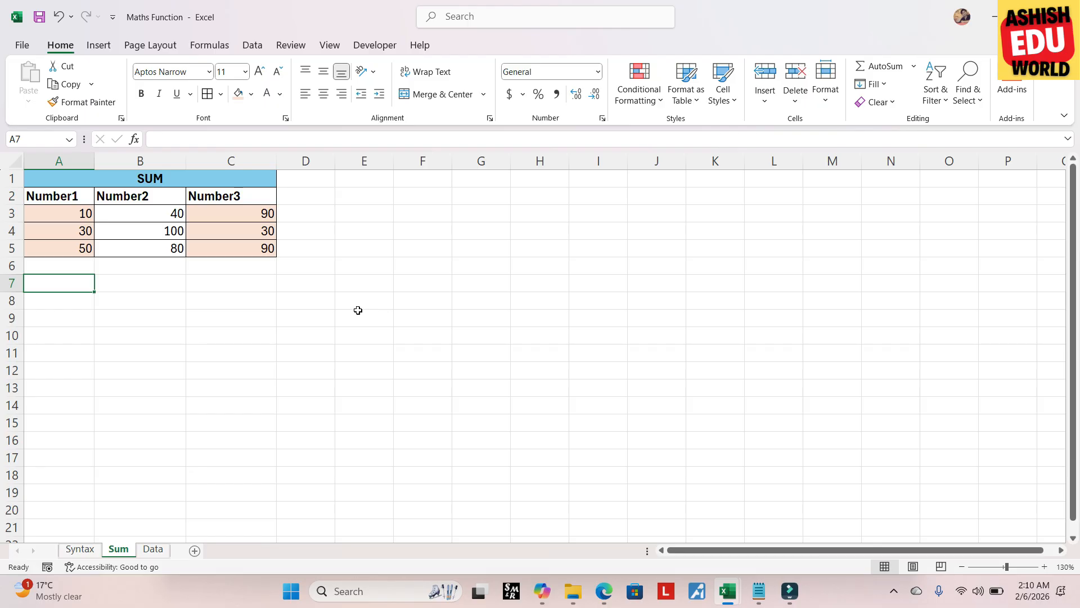
pyautogui.write('=sum')
pyautogui.press('Tab')
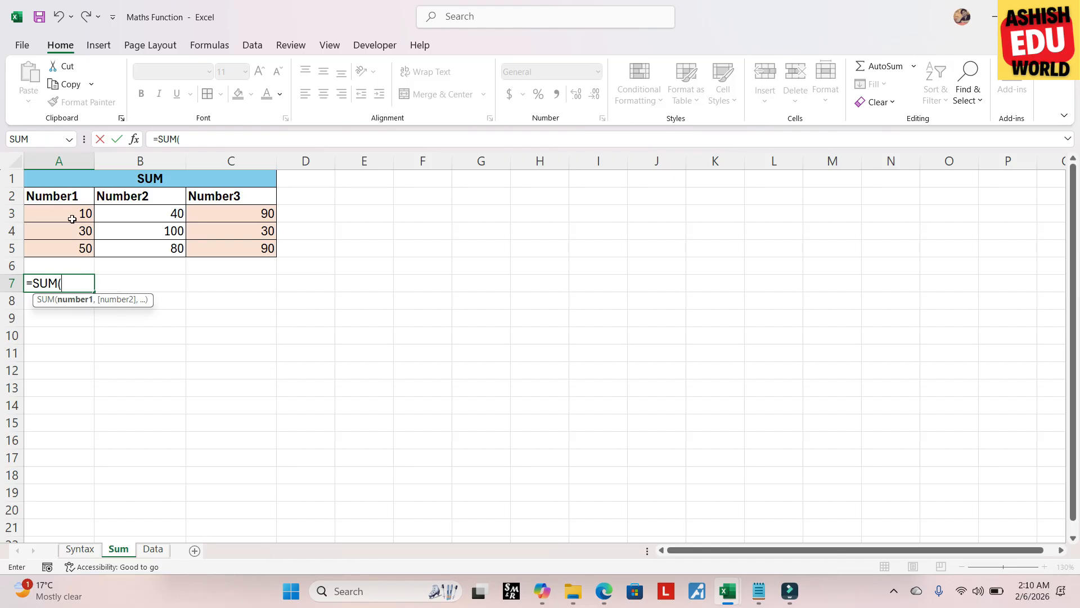
pyautogui.moveTo(69, 213); pyautogui.dragTo(79, 248)
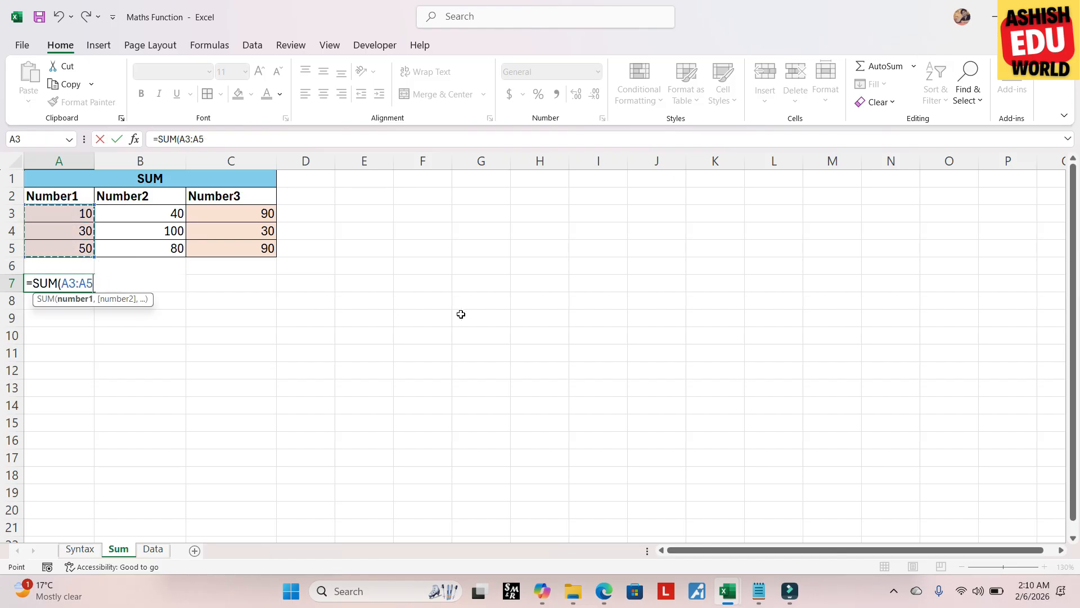
pyautogui.write(',')
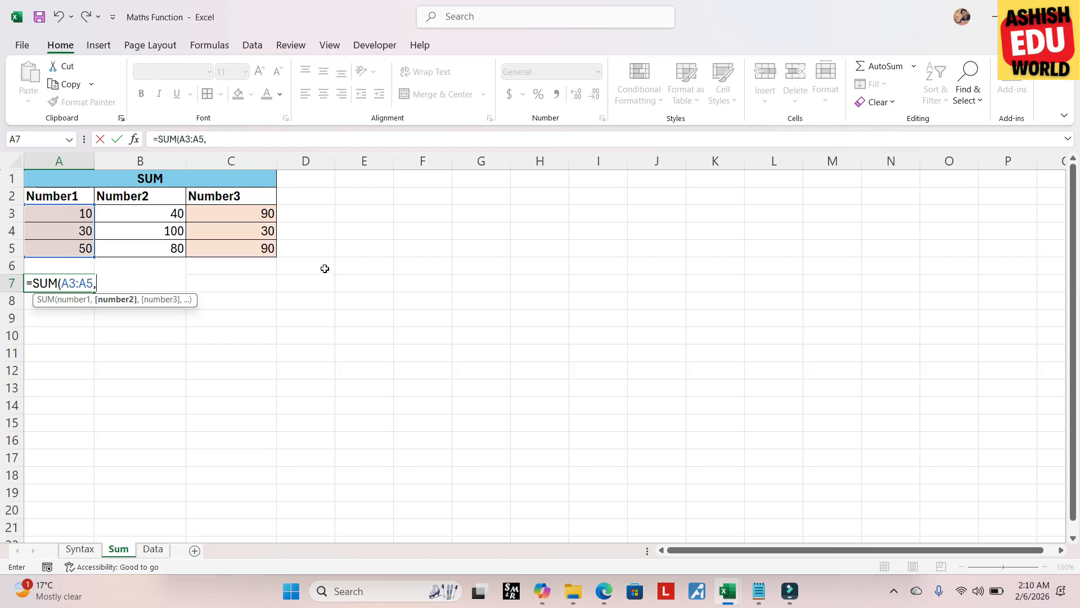
pyautogui.moveTo(244, 221); pyautogui.dragTo(239, 251)
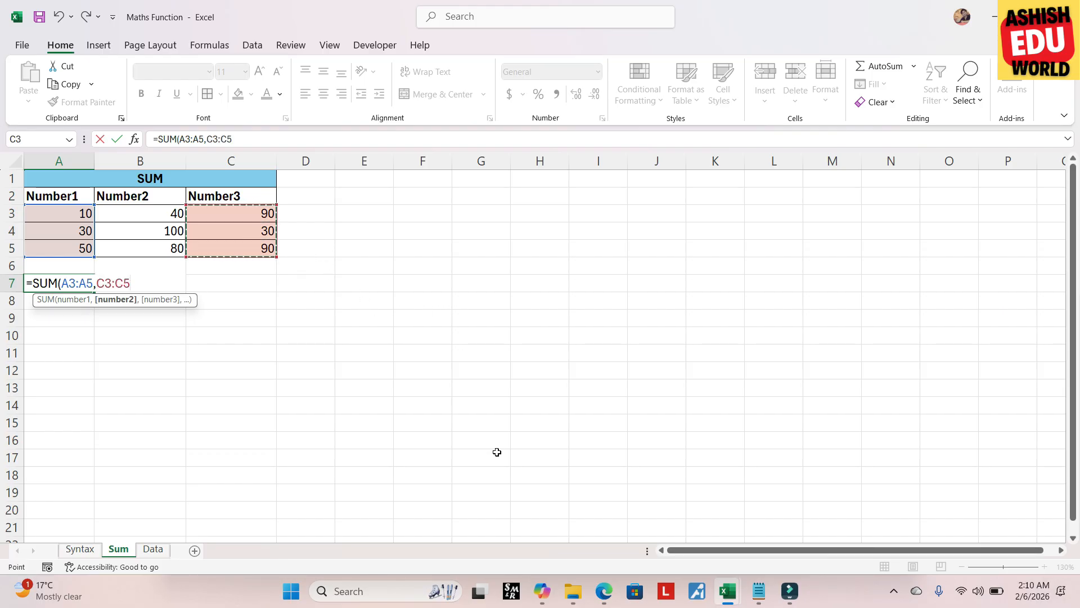
pyautogui.write(')')
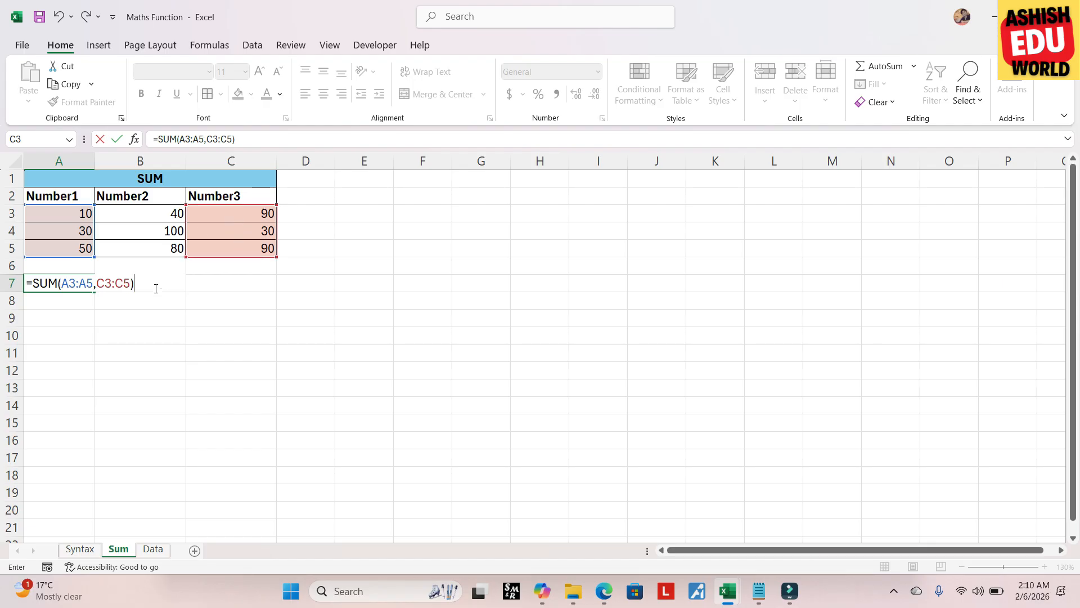
pyautogui.moveTo(67, 211); pyautogui.dragTo(67, 248)
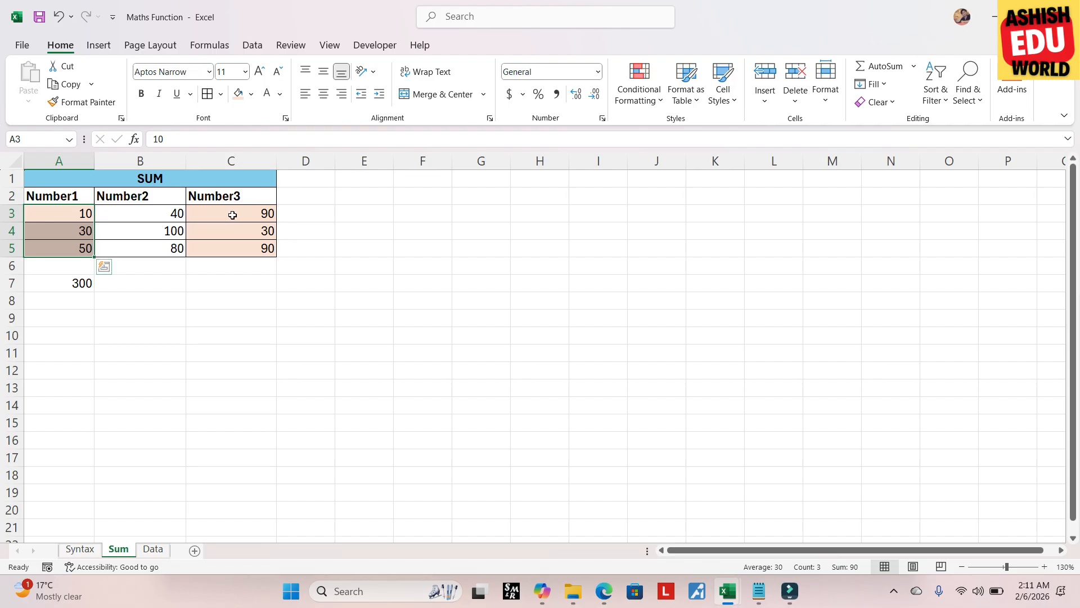
pyautogui.moveTo(231, 212); pyautogui.dragTo(238, 247)
pyautogui.click(82, 283)
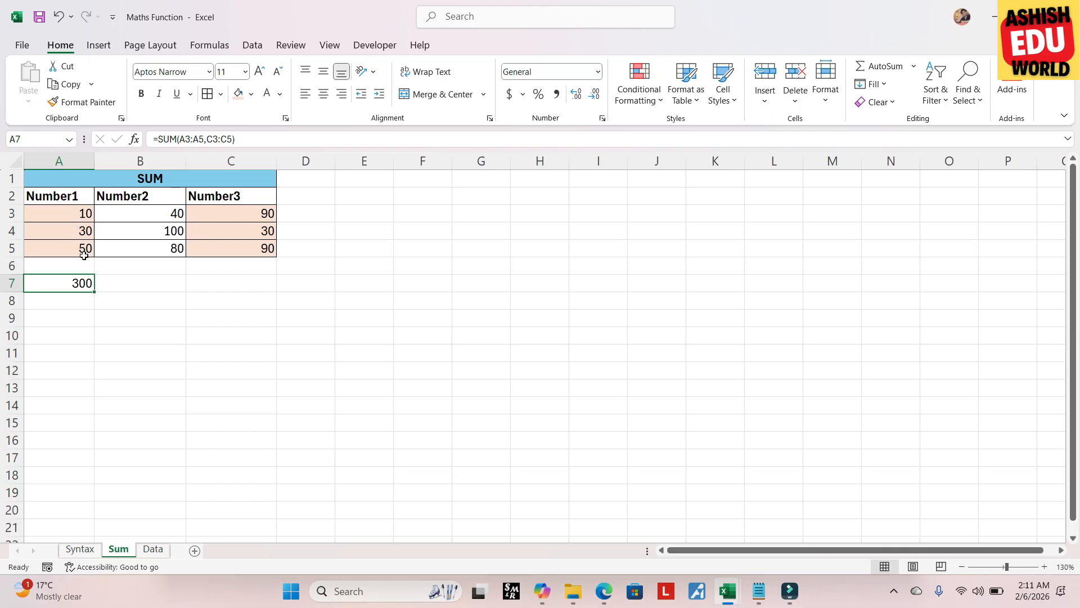
# Add a fixed 50 as a third argument to the SUM formula in A7
pyautogui.click(267, 249)
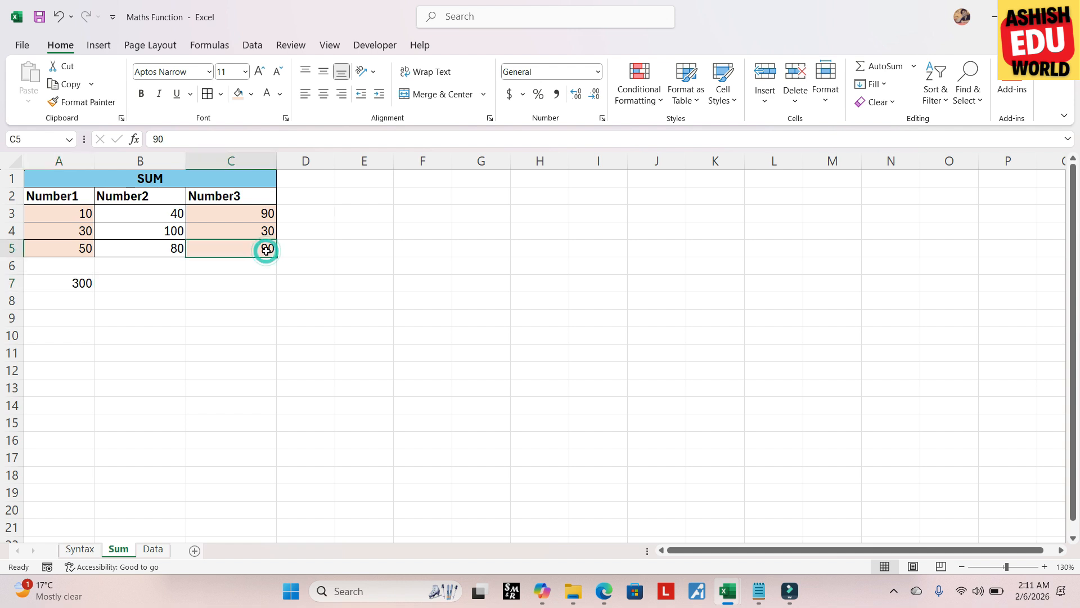
pyautogui.click(74, 285)
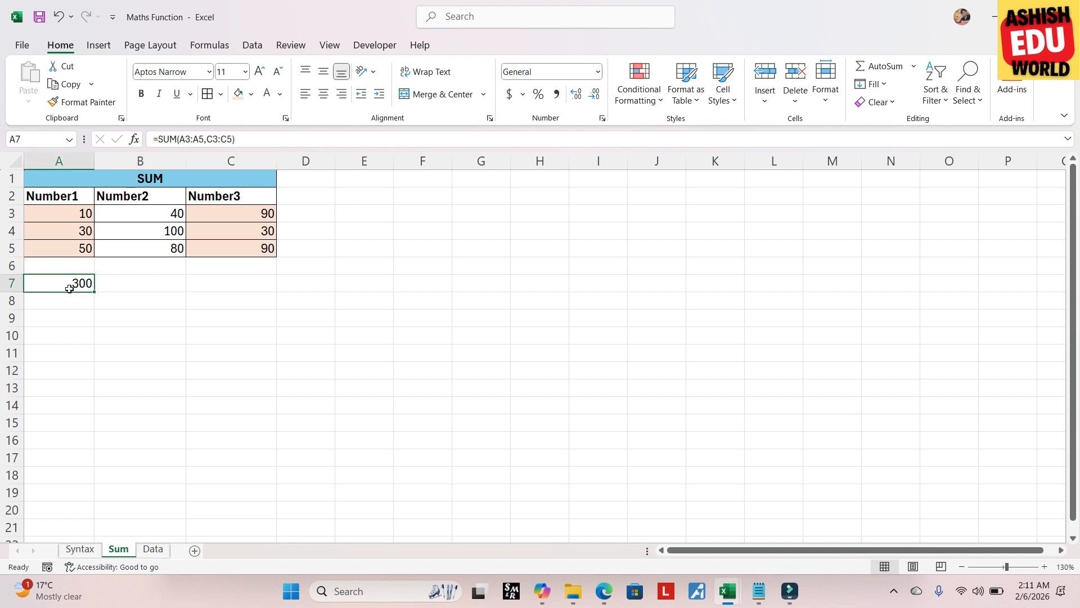
pyautogui.click(233, 139)
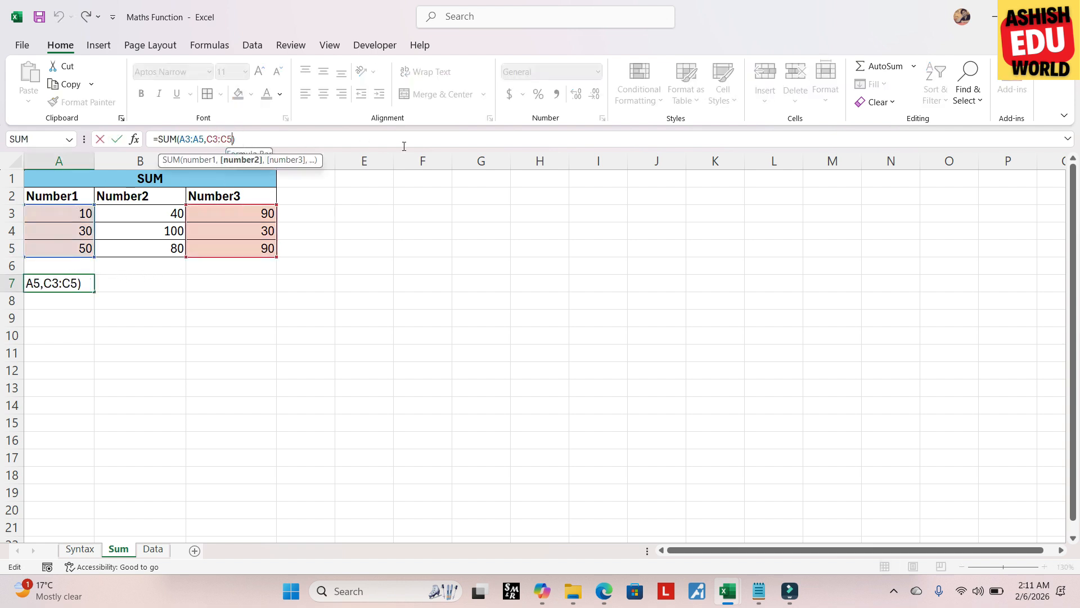
pyautogui.write(',')
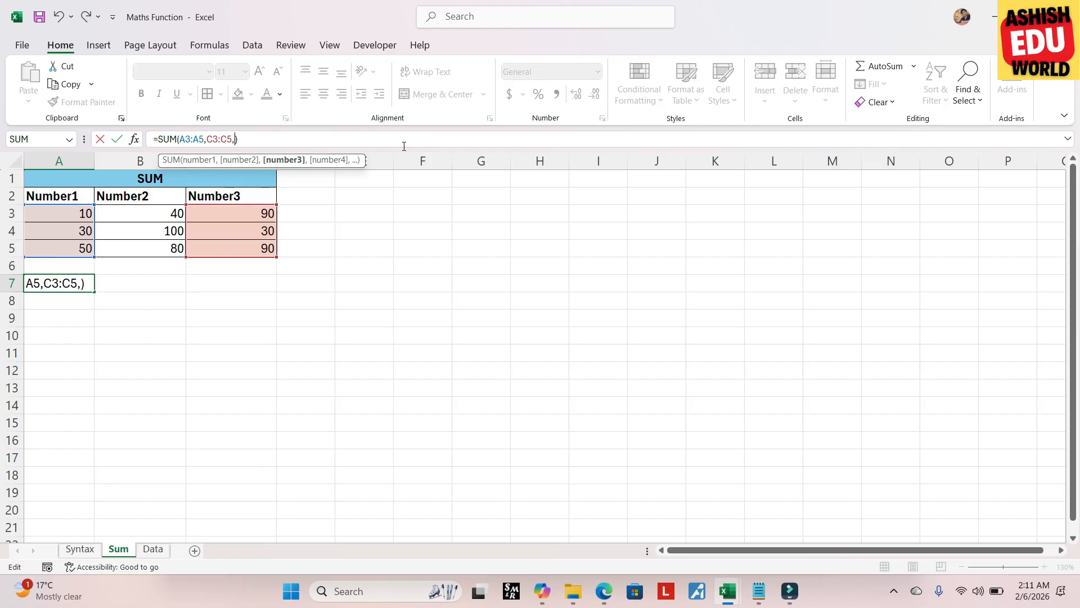
pyautogui.write('50')
pyautogui.press('Return')
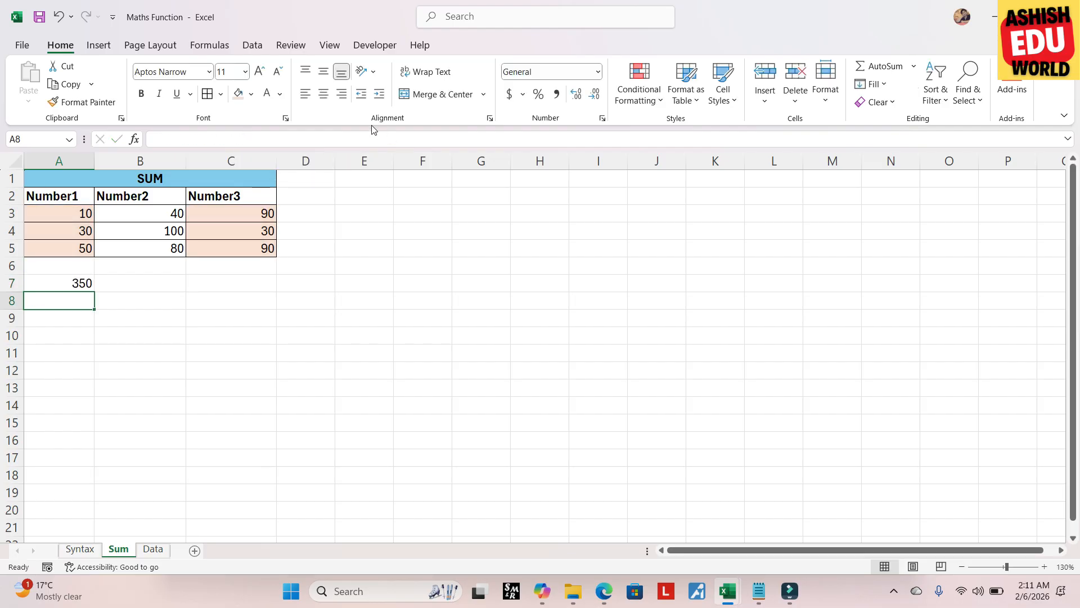
# Clear the two-range SUM formula from A7
pyautogui.click(79, 282)
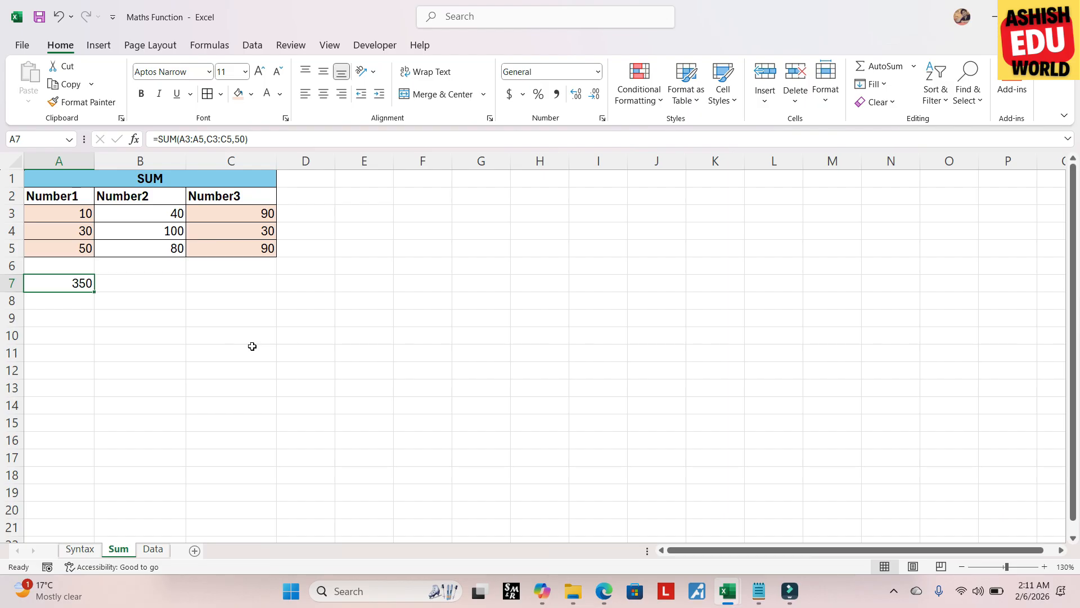
pyautogui.press('Delete')
pyautogui.press('Down')
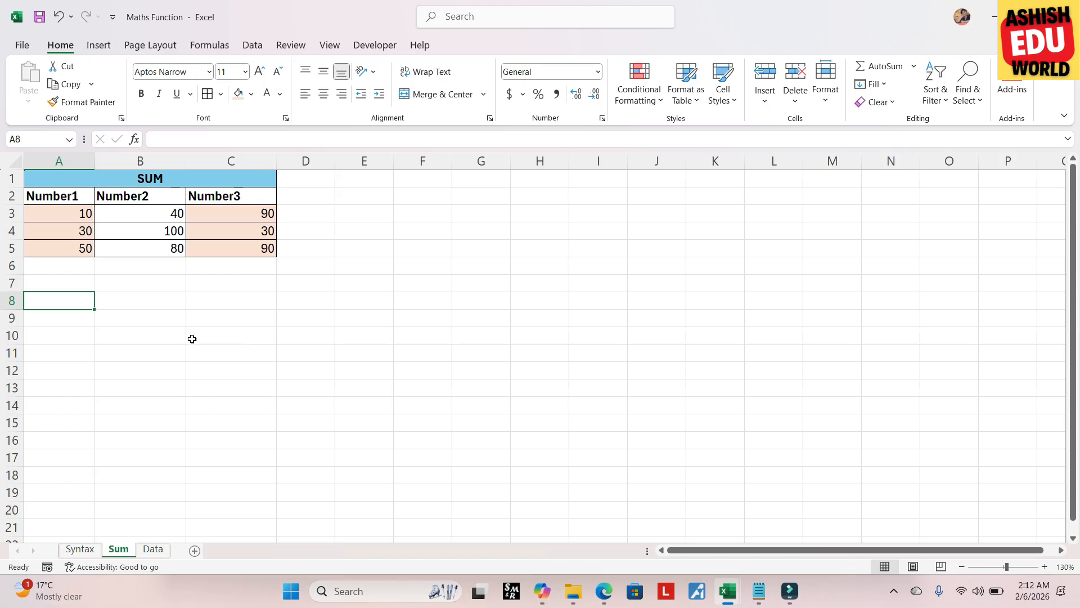
# Total the first row's values A3:C3 in D3 with AutoSum and check the resulting formula
pyautogui.moveTo(65, 213); pyautogui.dragTo(268, 248)
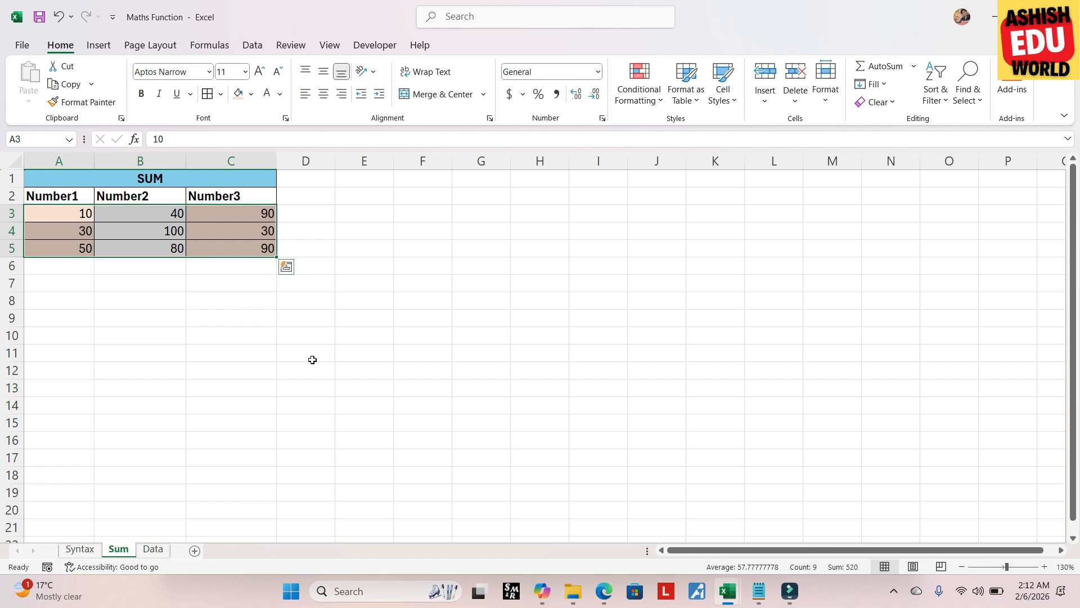
pyautogui.click(306, 215)
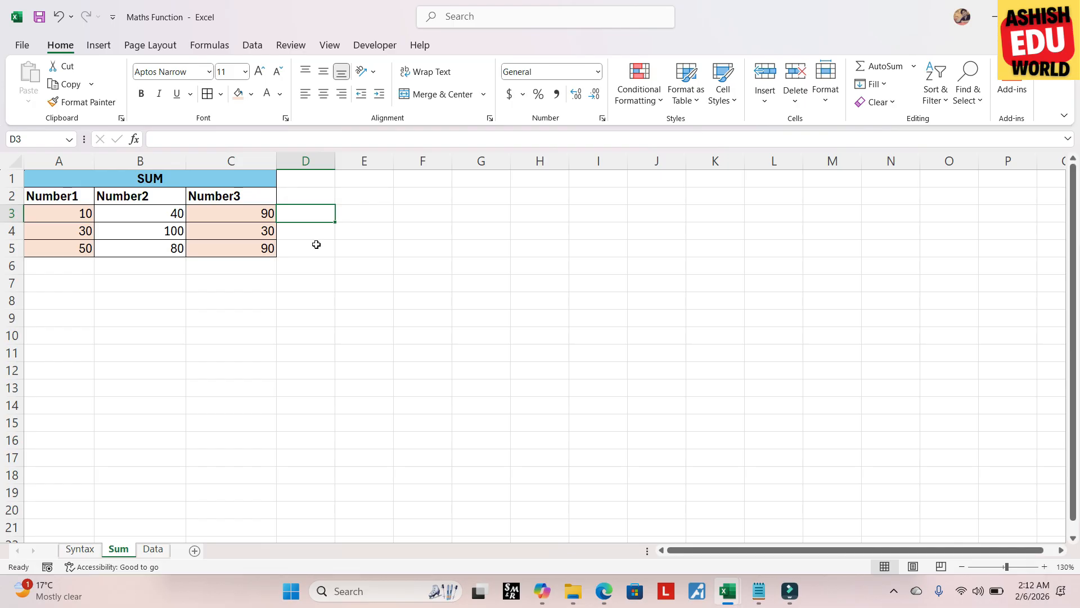
pyautogui.hotkey('alt', '=')
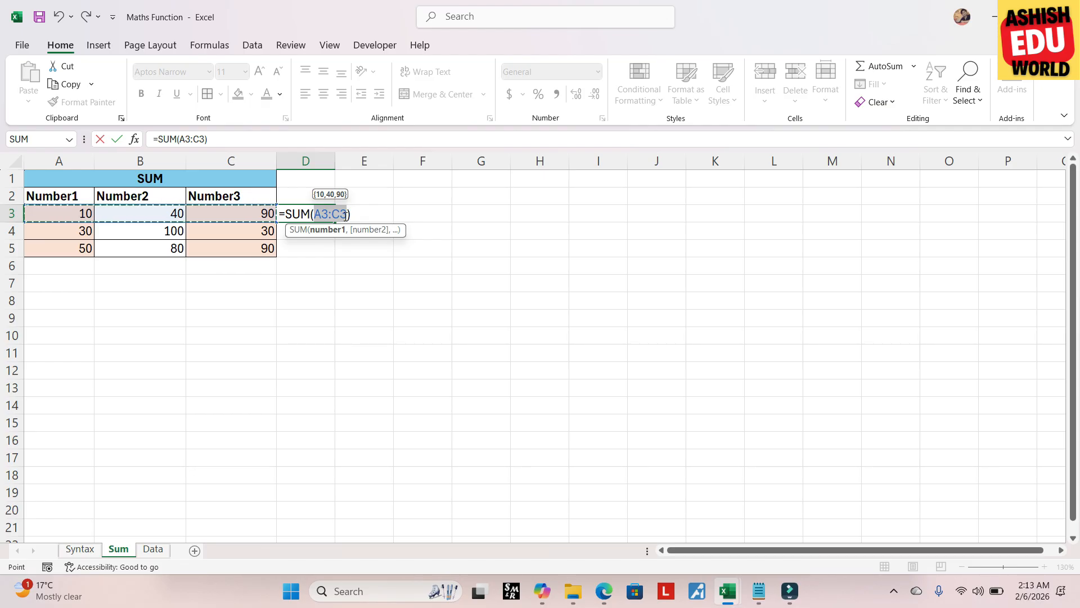
pyautogui.press('Return')
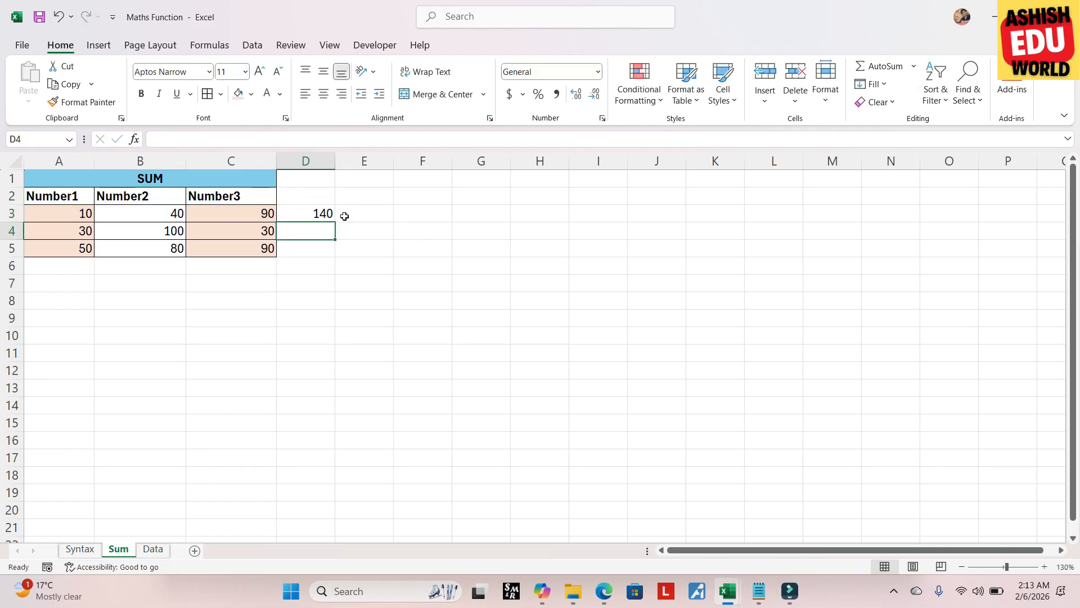
pyautogui.click(313, 216)
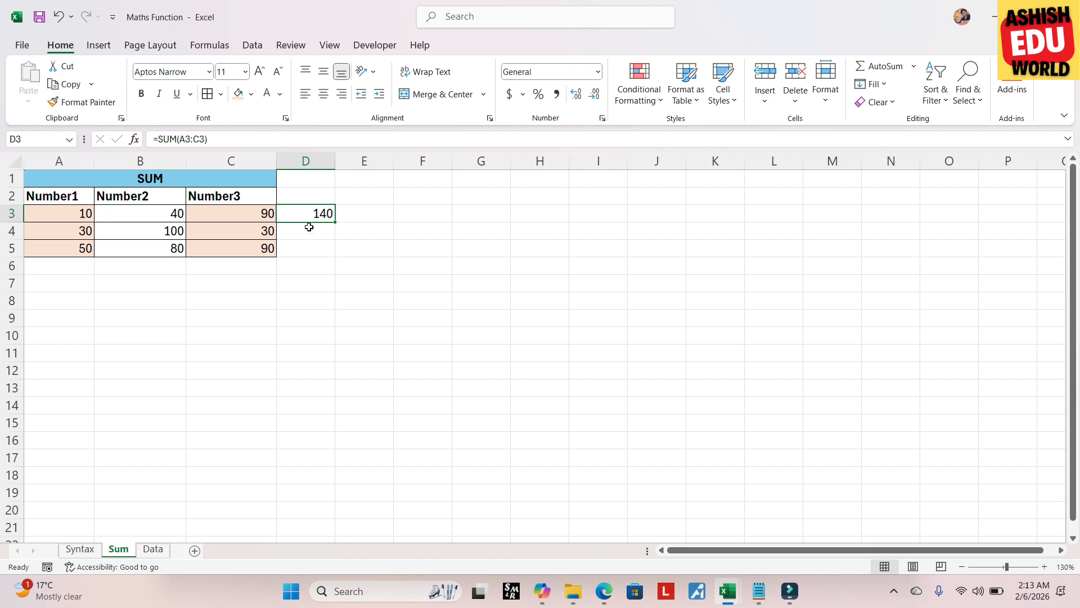
# Delete the AutoSum formula from D3
pyautogui.moveTo(304, 214); pyautogui.dragTo(81, 272)
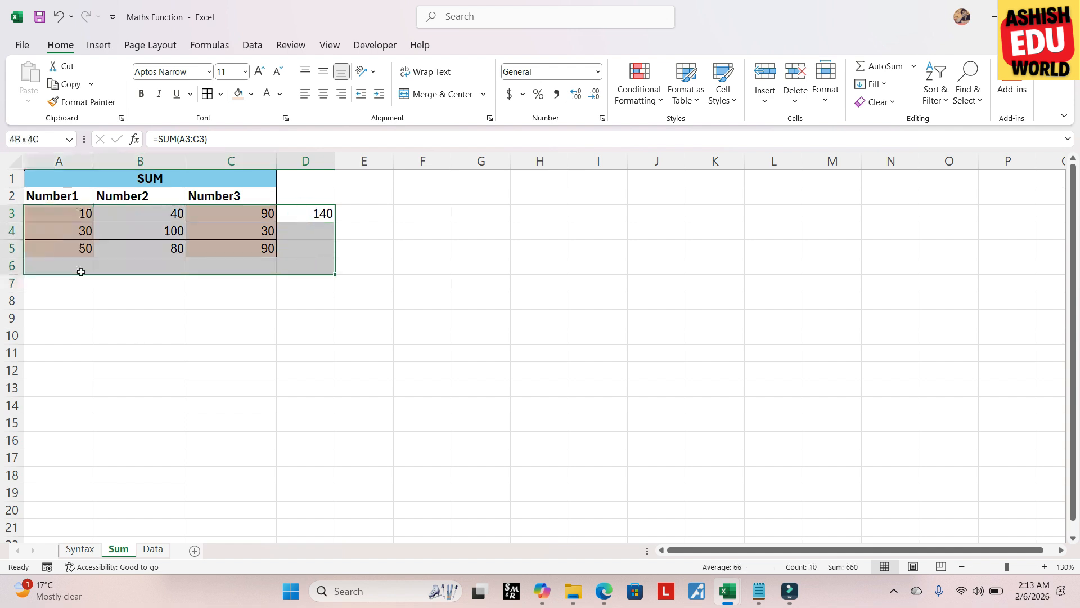
pyautogui.click(214, 295)
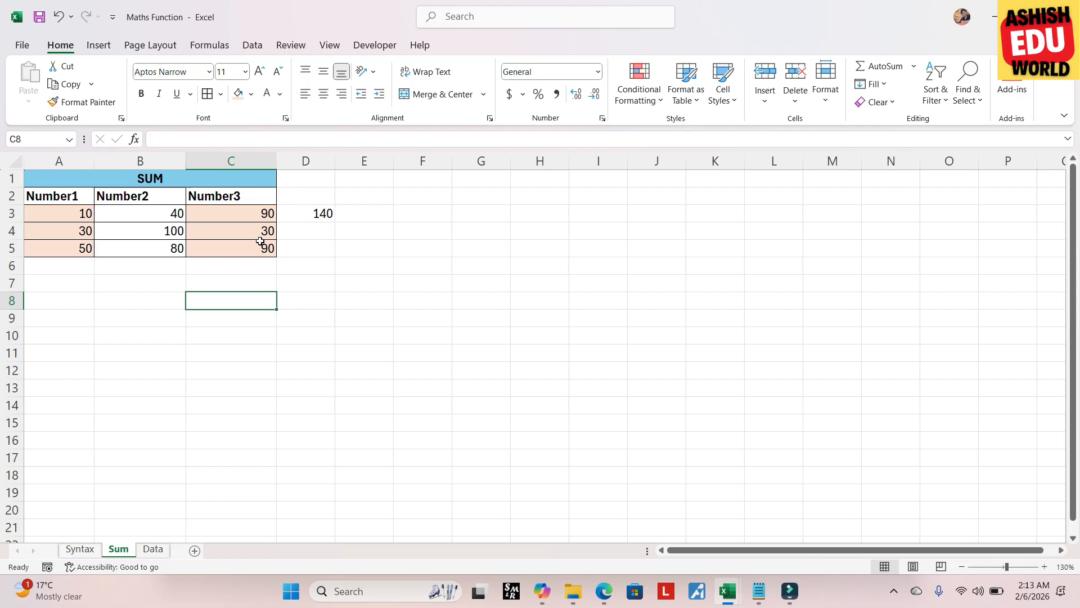
pyautogui.click(294, 220)
pyautogui.doubleClick(304, 216)
pyautogui.press('BackSpace')
pyautogui.press('BackSpace')
pyautogui.press('BackSpace')
pyautogui.press('BackSpace')
pyautogui.press('BackSpace')
pyautogui.press('BackSpace')
pyautogui.press('BackSpace')
pyautogui.press('BackSpace')
pyautogui.press('BackSpace')
pyautogui.press('BackSpace')
pyautogui.press('BackSpace')
pyautogui.press('Return')
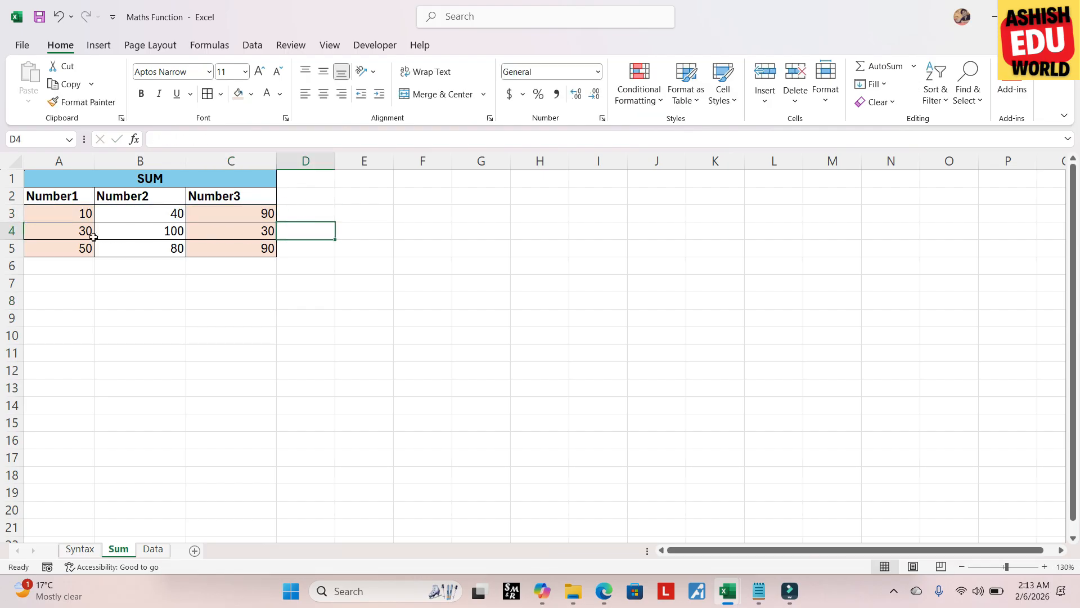
# Apply AutoSum to A3:D6 to fill all row totals, column totals and the grand total at once
pyautogui.moveTo(65, 213); pyautogui.dragTo(300, 265)
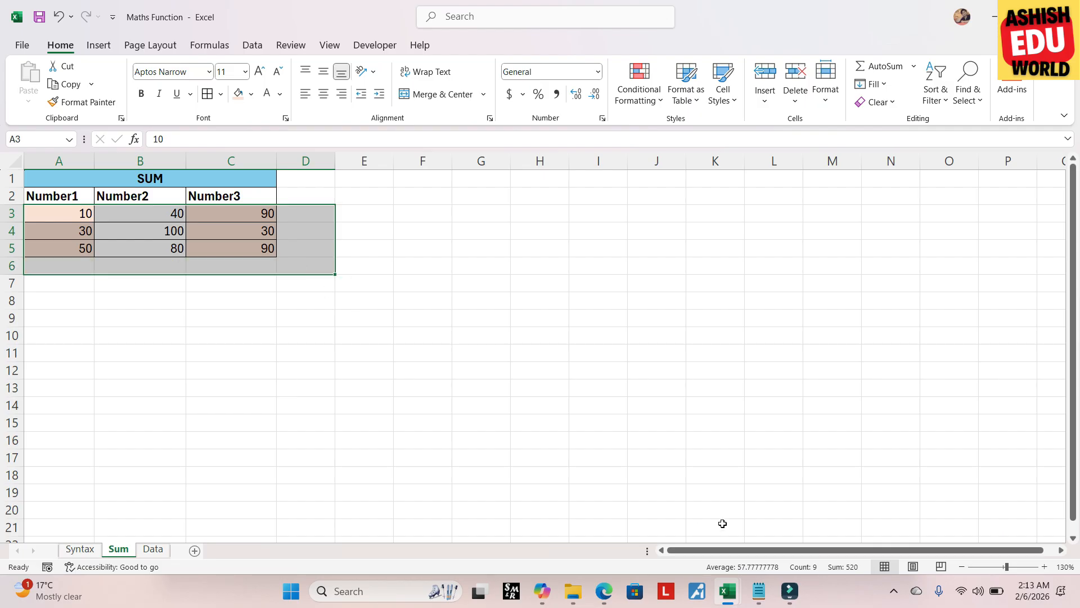
pyautogui.hotkey('alt', '=')
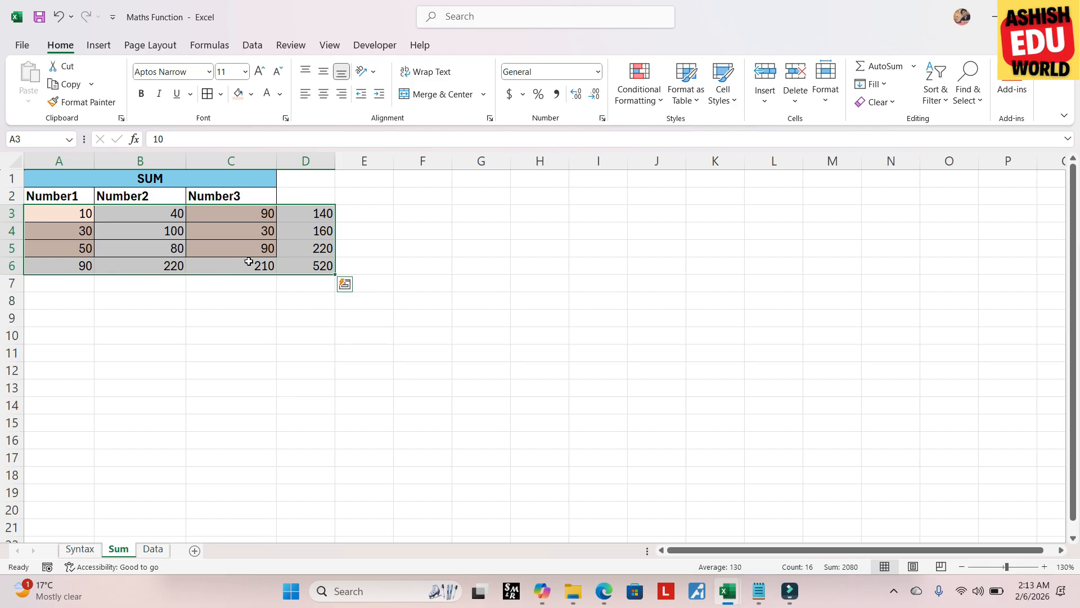
pyautogui.click(318, 212)
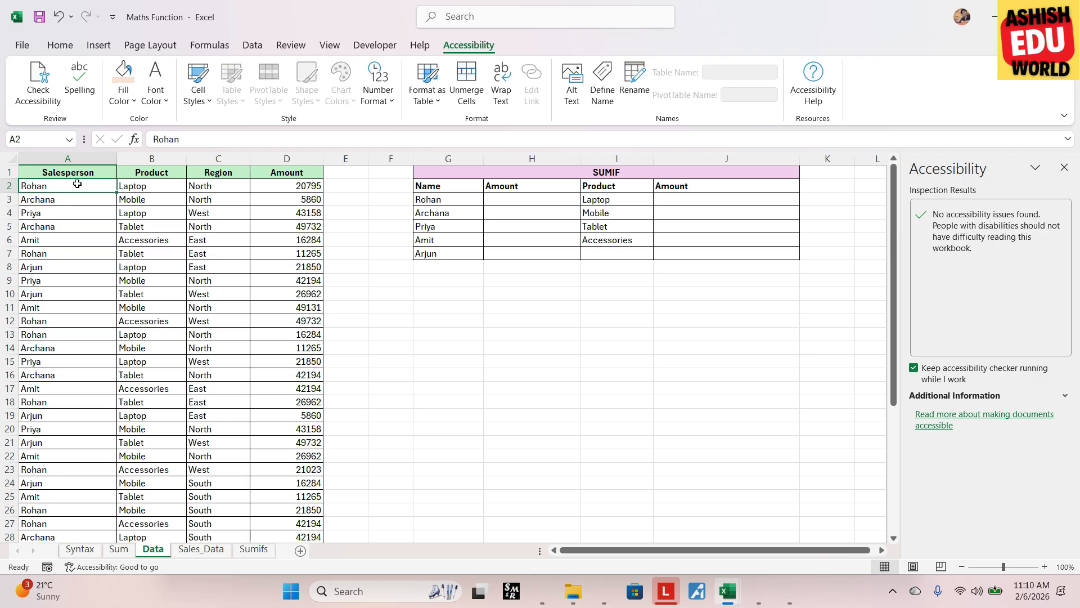
# Total the Amount column on the Data sheet in D32 with AutoSum, using =SUM(D2:D31)
pyautogui.click(527, 294)
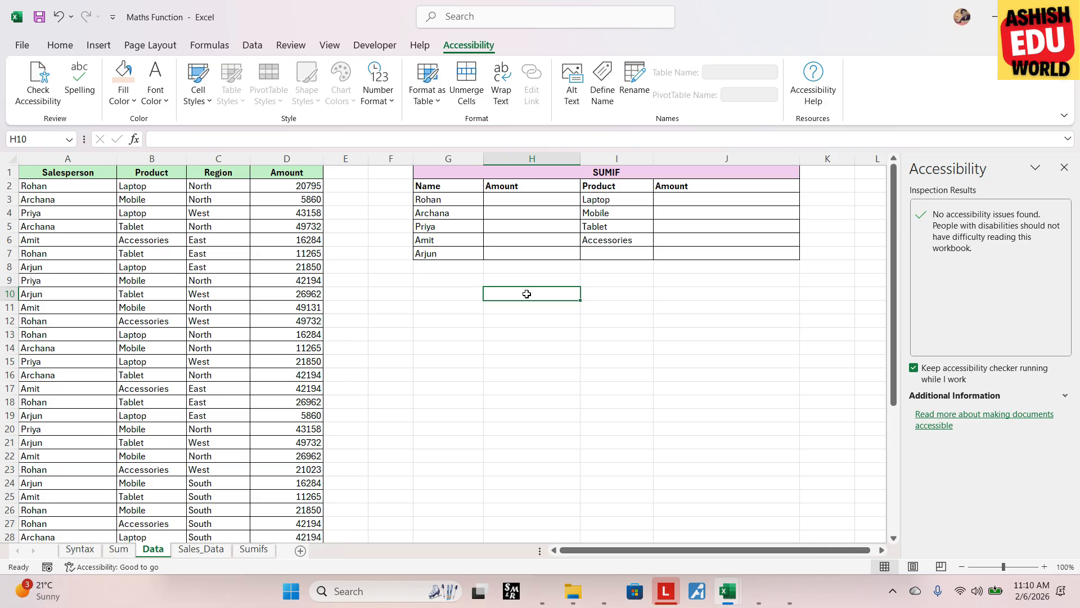
pyautogui.click(290, 200)
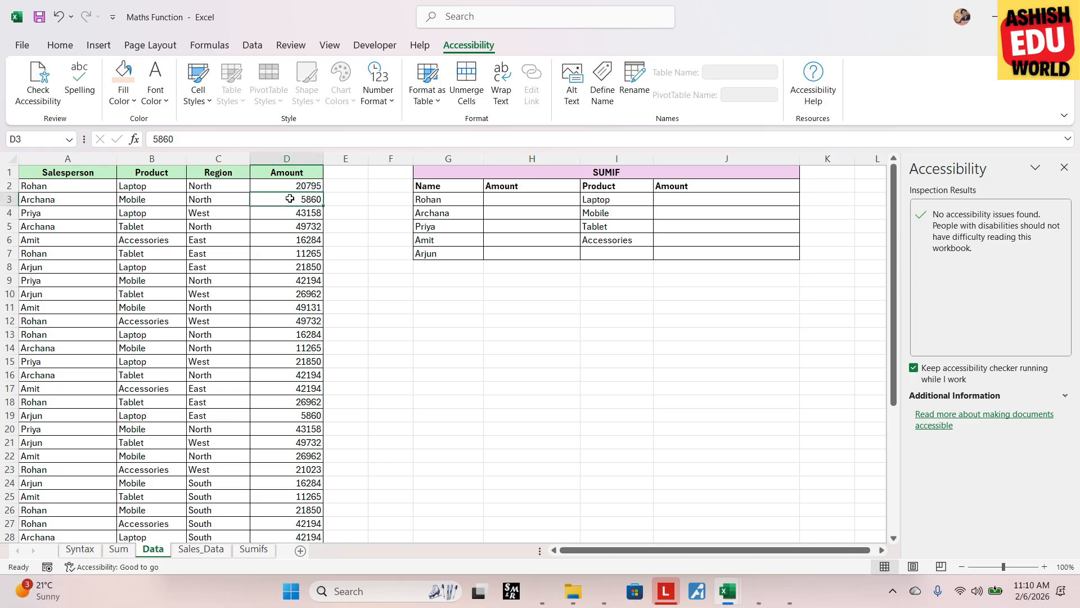
pyautogui.hotkey('ctrl', 'Down')
pyautogui.press('Down')
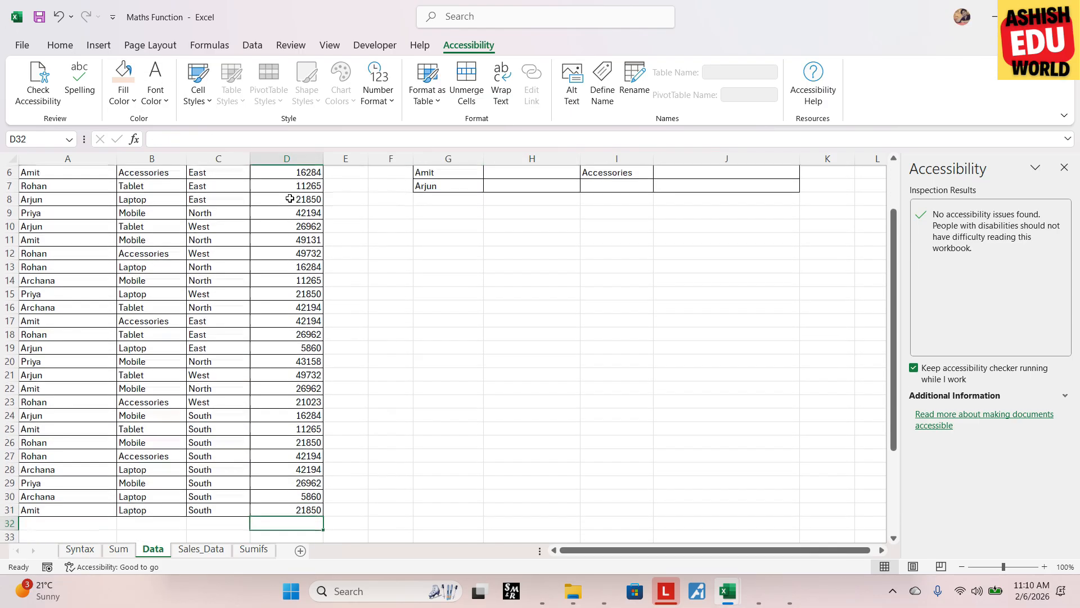
pyautogui.hotkey('alt', '=')
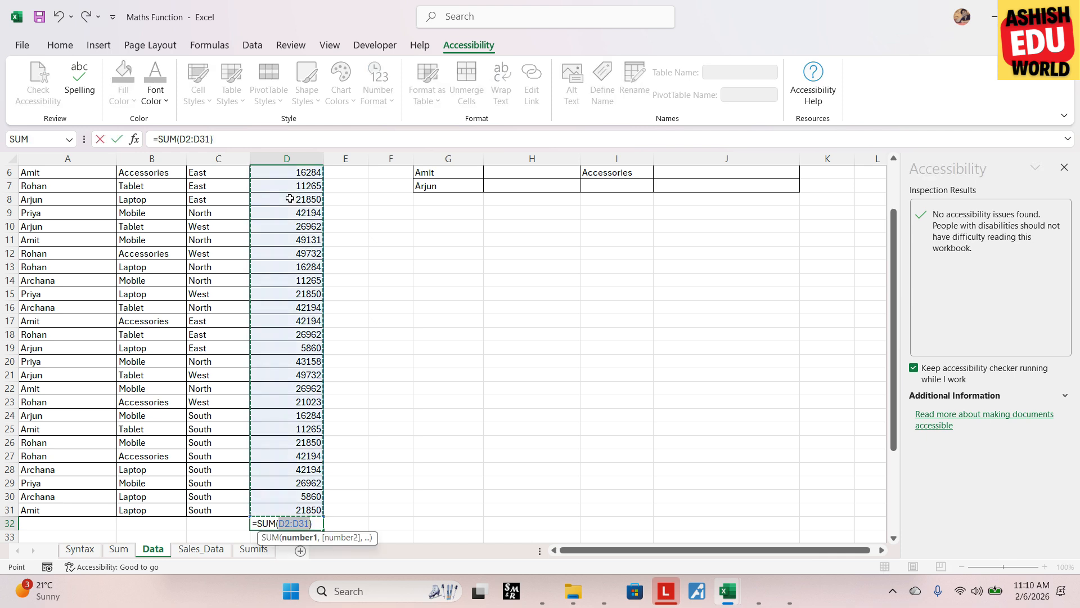
pyautogui.press('Return')
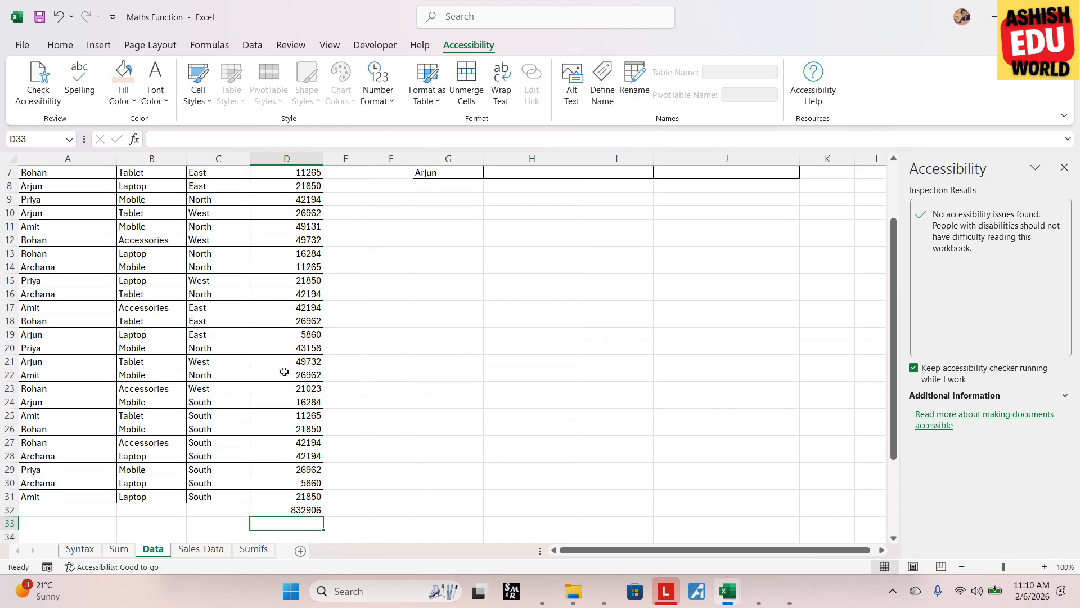
# Review the Amount column's values from D2 down to the total in D32
pyautogui.scroll(2, 293, 197)
pyautogui.click(297, 188)
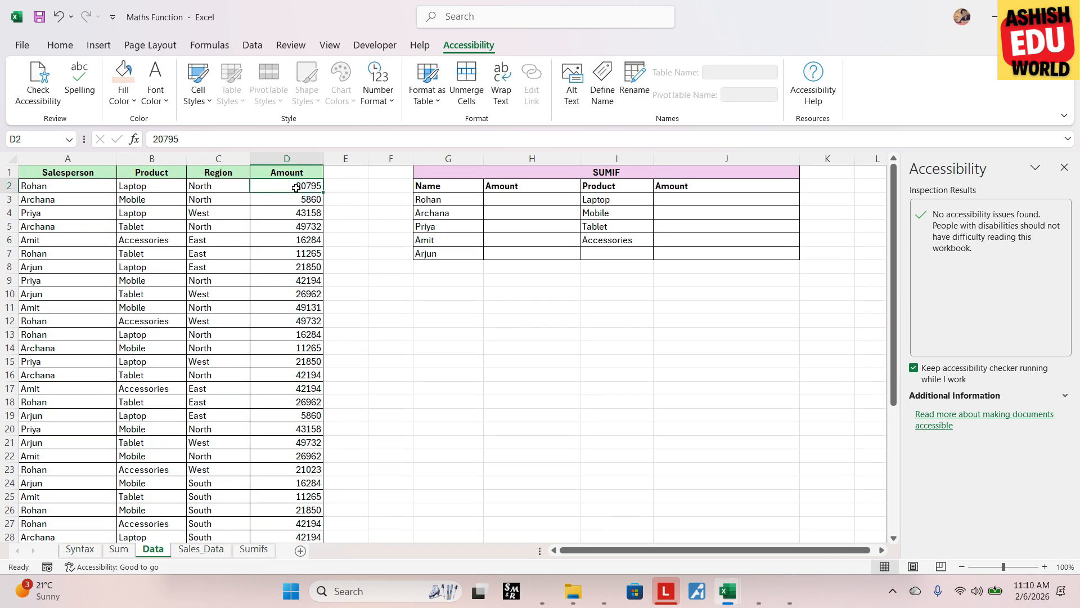
pyautogui.hotkey('ctrl', 'shift', 'Down')
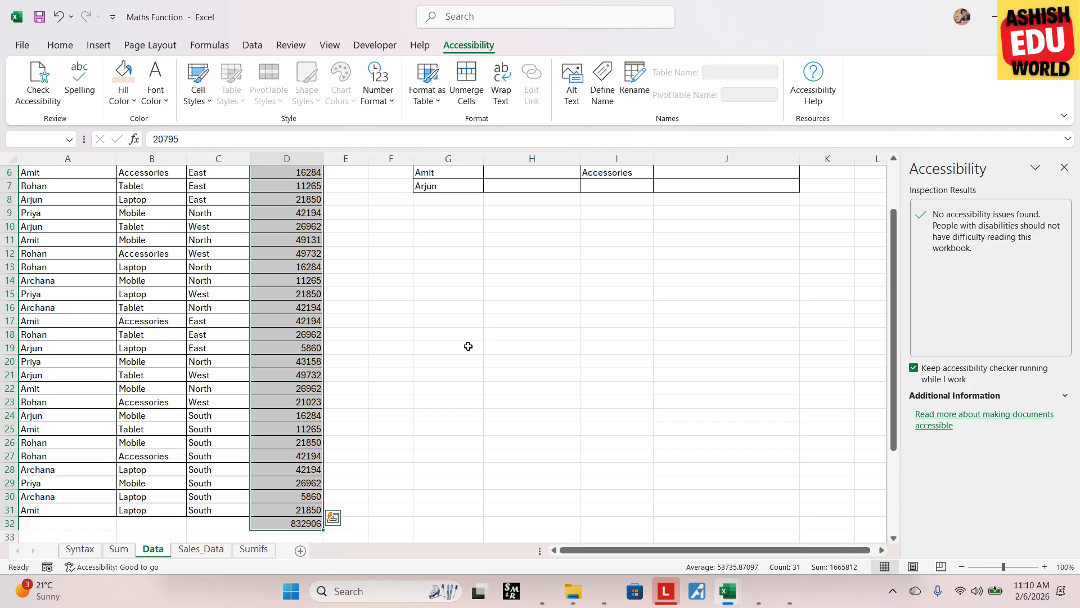
pyautogui.scroll(2, 430, 386)
pyautogui.click(318, 254)
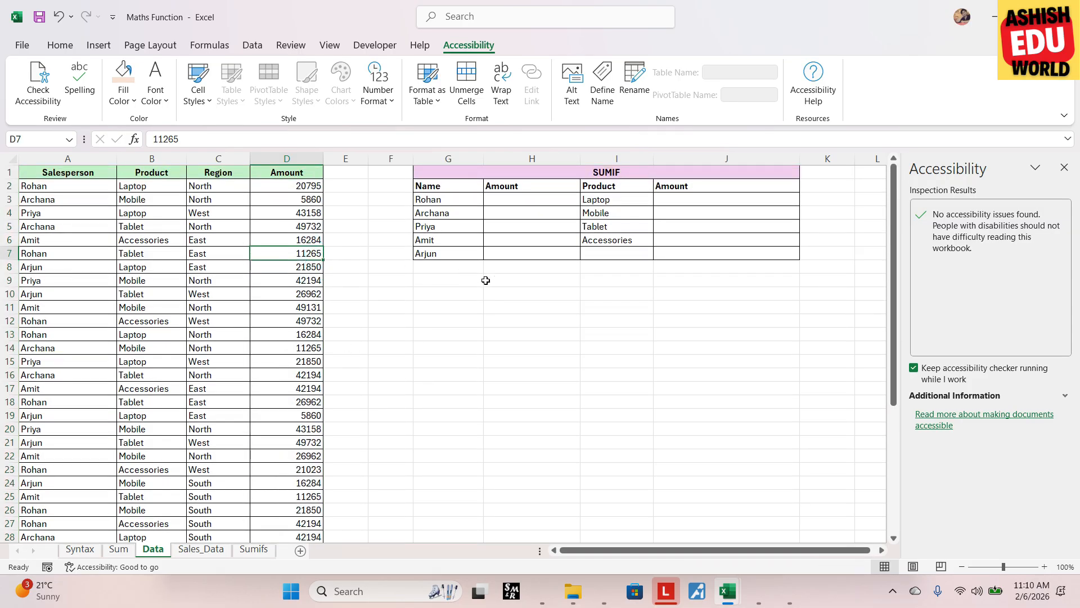
pyautogui.click(485, 280)
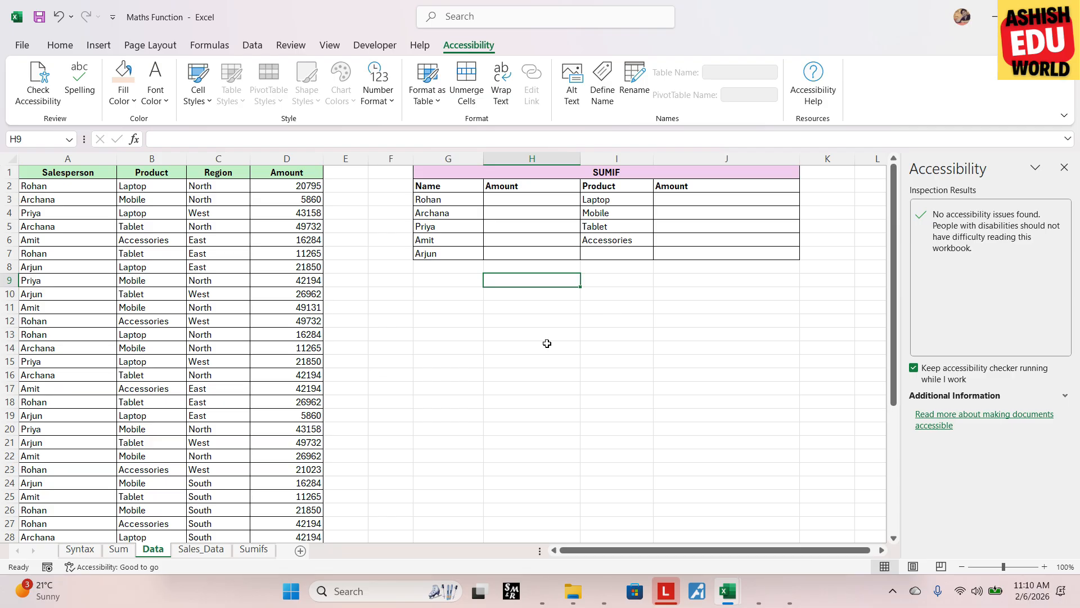
# Clear the total from D32 below the Amount column
pyautogui.click(298, 254)
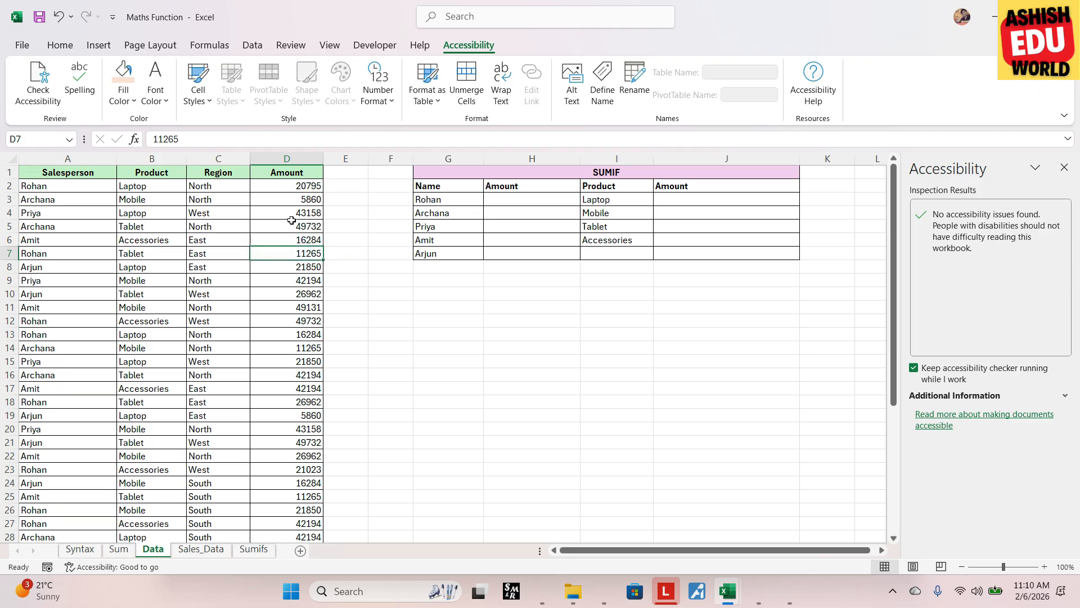
pyautogui.scroll(-2, 291, 221)
pyautogui.scroll(-3, 292, 220)
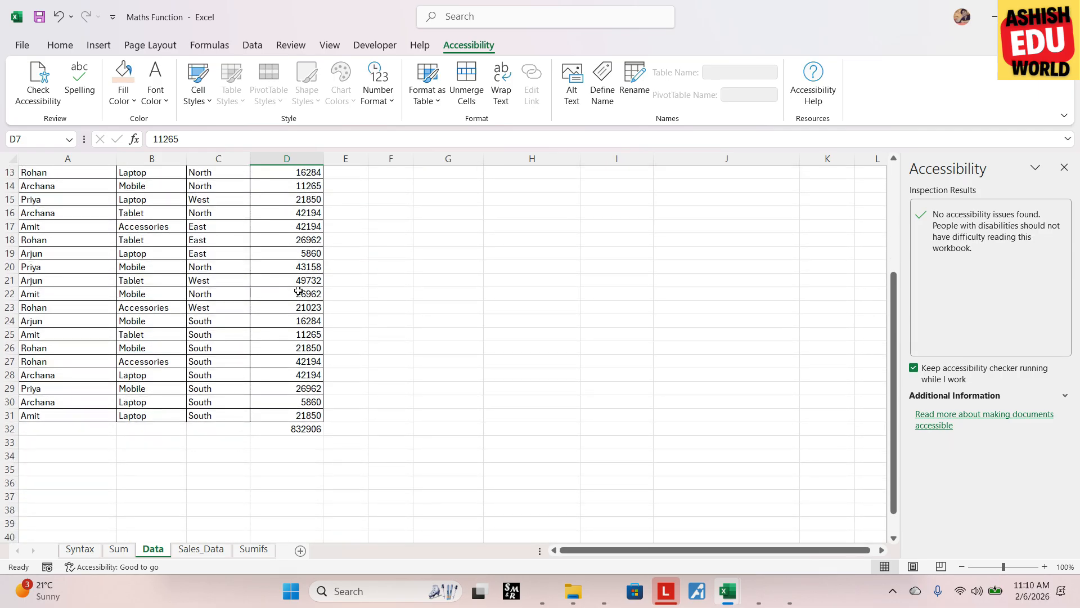
pyautogui.click(298, 428)
pyautogui.press('BackSpace')
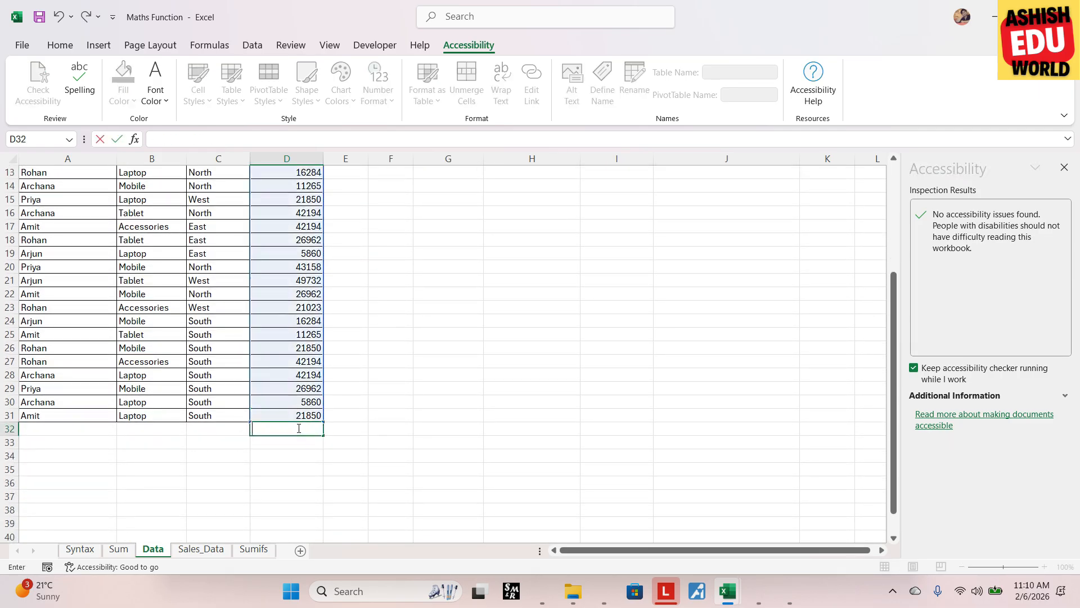
pyautogui.press('Return')
pyautogui.scroll(4, 297, 429)
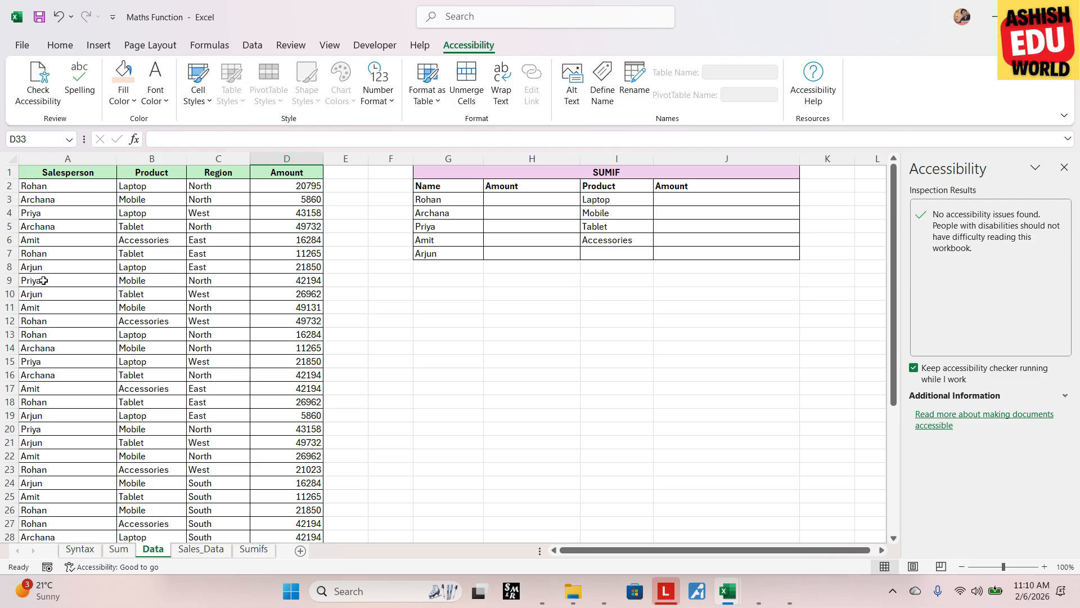
# Examine the entries in the Salesperson and Product columns and the layout of the SUMIF summary table G1:J7
pyautogui.click(47, 186)
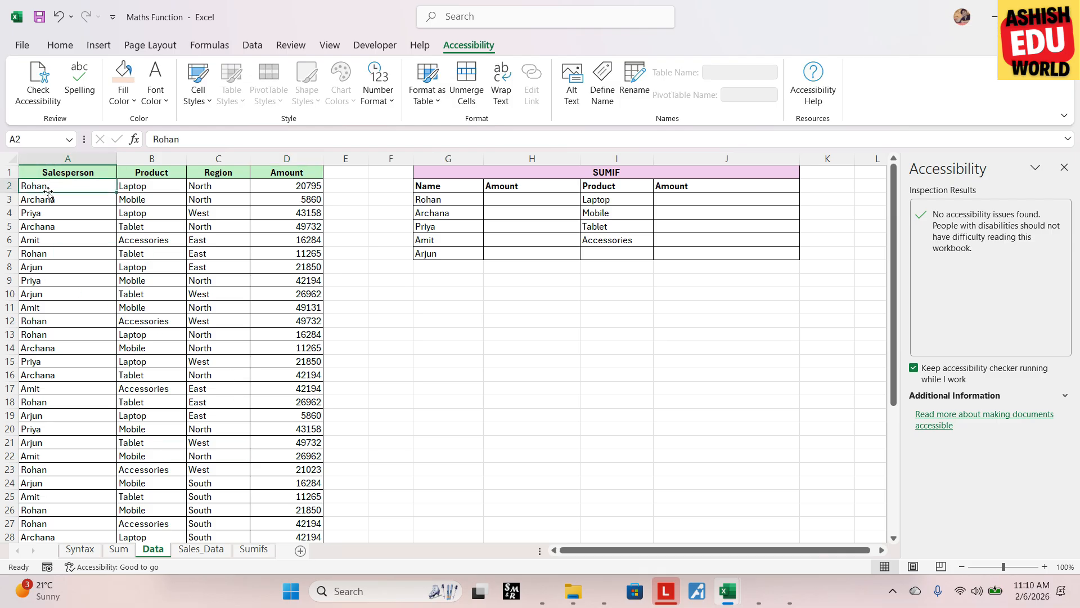
pyautogui.click(45, 204)
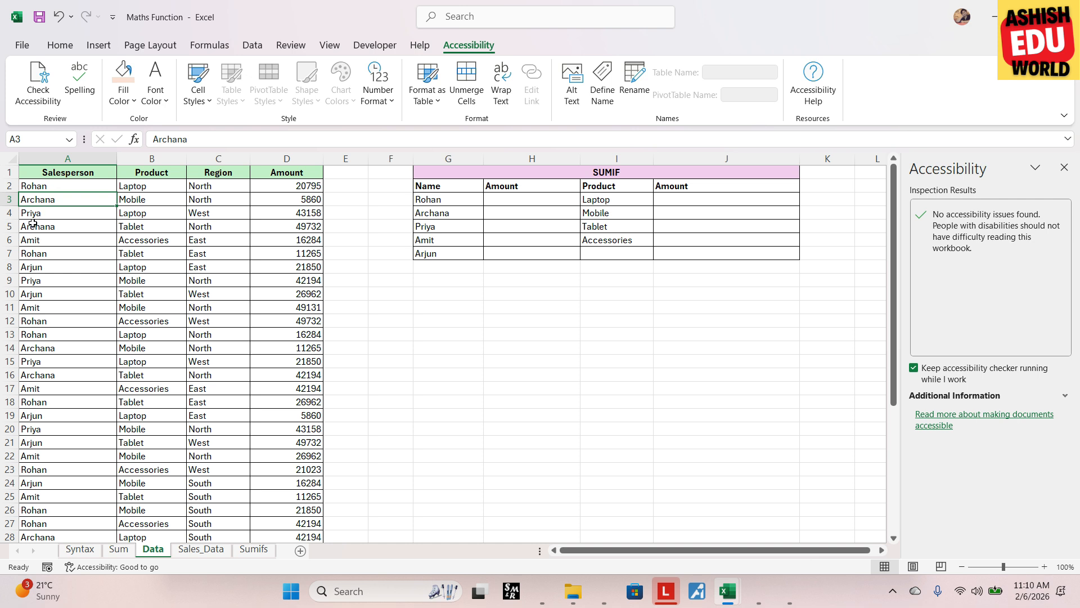
pyautogui.click(37, 214)
pyautogui.click(169, 187)
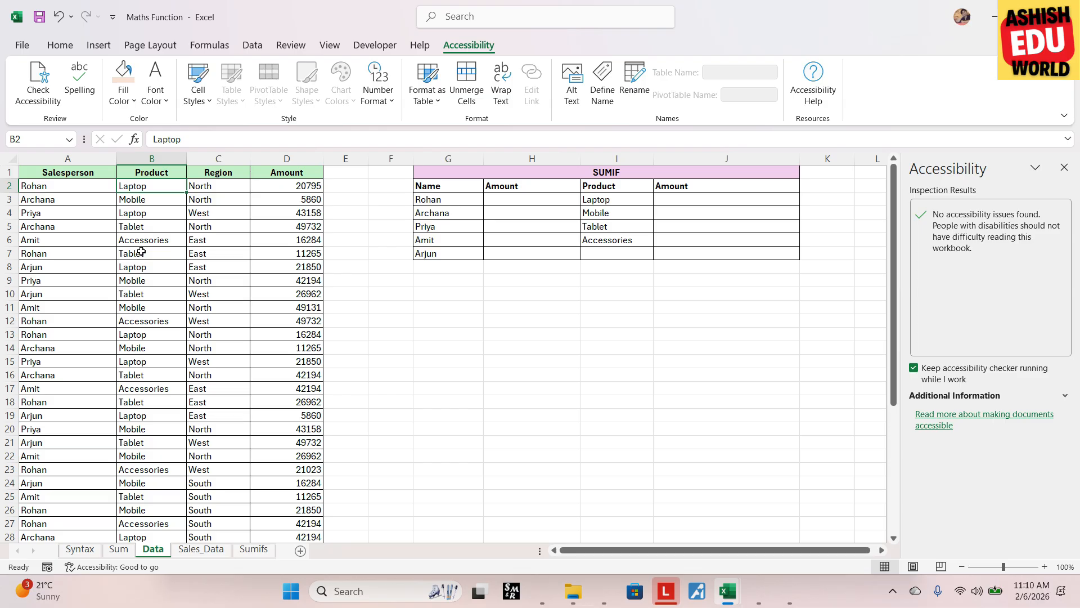
pyautogui.moveTo(458, 172); pyautogui.dragTo(713, 247)
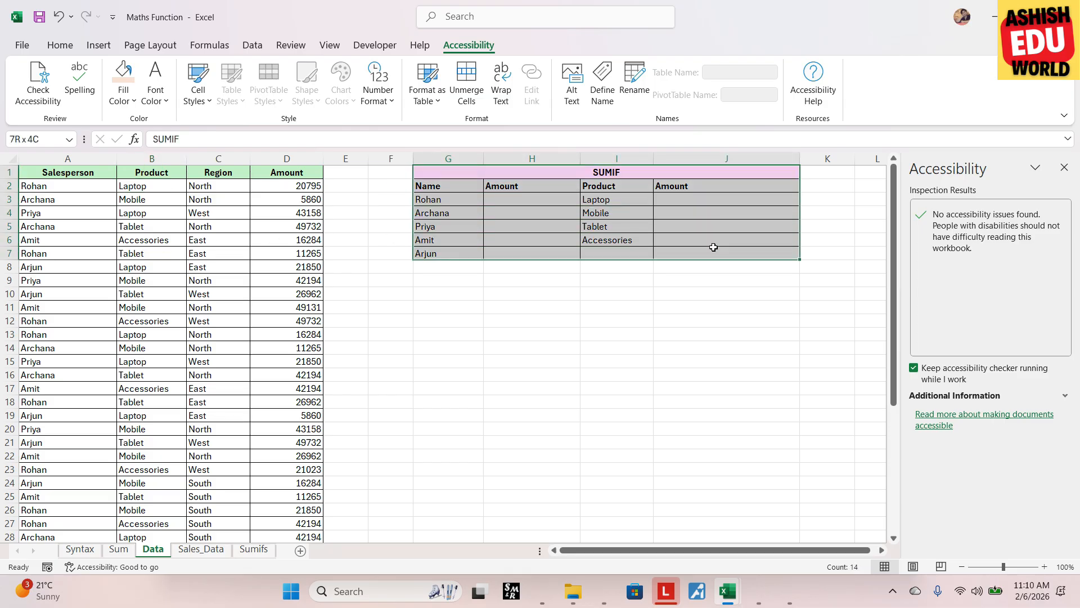
pyautogui.click(519, 198)
pyautogui.click(434, 201)
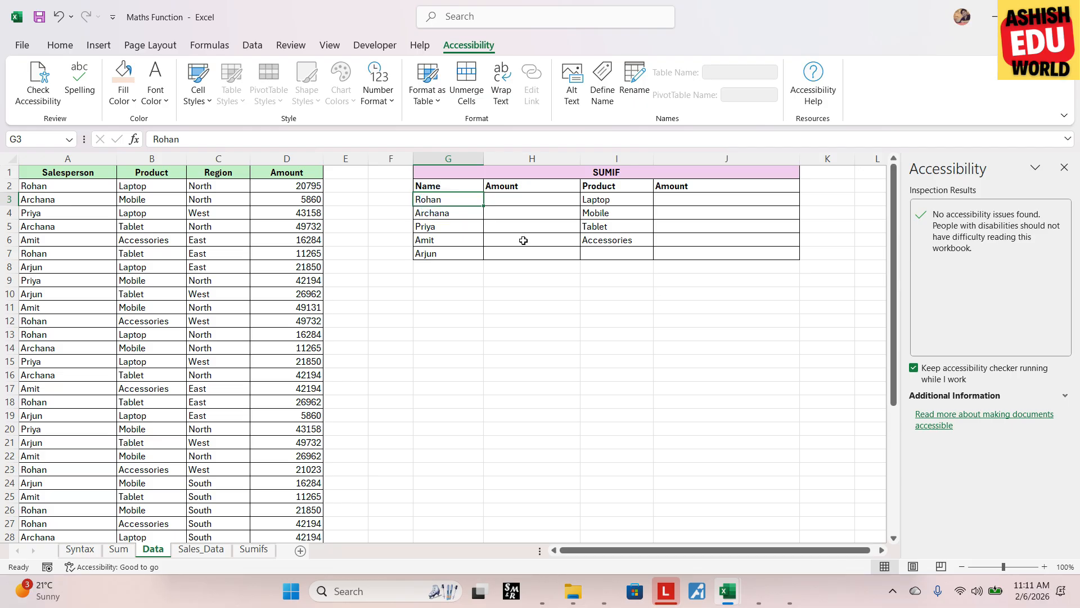
# Start a SUMIF formula in H3 for the first listed name, beginning its criteria range at A2 in the Salesperson column
pyautogui.click(498, 203)
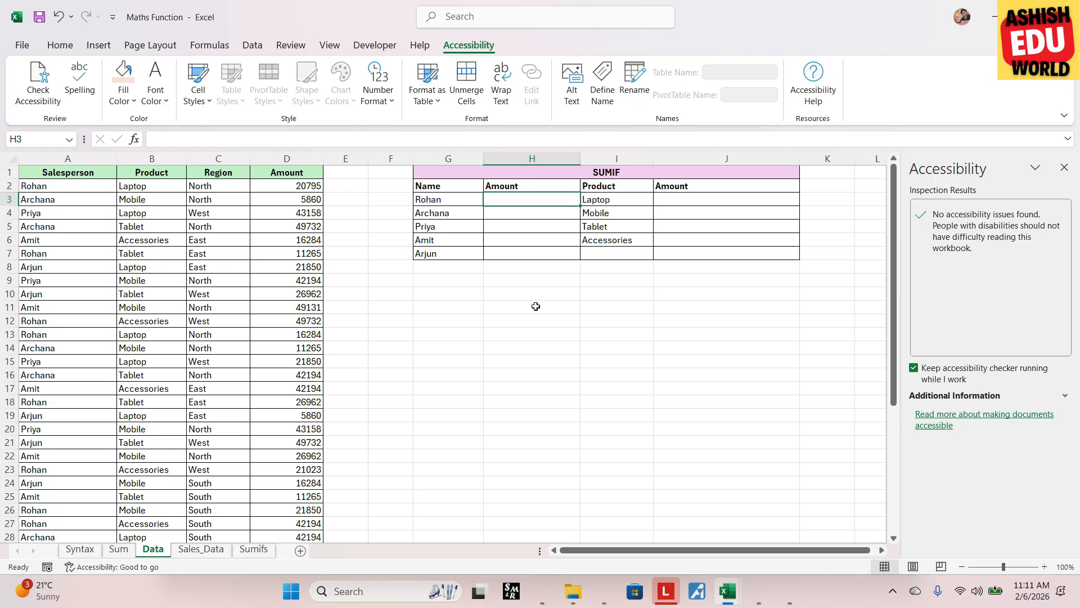
pyautogui.write('=sumi')
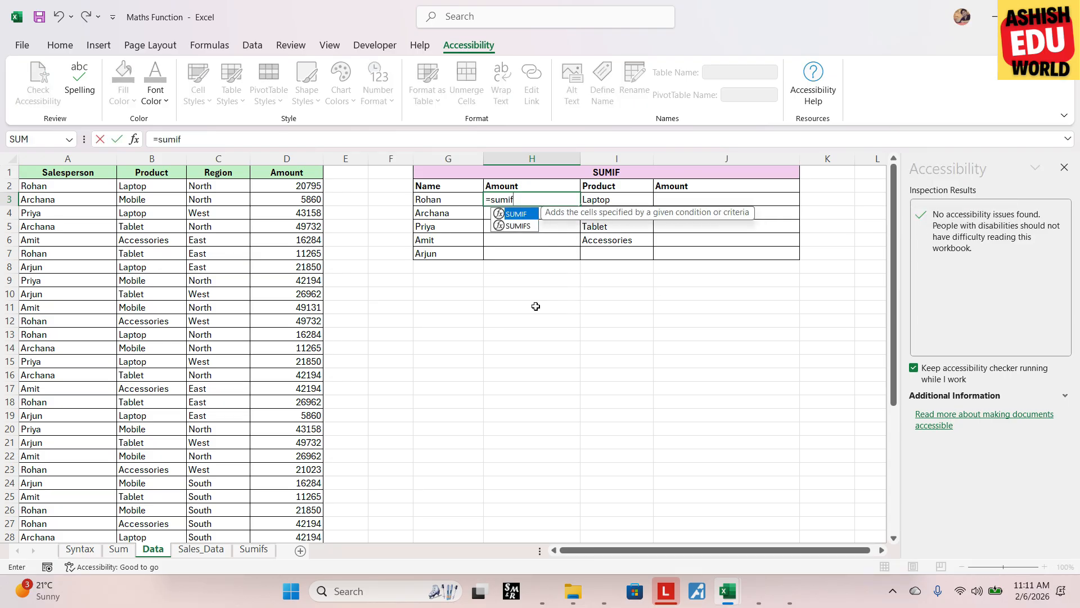
pyautogui.write('f')
pyautogui.press('Tab')
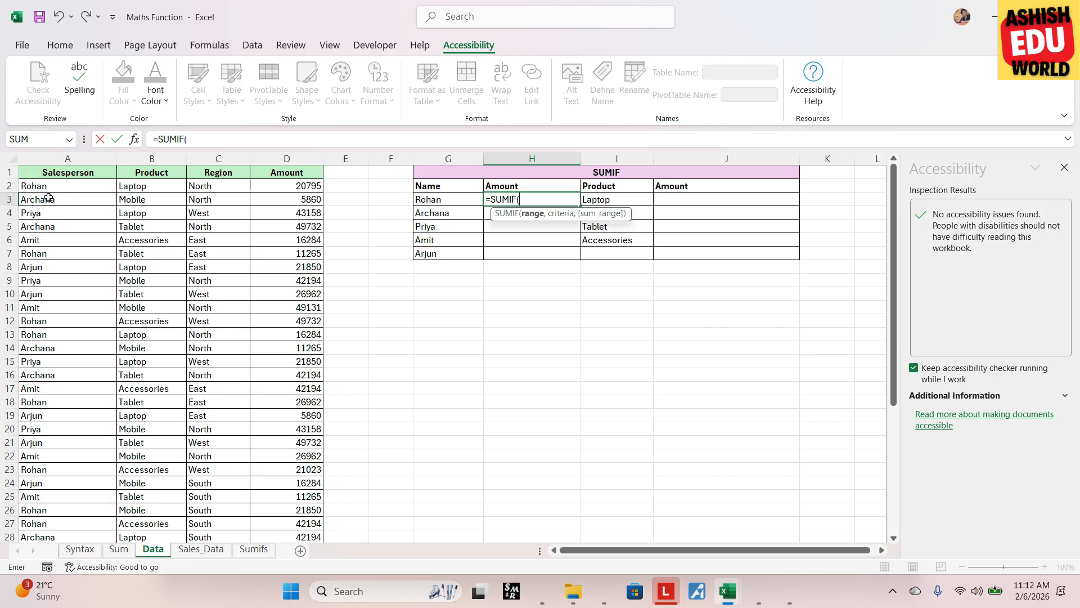
pyautogui.click(52, 186)
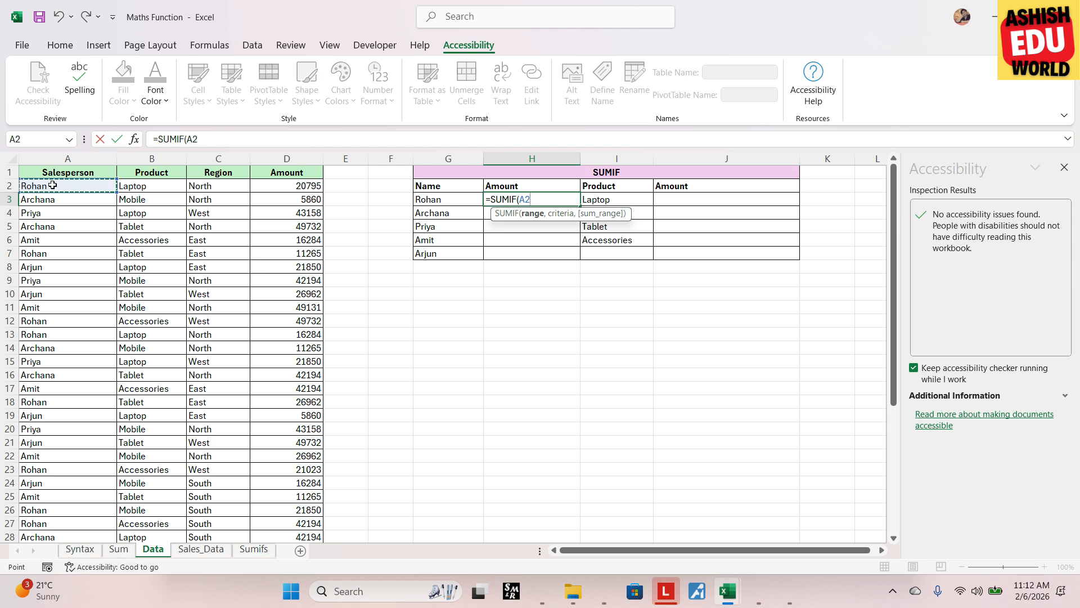
# Complete the SUMIF formula in H3 with range A2:A31, the salesperson's name from G3 as quoted text criterion, and sum range D2:D31
pyautogui.hotkey('ctrl', 'shift', 'Down')
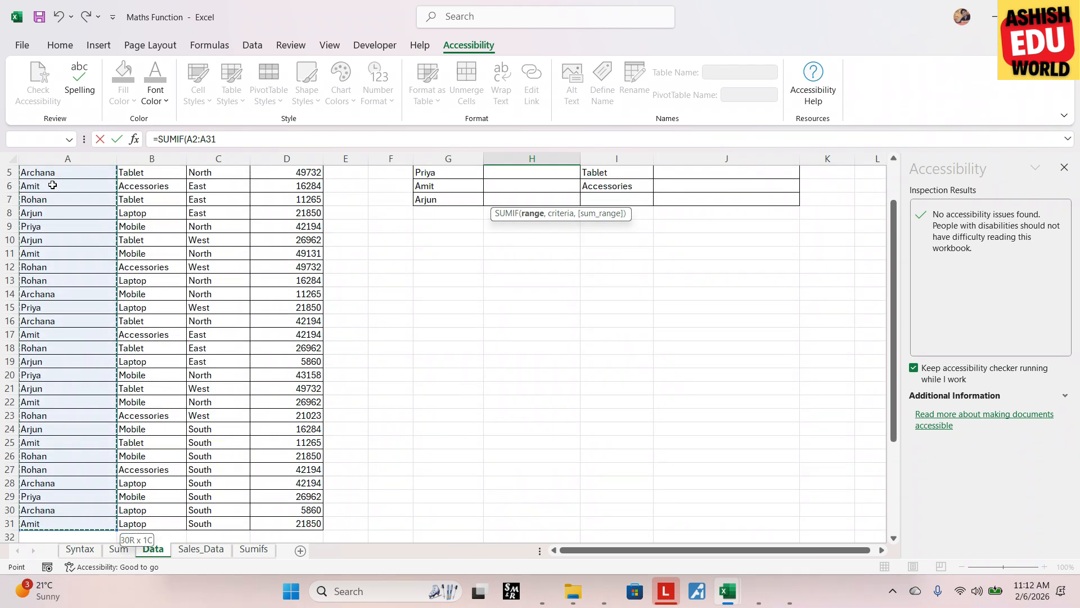
pyautogui.scroll(2, 144, 278)
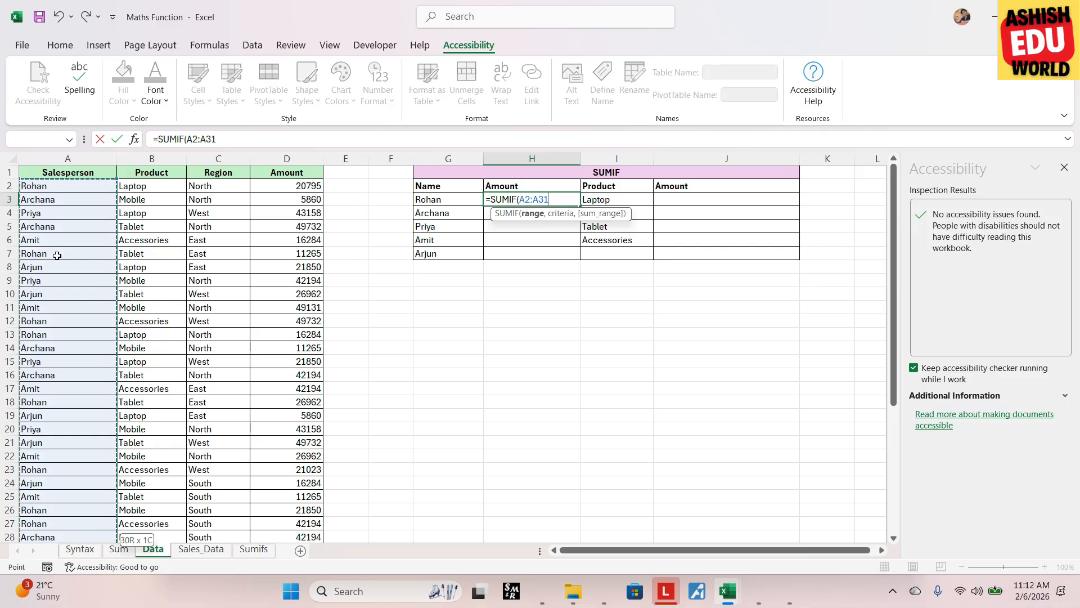
pyautogui.write(',"')
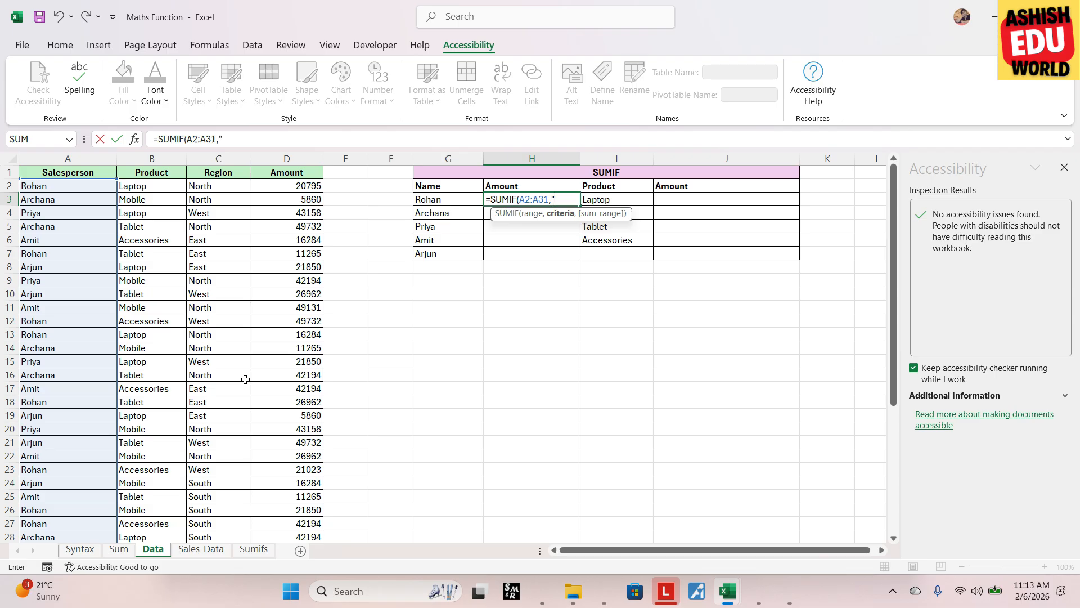
pyautogui.write('Rohan"')
pyautogui.write(',')
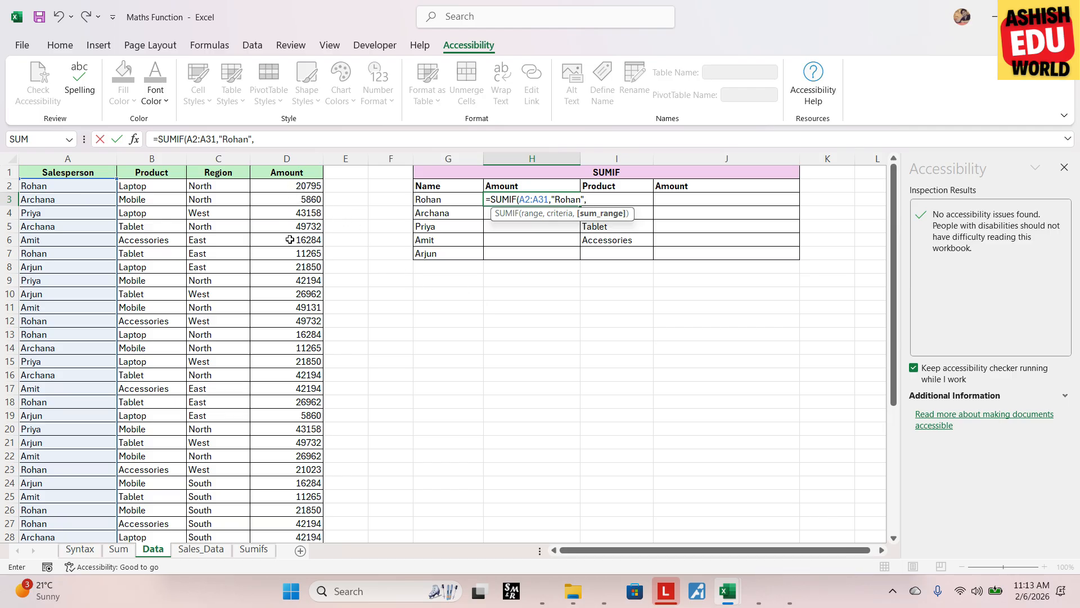
pyautogui.click(283, 186)
pyautogui.hotkey('ctrl', 'shift', 'Down')
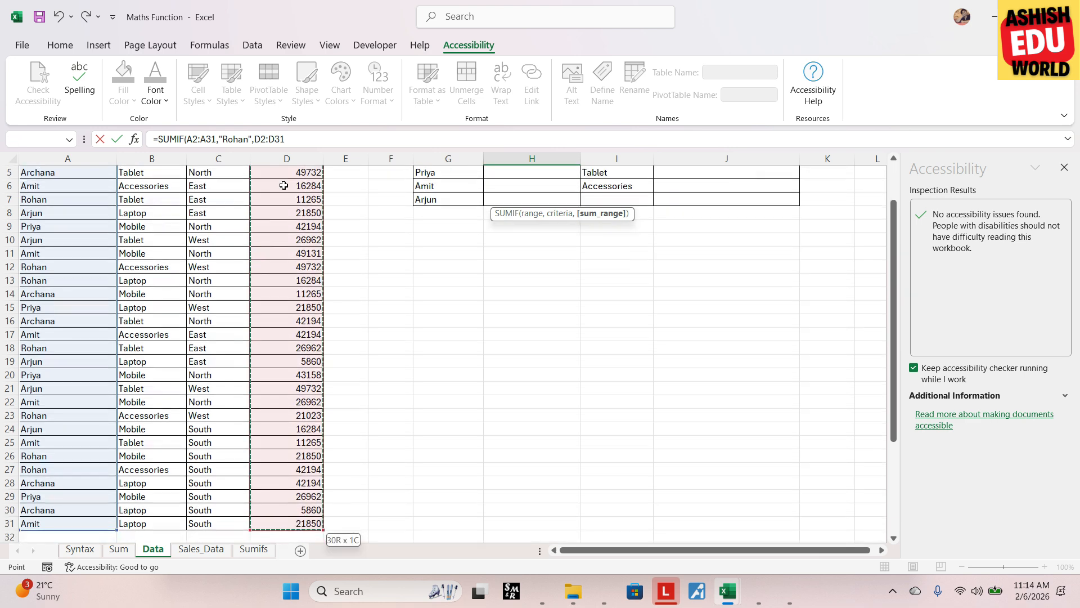
pyautogui.scroll(2, 315, 321)
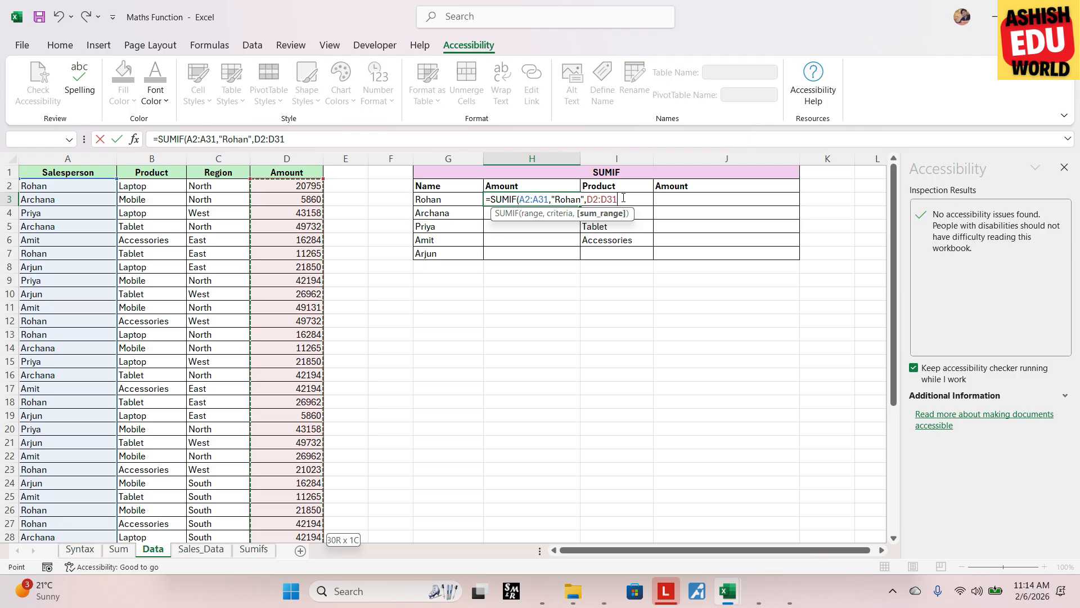
pyautogui.write(')')
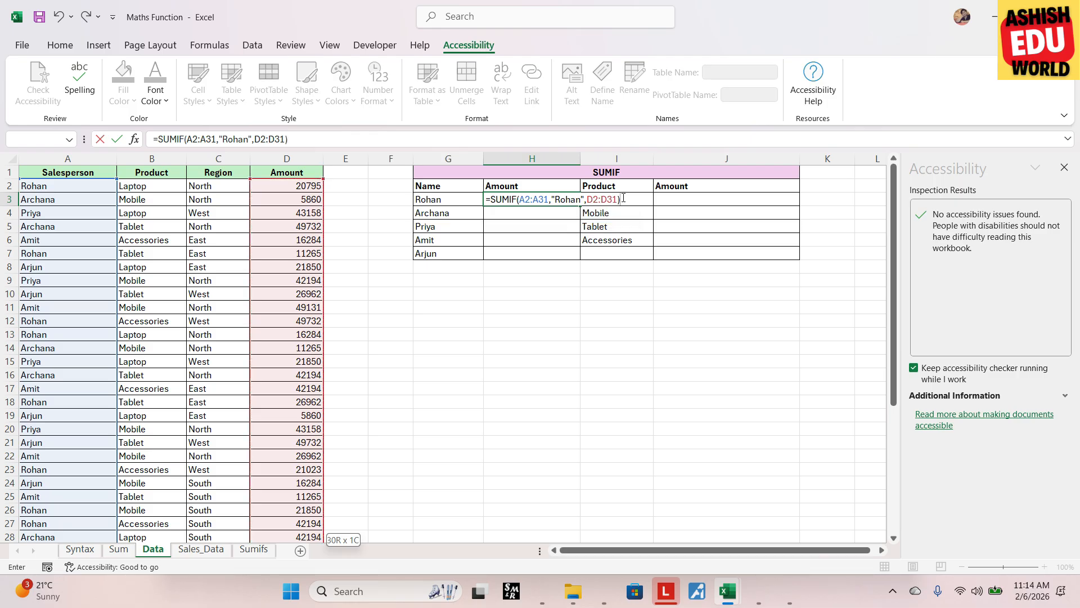
pyautogui.press('Return')
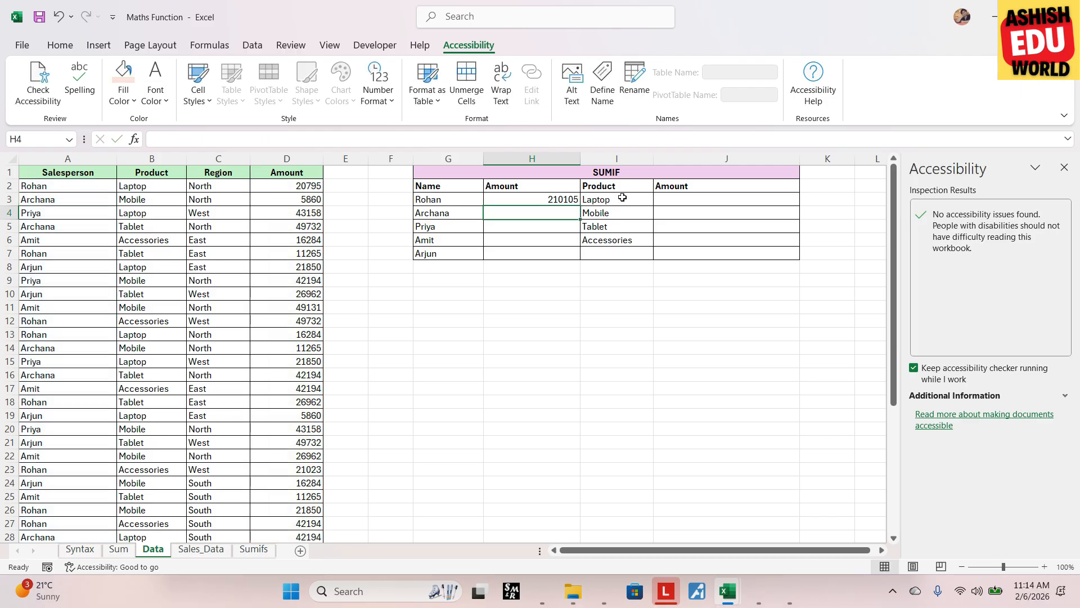
# Add filters to the sales data headers and filter the Salesperson column to the name listed in G3
pyautogui.click(146, 173)
pyautogui.hotkey('ctrl', 'shift', 'l')
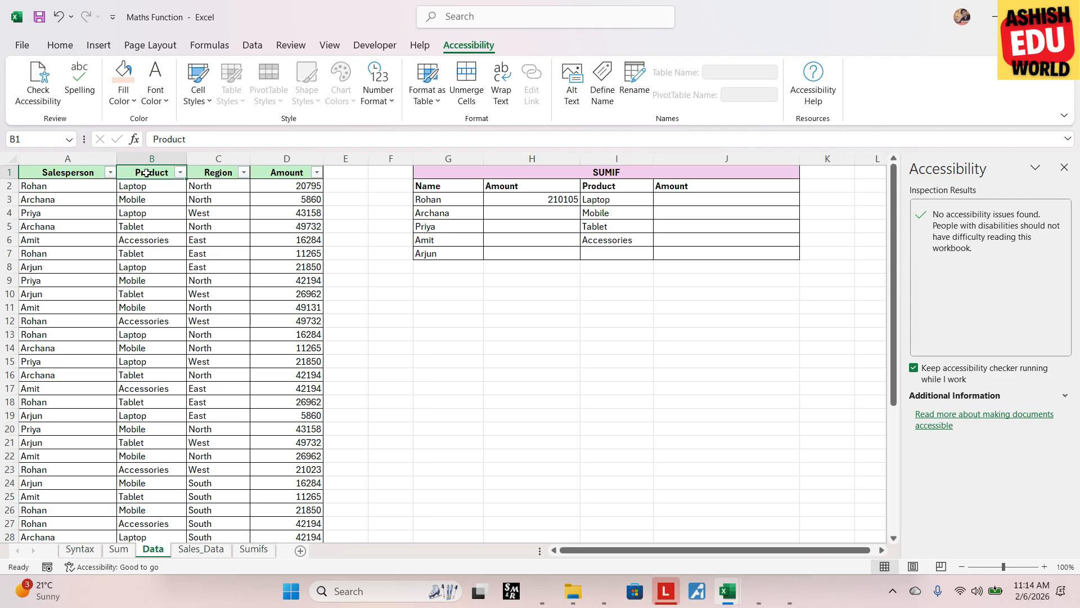
pyautogui.click(110, 172)
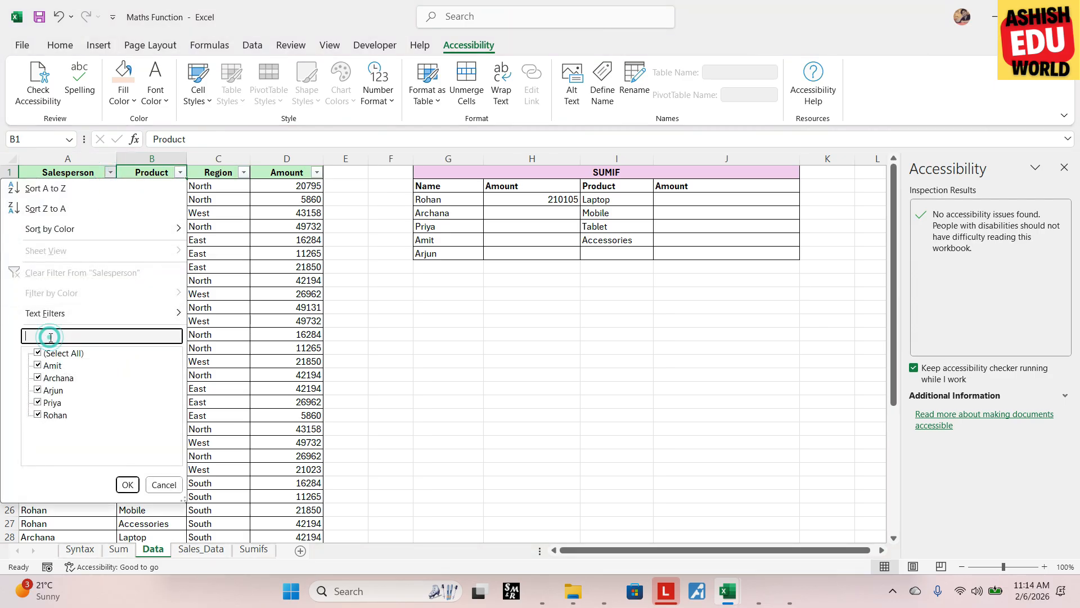
pyautogui.write('ro')
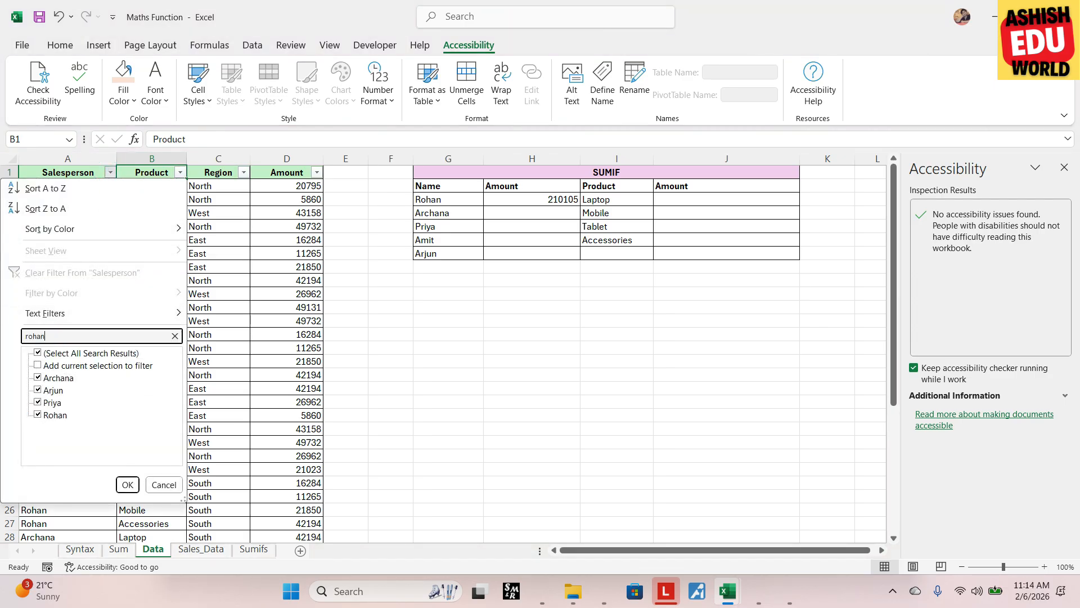
pyautogui.write('han')
pyautogui.press('Return')
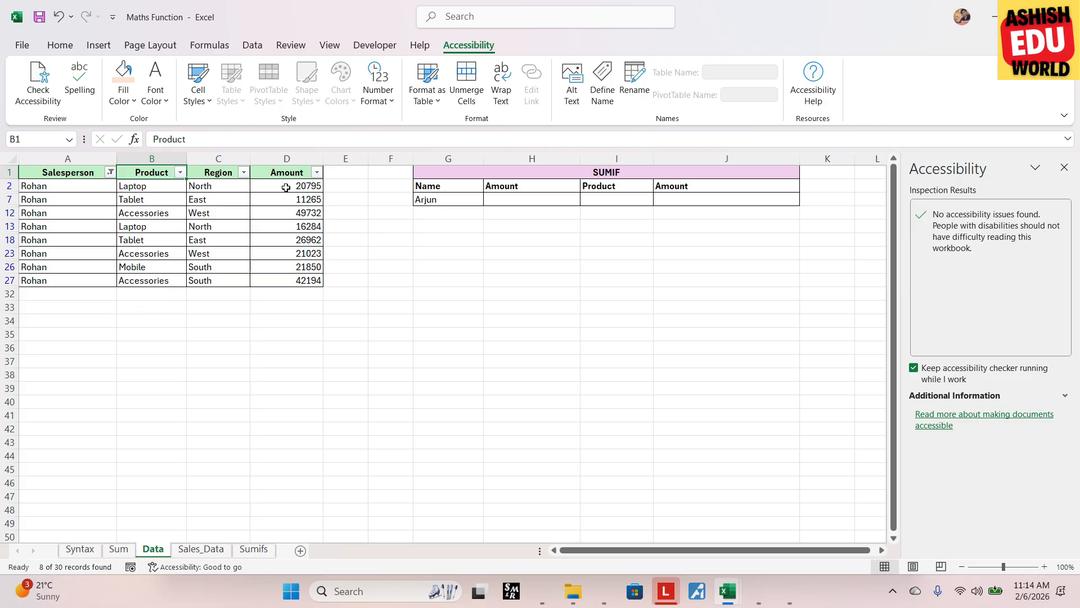
# Check the sum of the filtered values in the Amount column, and remove the filters from the sales data
pyautogui.moveTo(286, 187); pyautogui.dragTo(290, 282)
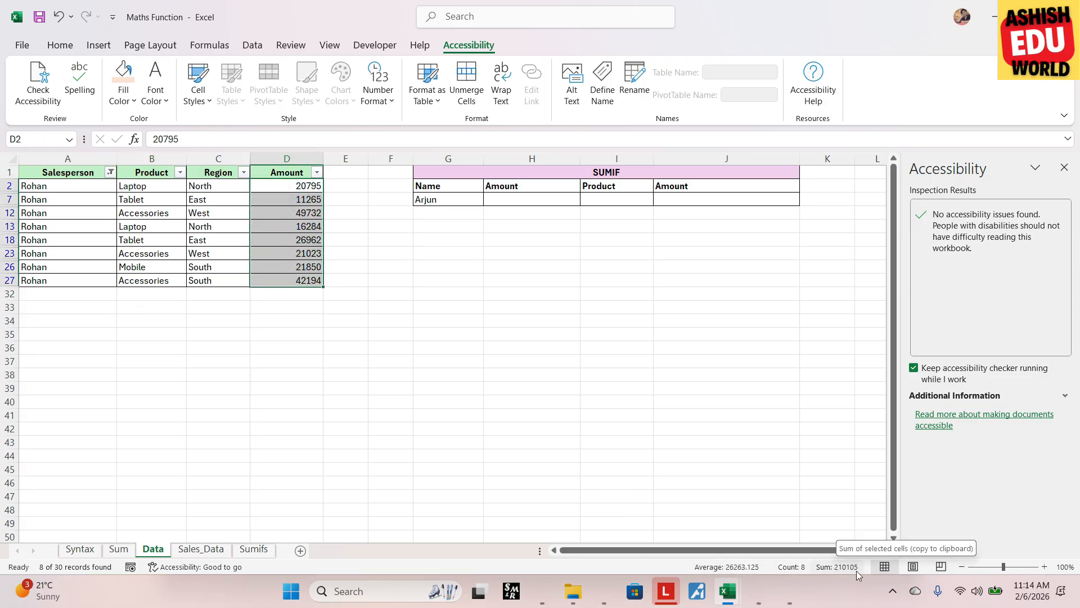
pyautogui.click(275, 222)
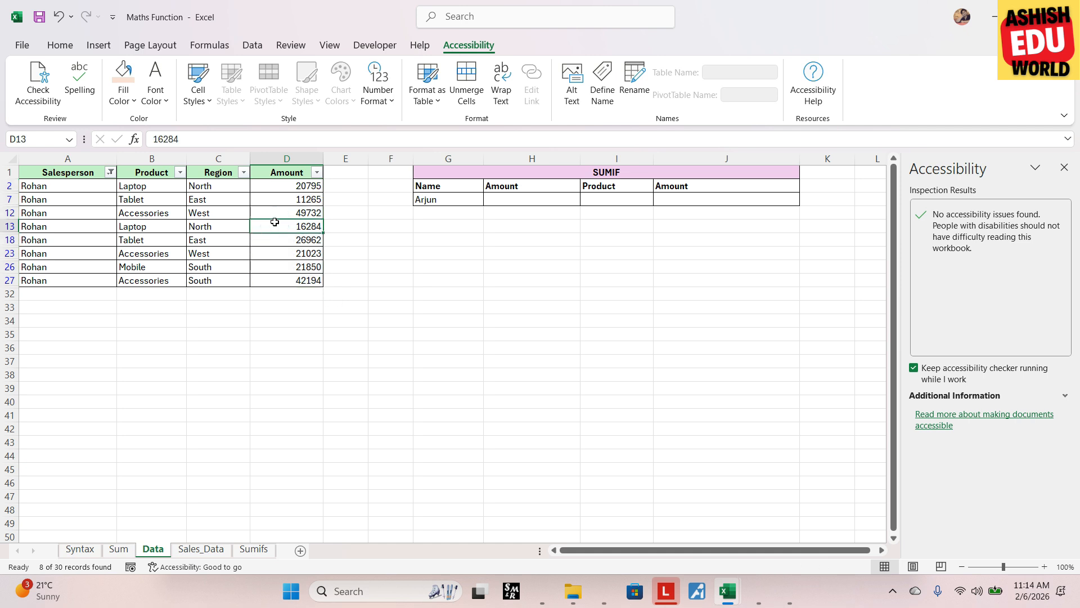
pyautogui.hotkey('ctrl', 'shift', 'l')
pyautogui.hotkey('ctrl', 'shift', 'l')
pyautogui.hotkey('ctrl', 'shift', 'l')
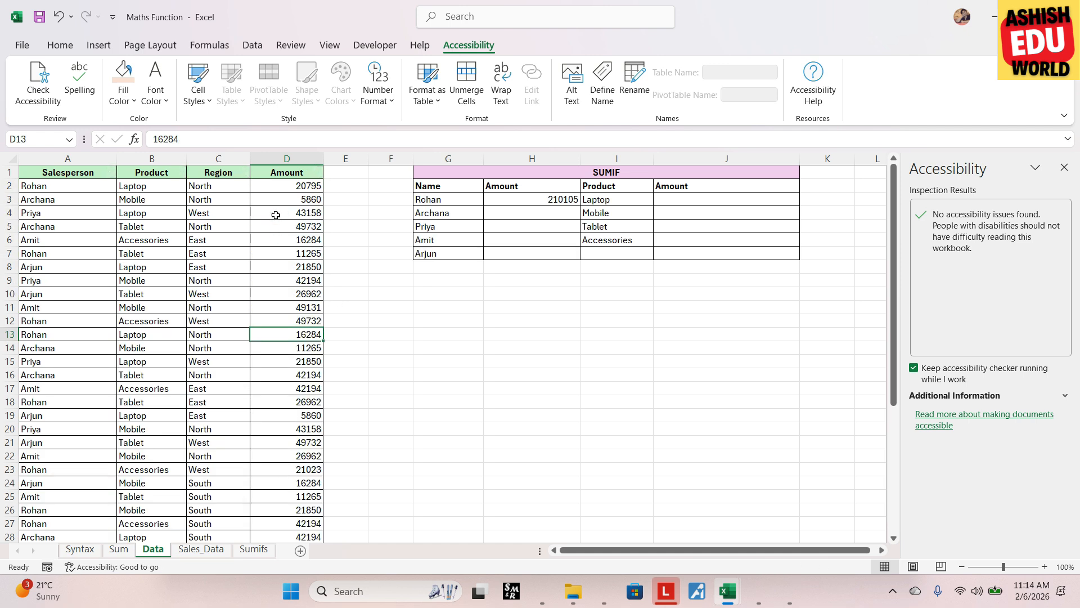
# Examine the H3 formula's hard-coded criterion against the names in G3:G7 and the Amount cells beneath it
pyautogui.click(562, 203)
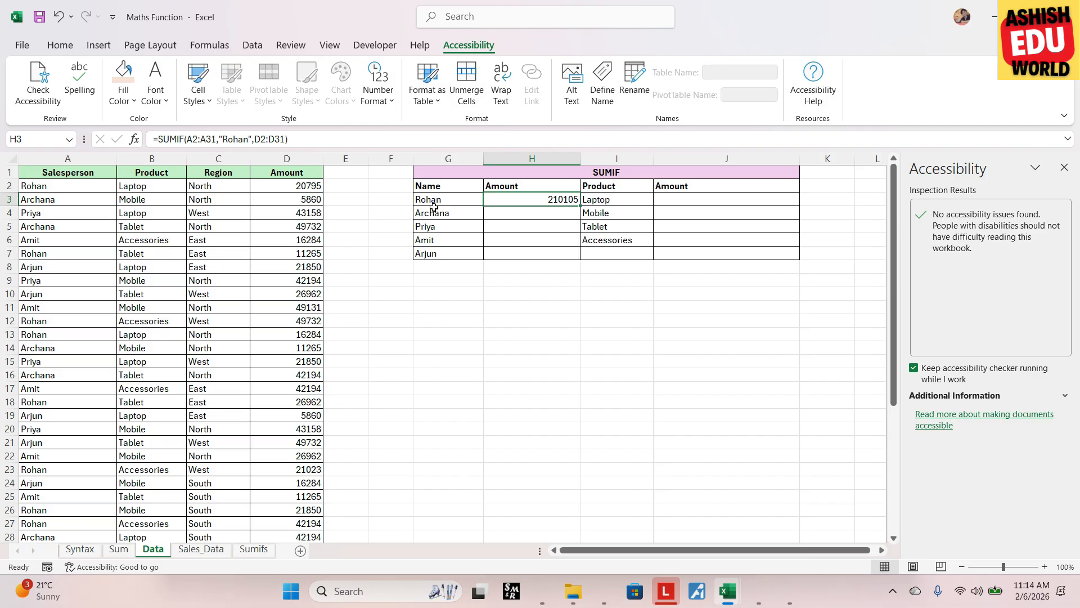
pyautogui.moveTo(437, 200); pyautogui.dragTo(428, 255)
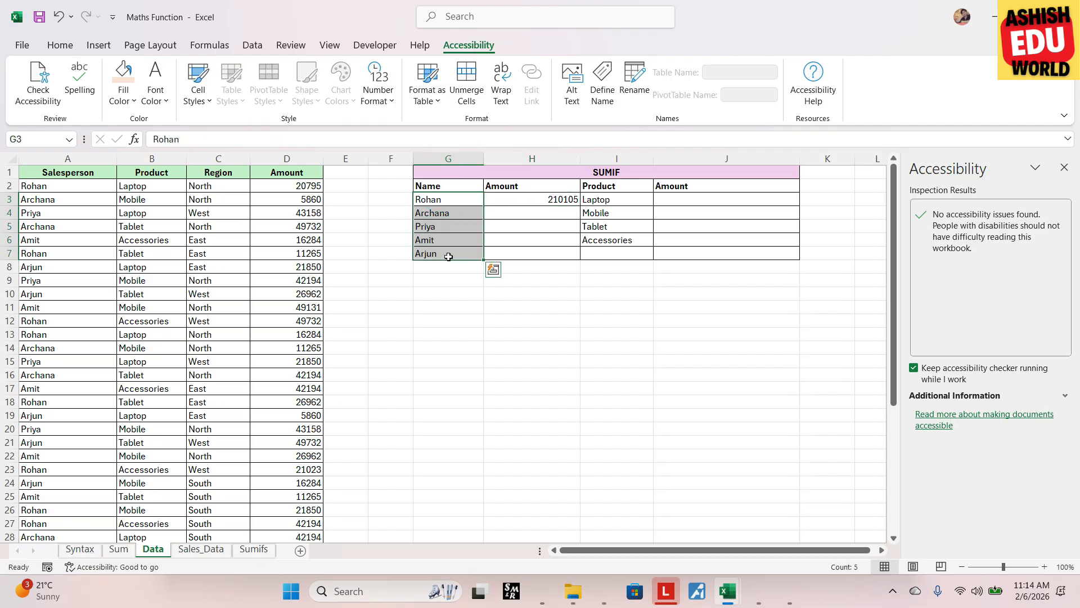
pyautogui.click(529, 215)
pyautogui.click(535, 200)
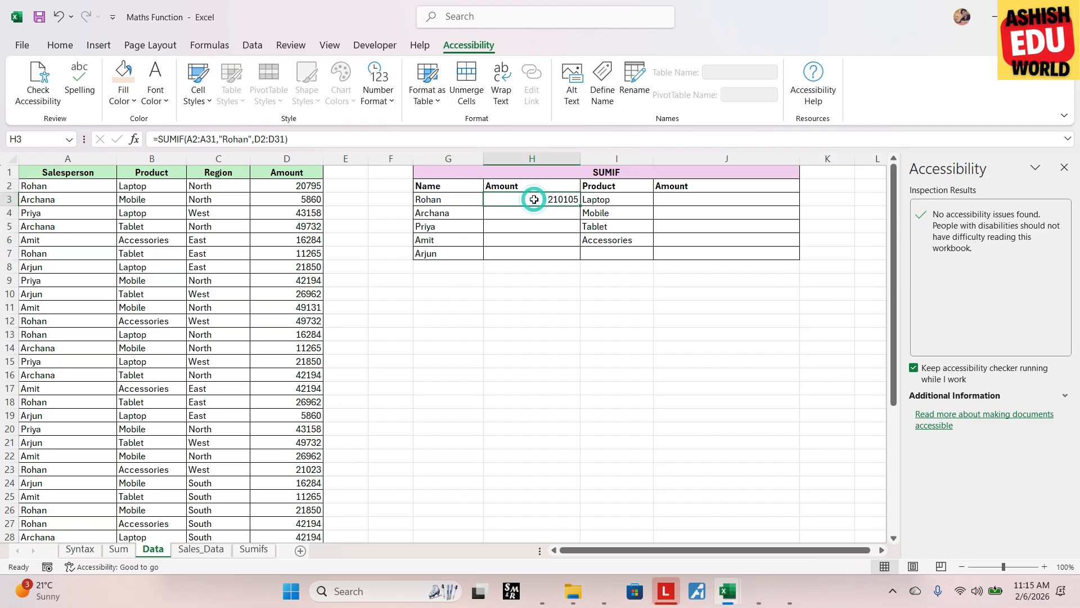
pyautogui.click(534, 216)
pyautogui.click(541, 201)
pyautogui.click(515, 214)
pyautogui.click(509, 225)
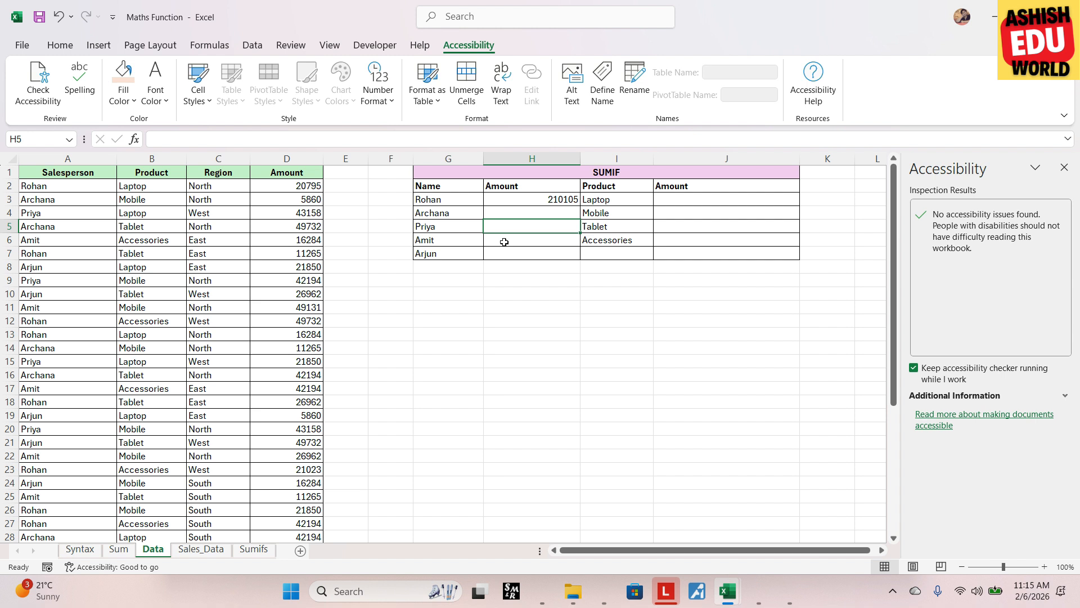
pyautogui.click(553, 198)
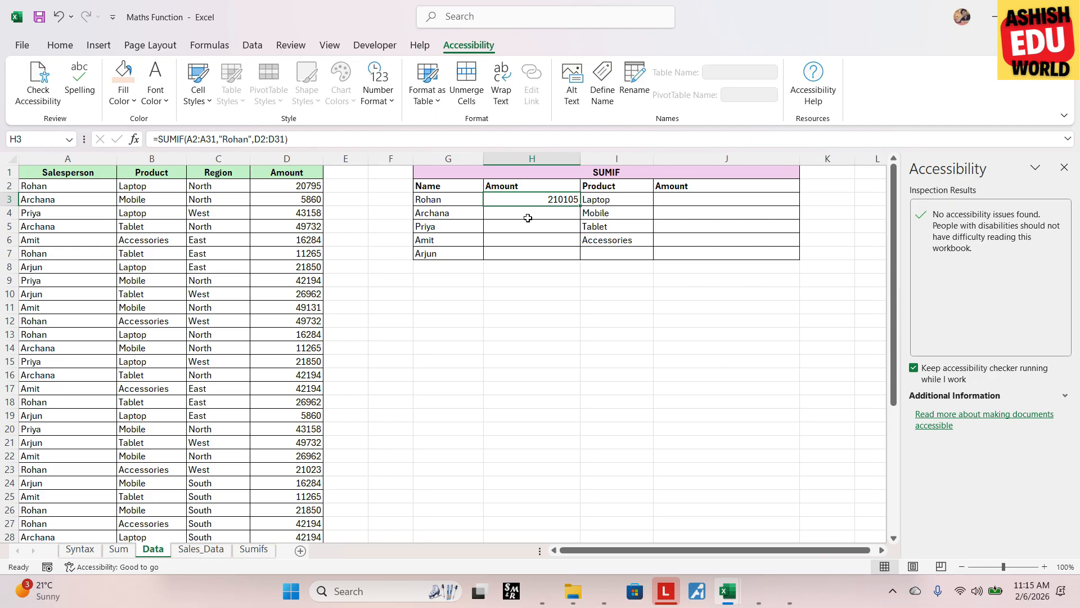
pyautogui.click(437, 198)
pyautogui.click(442, 214)
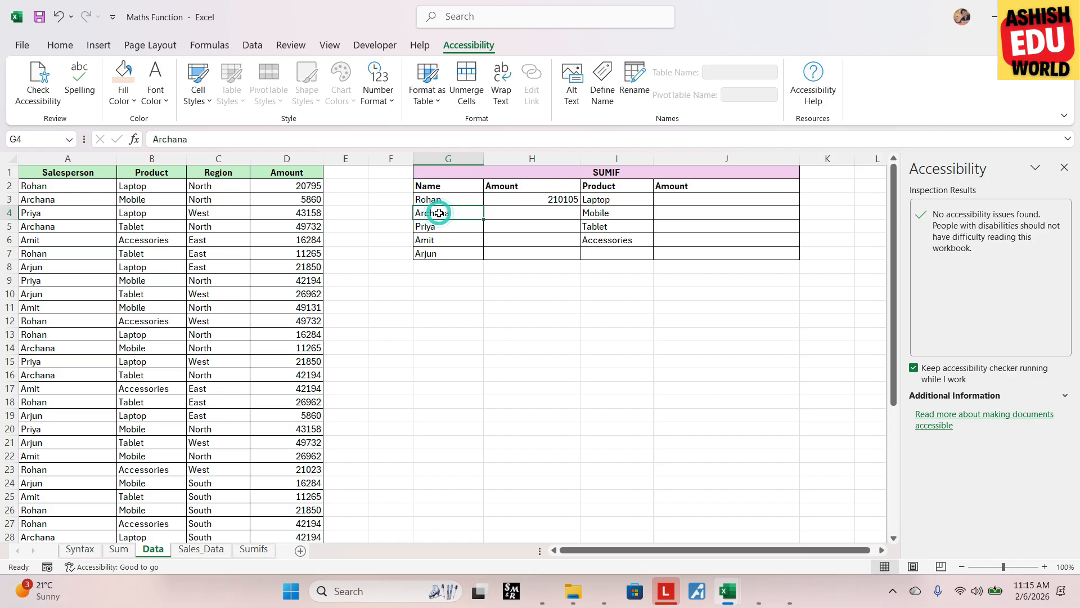
# Replace the quoted name criterion in H3's SUMIF formula with a reference to cell G3
pyautogui.click(539, 199)
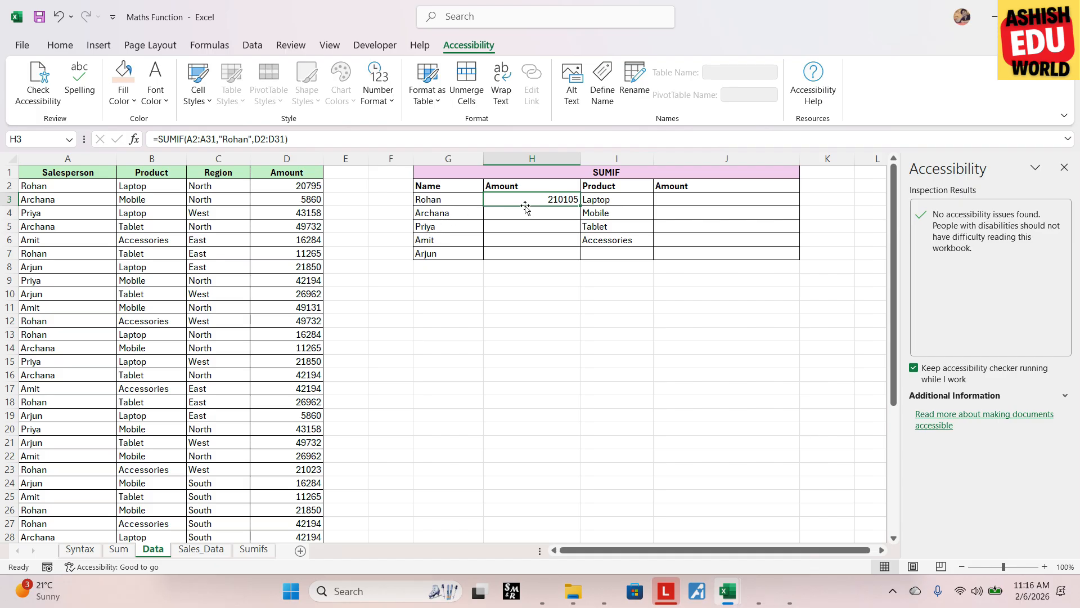
pyautogui.click(252, 140)
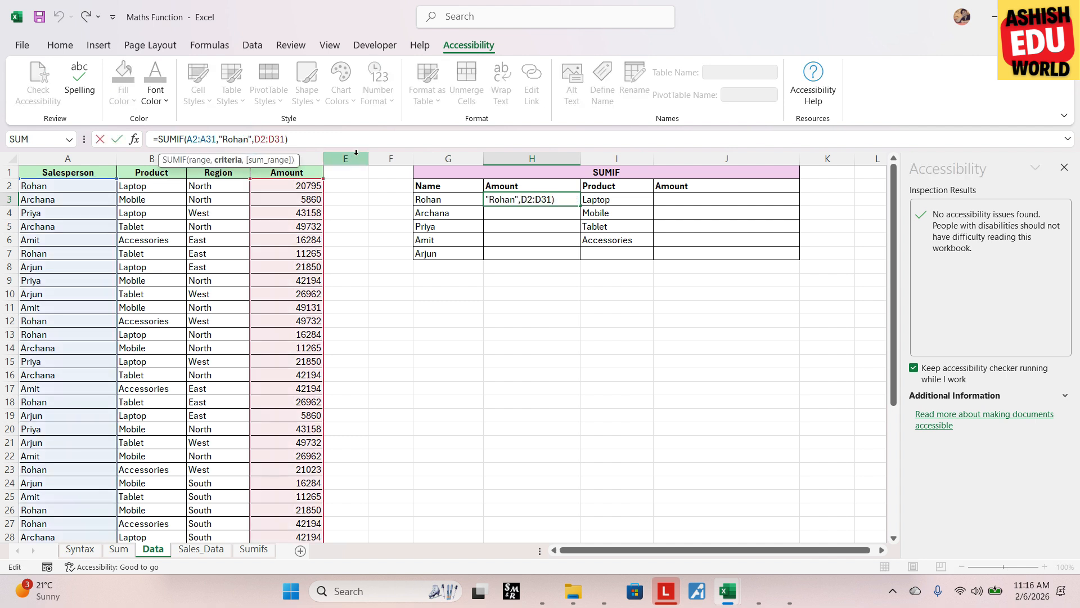
pyautogui.press('BackSpace')
pyautogui.press('BackSpace')
pyautogui.press('BackSpace')
pyautogui.press('BackSpace')
pyautogui.press('BackSpace')
pyautogui.press('BackSpace')
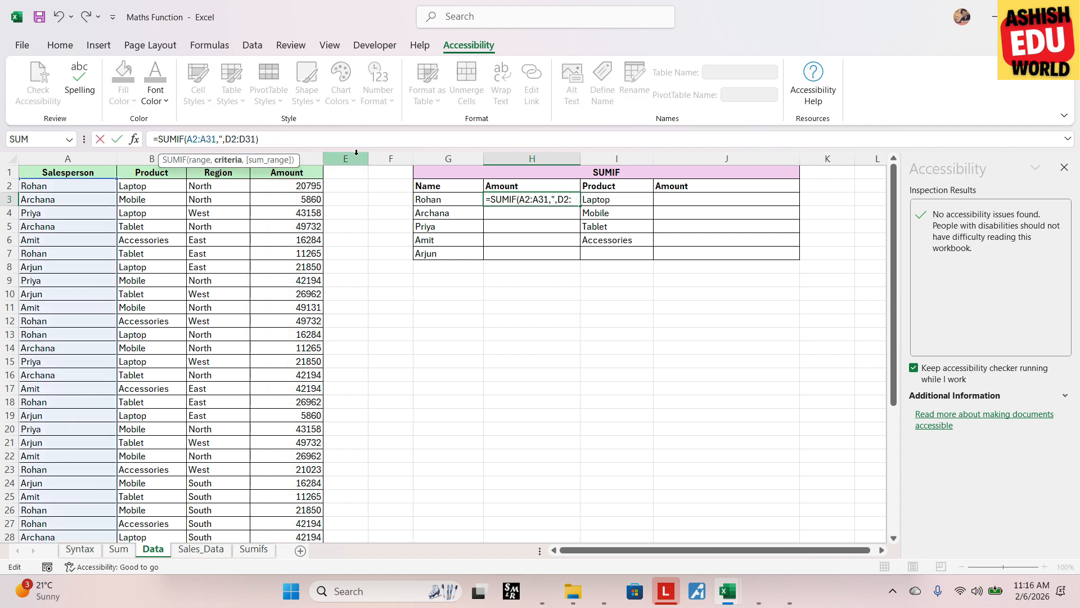
pyautogui.press('BackSpace')
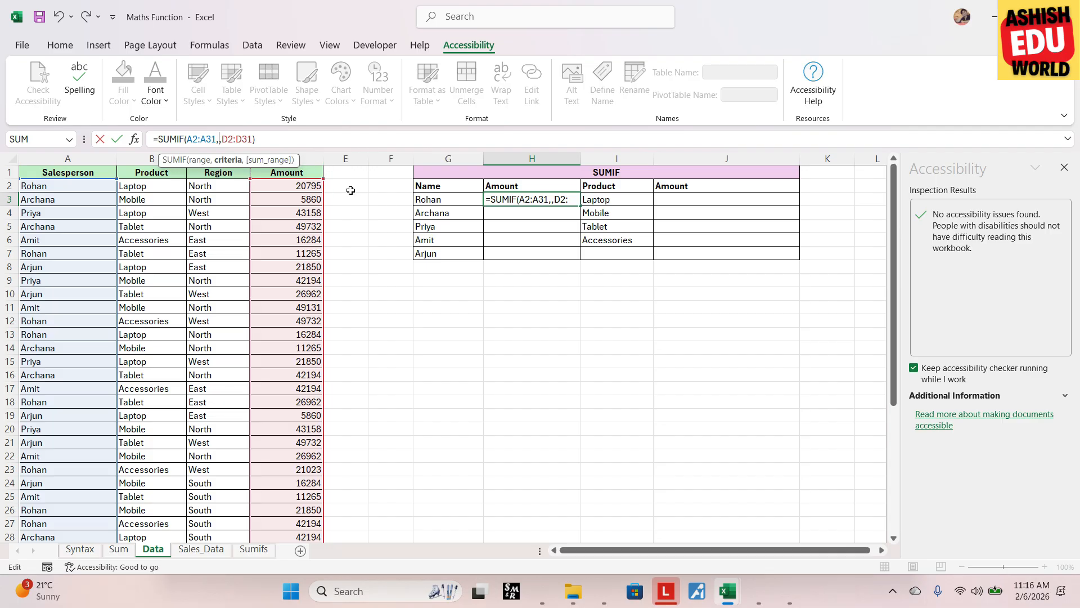
pyautogui.click(433, 199)
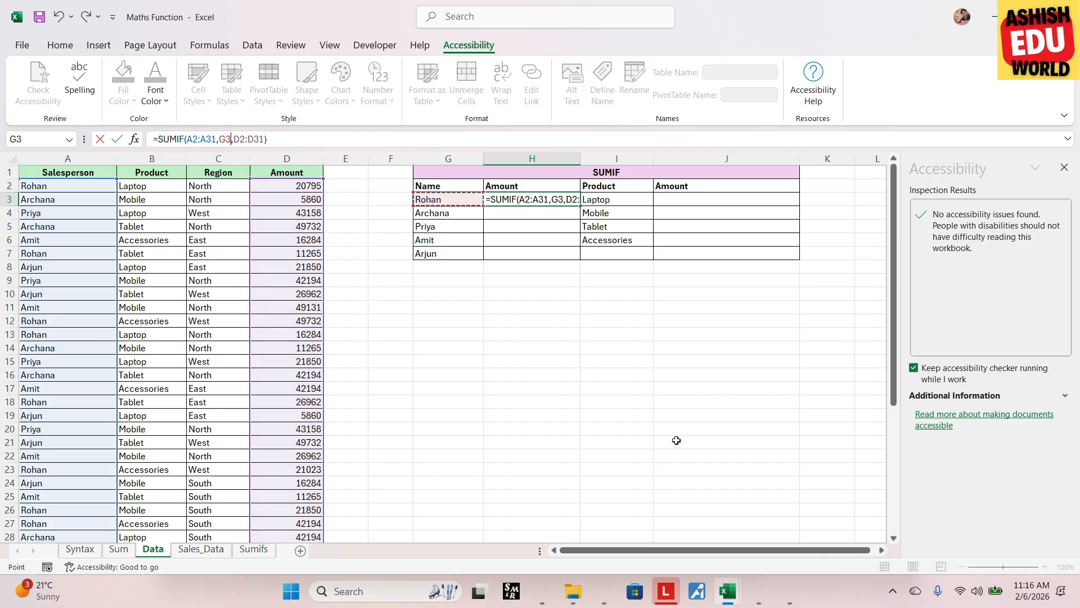
pyautogui.press('Return')
# Fill the SUMIF formula from H3 down through H7 for the remaining names
pyautogui.click(563, 199)
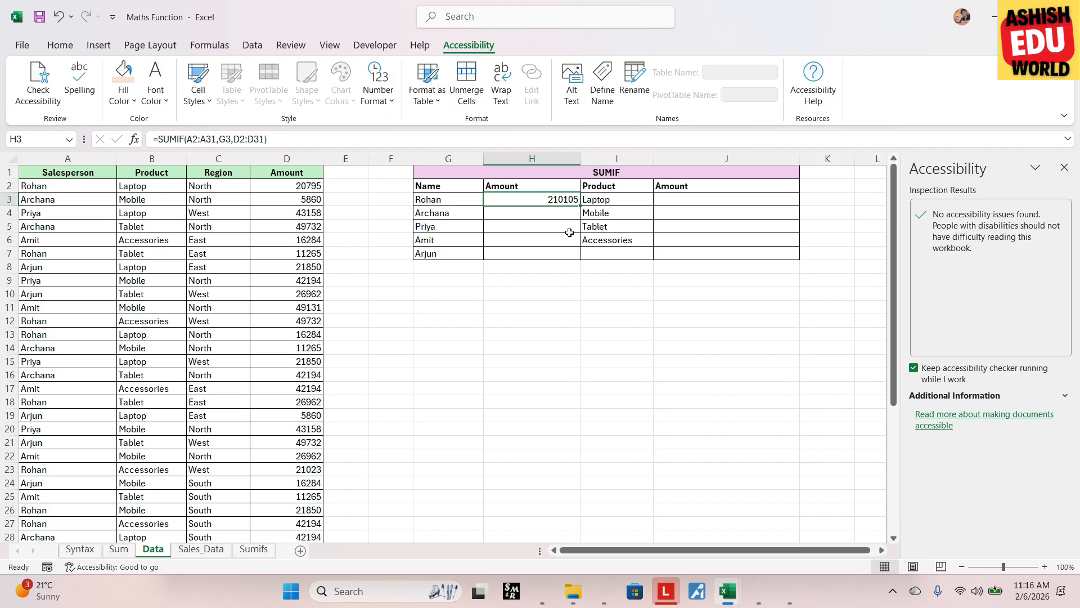
pyautogui.moveTo(580, 207); pyautogui.dragTo(579, 257)
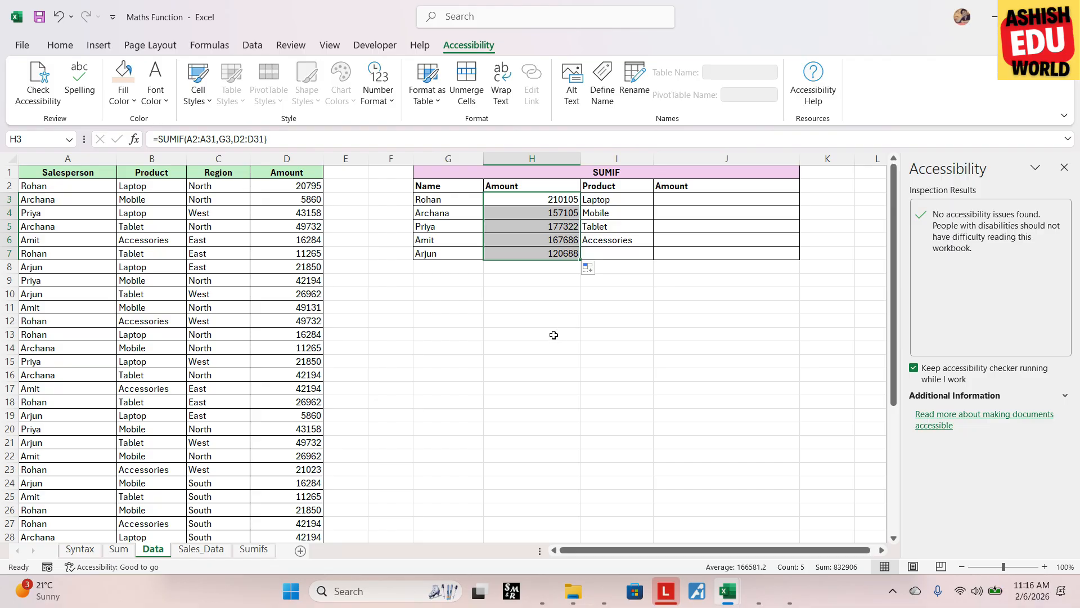
pyautogui.click(558, 214)
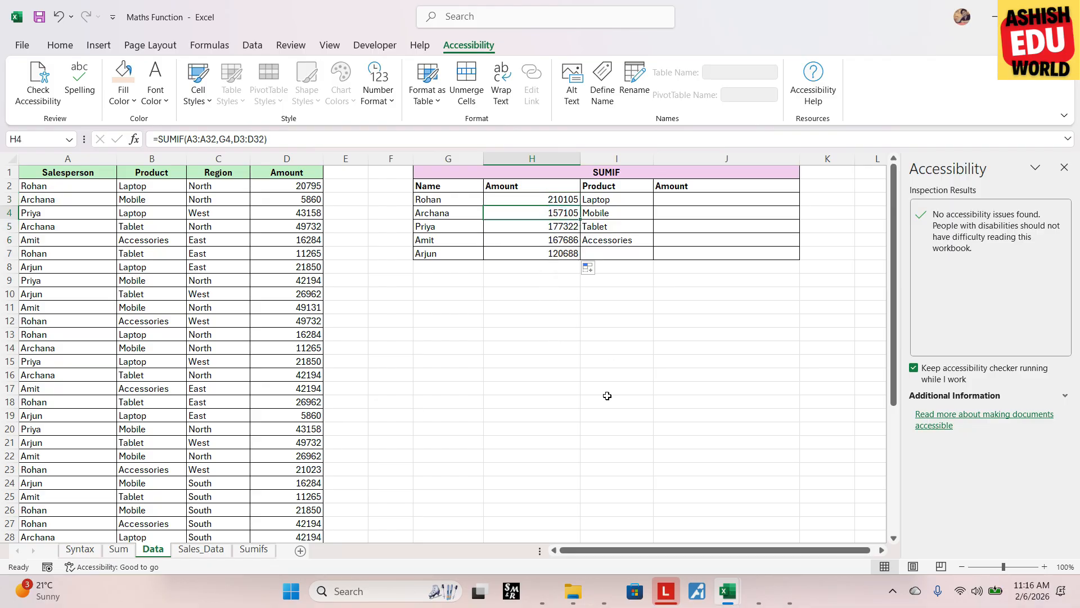
# Examine how the range references shift in the filled SUMIF formulas in H3:H7 compared with the sales data rows
pyautogui.click(530, 201)
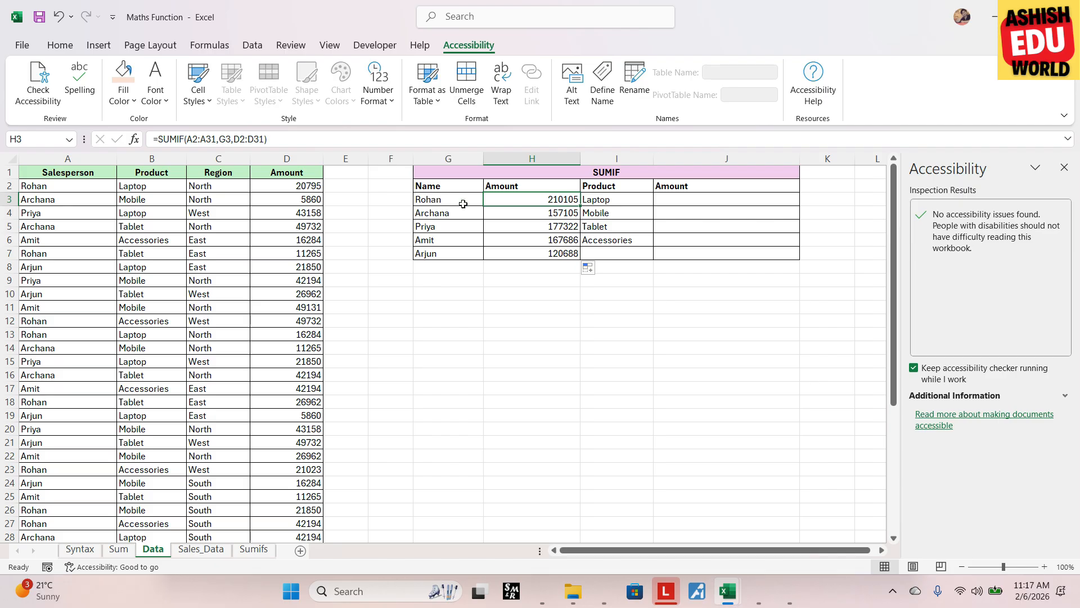
pyautogui.click(548, 214)
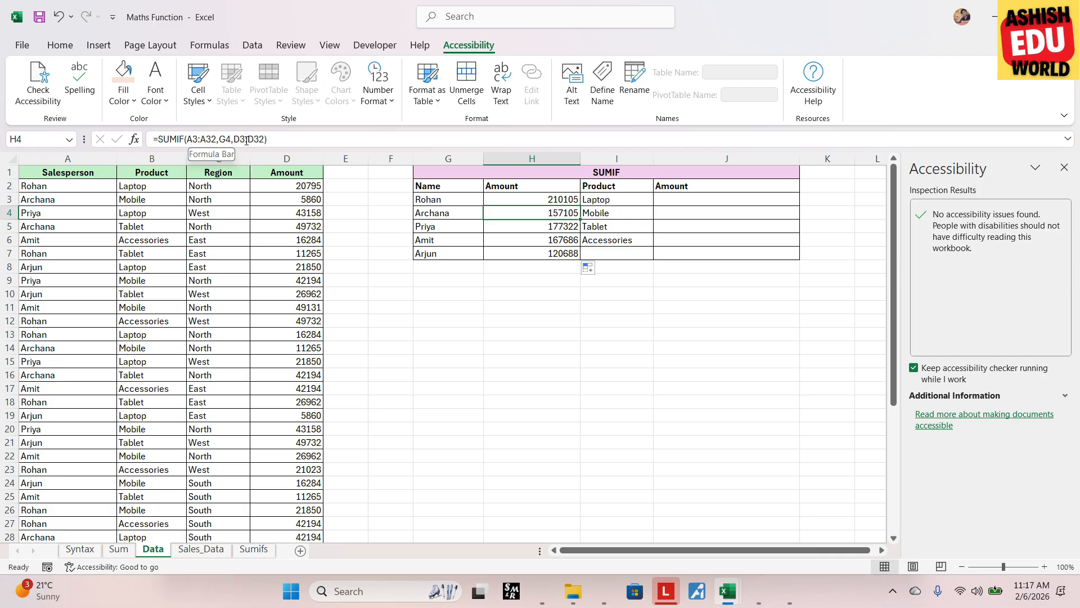
pyautogui.click(200, 140)
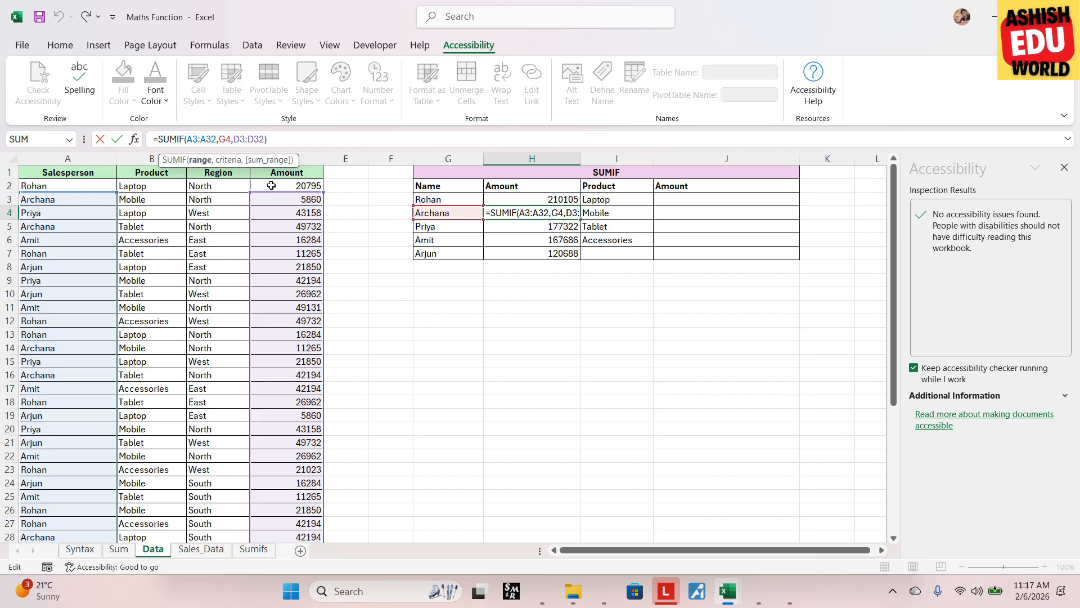
pyautogui.press('Return')
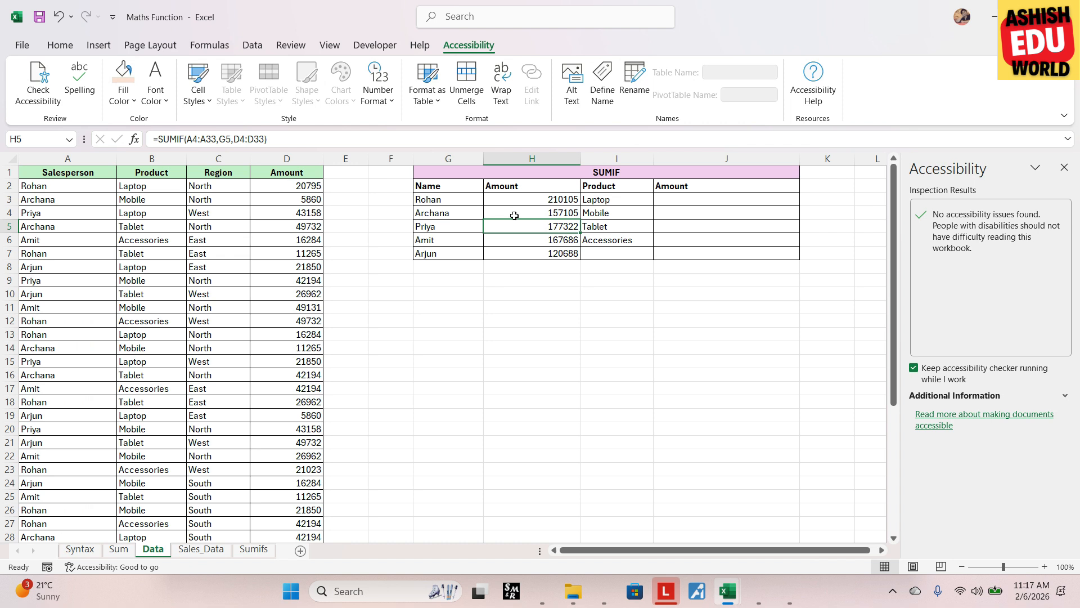
pyautogui.click(555, 240)
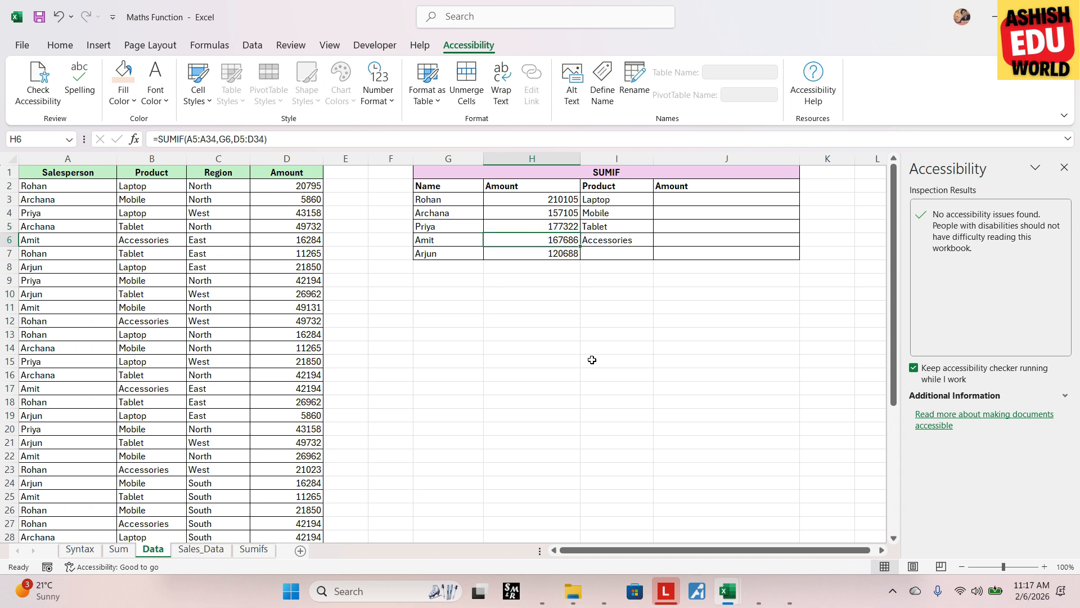
pyautogui.click(278, 139)
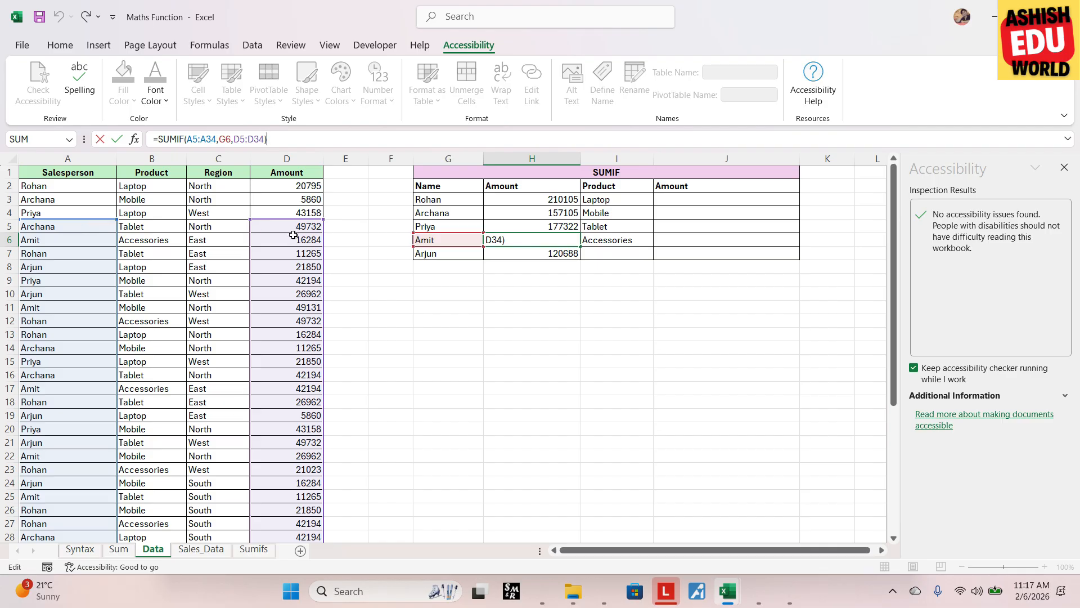
pyautogui.press('Return')
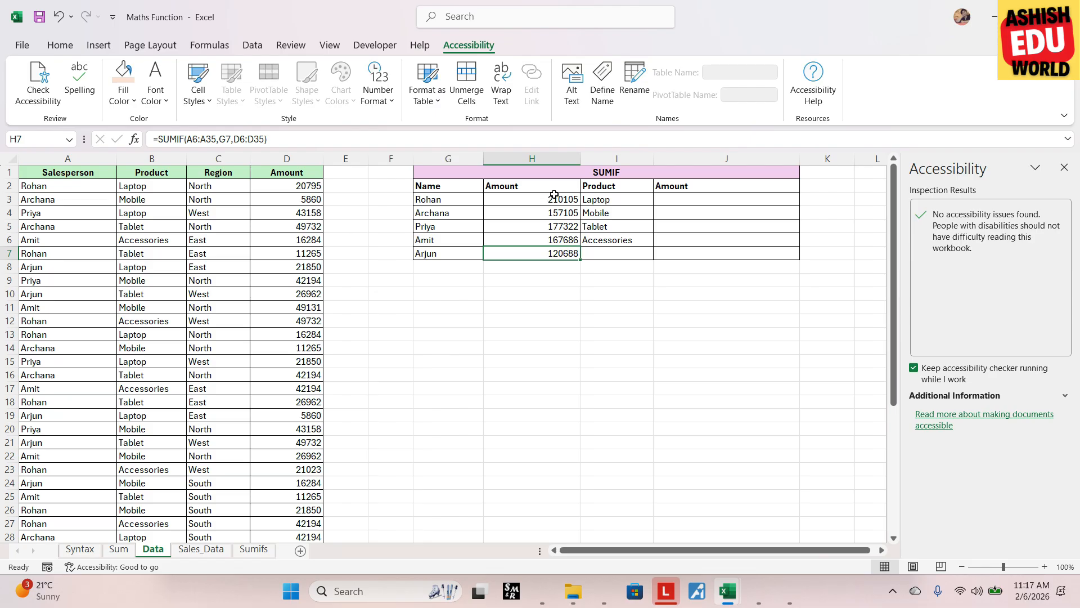
pyautogui.moveTo(555, 201); pyautogui.dragTo(557, 254)
pyautogui.click(560, 213)
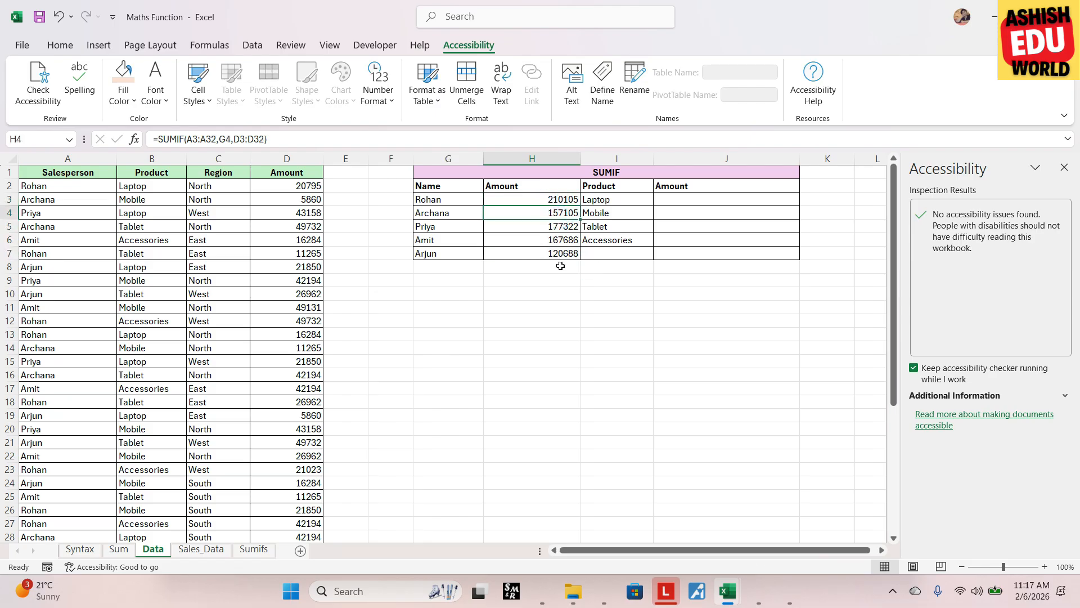
# Make the criteria range in H3's SUMIF formula absolute as $A$2:$A$31
pyautogui.click(552, 201)
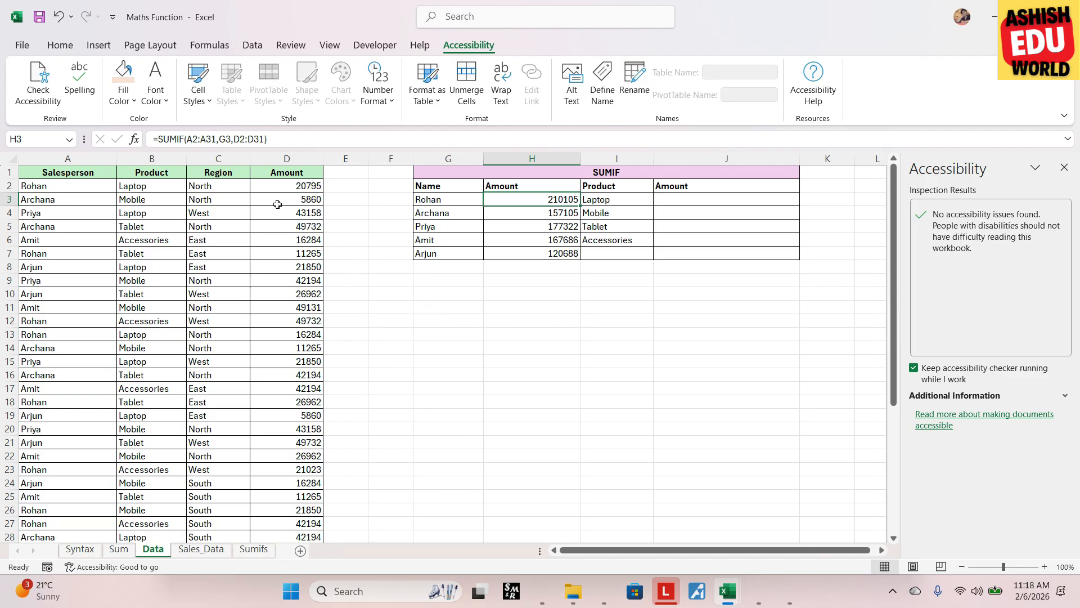
pyautogui.click(282, 140)
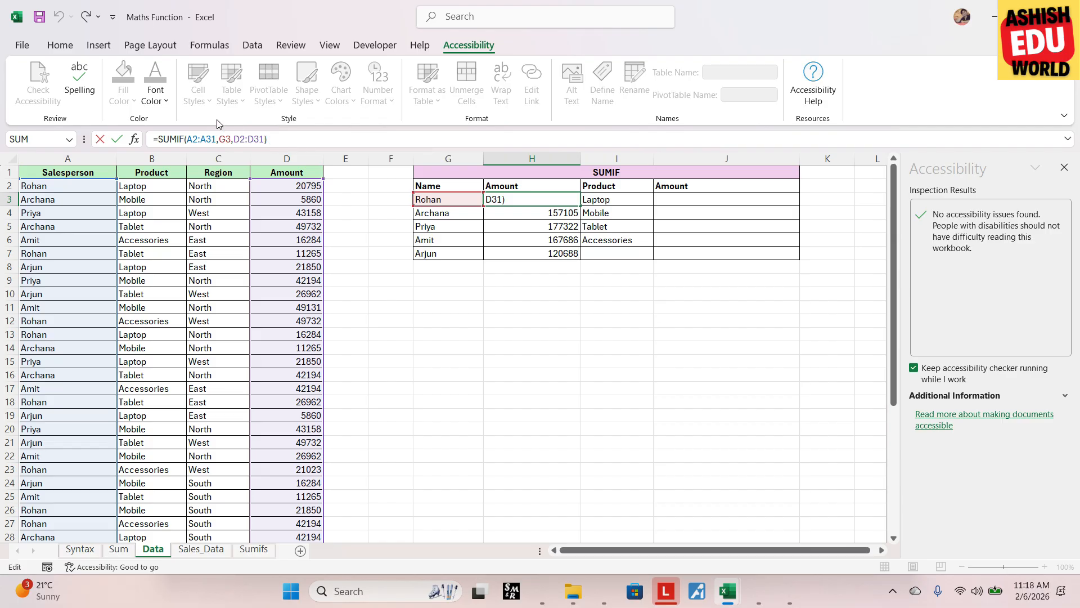
pyautogui.click(189, 141)
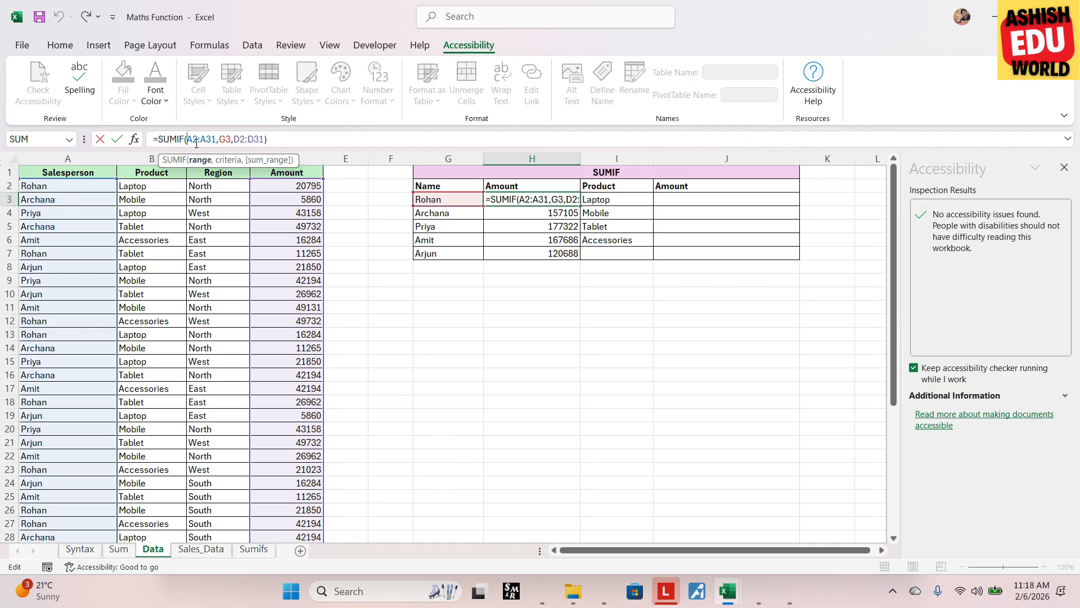
pyautogui.write('$')
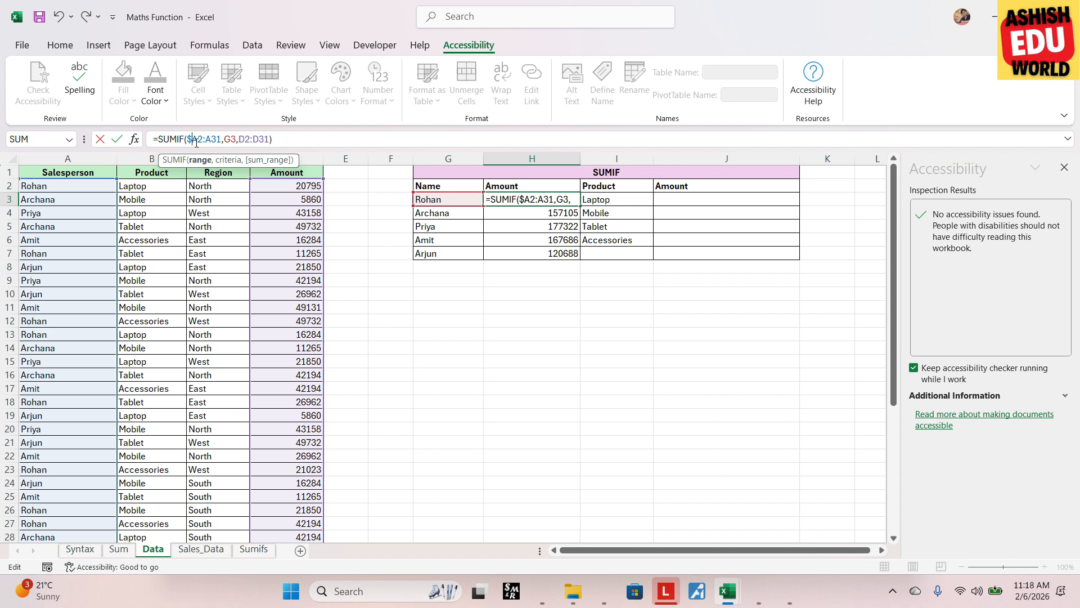
pyautogui.click(198, 139)
pyautogui.write('$')
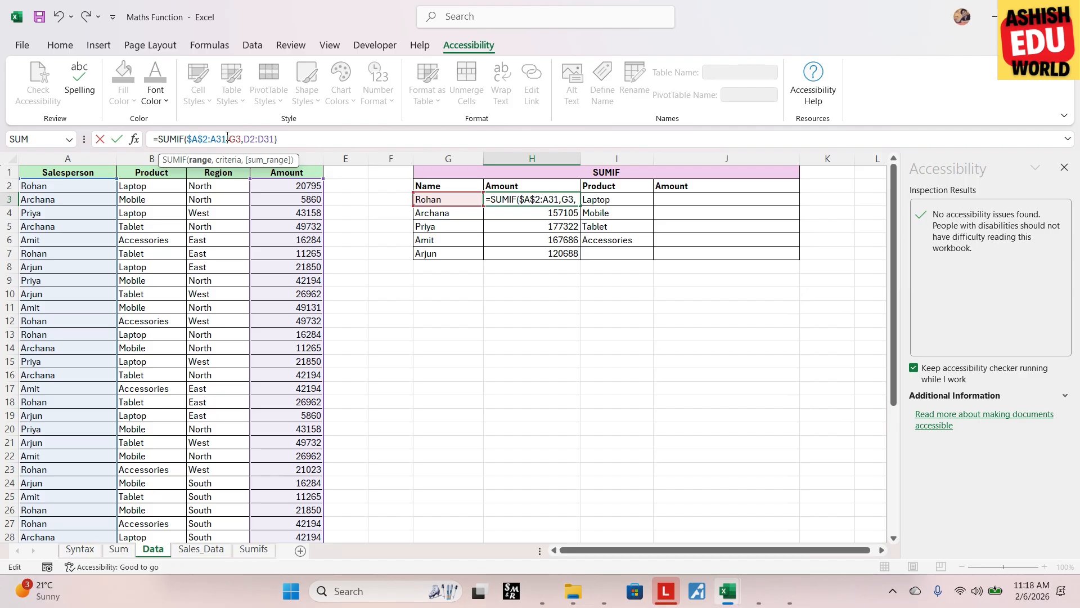
pyautogui.click(224, 141)
pyautogui.press('F4')
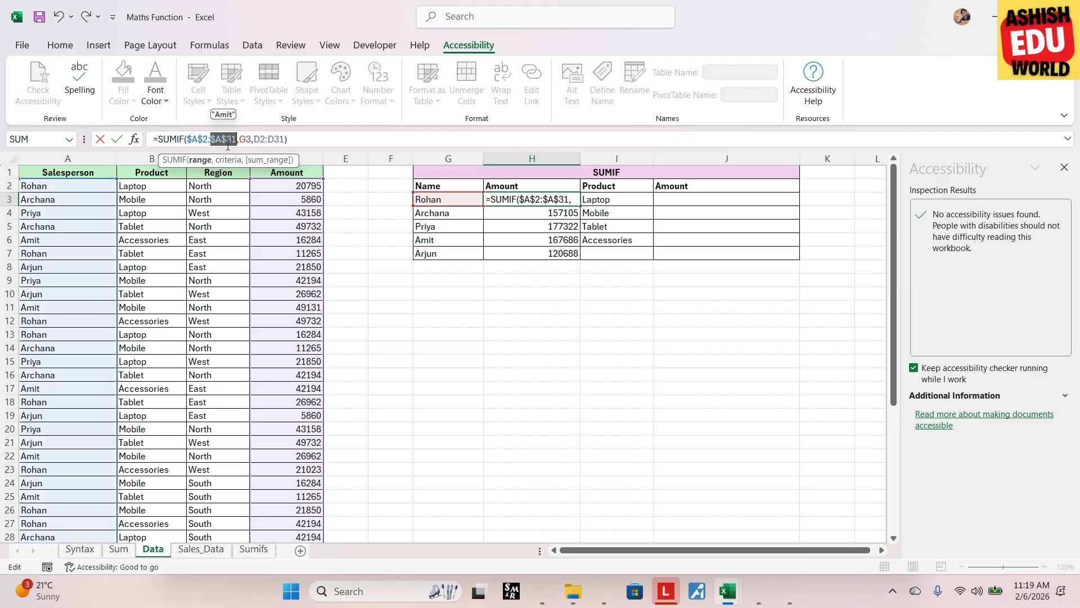
# Make the sum range in H3's SUMIF formula absolute as $D$2:$D$31 and commit the formula
pyautogui.click(268, 140)
pyautogui.click(265, 141)
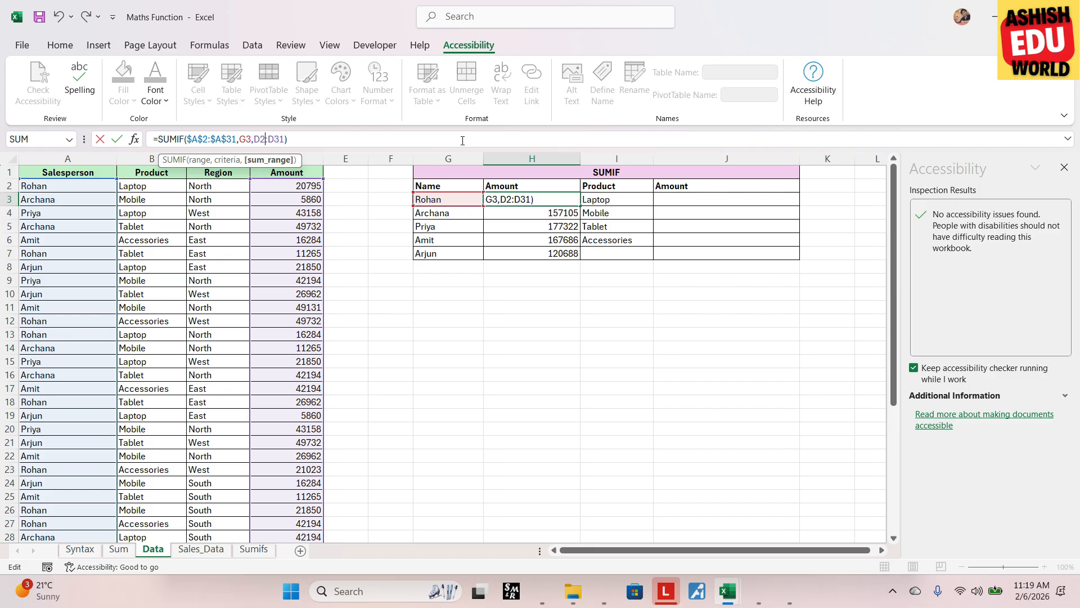
pyautogui.press('F4')
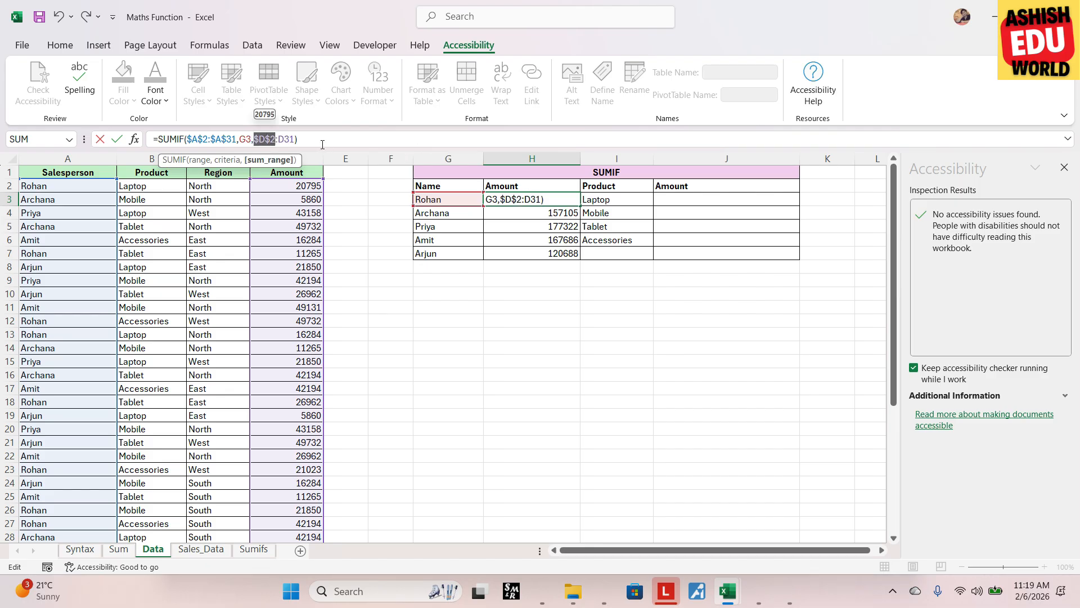
pyautogui.click(292, 139)
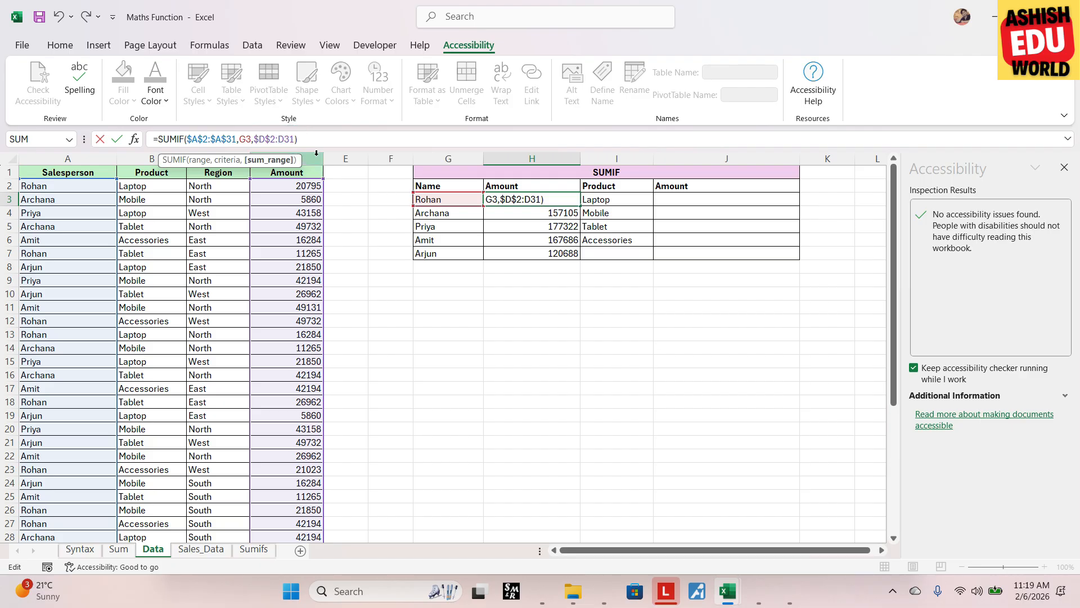
pyautogui.press('F4')
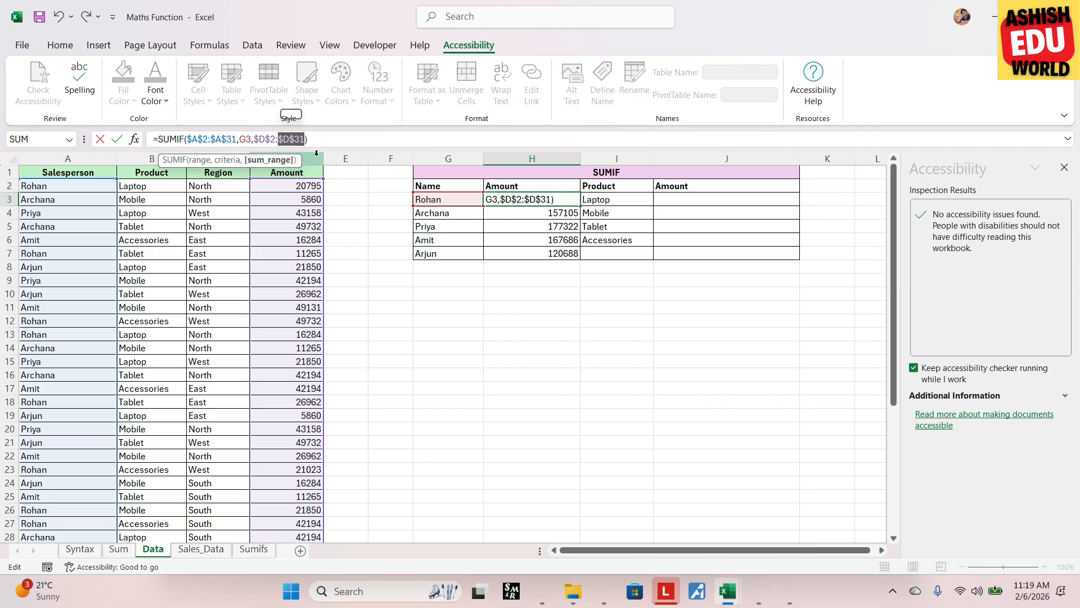
pyautogui.press('Return')
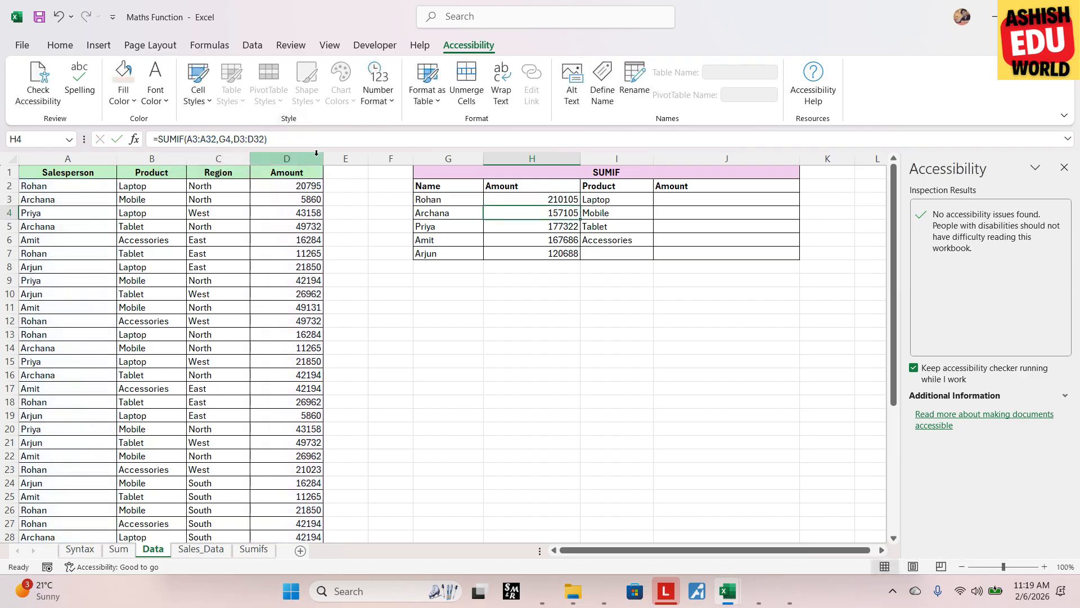
# Fill the SUMIF formula with absolute ranges from H3 down through H7
pyautogui.click(552, 201)
pyautogui.moveTo(579, 207); pyautogui.dragTo(580, 256)
pyautogui.click(565, 212)
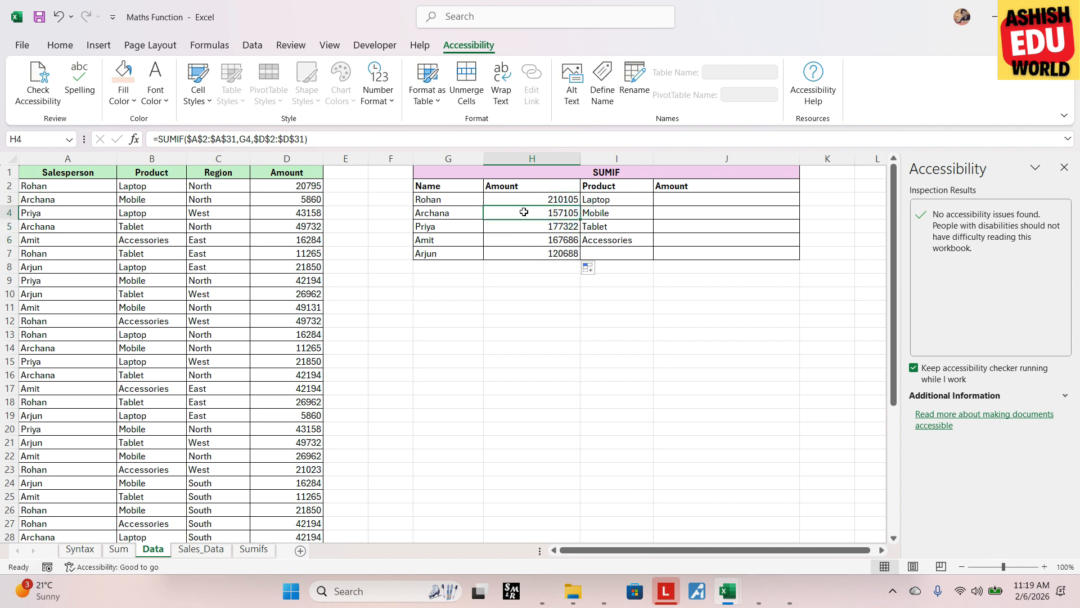
# Compare the formulas in H3, H4 and H7 to check their locked ranges and the relative name reference
pyautogui.click(554, 199)
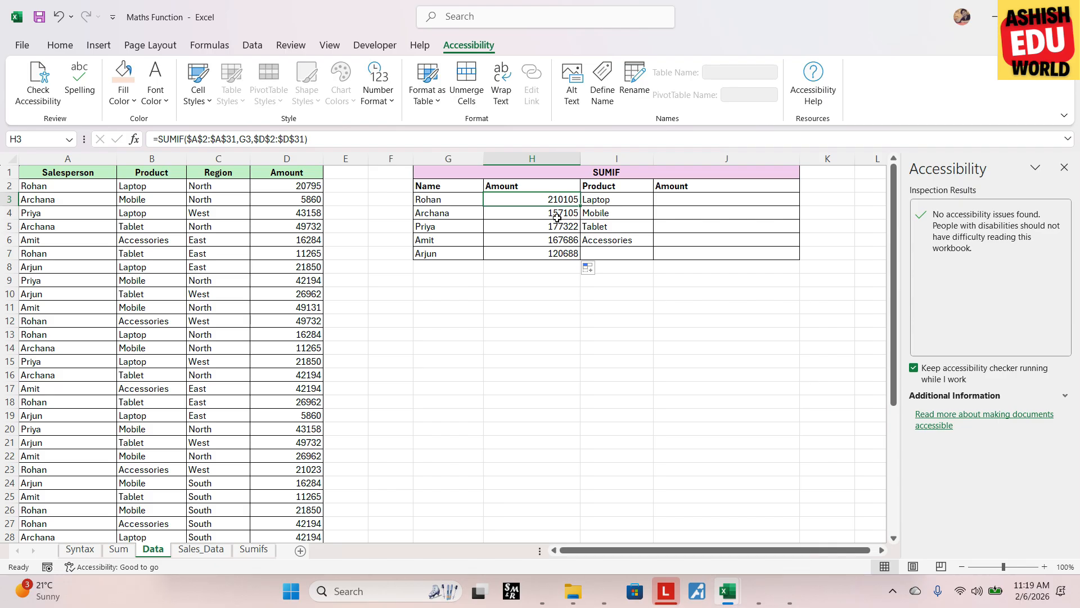
pyautogui.click(547, 213)
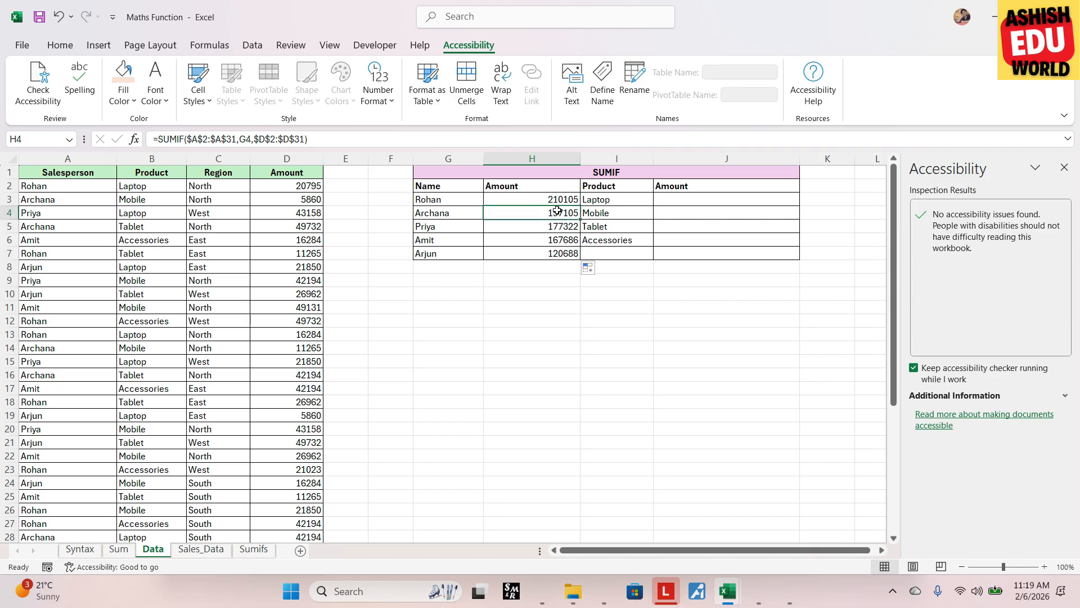
pyautogui.click(559, 200)
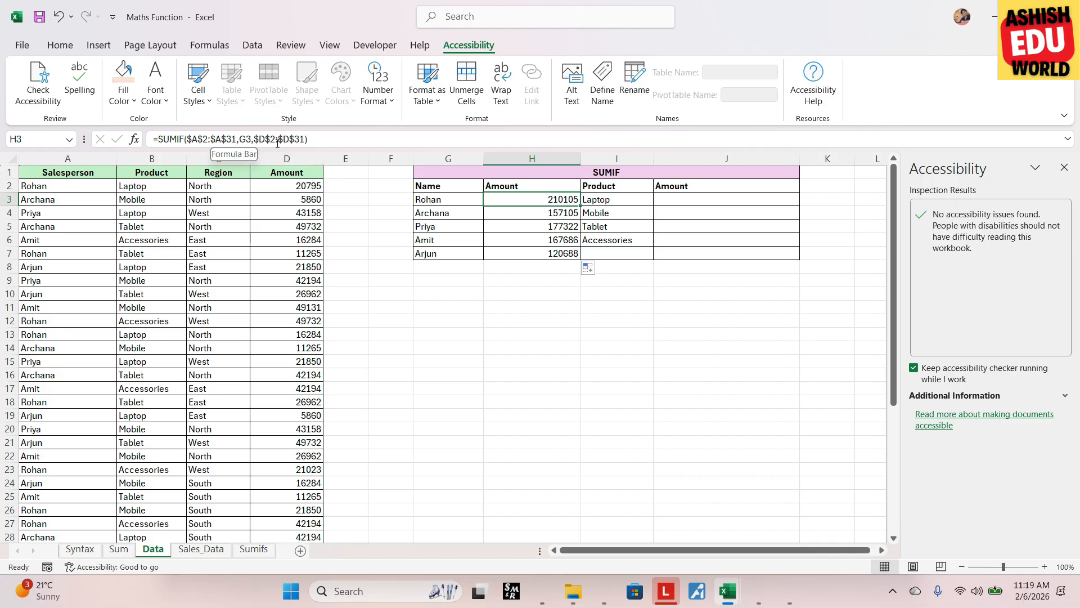
pyautogui.click(556, 208)
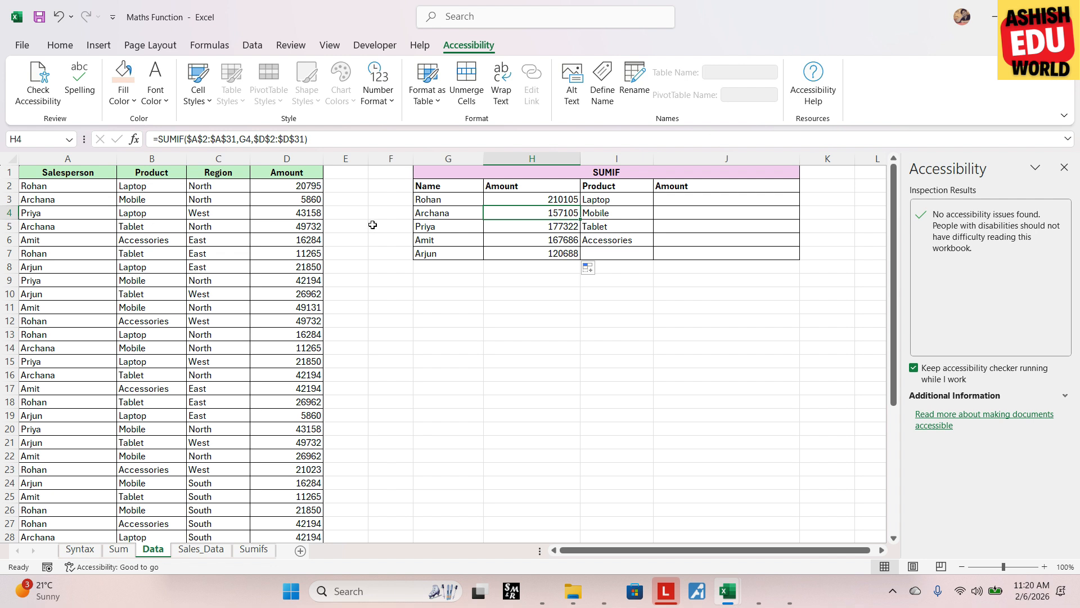
pyautogui.click(426, 215)
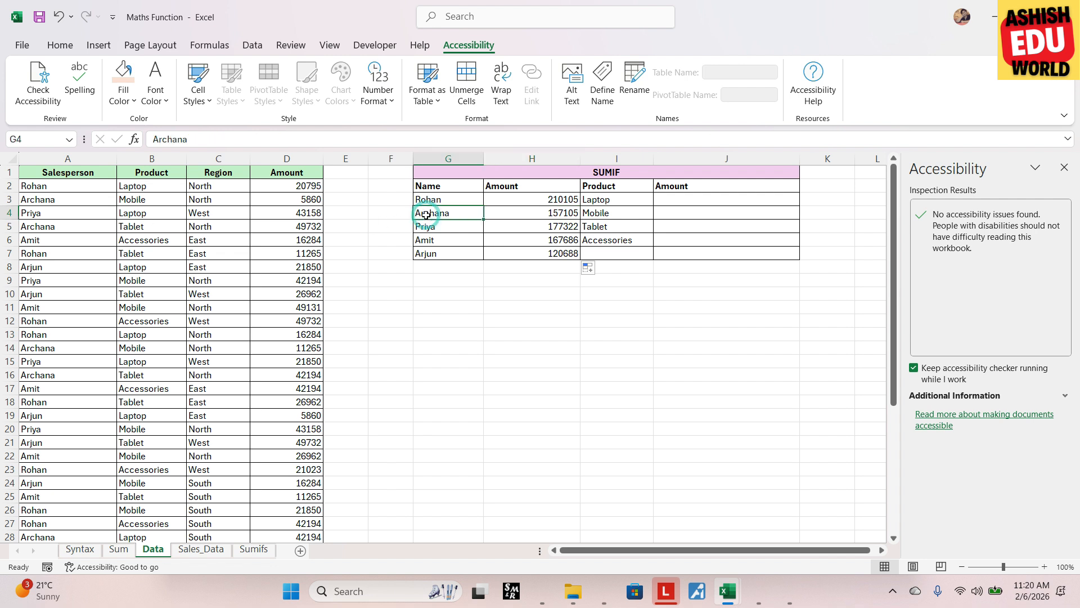
pyautogui.click(544, 252)
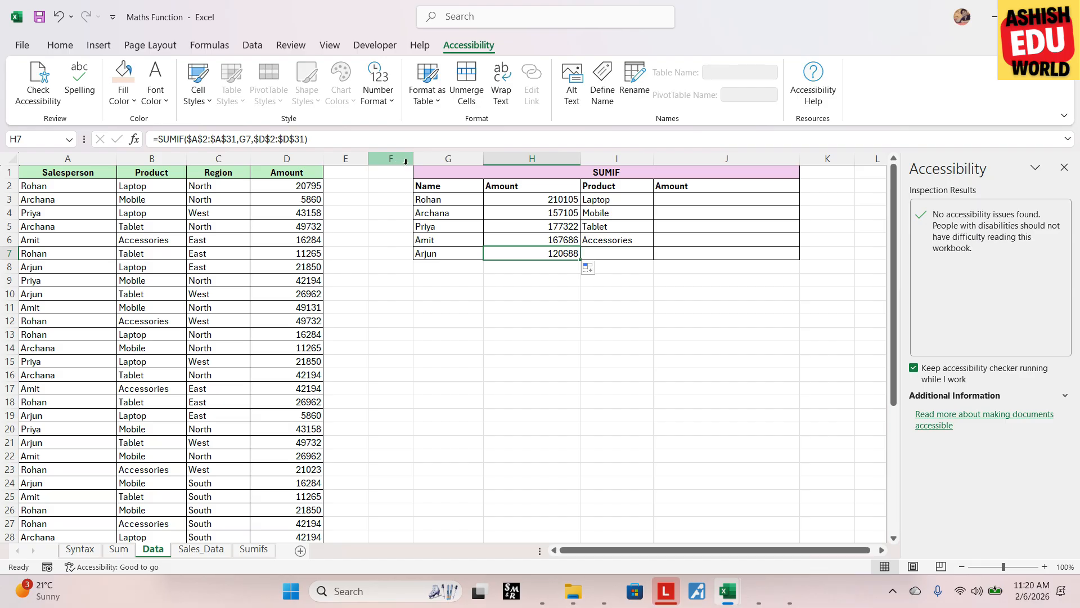
# Start a SUMIF formula in J3 with product range B2:B31 and cell I3 as the criterion
pyautogui.click(683, 201)
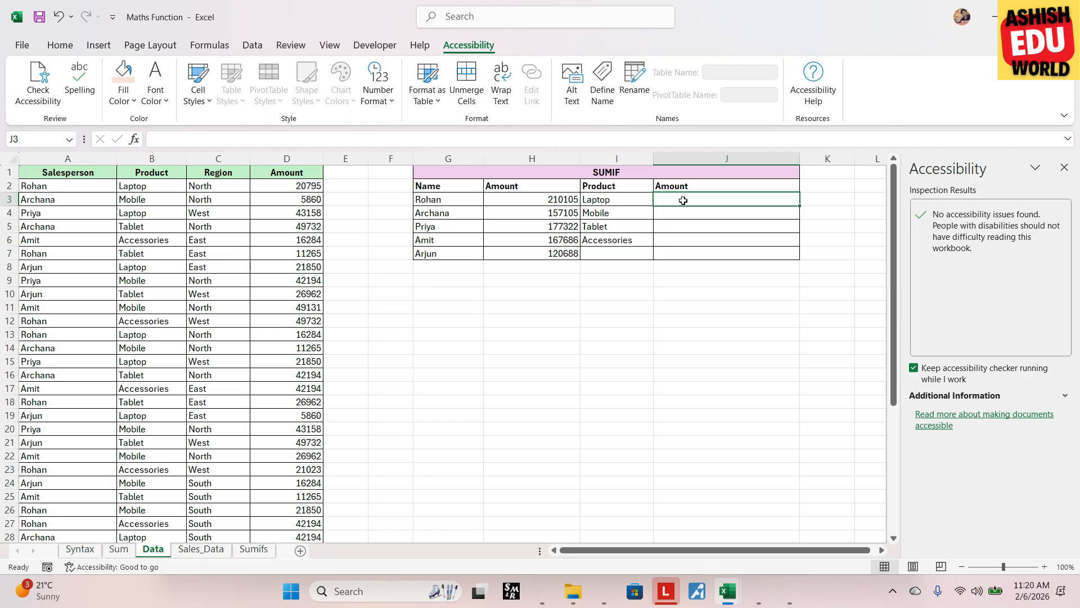
pyautogui.write('=sumif')
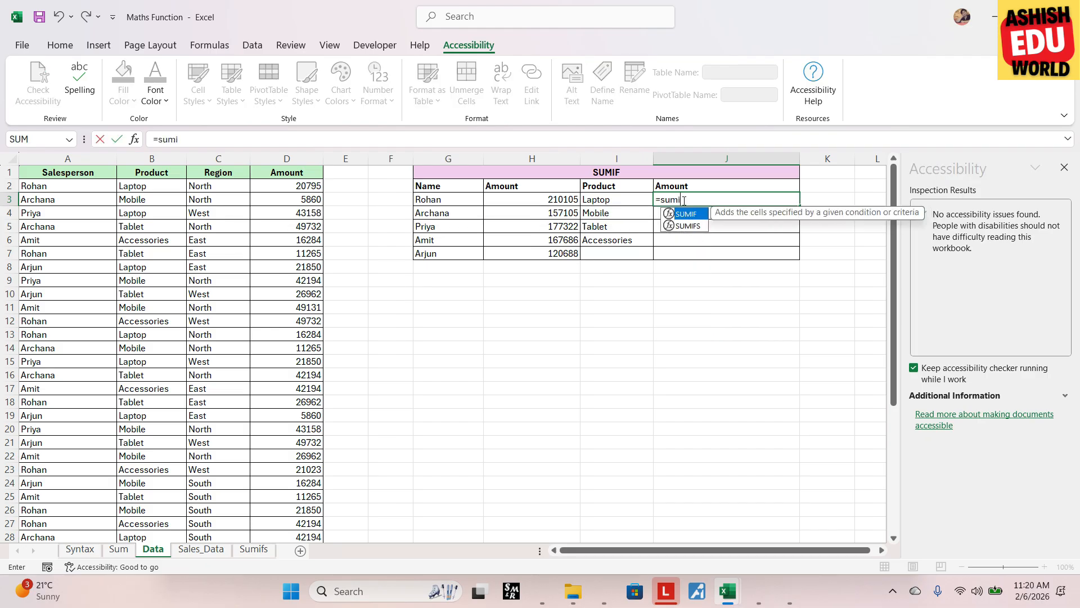
pyautogui.press('Tab')
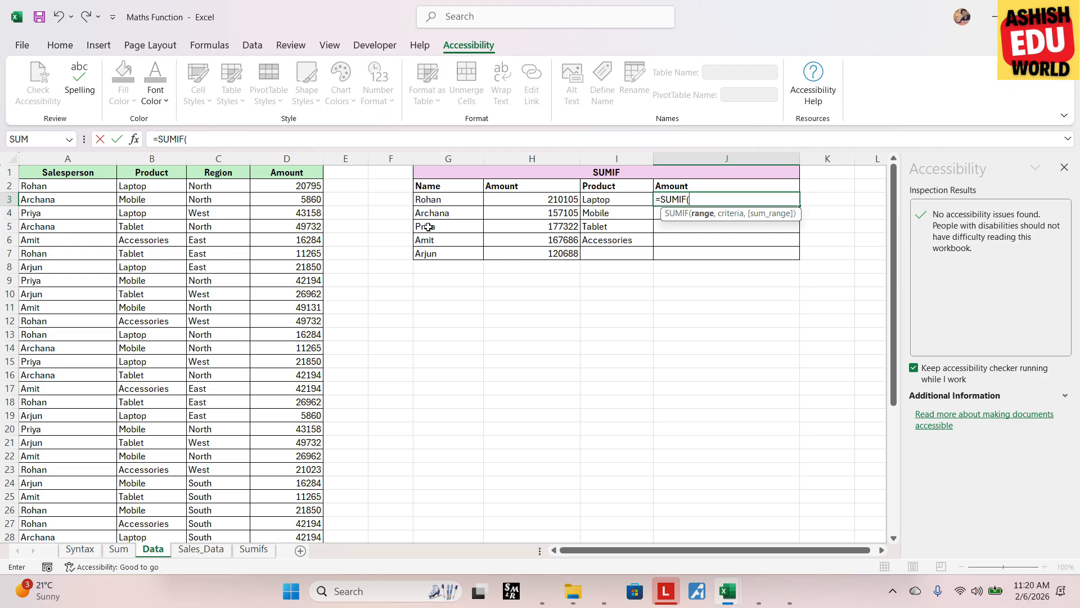
pyautogui.click(136, 187)
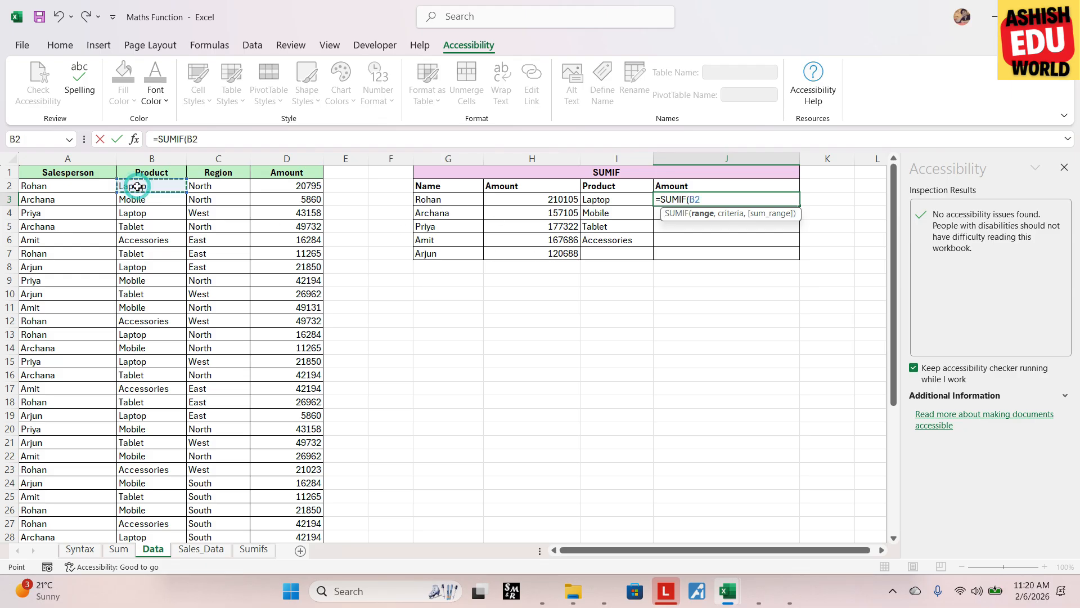
pyautogui.hotkey('ctrl', 'shift', 'Down')
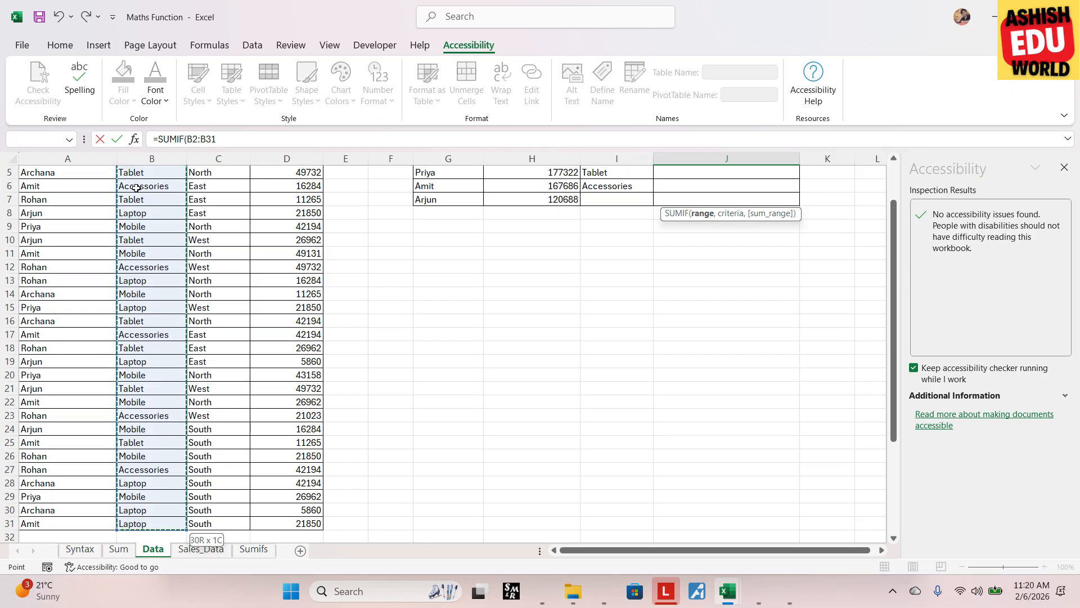
pyautogui.write(',')
pyautogui.scroll(2, 452, 308)
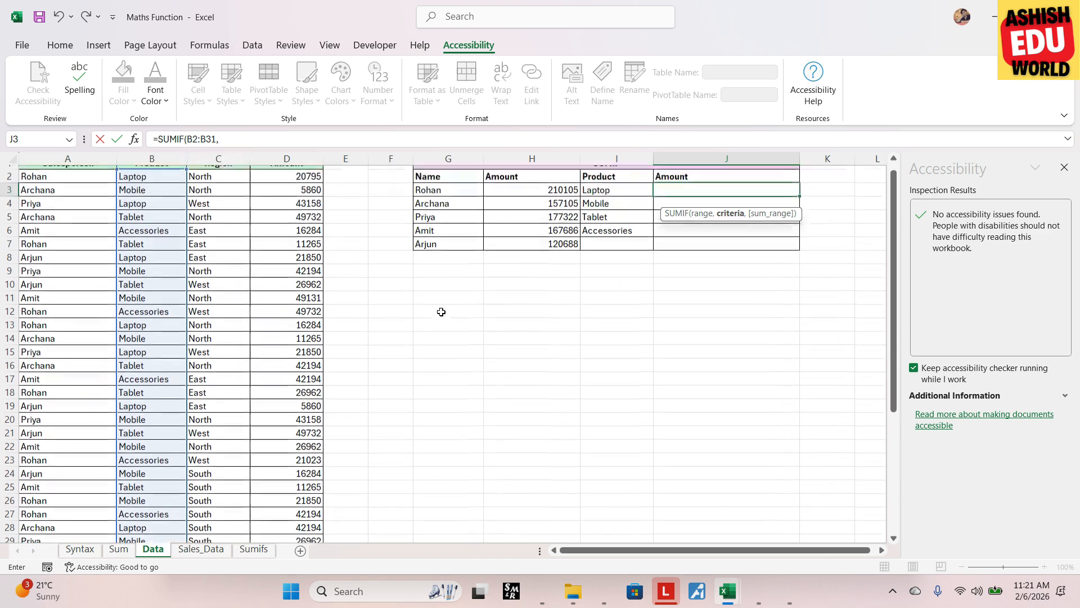
pyautogui.click(595, 200)
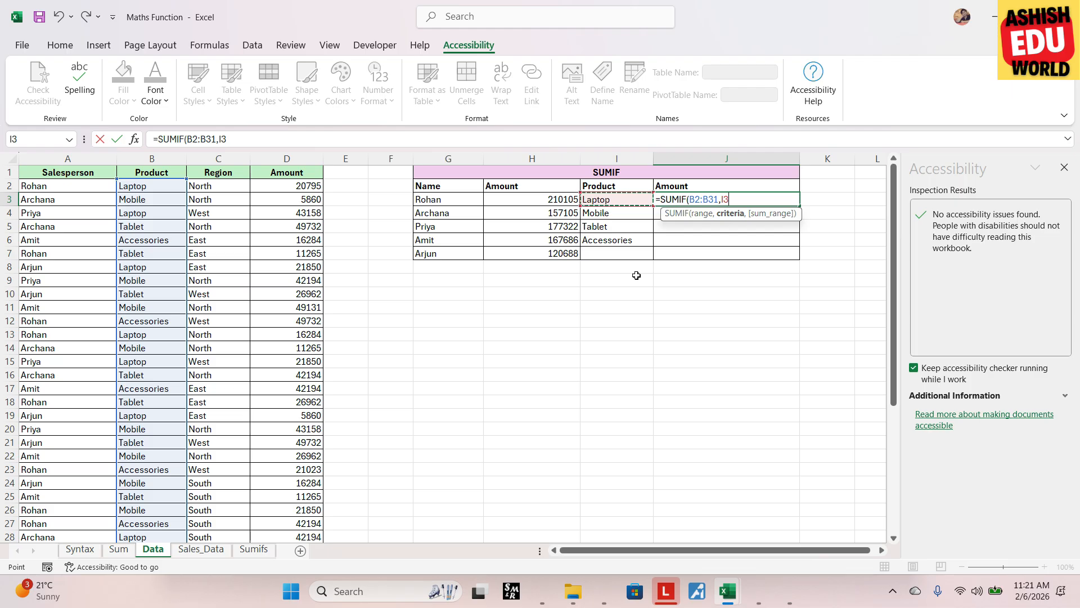
# Add D2:D31 as the sum range of J3's SUMIF formula and close its parenthesis
pyautogui.write(',')
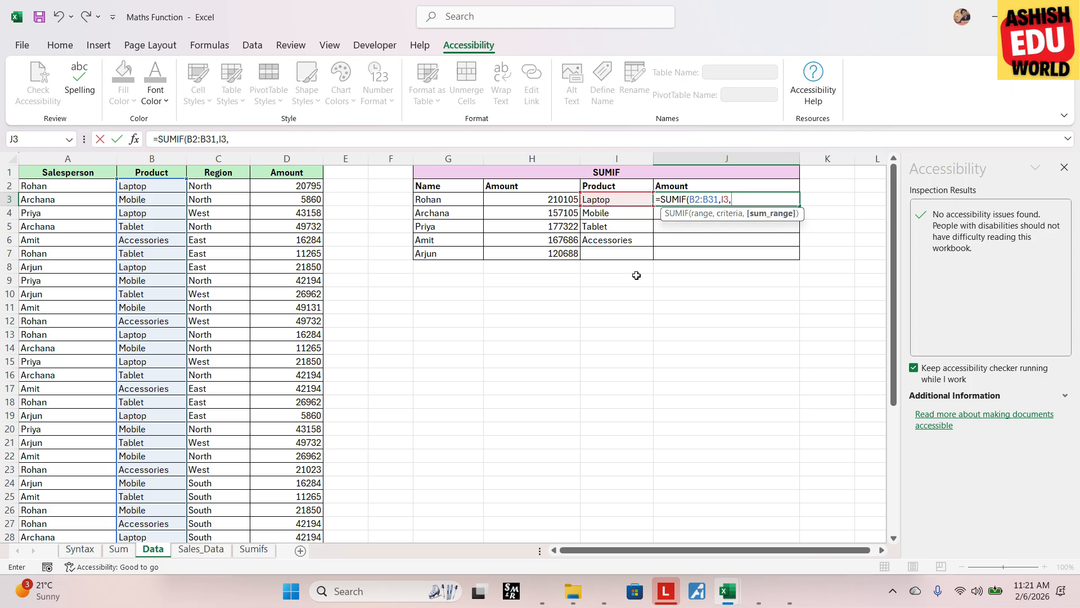
pyautogui.click(283, 186)
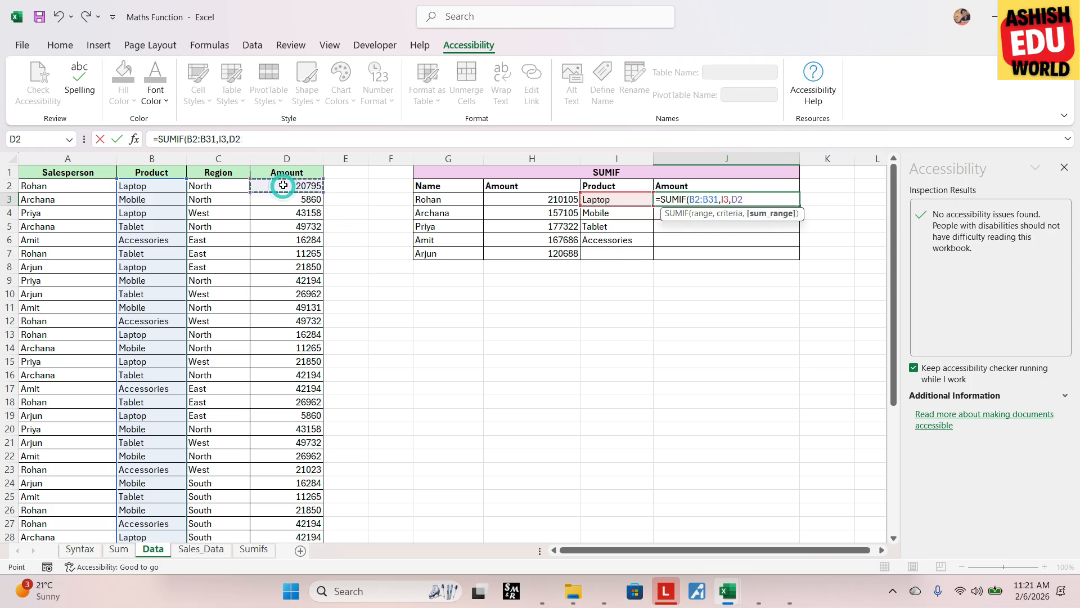
pyautogui.hotkey('ctrl', 'shift', 'Down')
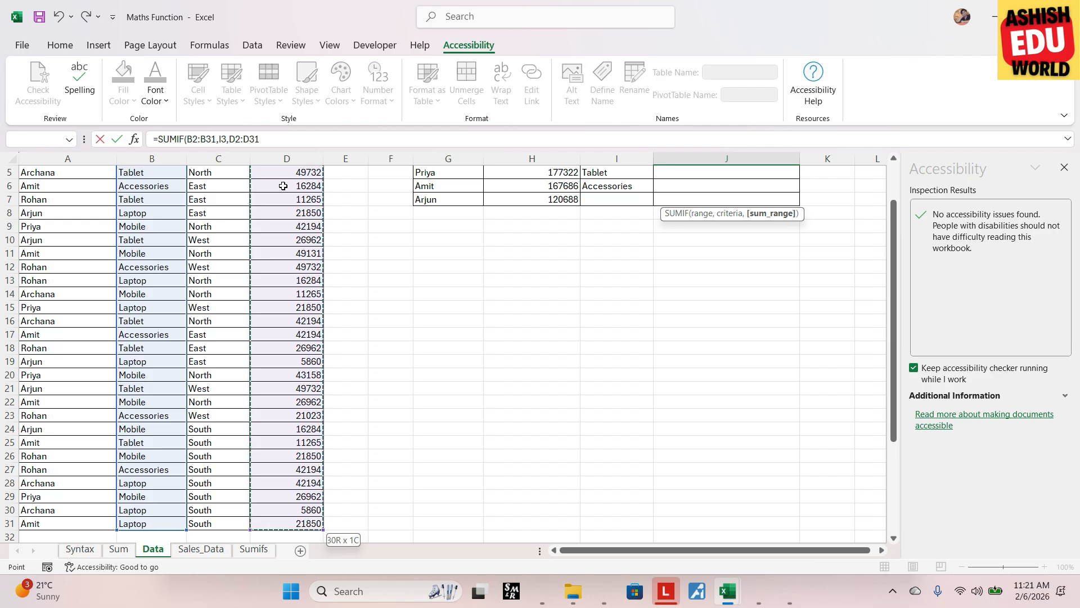
pyautogui.scroll(2, 552, 290)
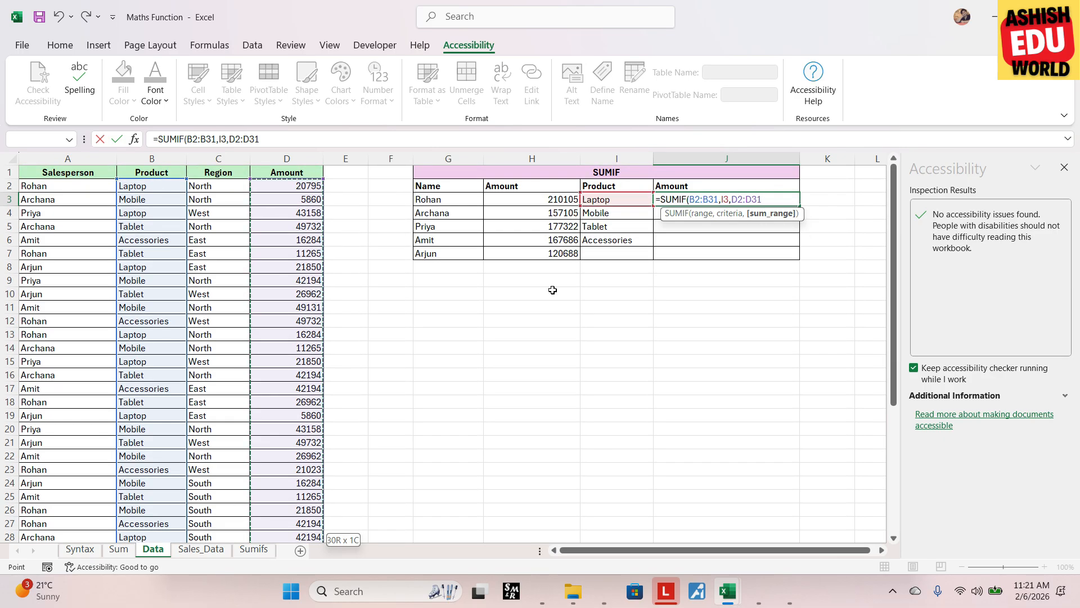
pyautogui.write(')')
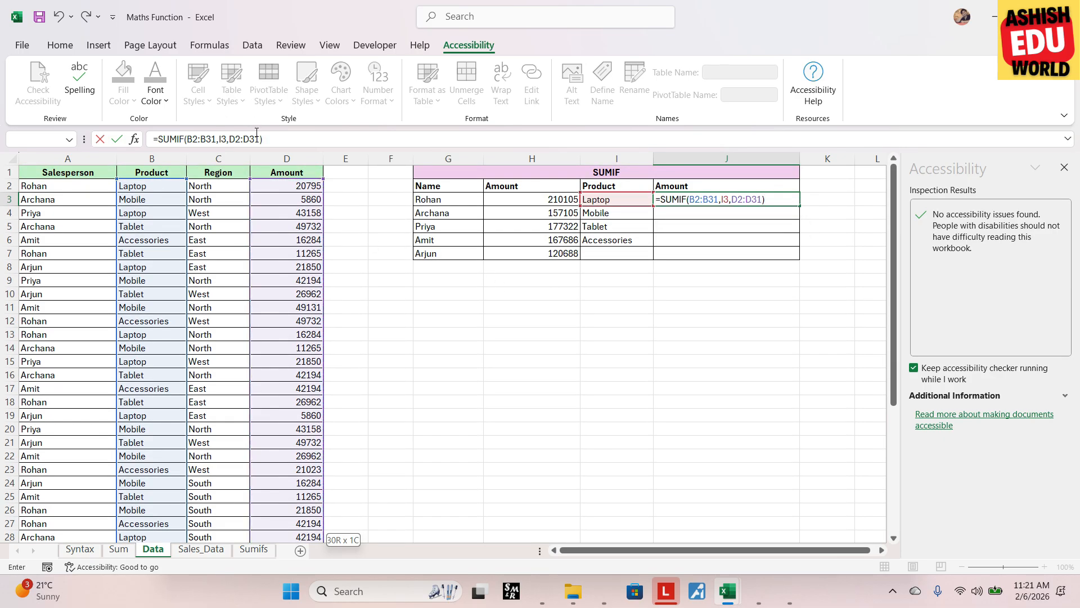
# Make both ranges in J3's SUMIF formula absolute as $D$2:$D$31 and $B$2:$B$31, and commit the formula
pyautogui.click(260, 141)
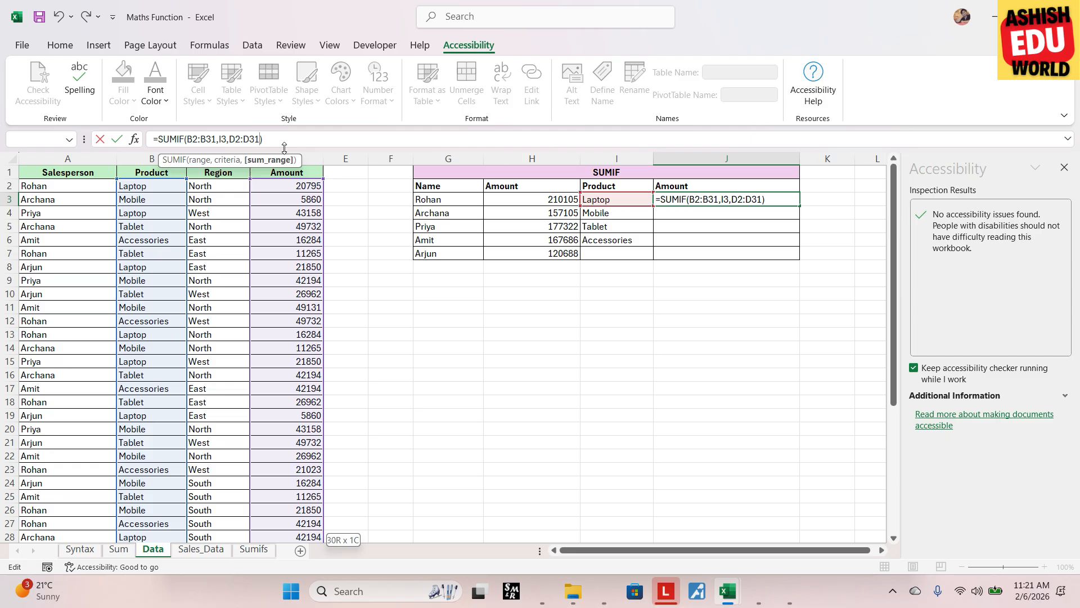
pyautogui.press('F4')
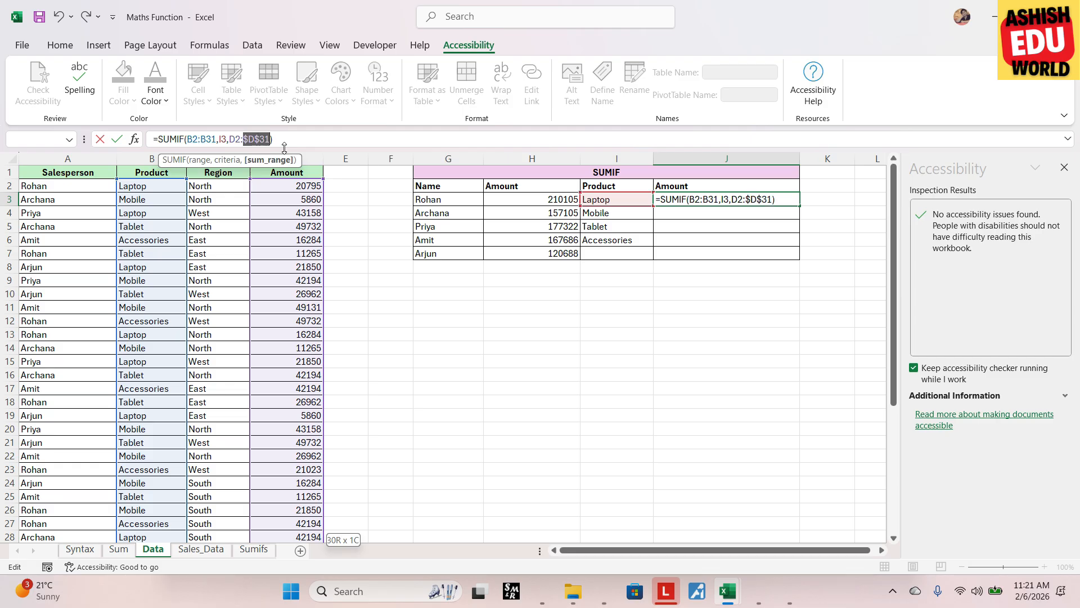
pyautogui.click(241, 141)
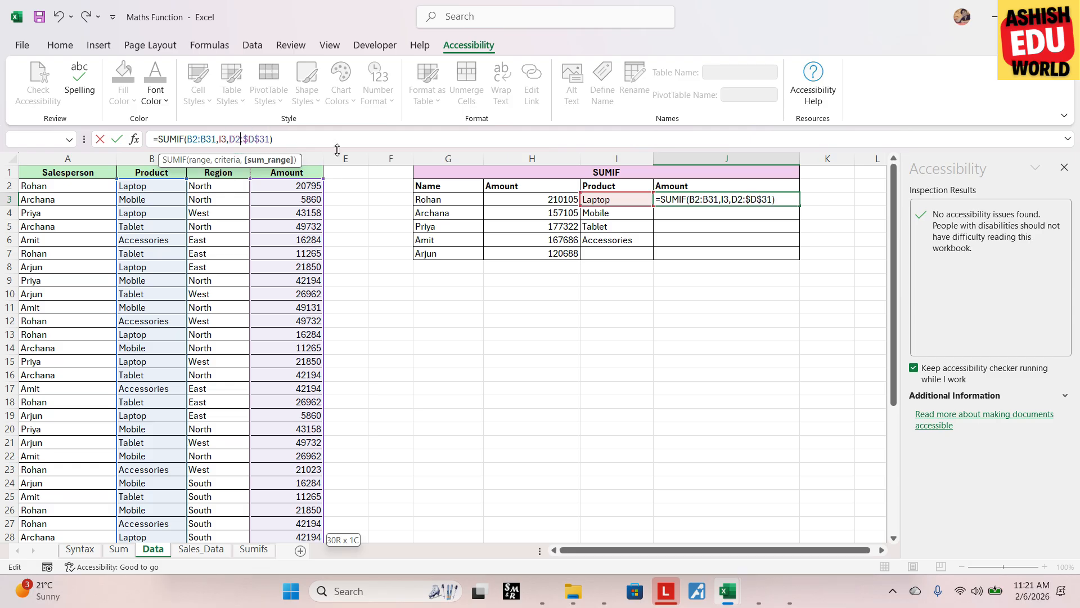
pyautogui.press('F4')
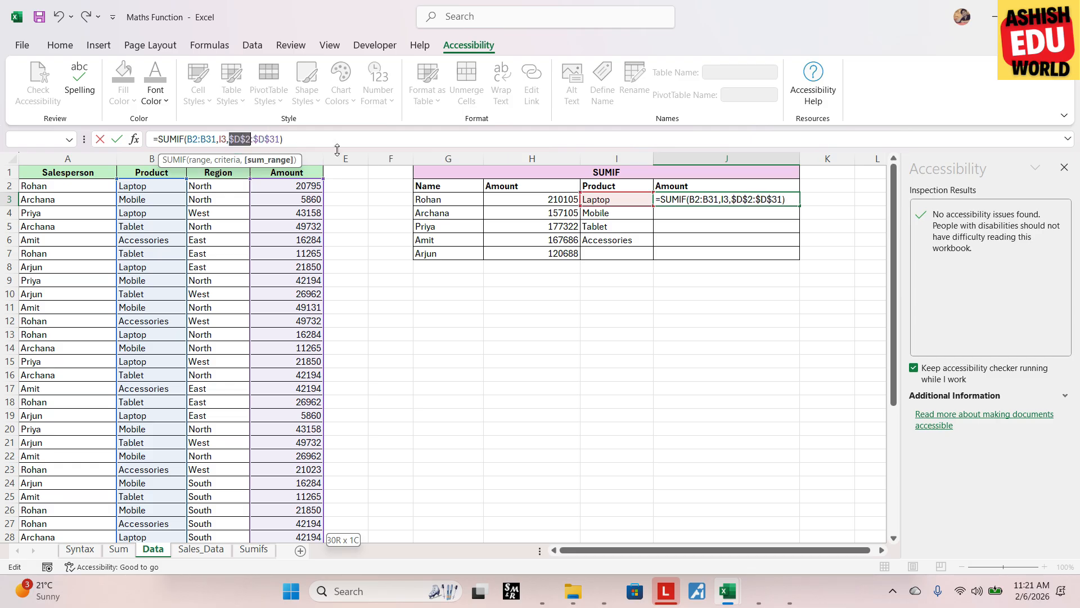
pyautogui.click(217, 141)
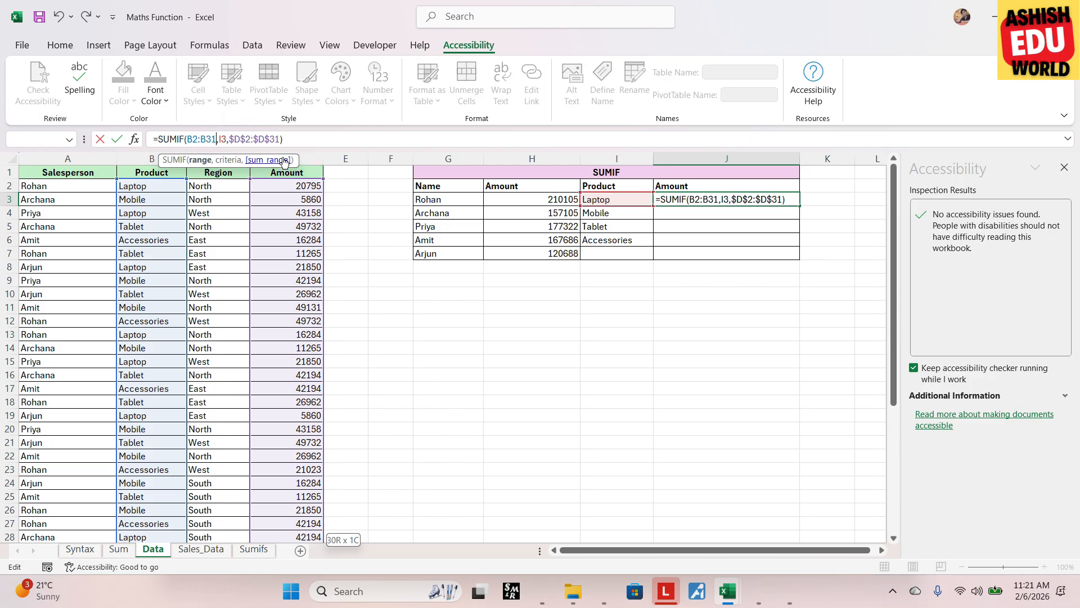
pyautogui.press('F4')
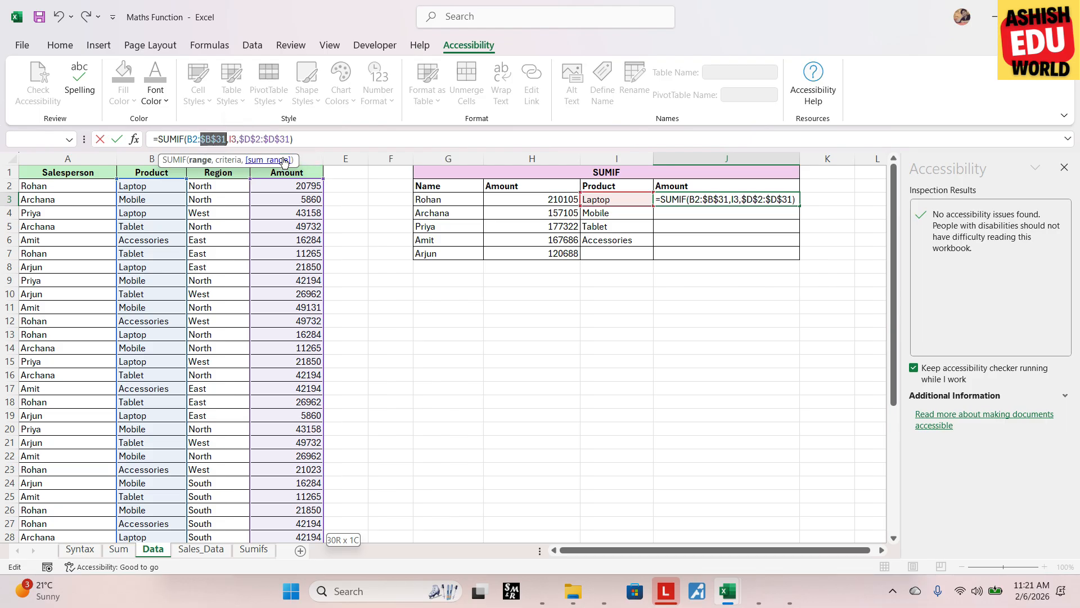
pyautogui.click(191, 139)
pyautogui.press('F4')
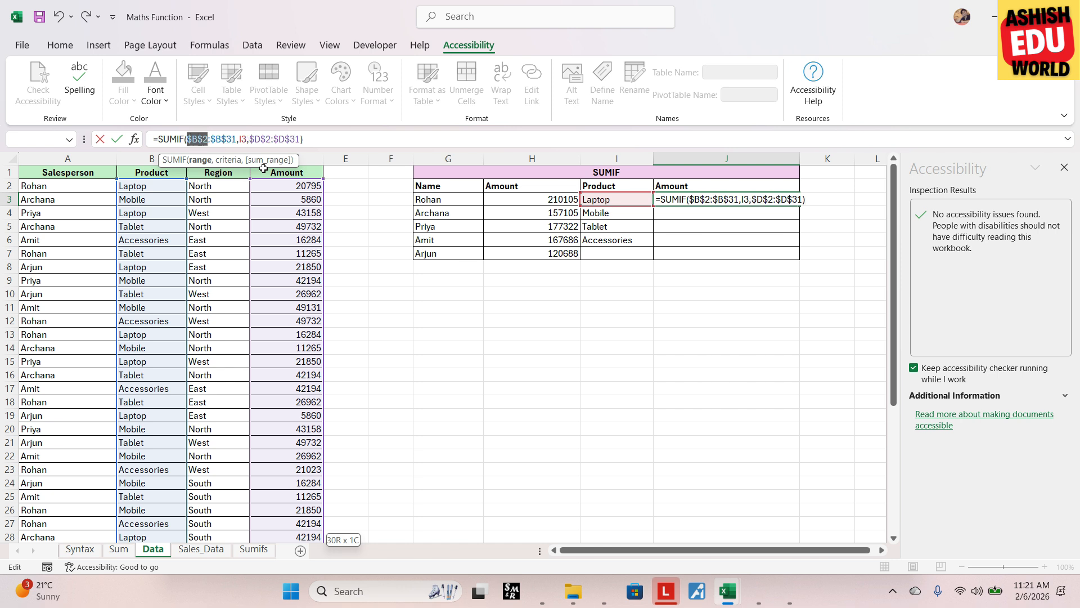
pyautogui.press('Return')
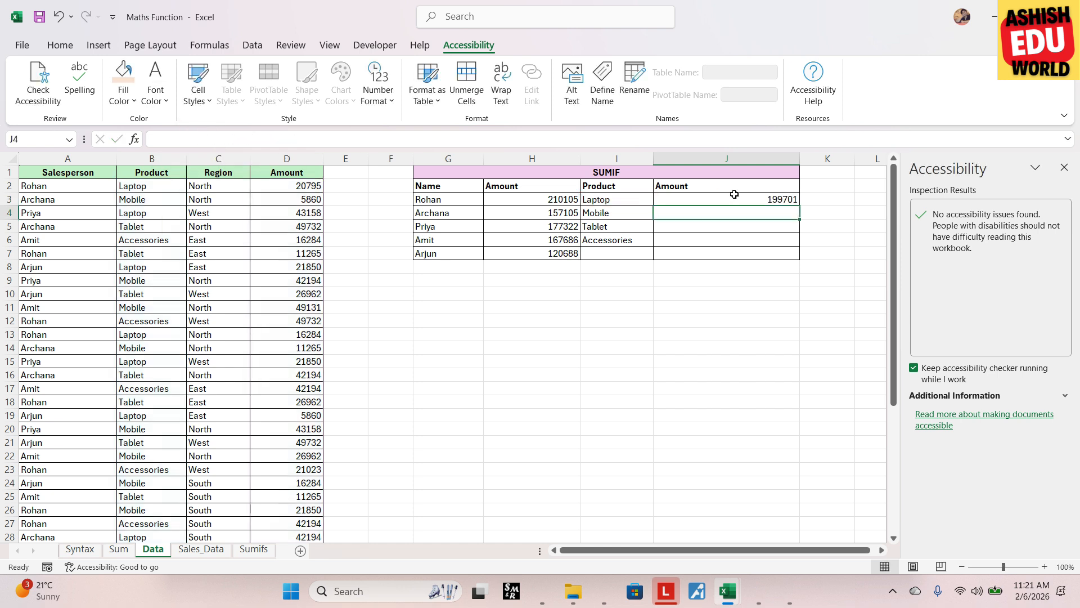
# Fill the product SUMIF formula from J3 down through J6 and check the copied formula in J5
pyautogui.click(768, 199)
pyautogui.moveTo(802, 209); pyautogui.dragTo(803, 243)
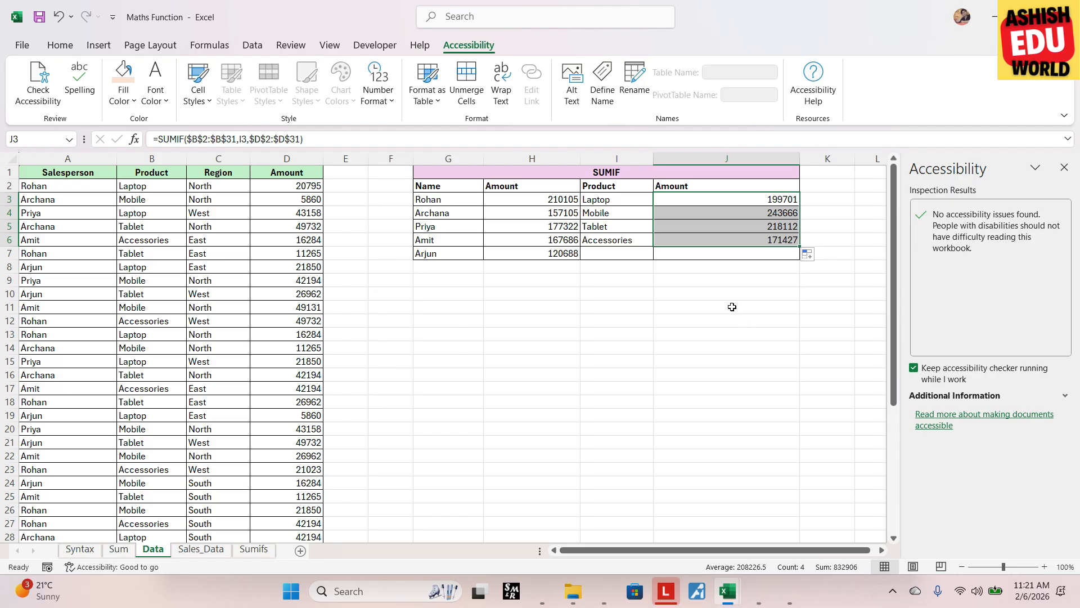
pyautogui.click(755, 223)
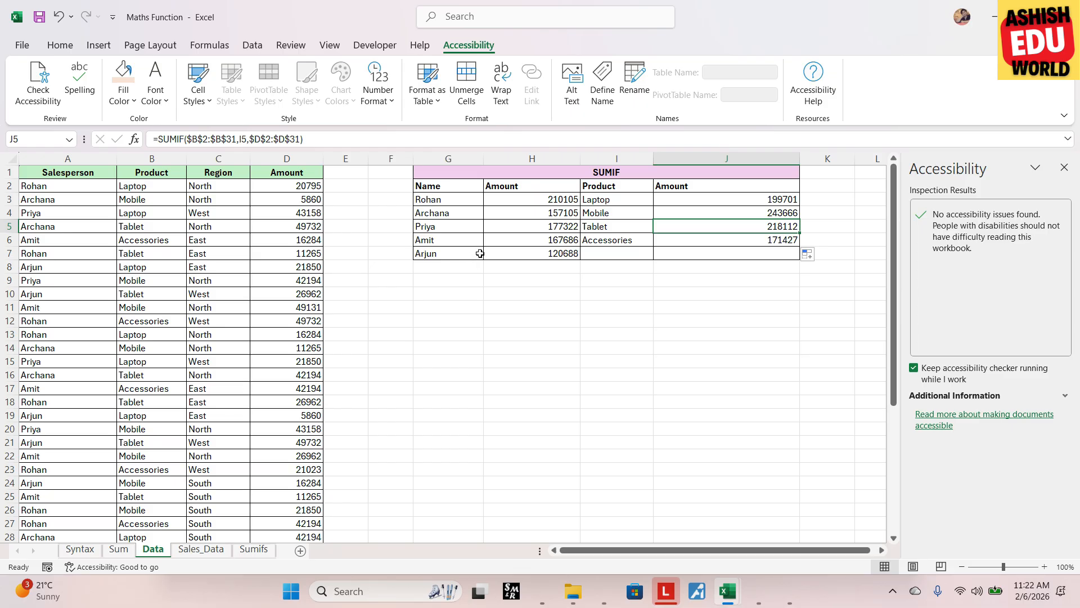
# On the Sales_Data sheet, narrow the Salesperson, Product, Region and Amount columns
pyautogui.click(205, 549)
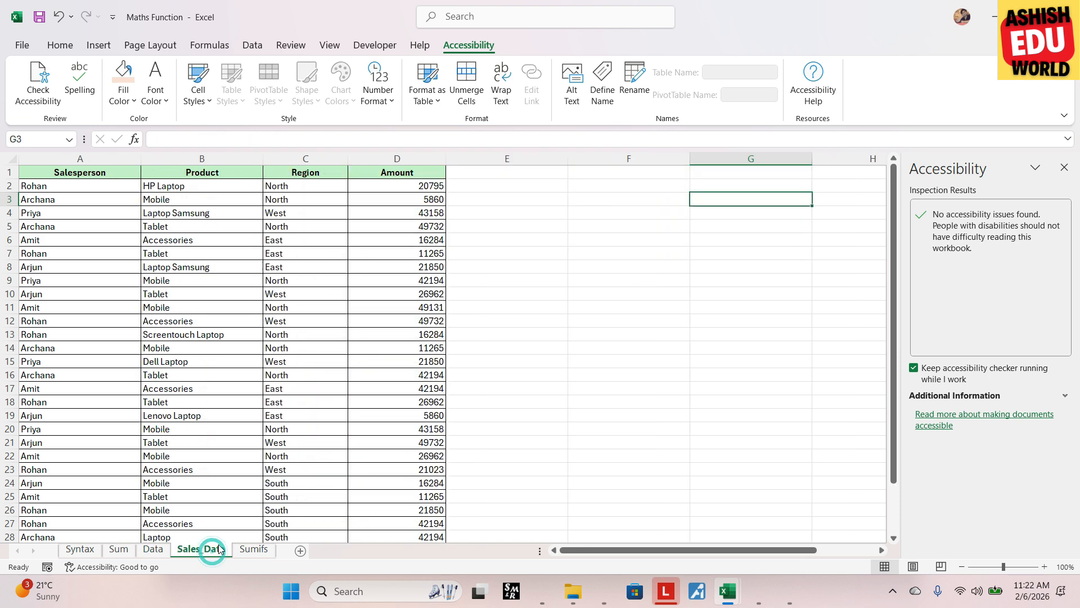
pyautogui.click(147, 175)
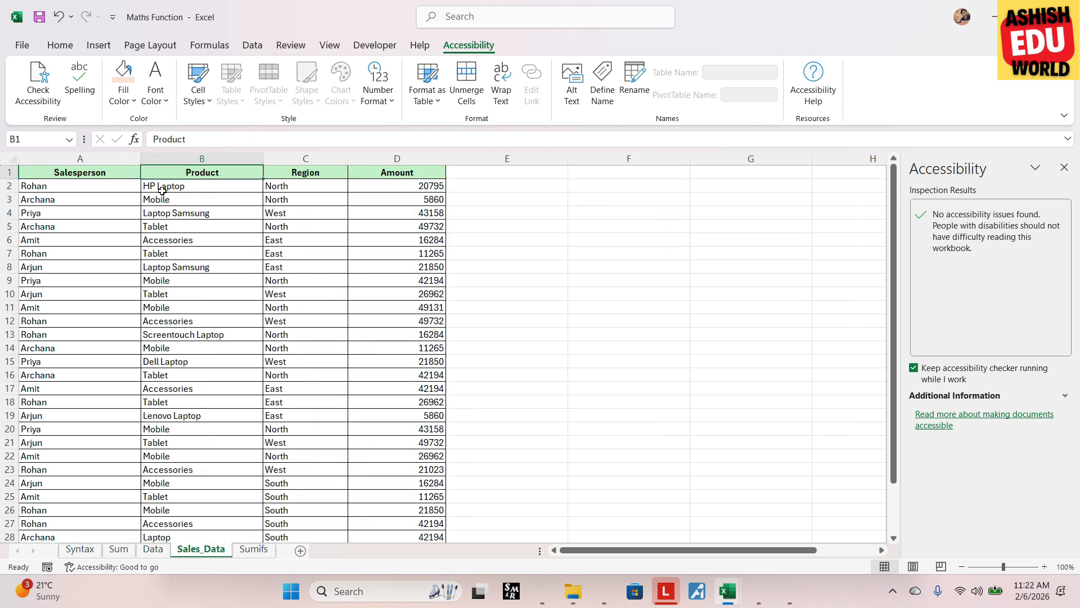
pyautogui.press('Down')
pyautogui.press('Down')
pyautogui.moveTo(141, 158); pyautogui.dragTo(122, 159)
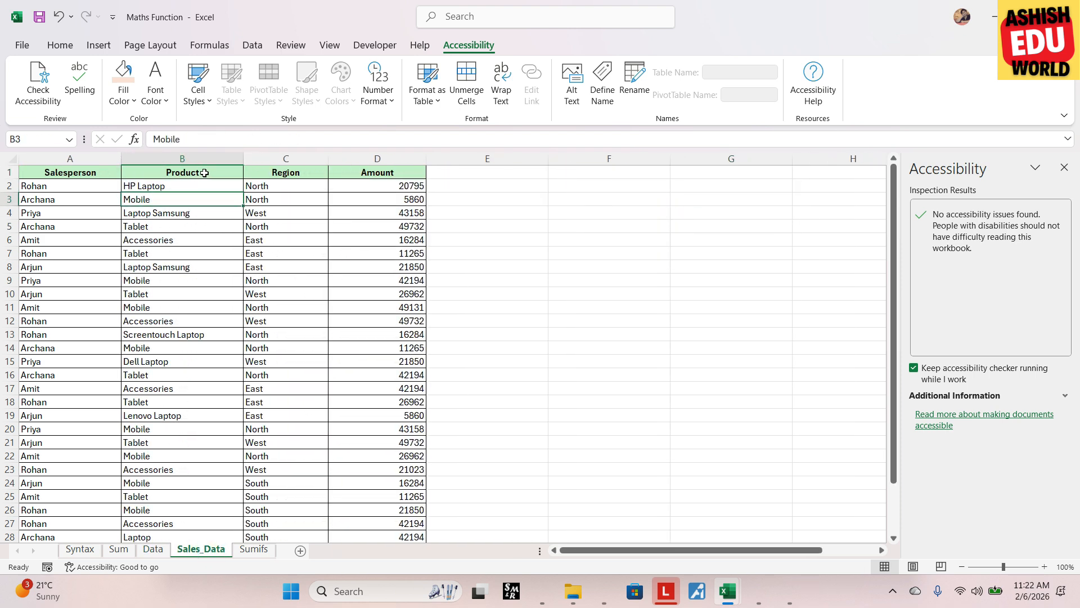
pyautogui.moveTo(243, 160); pyautogui.dragTo(239, 160)
pyautogui.moveTo(329, 160); pyautogui.dragTo(302, 160)
pyautogui.moveTo(400, 159); pyautogui.dragTo(378, 159)
# Enter the criterion text "Laptop" in cell F2 of the Sales_Data sheet
pyautogui.click(550, 184)
pyautogui.write('Lap')
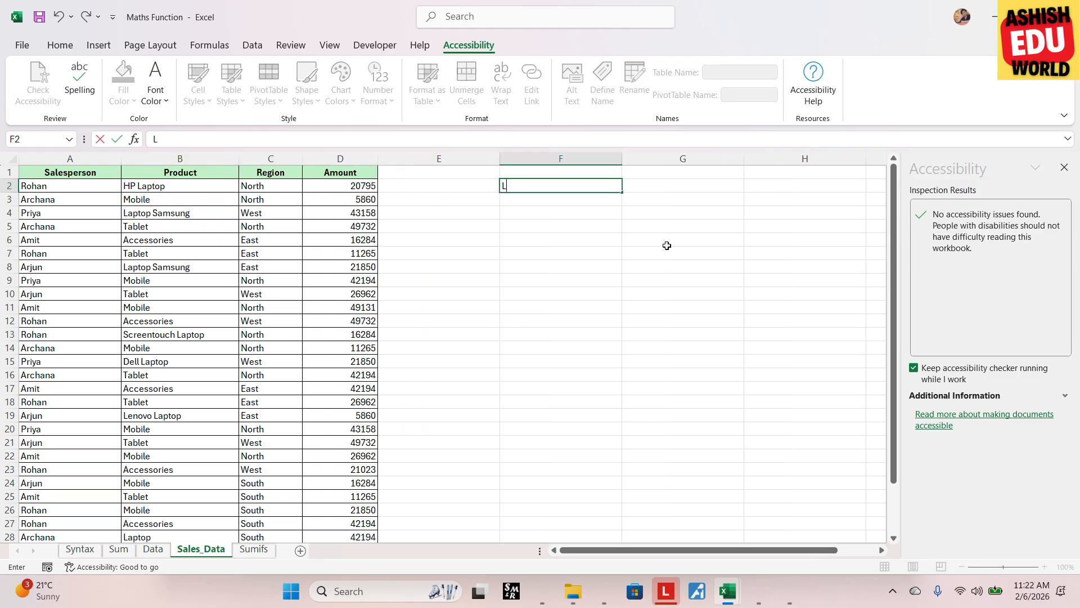
pyautogui.write('top')
pyautogui.press('Return')
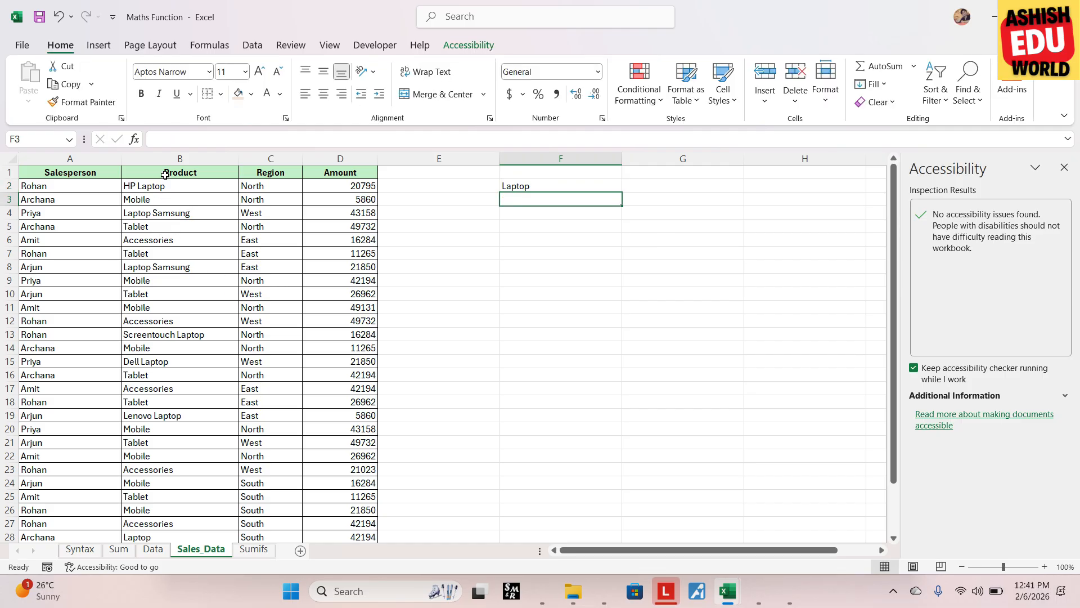
# Add filters to the sales table, filter the Product column by "laptop", and compare the matching product names
pyautogui.click(166, 157)
pyautogui.click(166, 175)
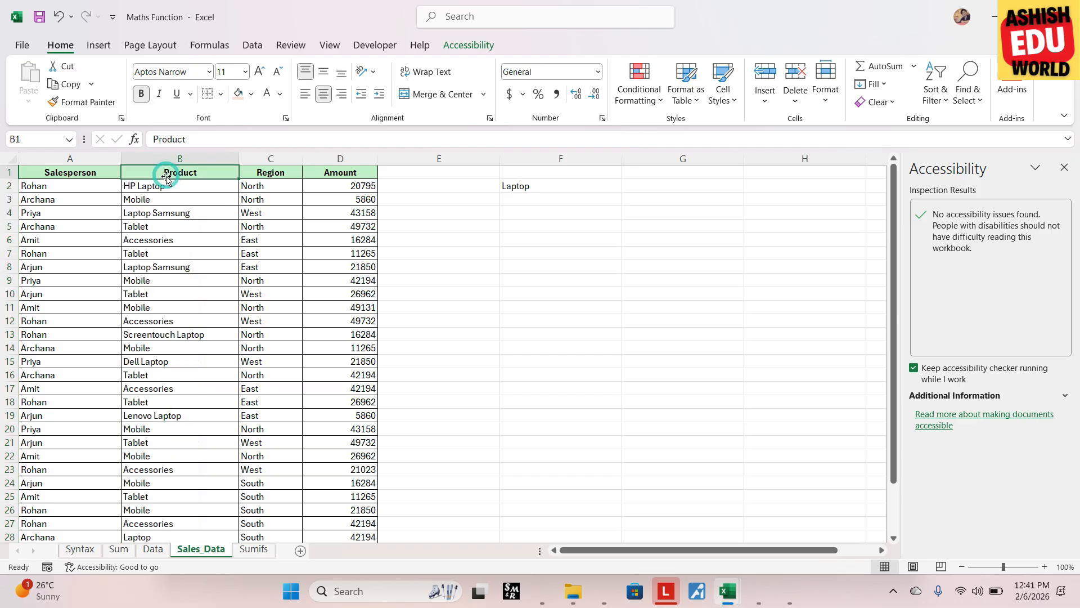
pyautogui.hotkey('ctrl', 'shift', 'l')
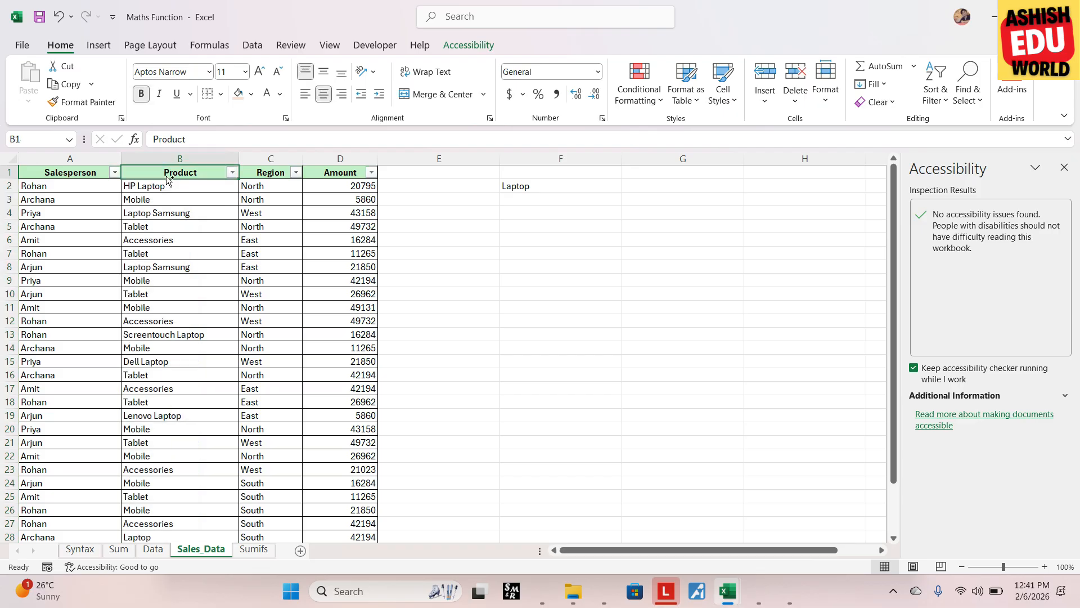
pyautogui.click(232, 172)
pyautogui.click(98, 337)
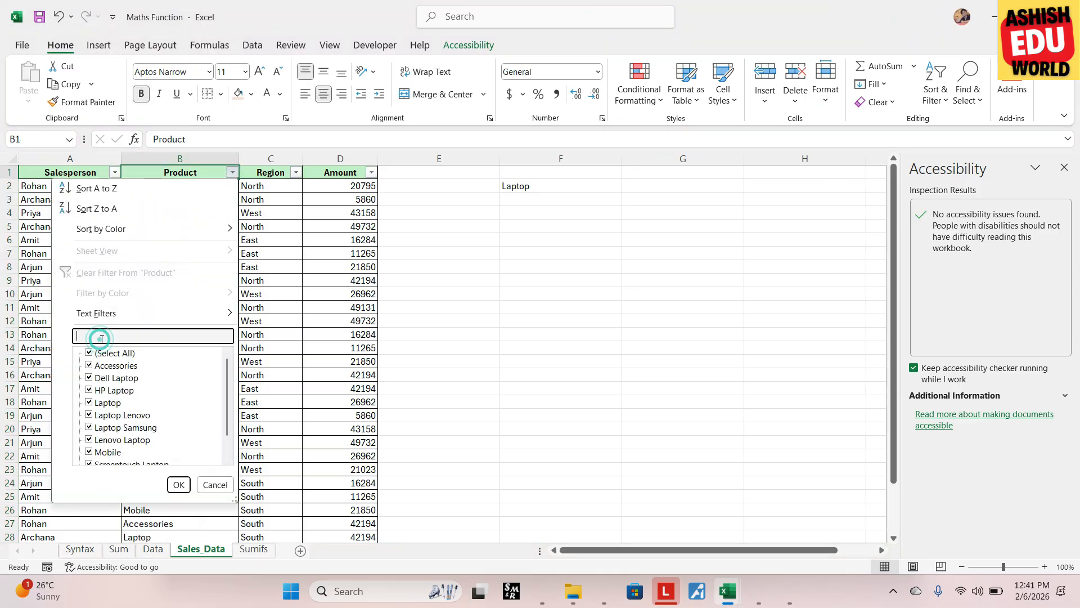
pyautogui.write('laptop')
pyautogui.press('Return')
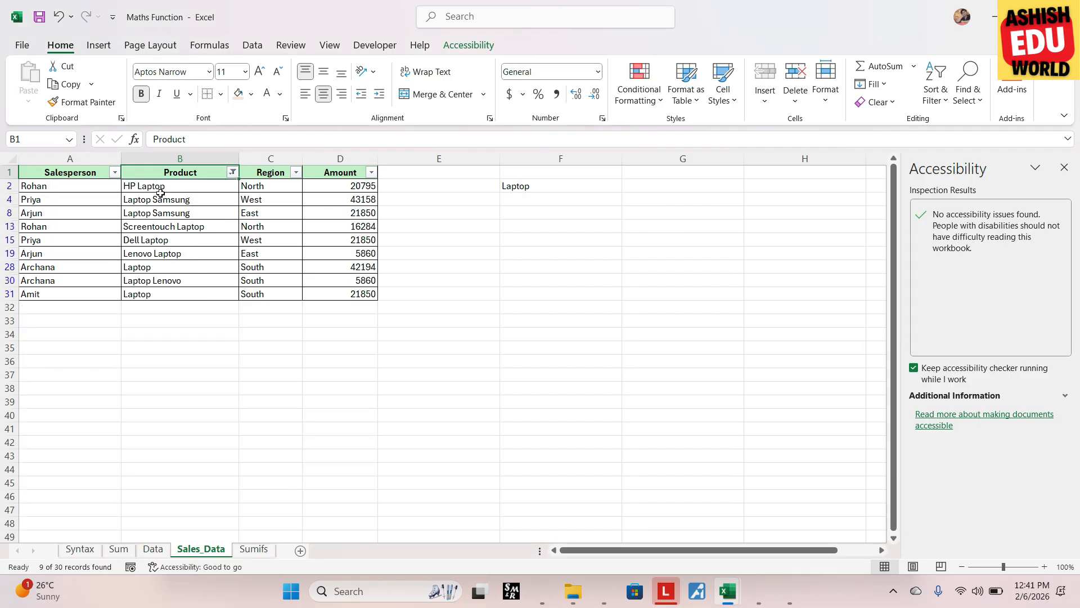
pyautogui.click(141, 268)
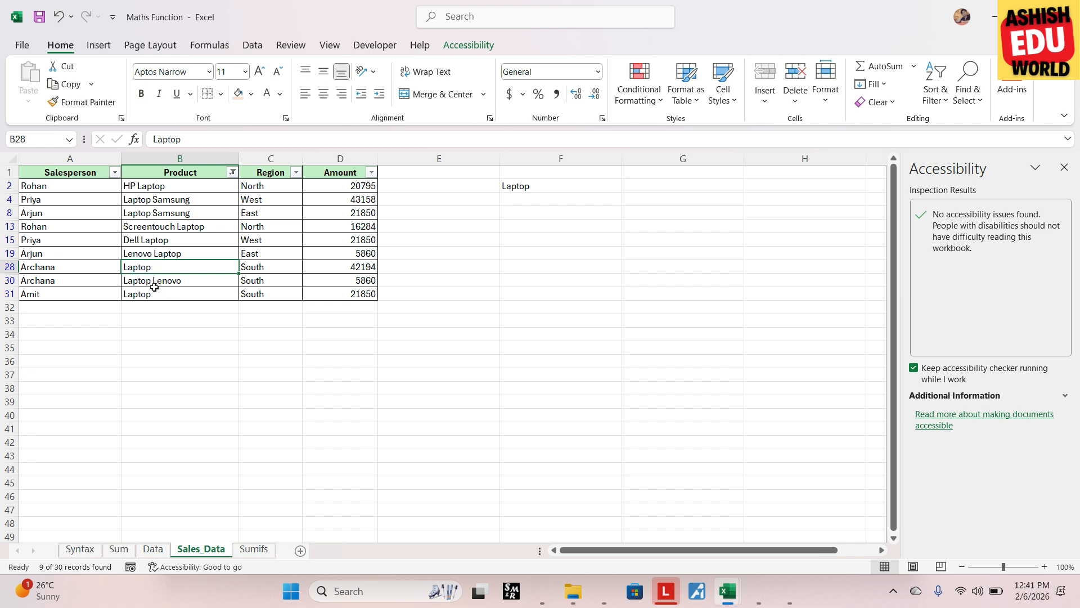
pyautogui.click(142, 187)
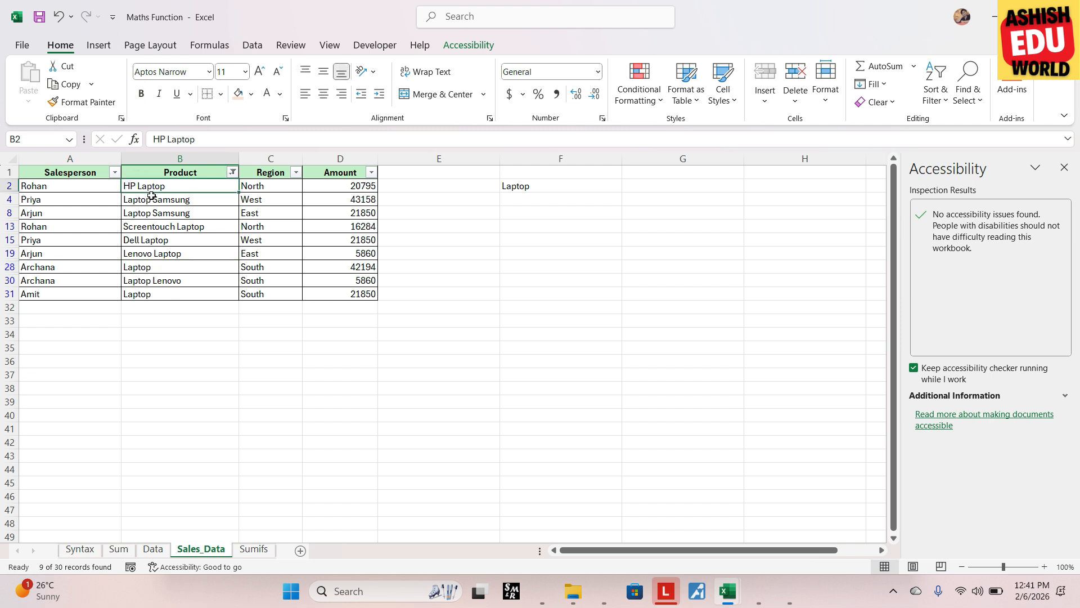
pyautogui.click(151, 198)
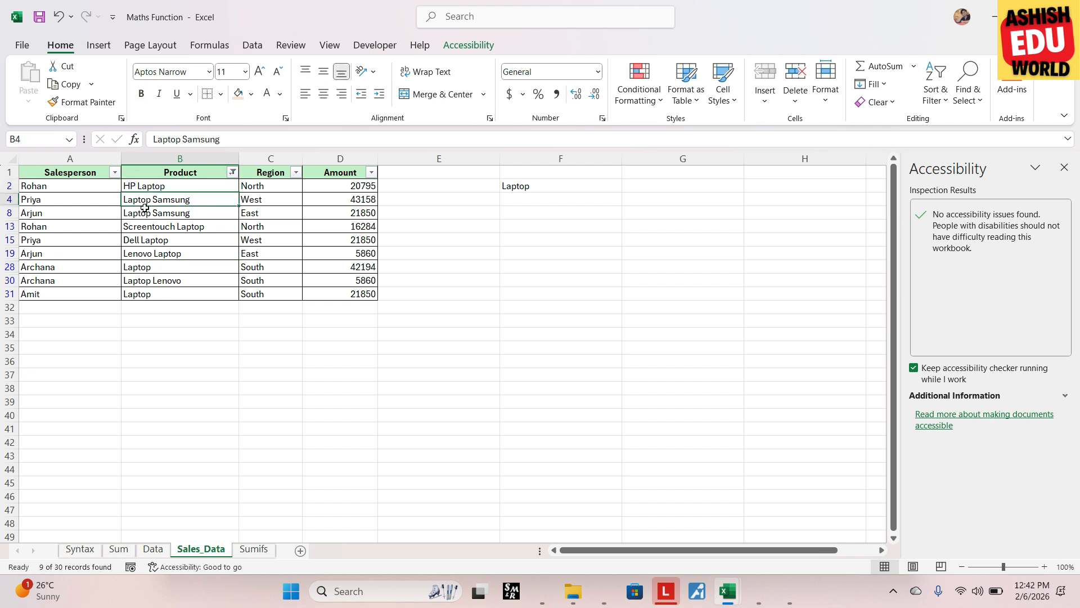
pyautogui.click(148, 270)
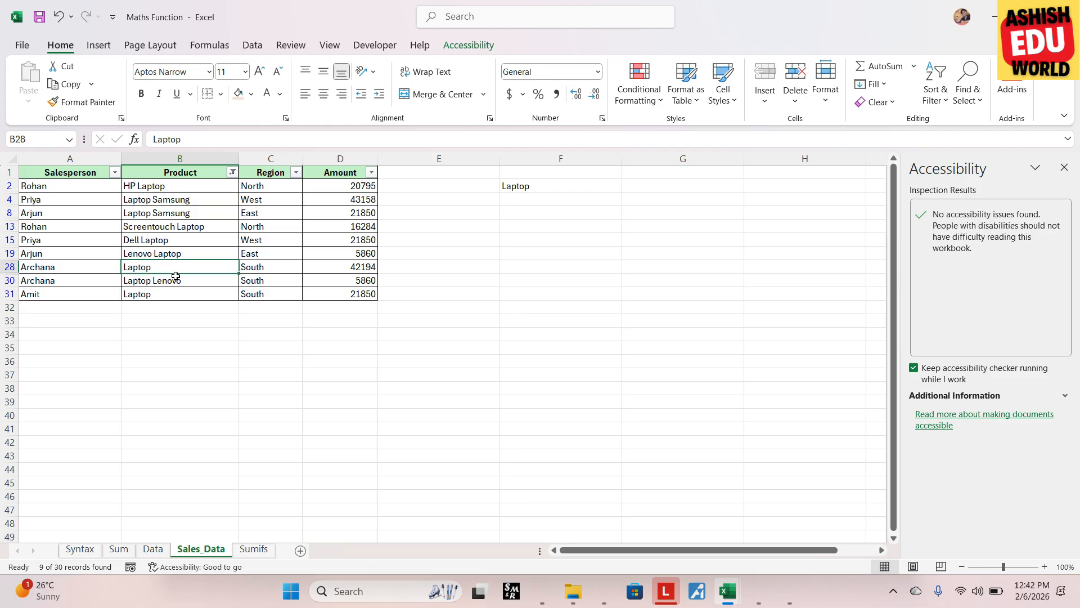
# Compare the sum of all filtered laptop amounts with the sum of only the rows named exactly "Laptop"
pyautogui.moveTo(154, 188); pyautogui.dragTo(153, 293)
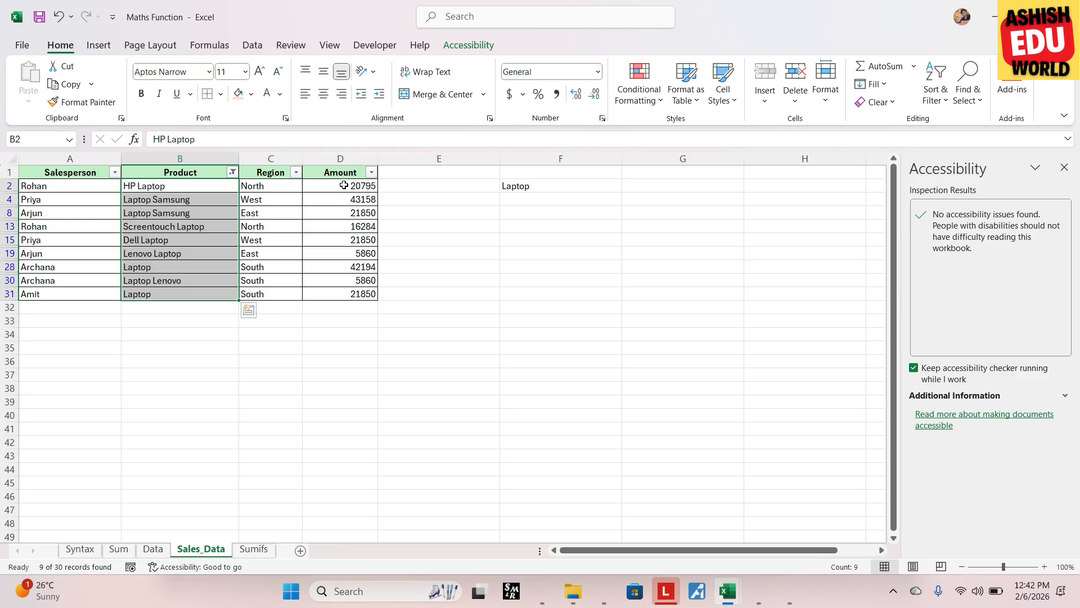
pyautogui.moveTo(344, 185); pyautogui.dragTo(357, 294)
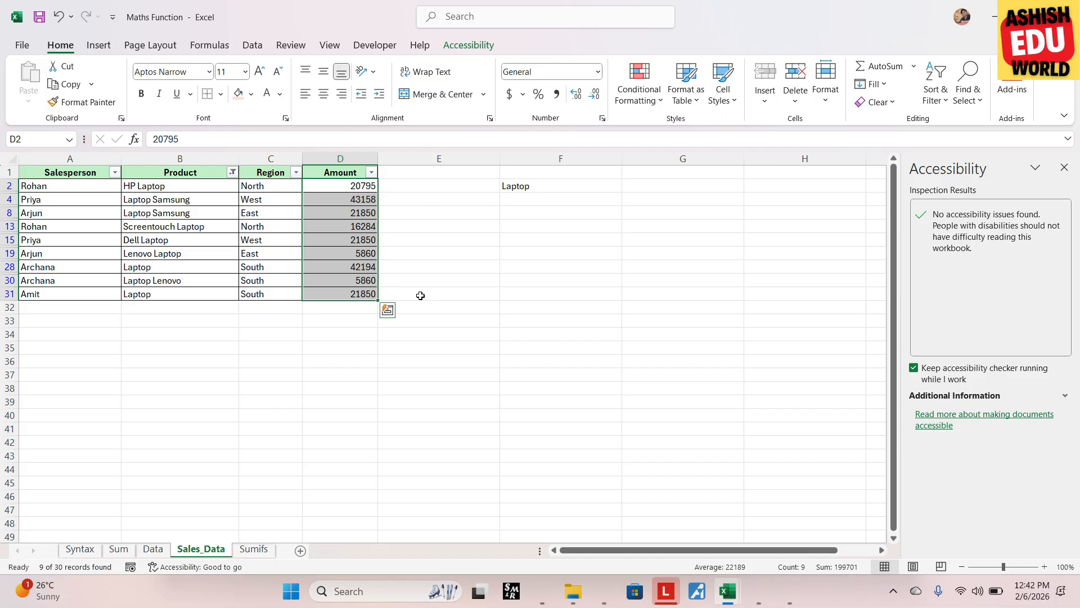
pyautogui.click(534, 186)
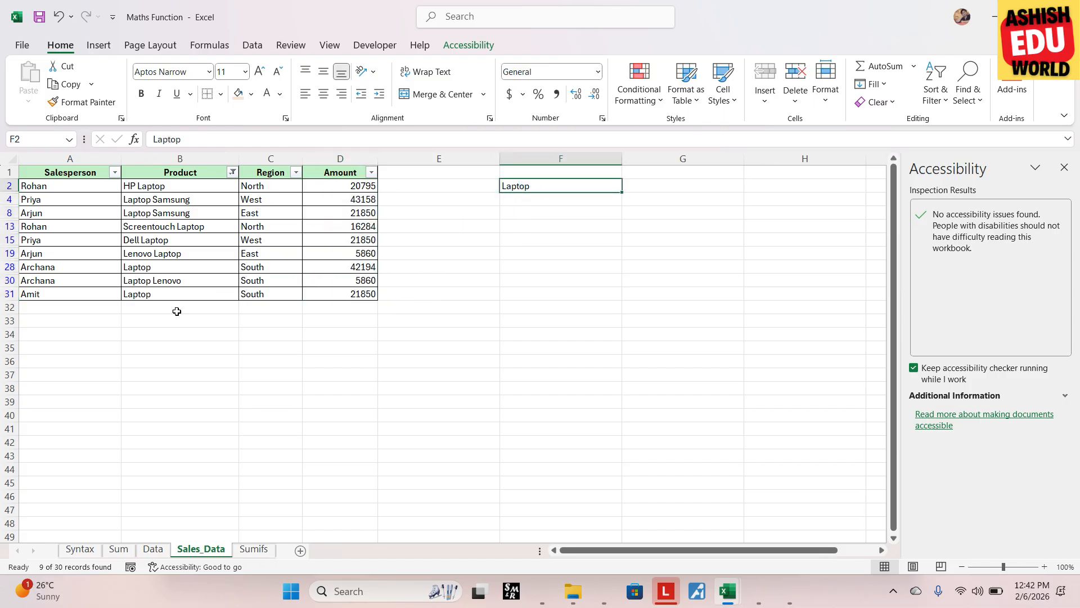
pyautogui.click(140, 269)
pyautogui.keyDown('ctrl'); pyautogui.click(150, 293); pyautogui.keyUp('ctrl')
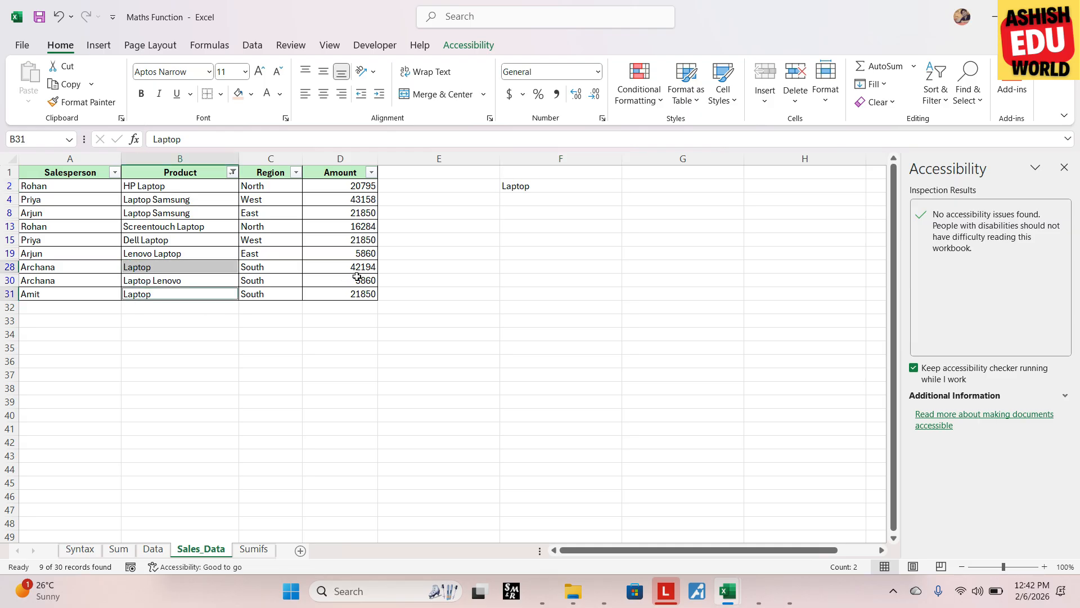
pyautogui.click(362, 269)
pyautogui.keyDown('ctrl'); pyautogui.click(363, 293); pyautogui.keyUp('ctrl')
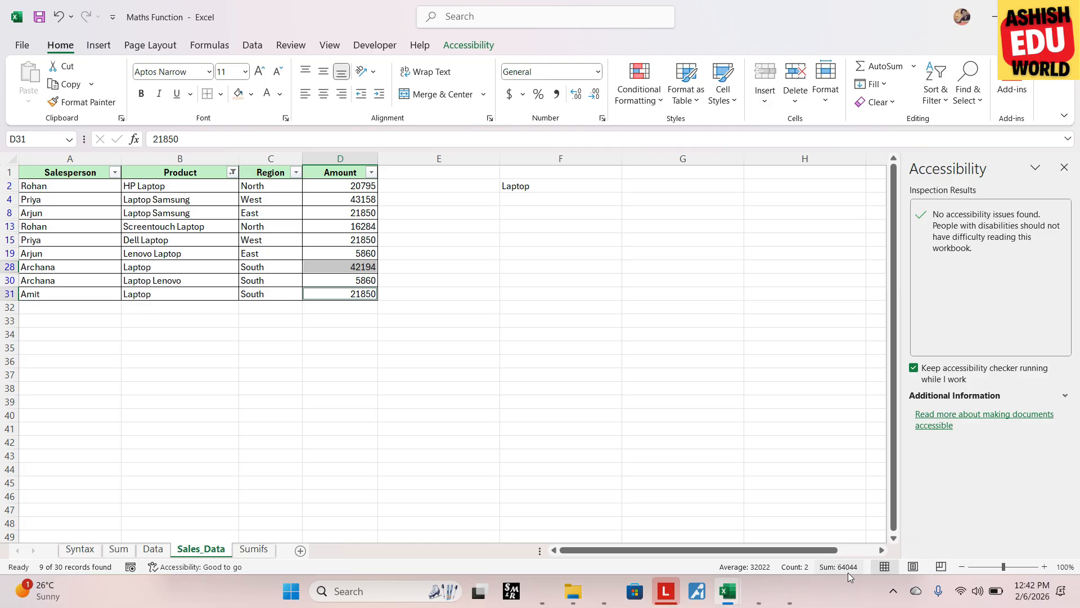
# Remove the filters from the sales table and begin a SUMIF formula in G2 with B2:B31 as the criteria range
pyautogui.click(633, 187)
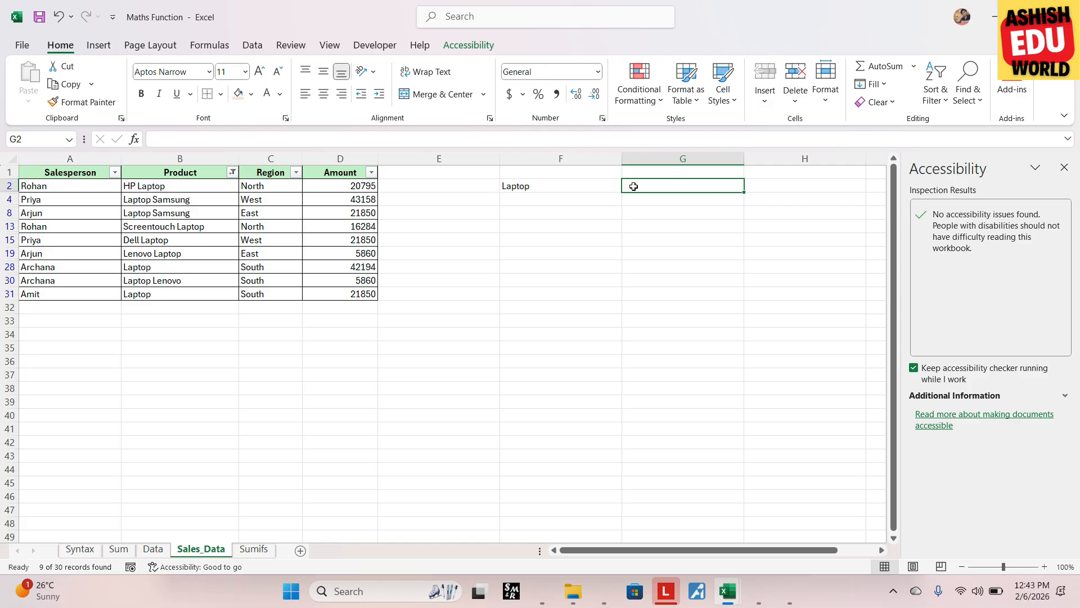
pyautogui.hotkey('ctrl', 'shift', 'l')
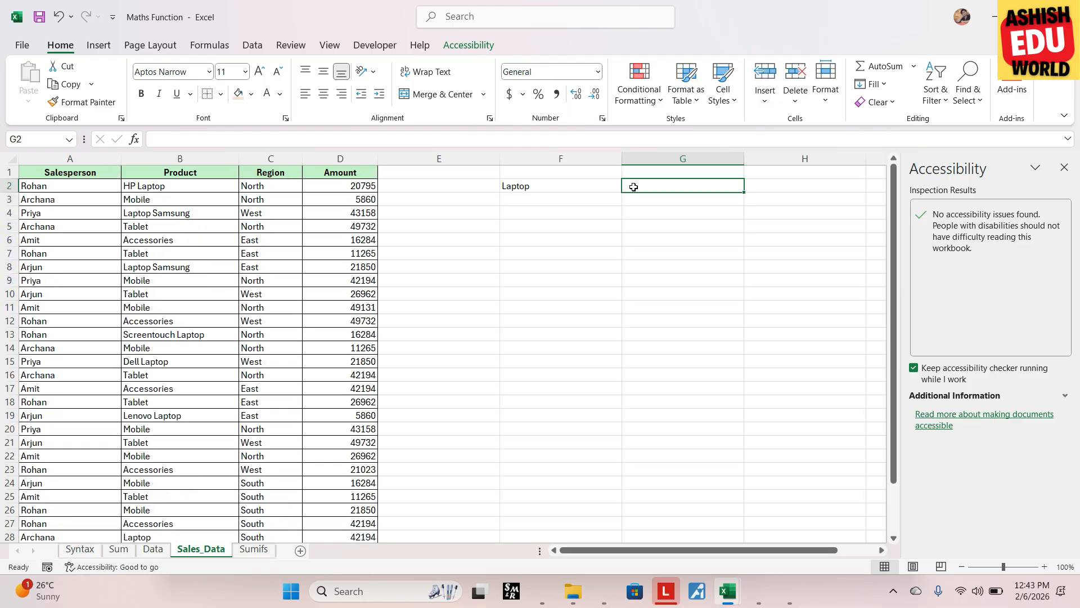
pyautogui.write('=sumif')
pyautogui.press('Tab')
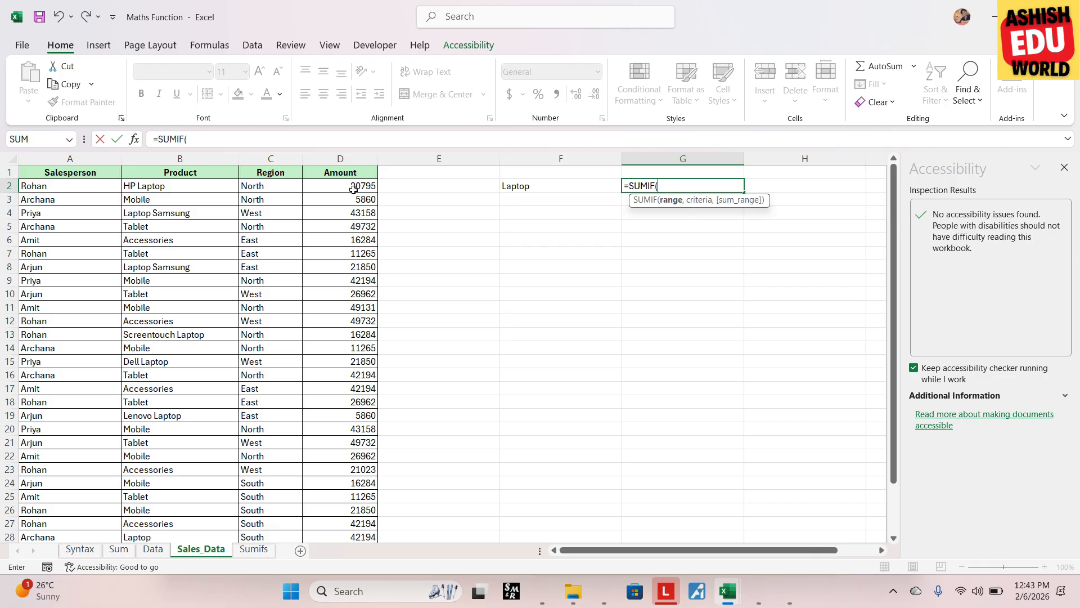
pyautogui.click(174, 191)
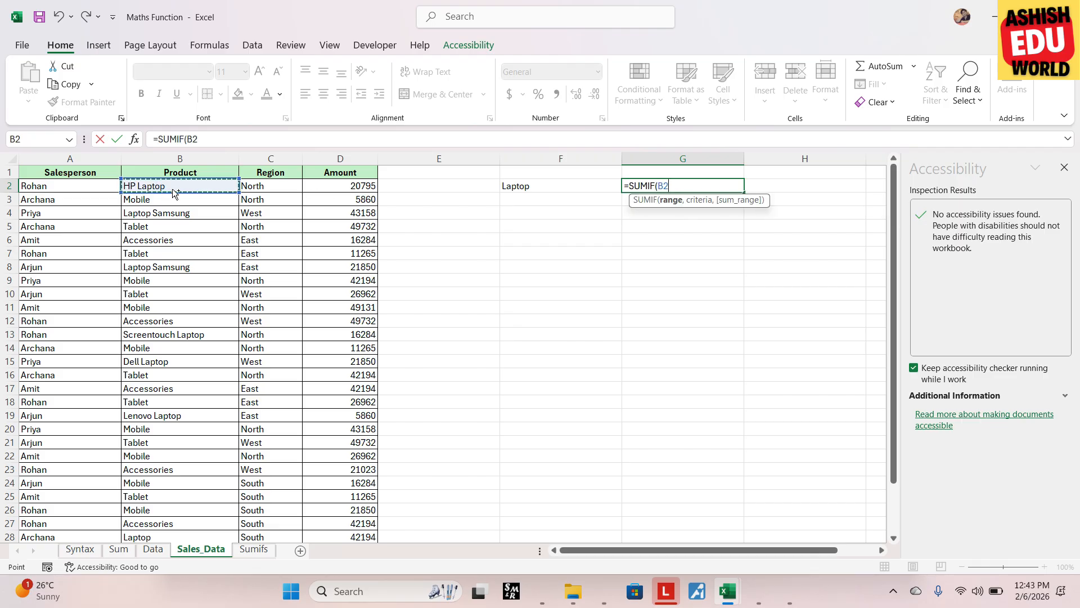
pyautogui.hotkey('ctrl', 'shift', 'Down')
pyautogui.write(',')
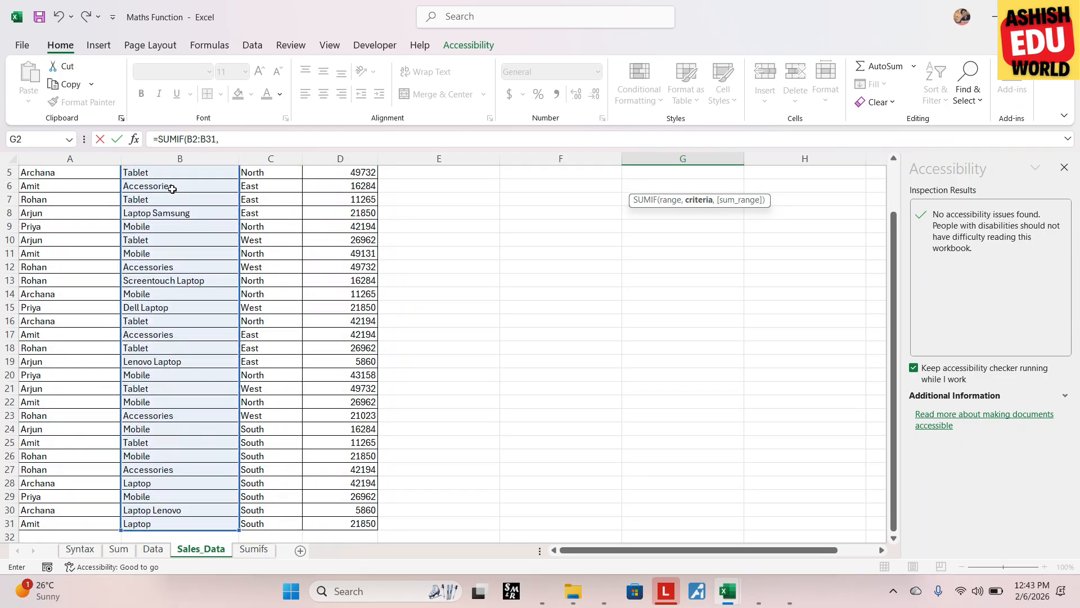
pyautogui.scroll(2, 636, 290)
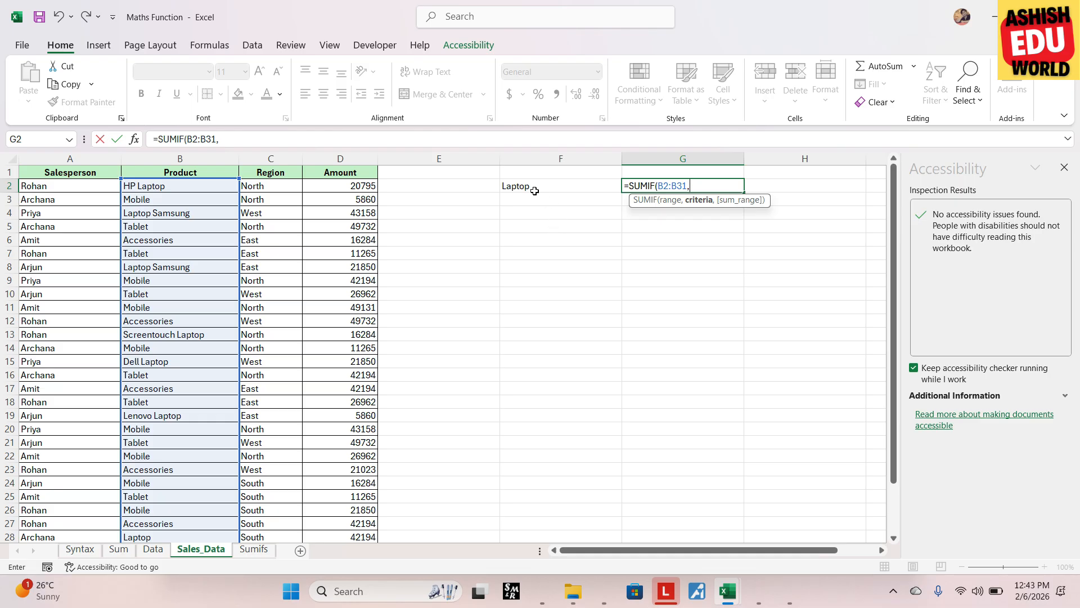
# Complete the SUMIF formula in G2 with F2 as the criterion and D2:D31 as the sum range
pyautogui.click(529, 188)
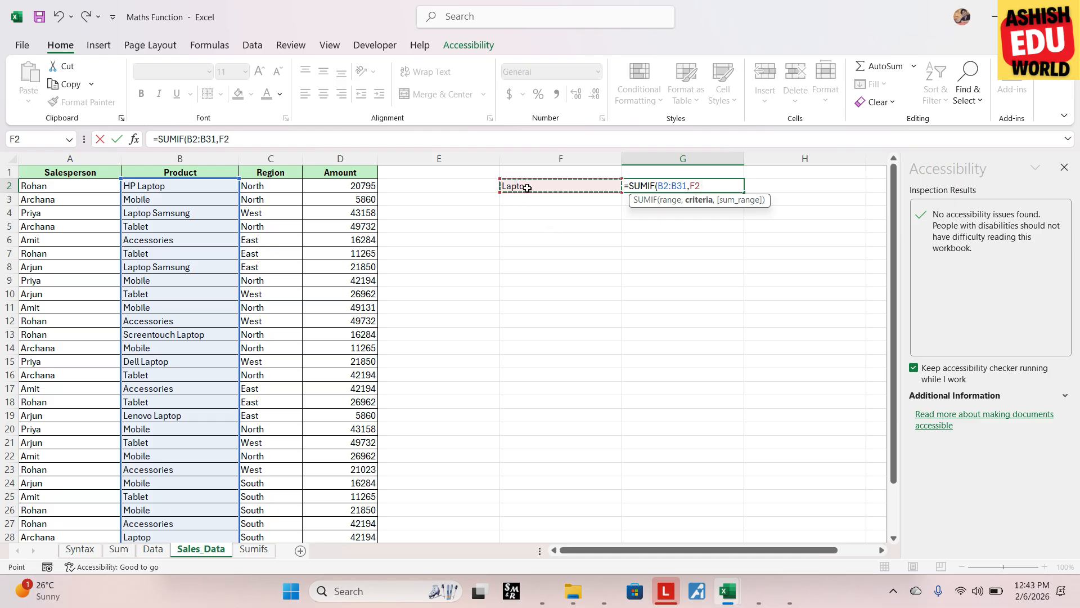
pyautogui.write(',')
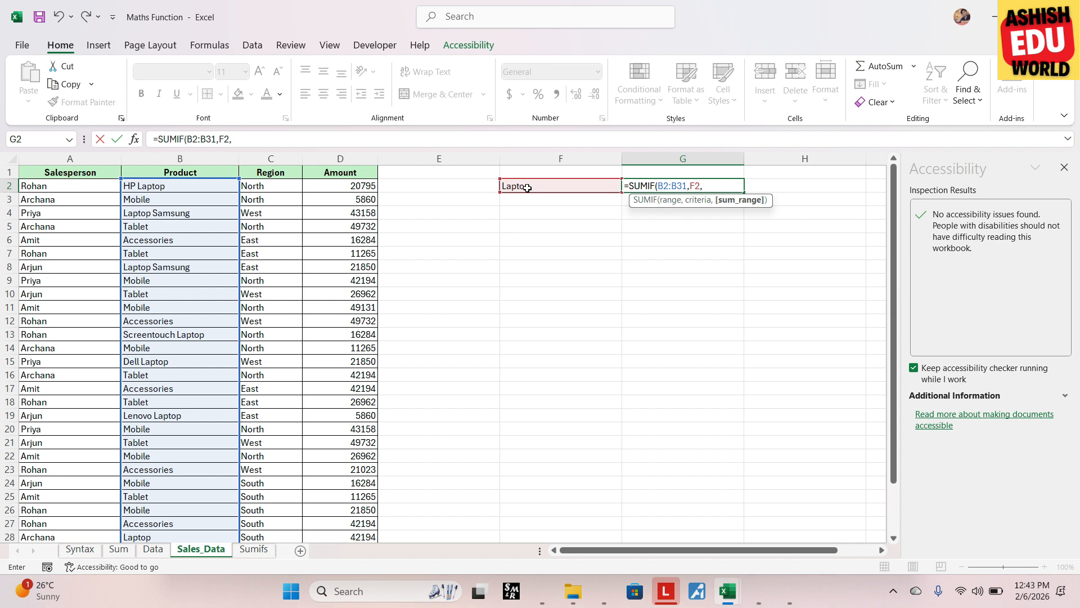
pyautogui.click(358, 192)
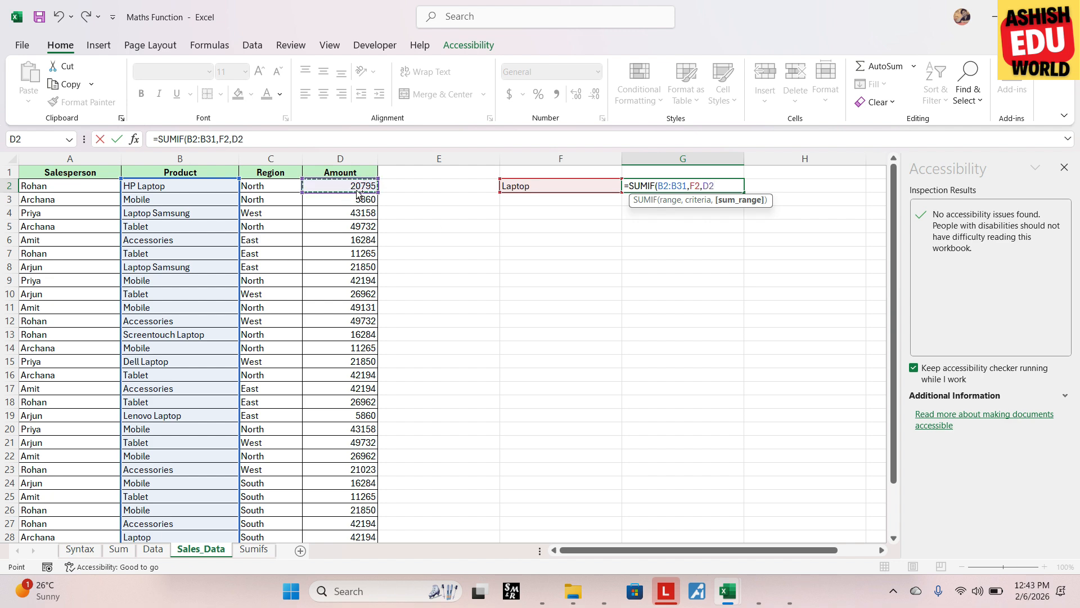
pyautogui.hotkey('ctrl', 'shift', 'Down')
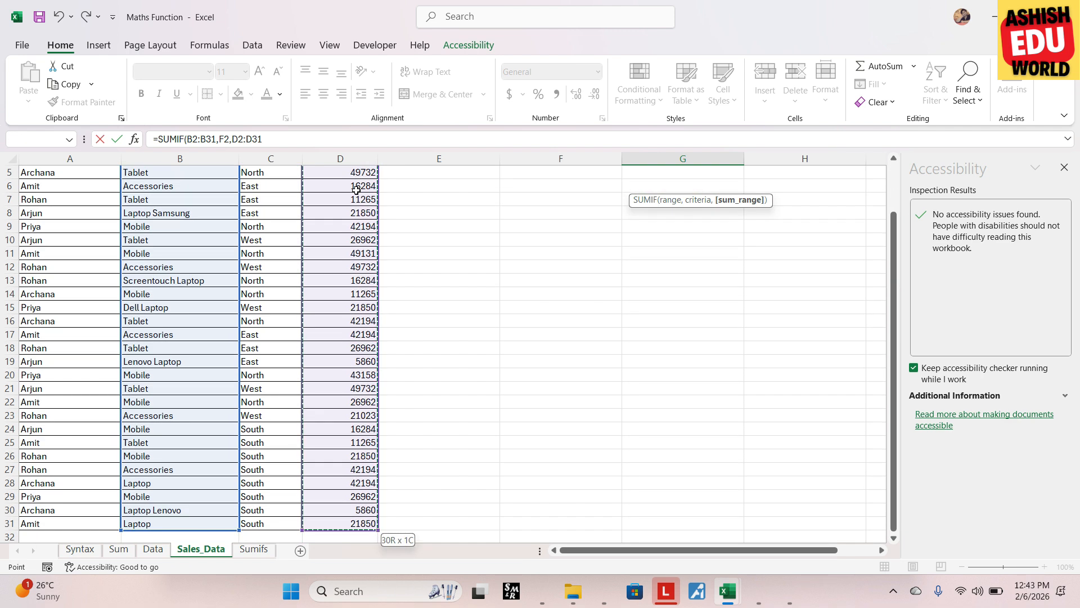
pyautogui.press('Return')
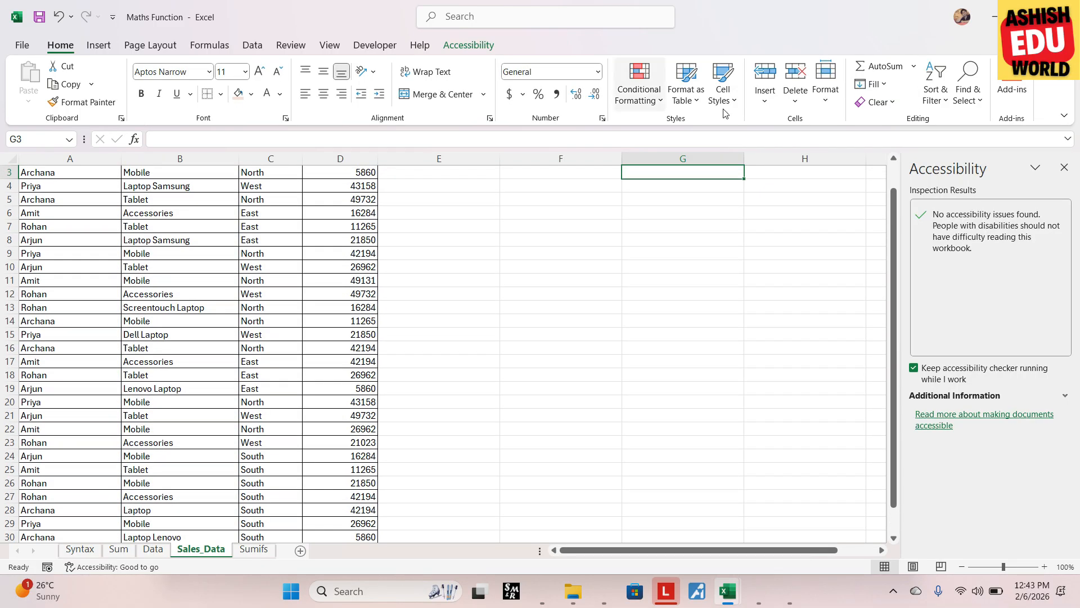
pyautogui.scroll(1, 636, 247)
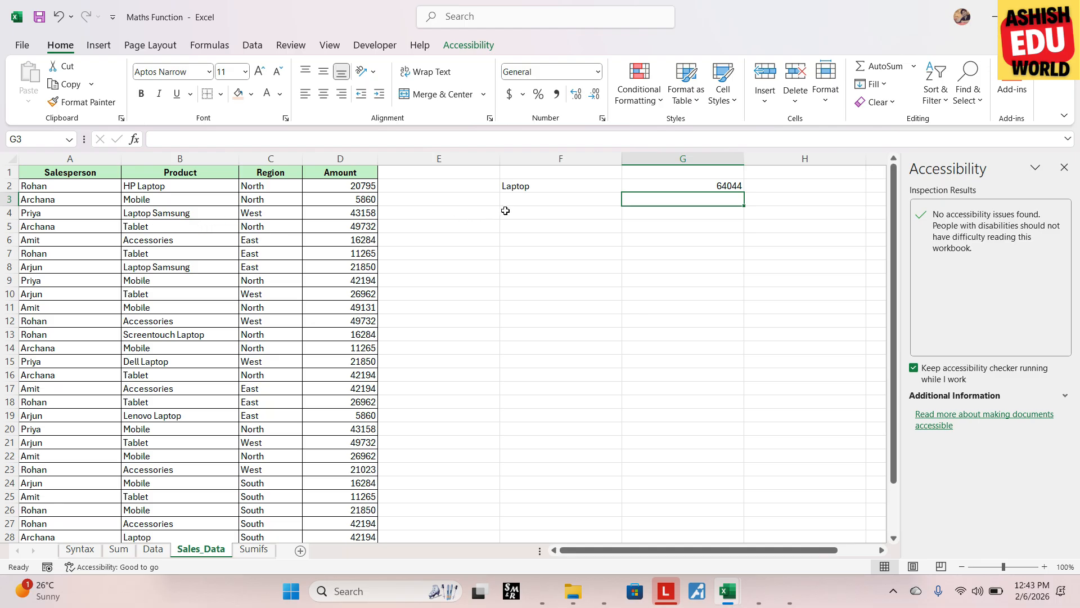
# Add wildcards around the criterion in F2 so that it reads "*Laptop*"
pyautogui.click(520, 189)
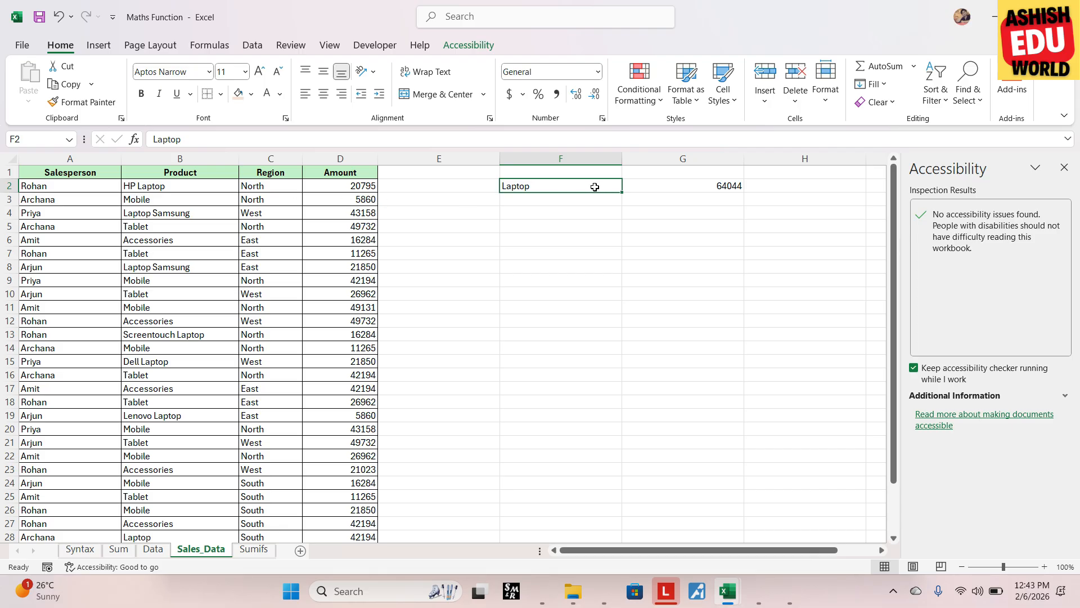
pyautogui.doubleClick(552, 187)
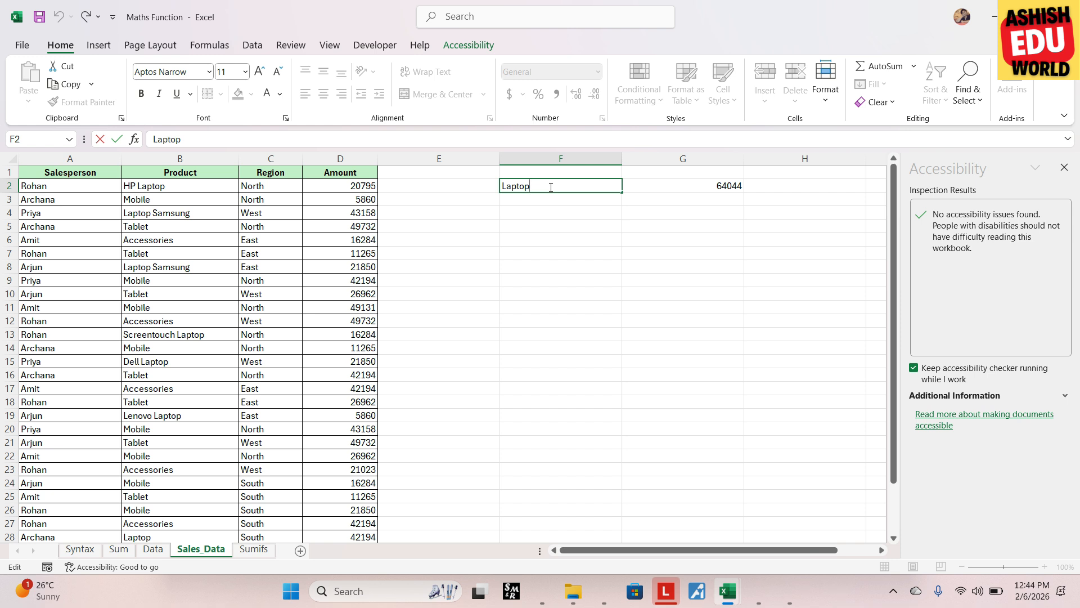
pyautogui.write('*')
pyautogui.click(501, 186)
pyautogui.write('*')
pyautogui.press('Return')
pyautogui.press('Up')
pyautogui.press('Right')
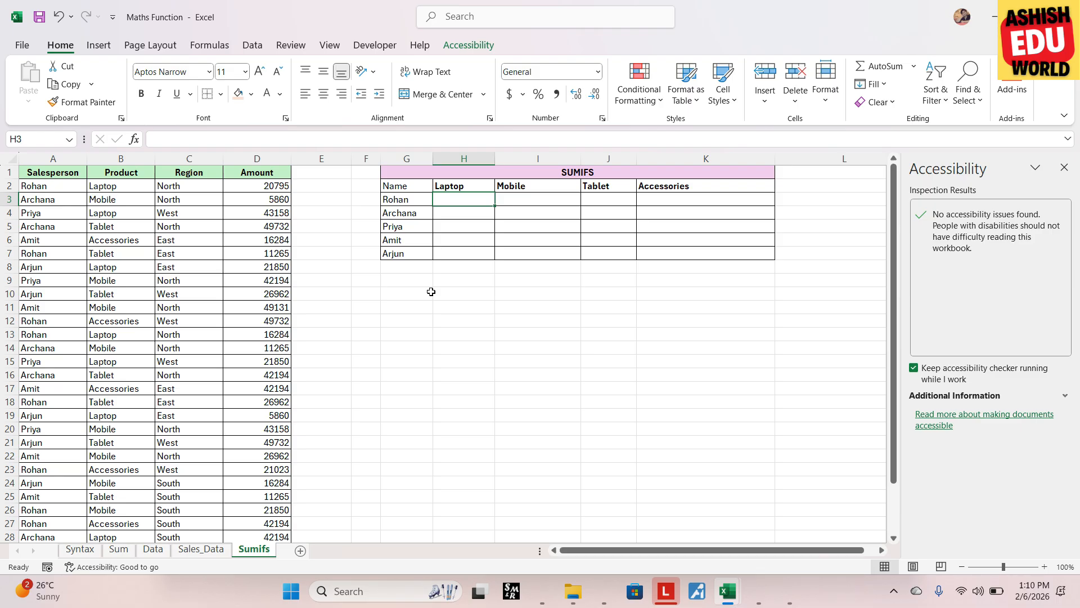
# Examine the salesperson names and product headings of the SUMIFS table on the Sumifs sheet
pyautogui.moveTo(394, 186); pyautogui.dragTo(395, 251)
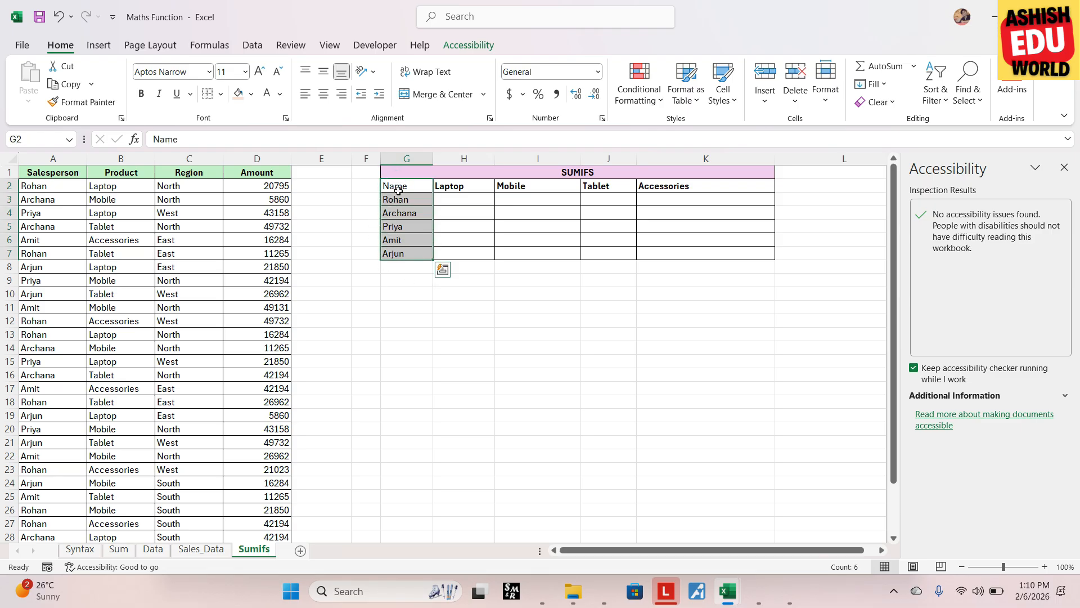
pyautogui.click(439, 184)
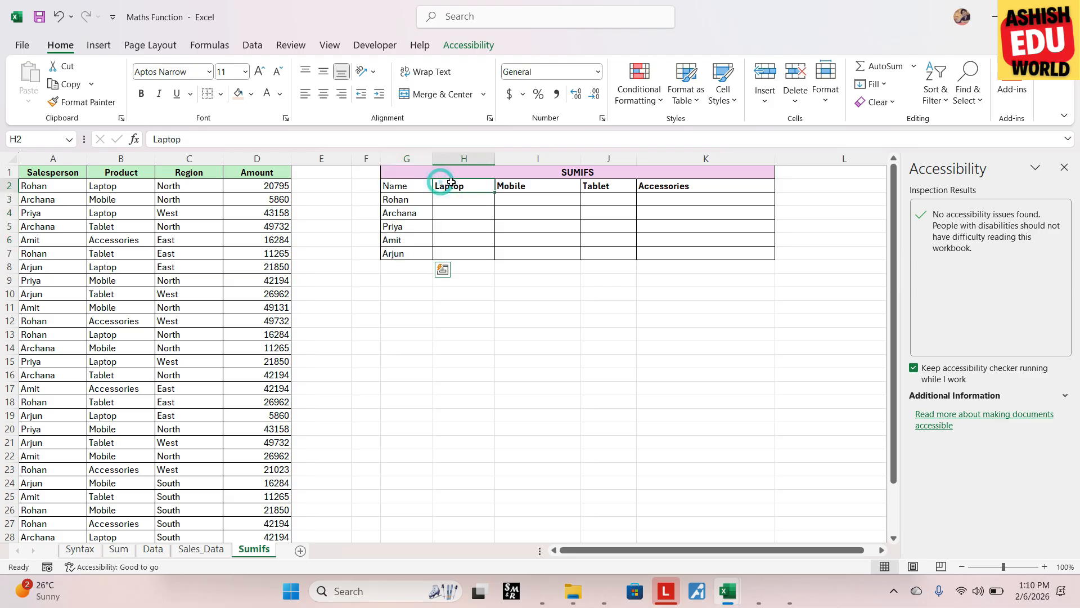
pyautogui.hotkey('ctrl', 'shift', 'Right')
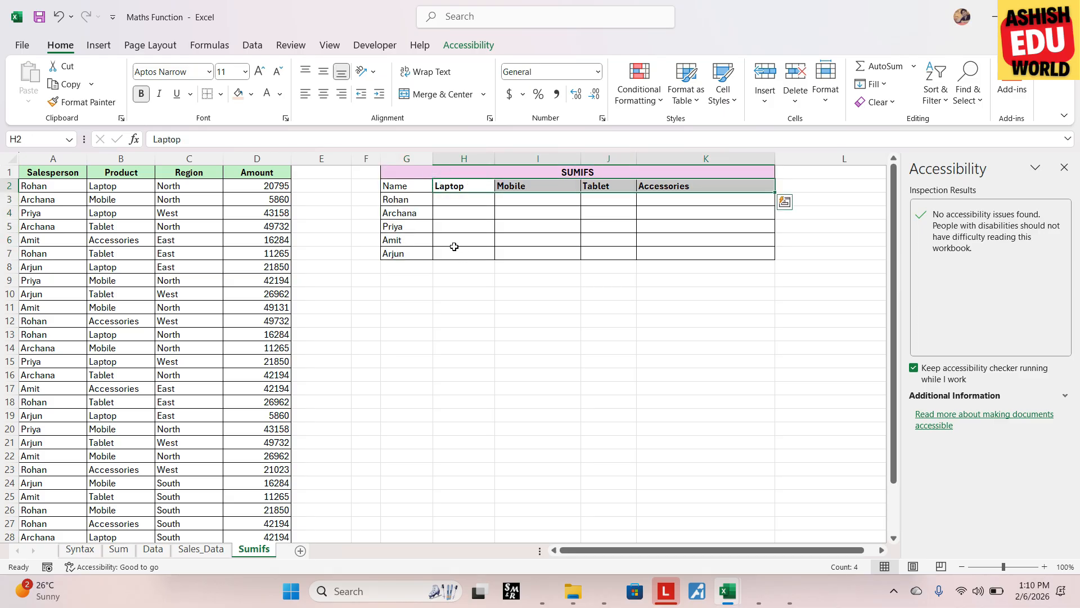
pyautogui.press('Left')
pyautogui.press('Down')
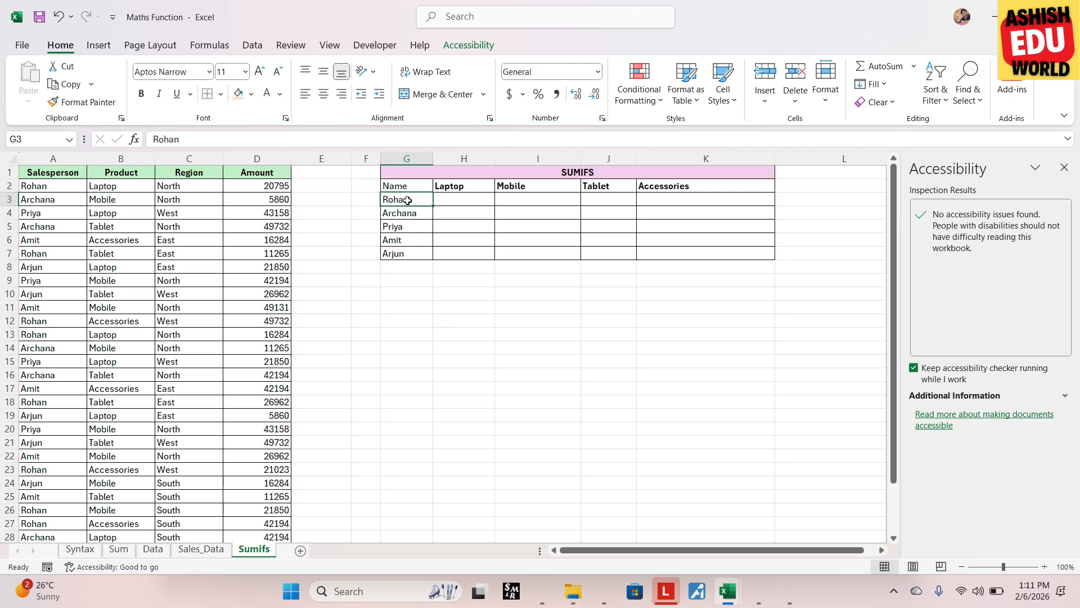
pyautogui.click(460, 199)
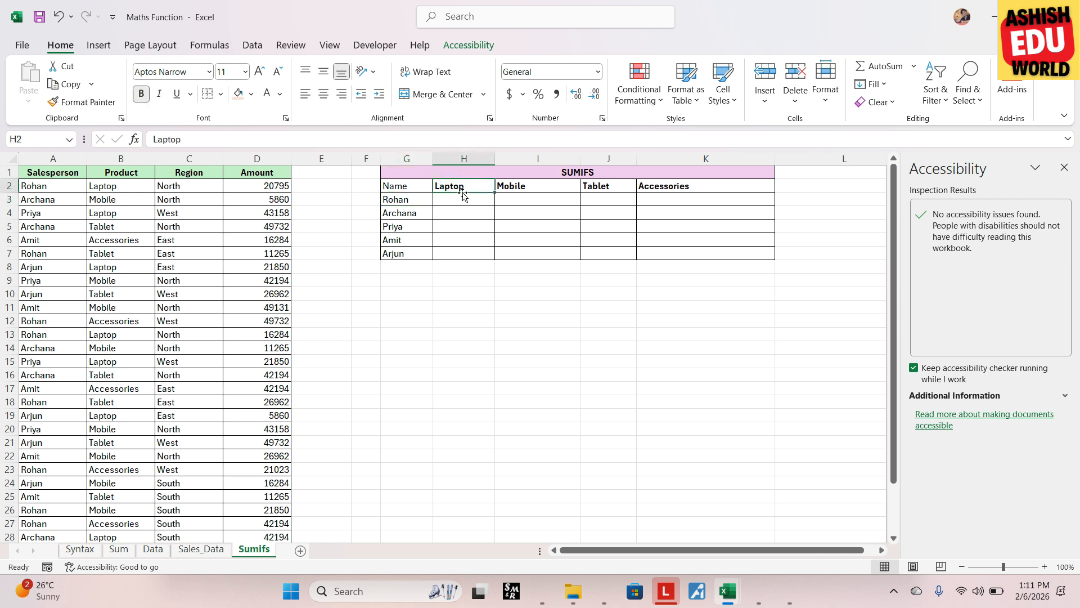
pyautogui.click(415, 200)
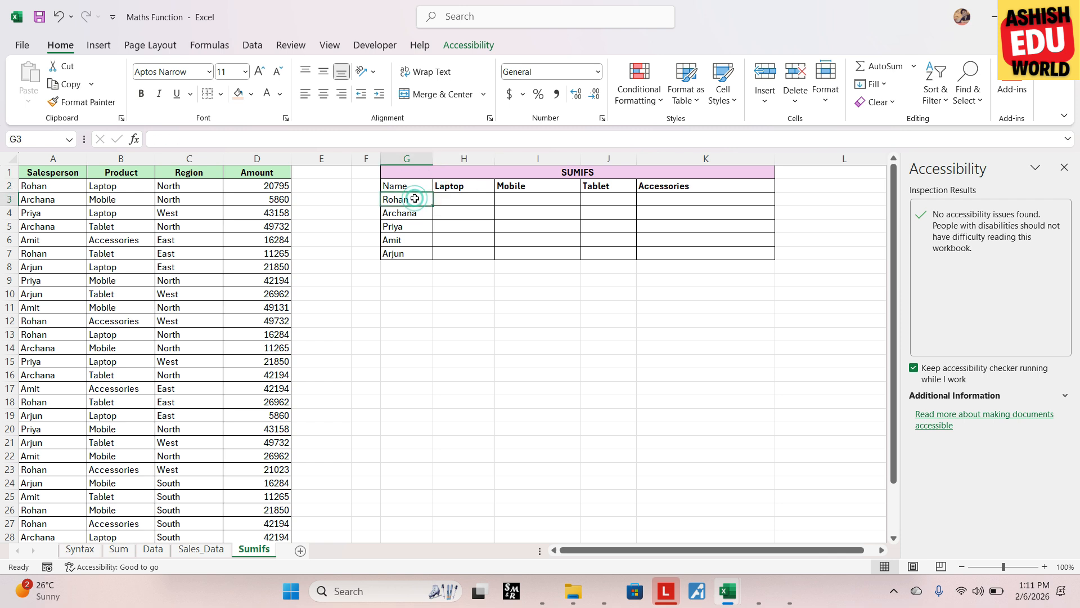
pyautogui.click(525, 187)
pyautogui.click(534, 196)
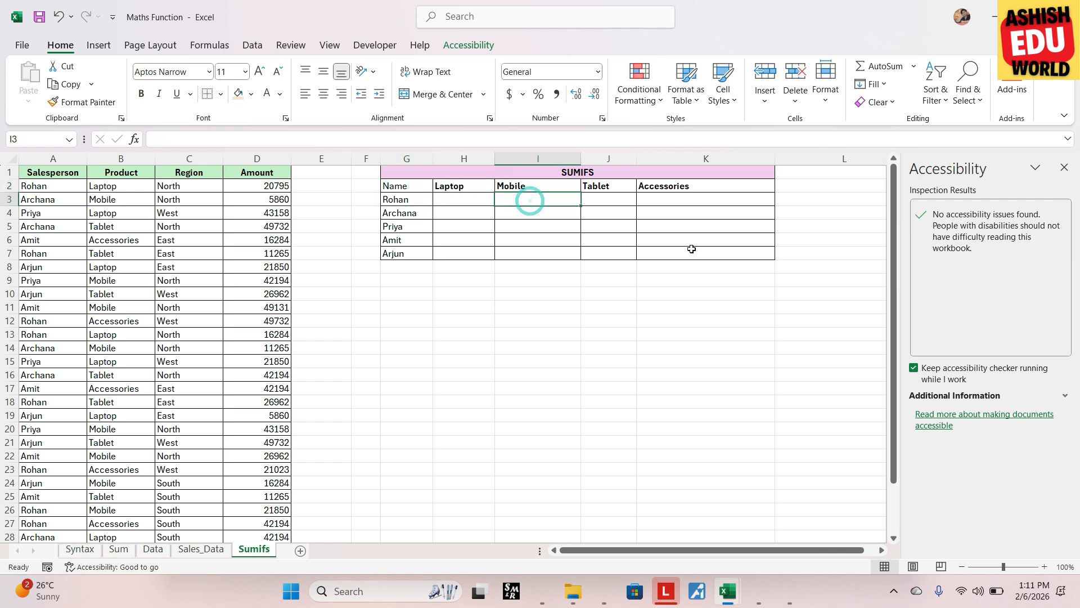
pyautogui.click(622, 189)
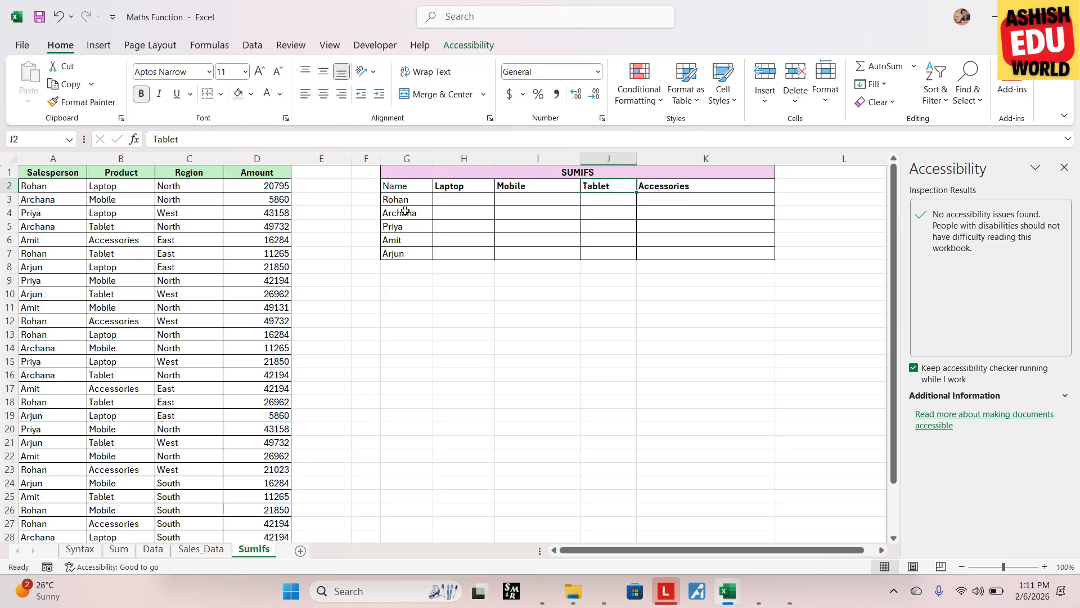
pyautogui.moveTo(402, 212); pyautogui.dragTo(398, 254)
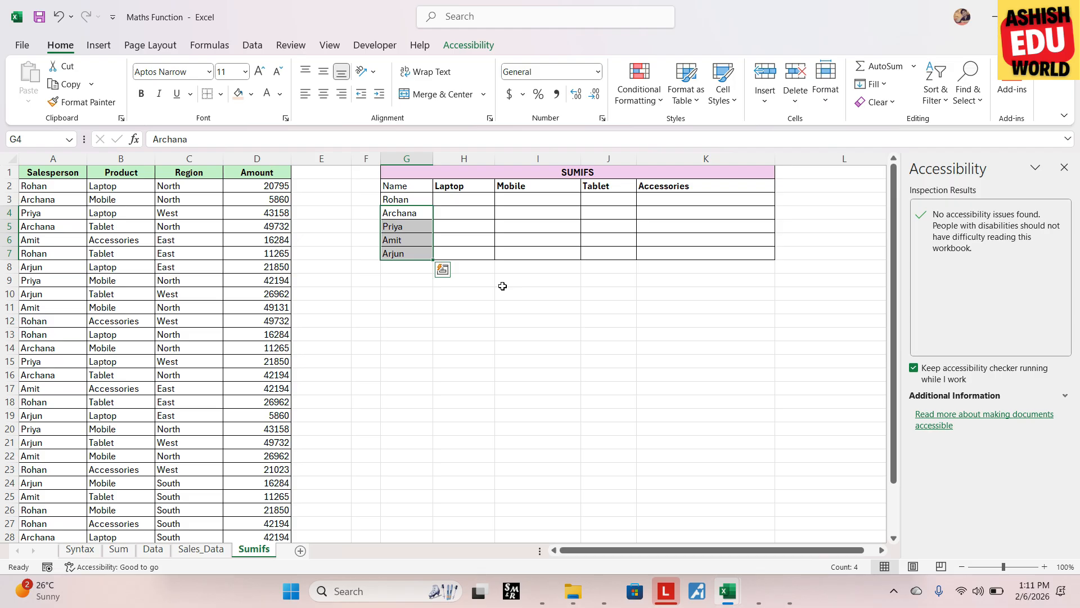
# Begin a SUMIFS formula in H3 with the amounts in D2:D31 as the sum range
pyautogui.click(451, 200)
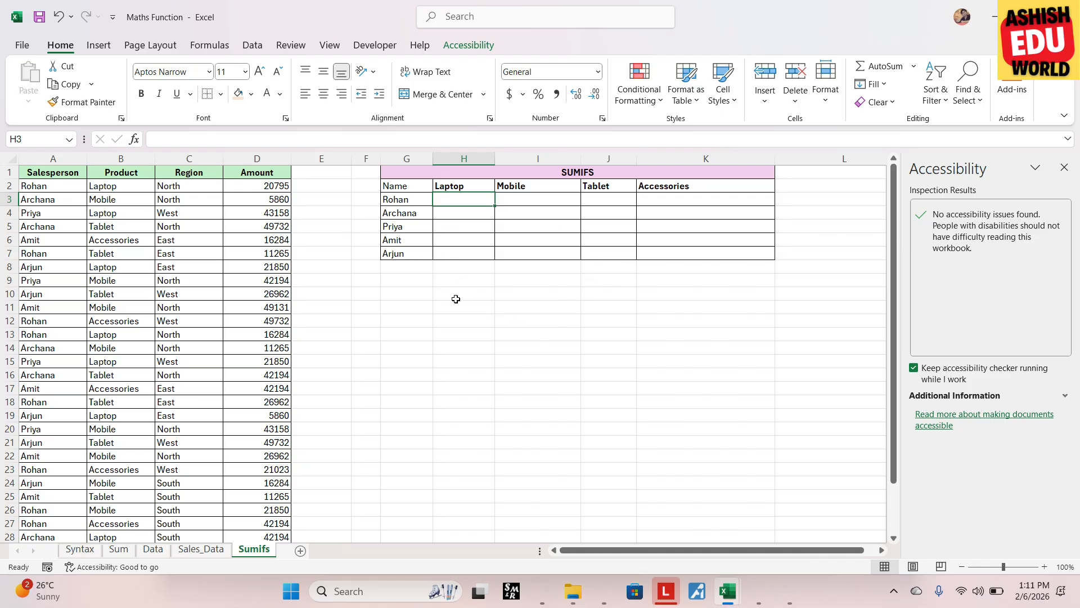
pyautogui.write('=sumif')
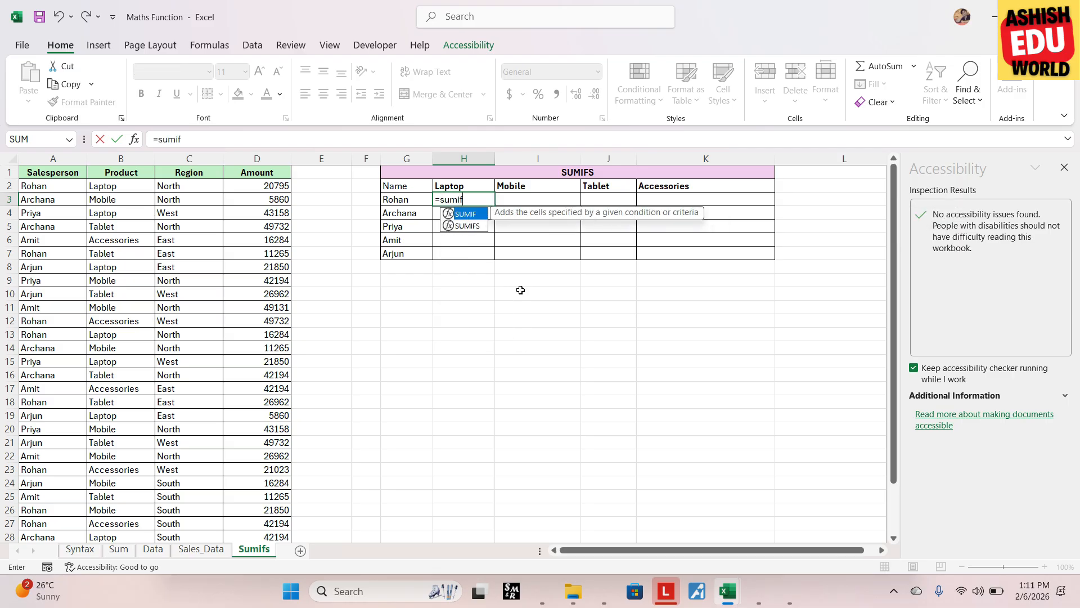
pyautogui.write('s')
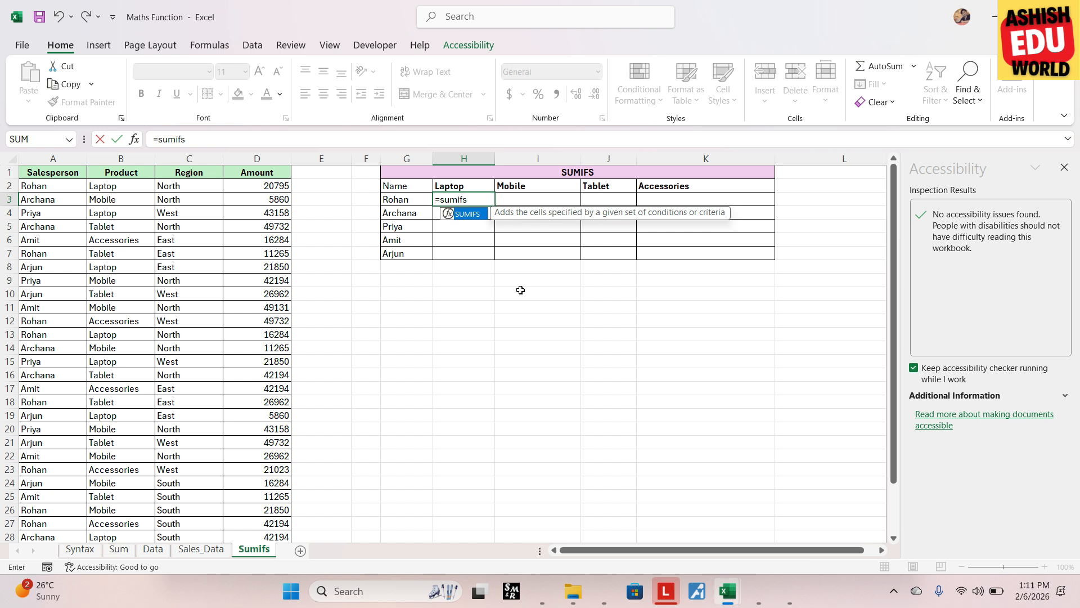
pyautogui.press('Tab')
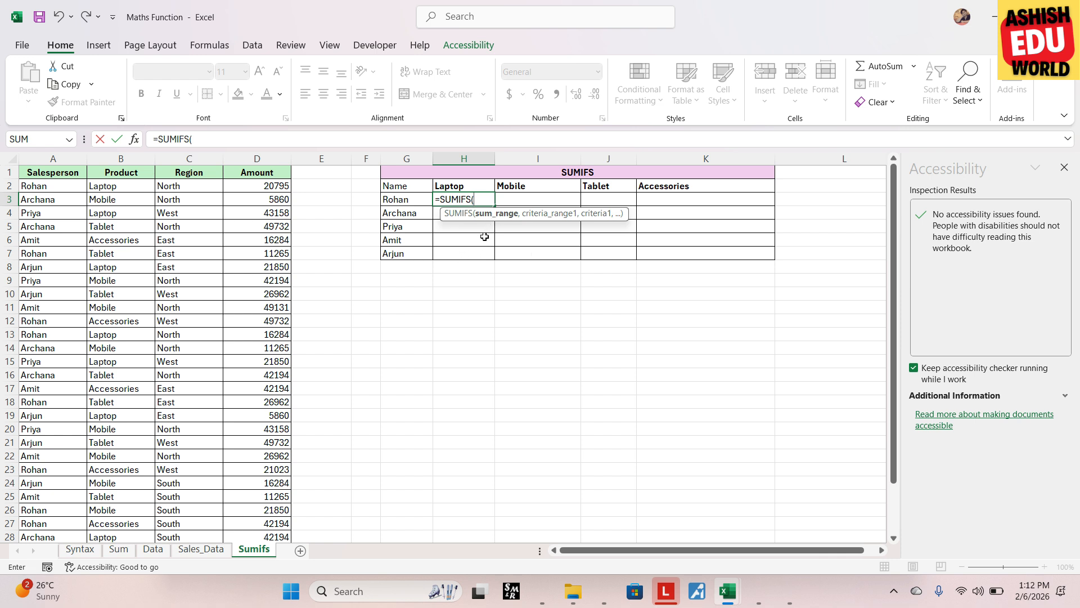
pyautogui.click(262, 188)
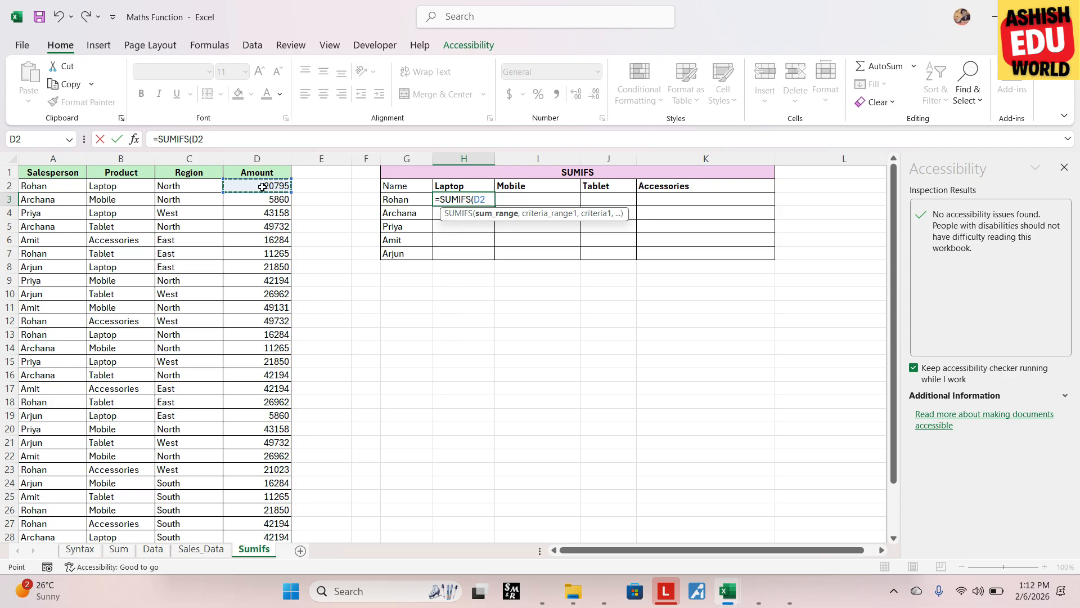
pyautogui.hotkey('ctrl', 'shift', 'Down')
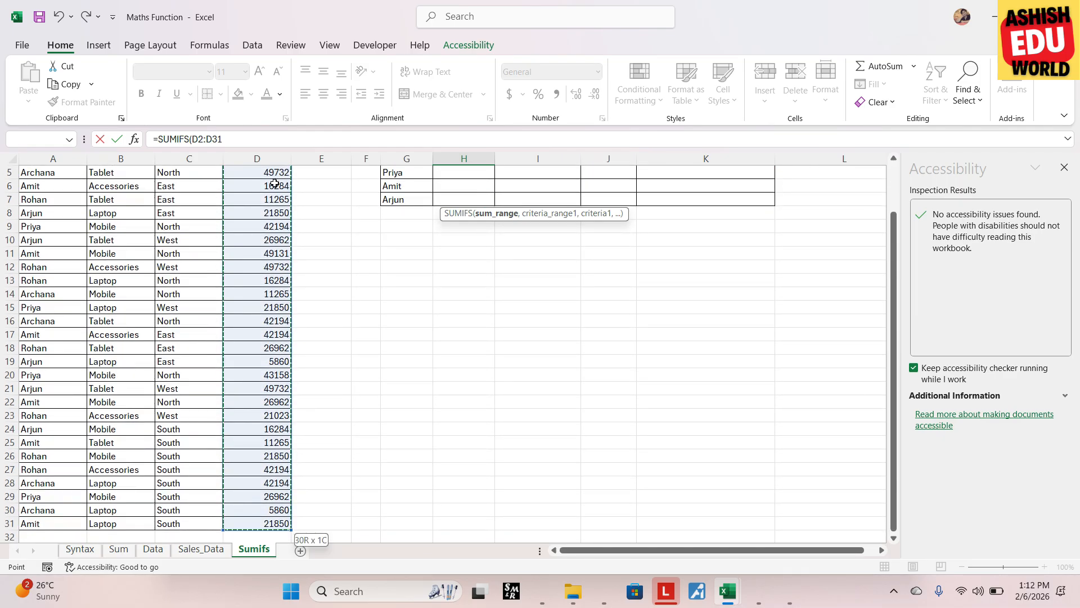
pyautogui.scroll(2, 275, 184)
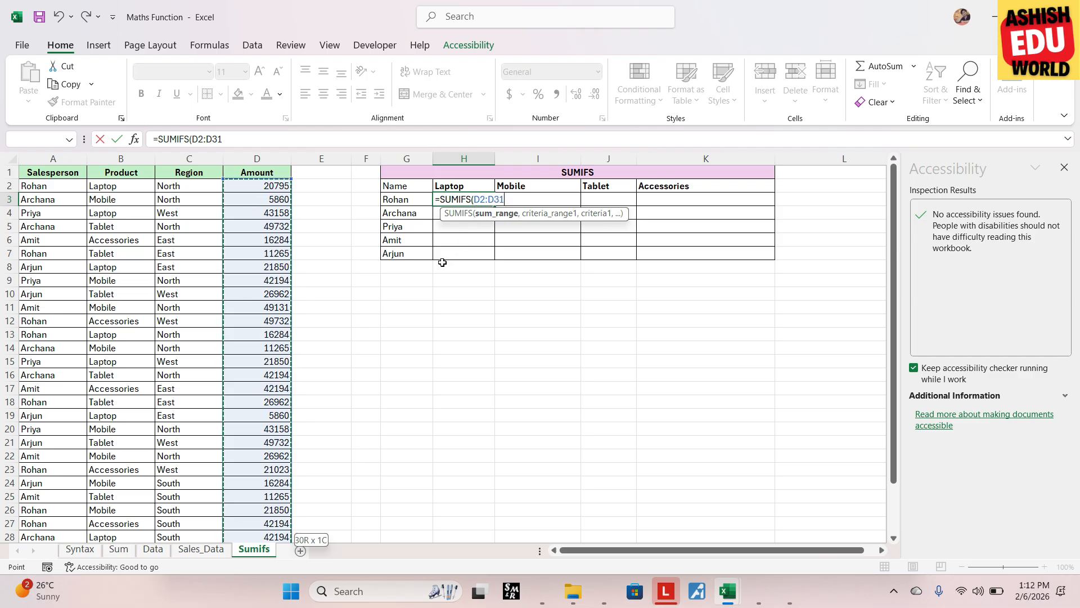
pyautogui.write(',')
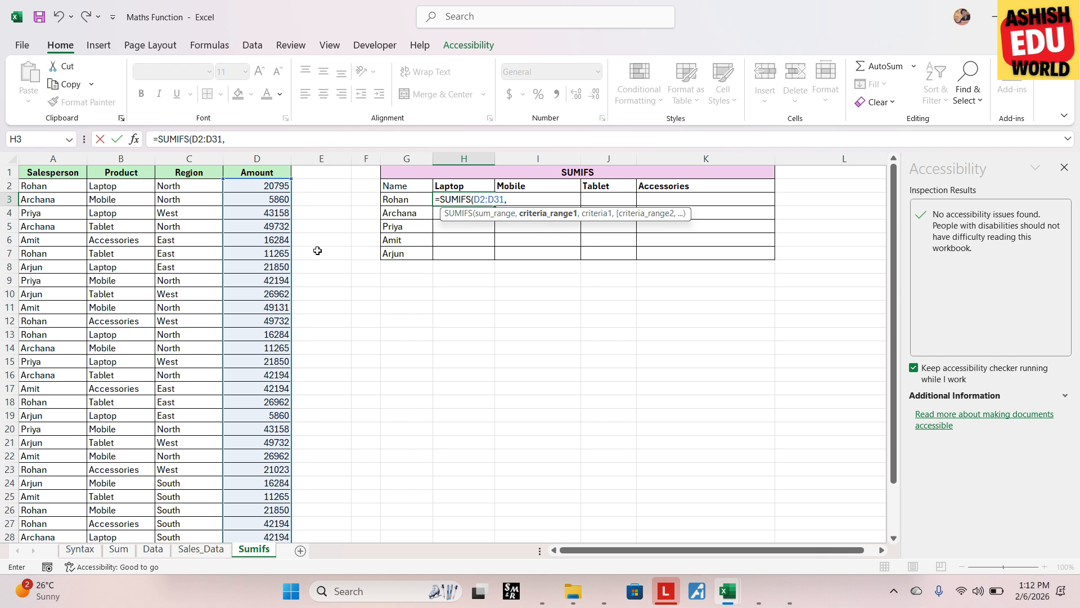
# Add A2:A31 as the first criteria range, with the salesperson's name from G3 as quoted text for its criterion
pyautogui.click(38, 187)
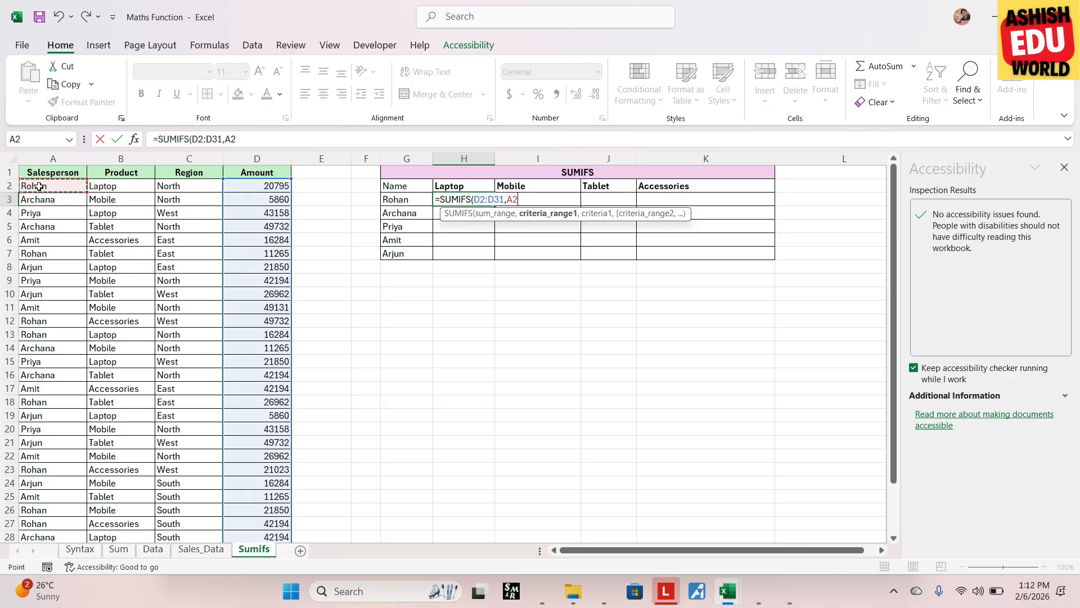
pyautogui.moveTo(38, 187); pyautogui.dragTo(38, 532)
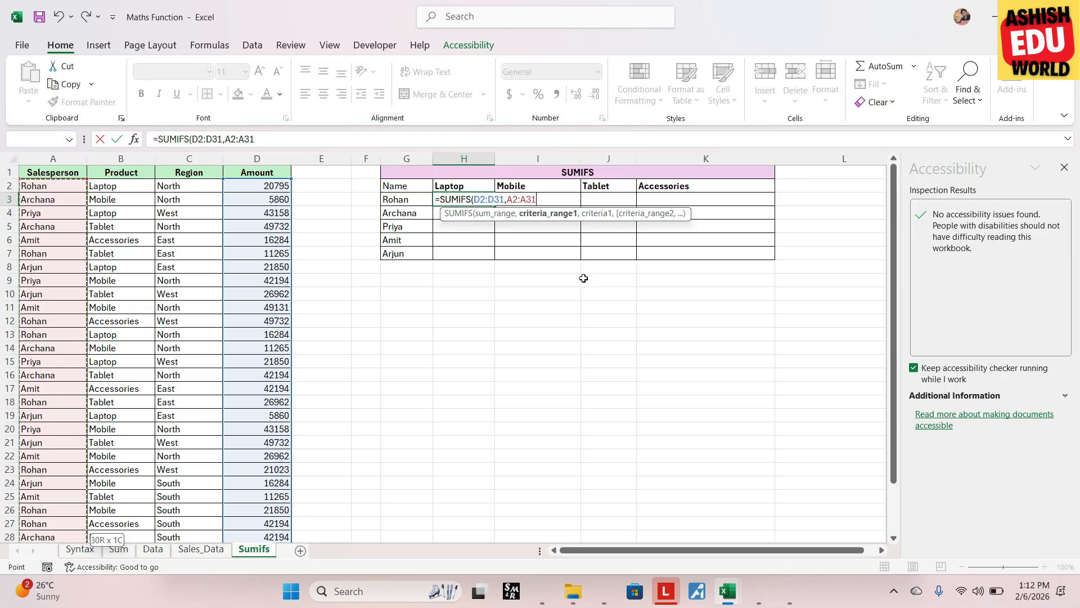
pyautogui.write(',')
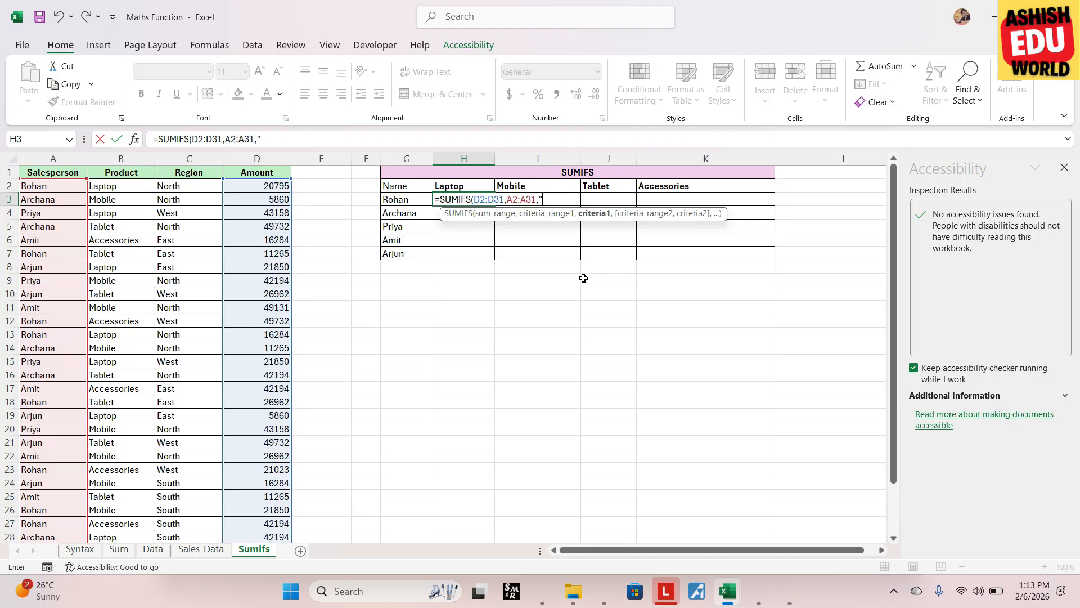
pyautogui.write('Rohan",')
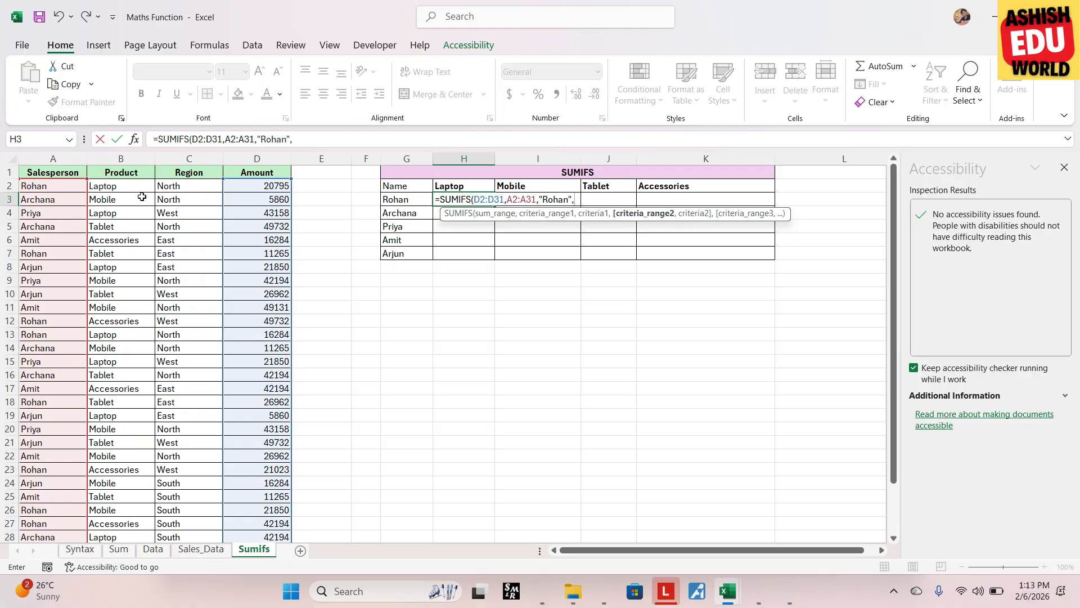
# Complete the SUMIFS formula in H3 with B2:B31 as the second criteria range and "Laptop" as its criterion
pyautogui.click(114, 185)
pyautogui.hotkey('ctrl', 'shift', 'Down')
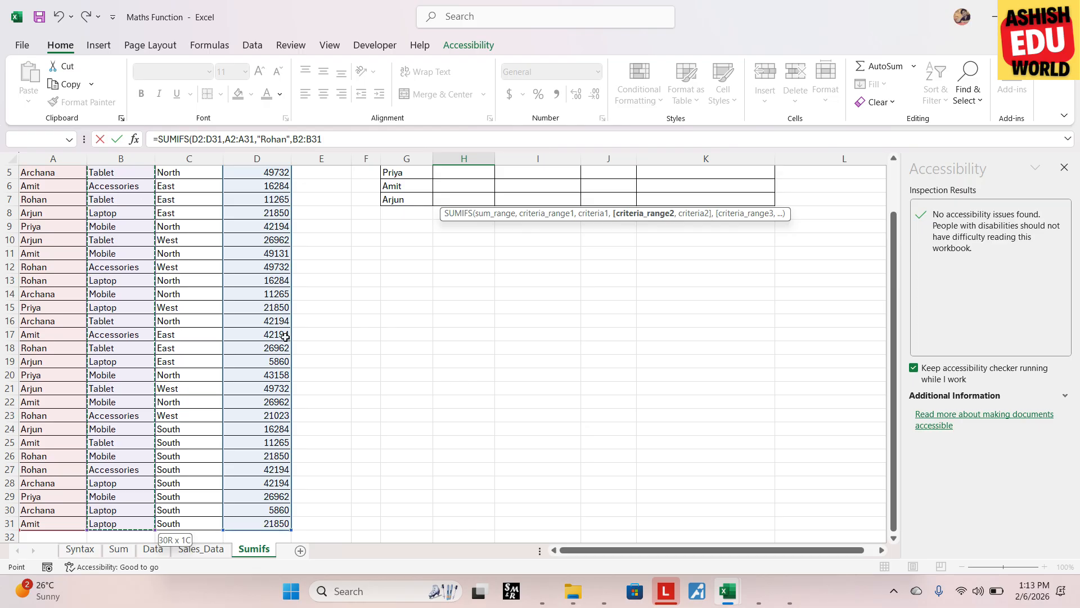
pyautogui.scroll(2, 177, 221)
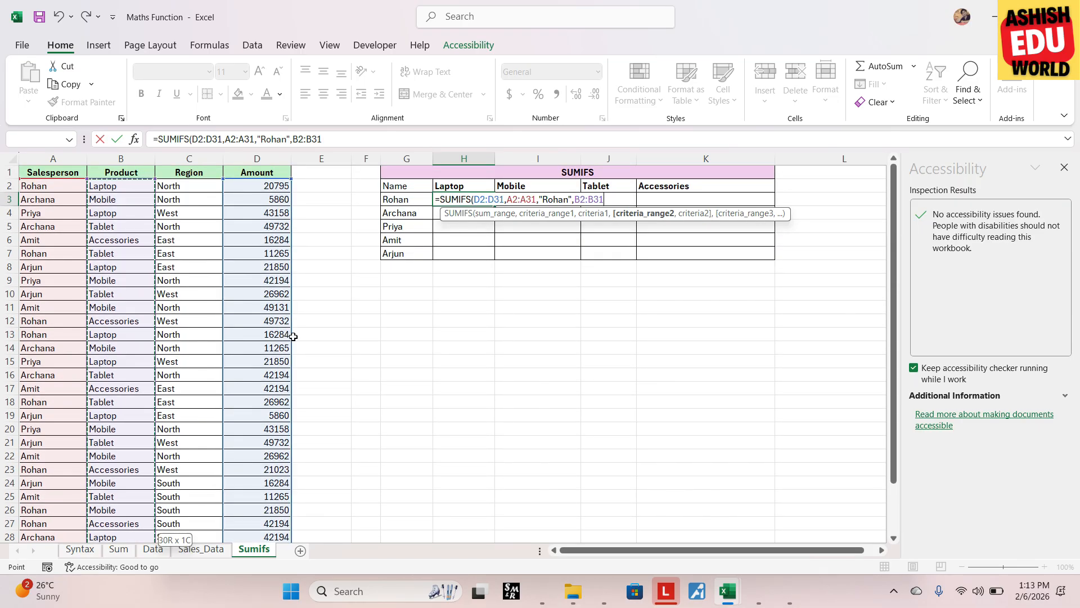
pyautogui.write(',')
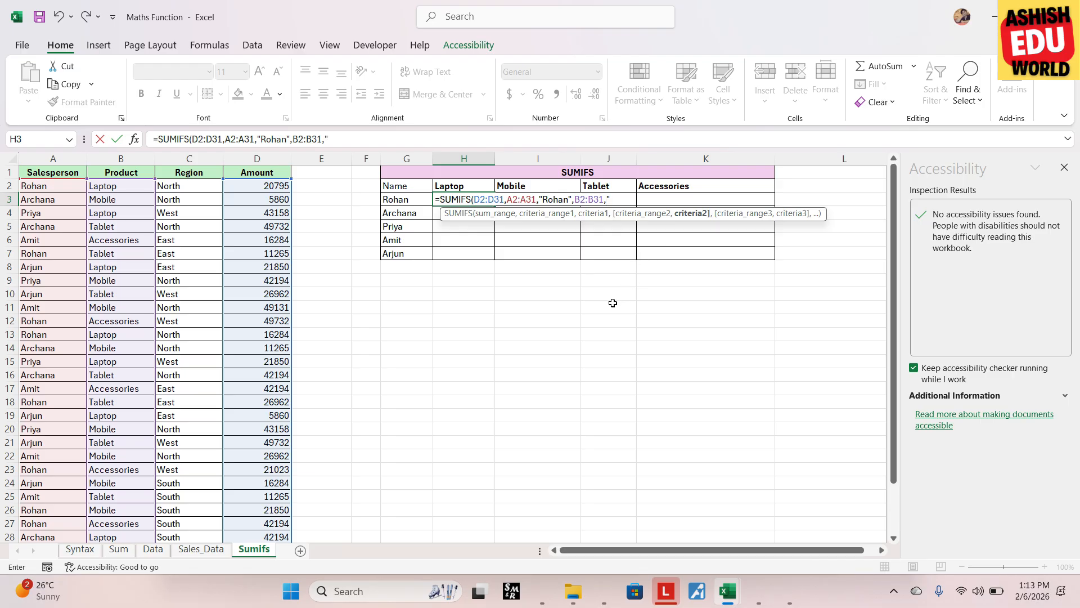
pyautogui.write('"Laptop"')
pyautogui.write(')')
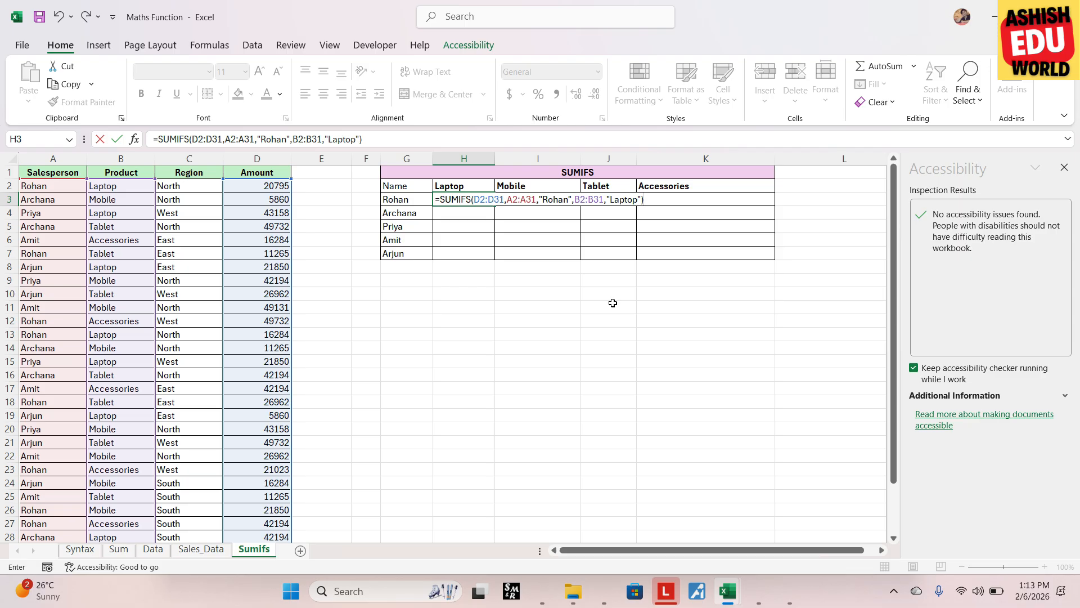
pyautogui.press('Return')
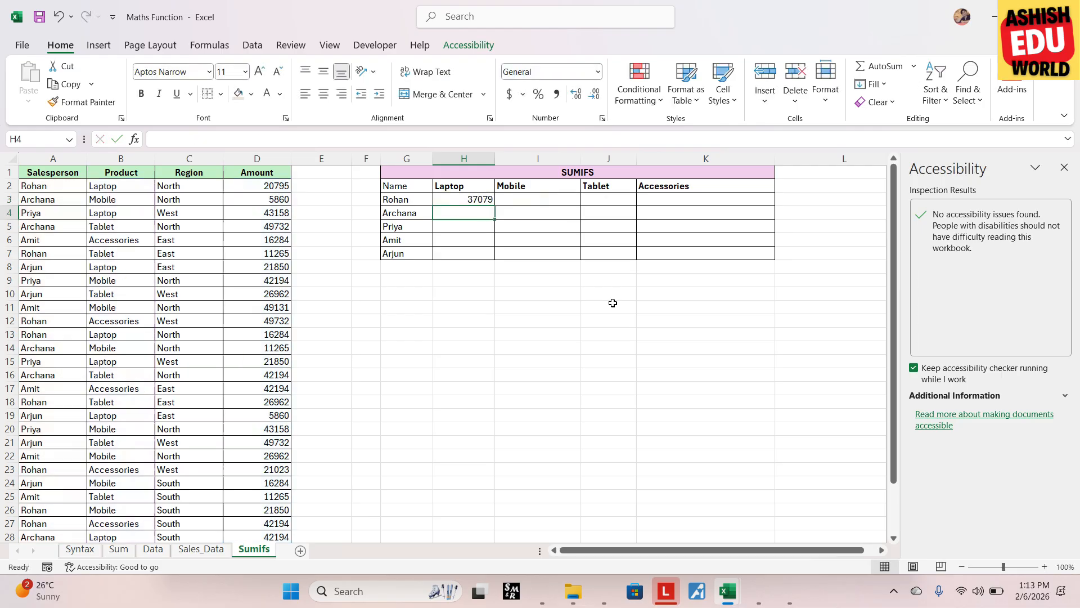
# Add filters to the sales table and show only the rows of the salesperson named in G3
pyautogui.click(472, 202)
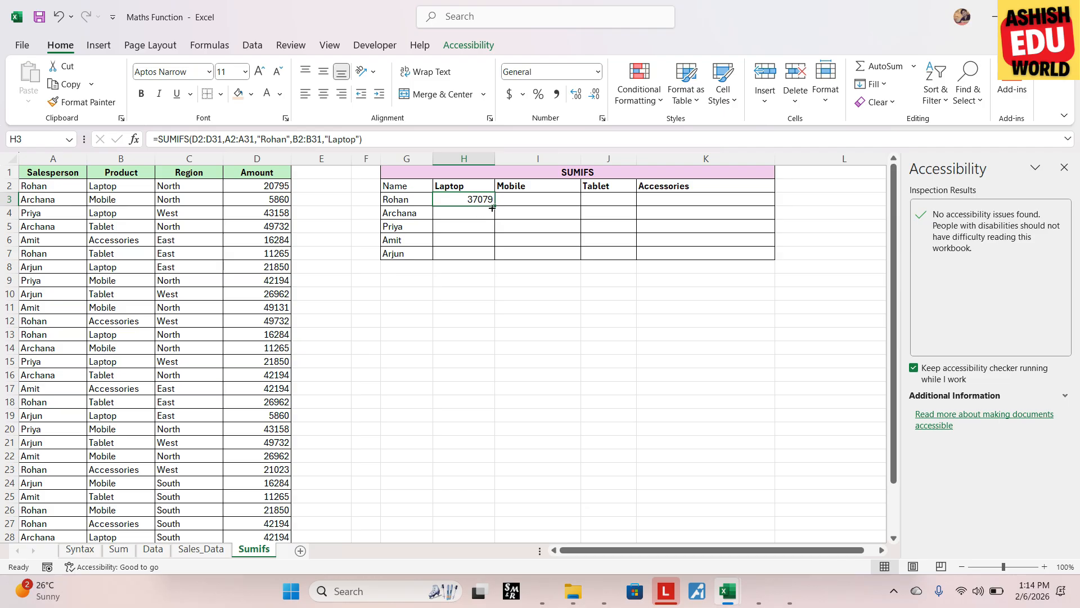
pyautogui.click(50, 184)
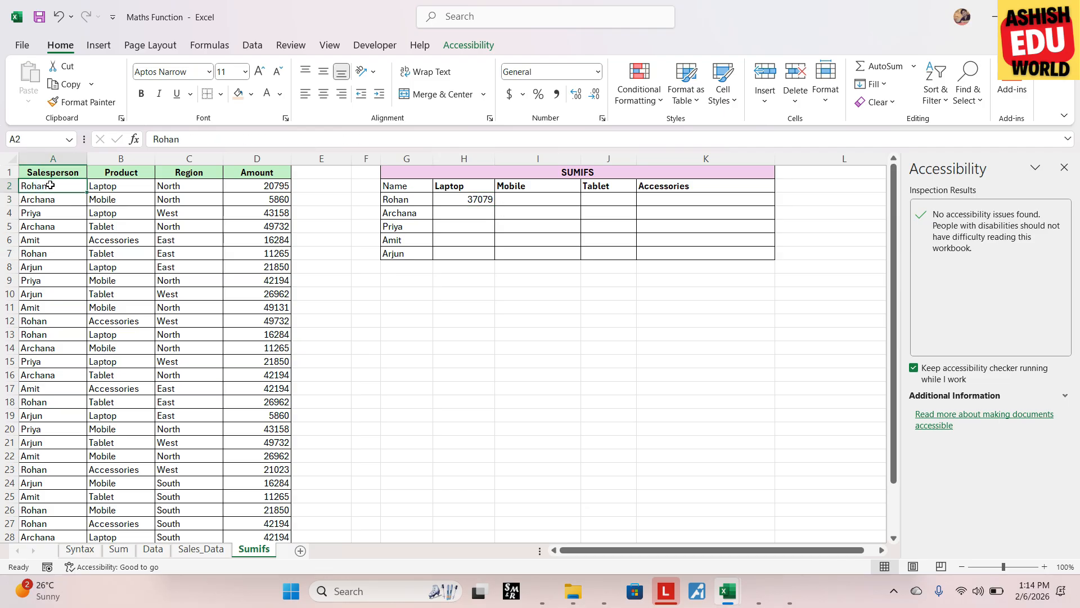
pyautogui.hotkey('ctrl', 'shift', 'l')
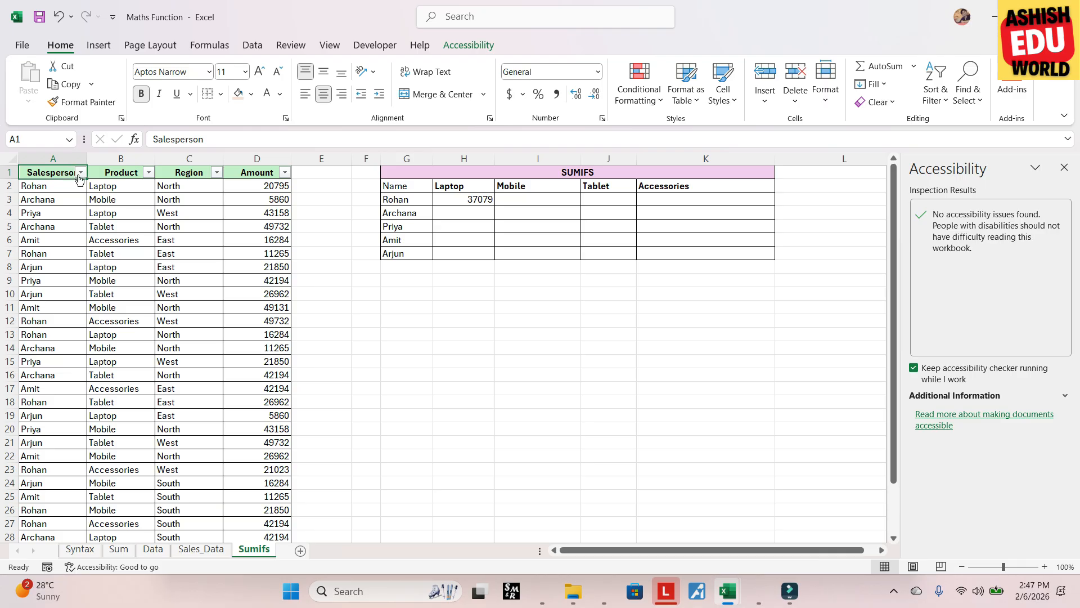
pyautogui.click(81, 172)
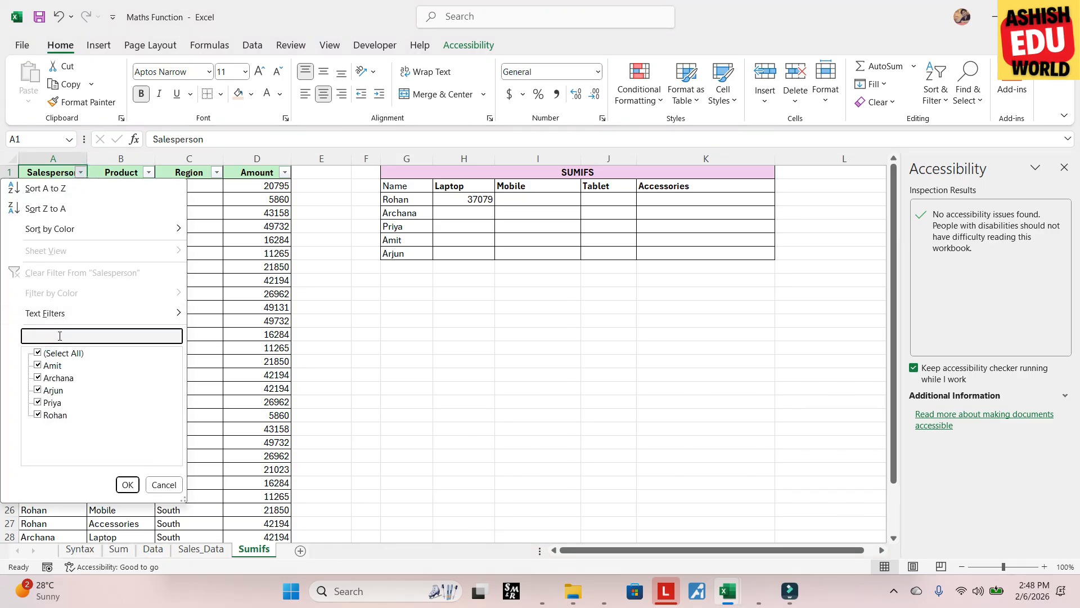
pyautogui.write('roh')
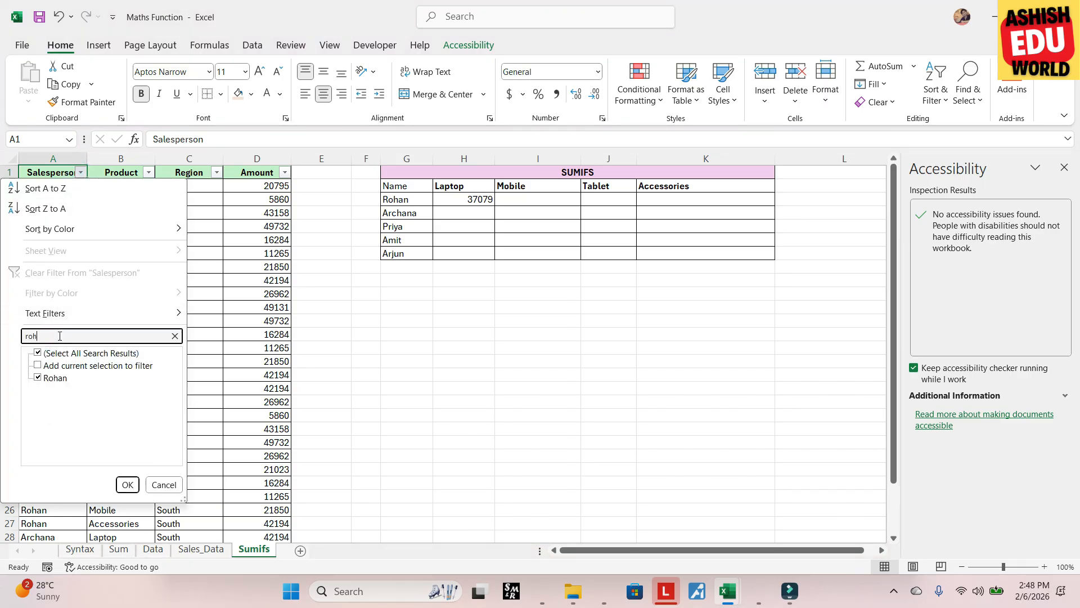
pyautogui.click(130, 484)
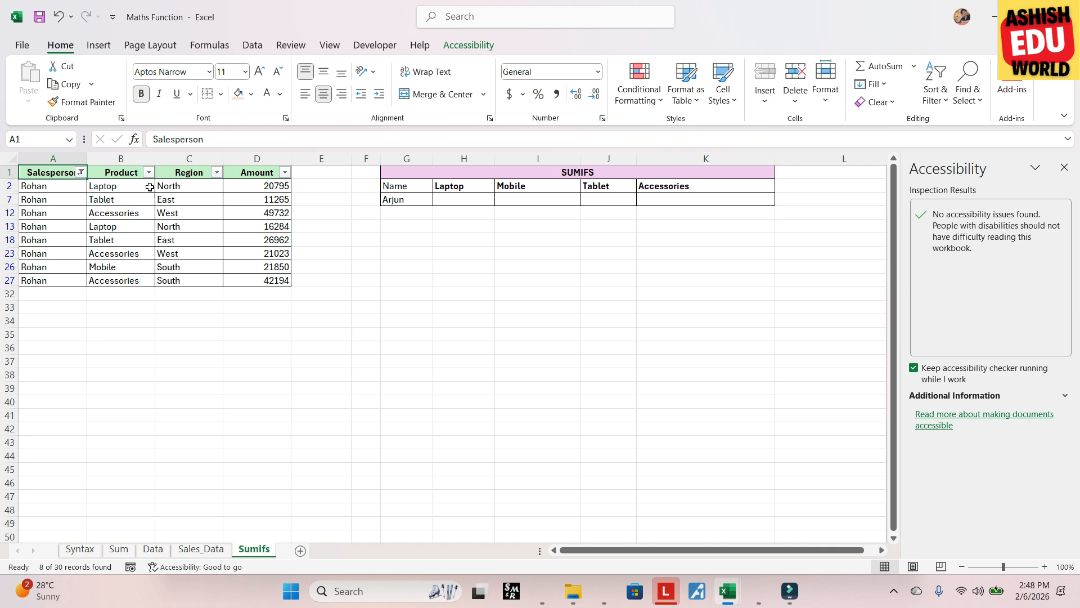
# Filter the Product column to Laptop only and select the visible amounts to check their sum
pyautogui.click(148, 173)
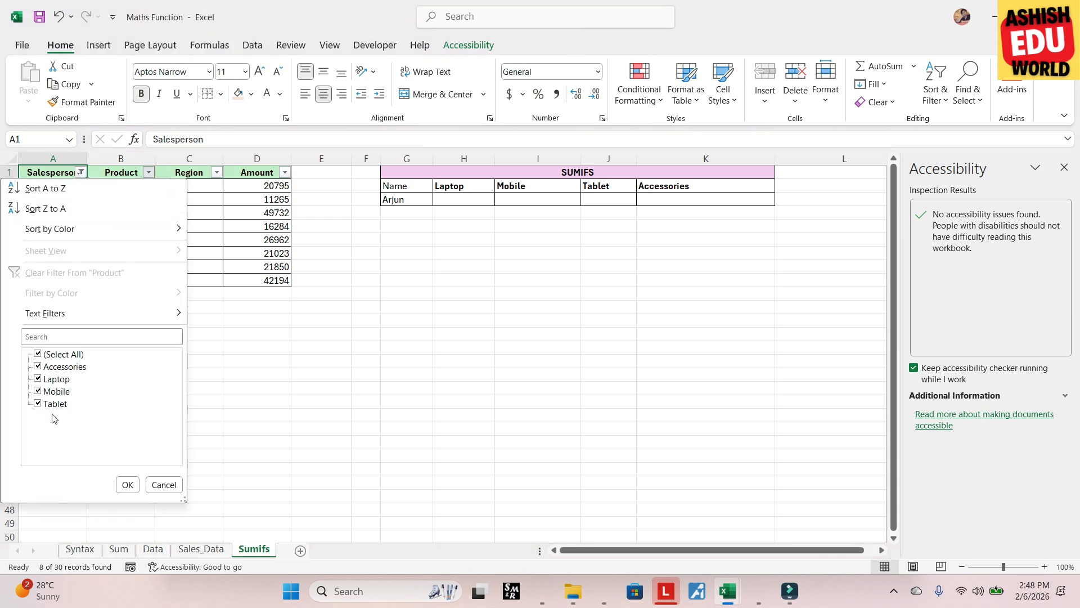
pyautogui.click(38, 354)
pyautogui.click(38, 377)
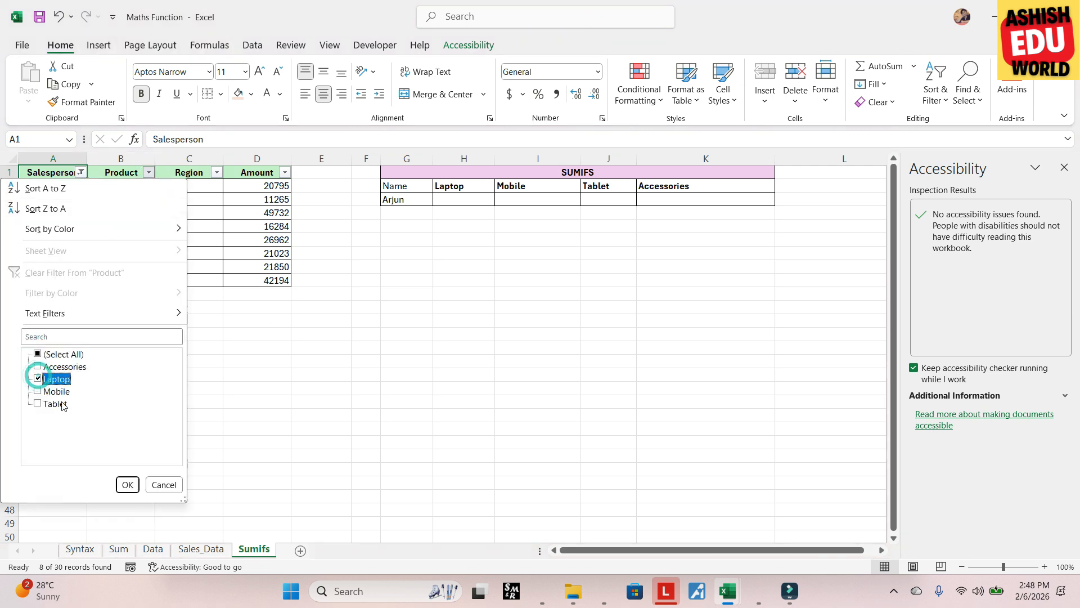
pyautogui.click(128, 485)
pyautogui.moveTo(272, 188); pyautogui.dragTo(275, 200)
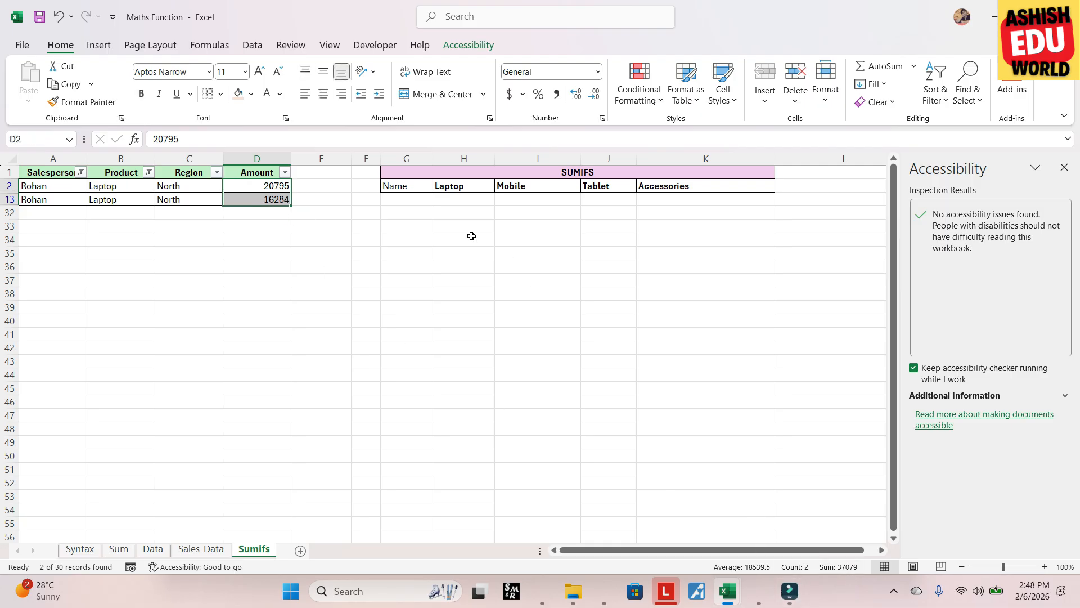
# Remove the filters from the sales table and review the SUMIFS formula in H3
pyautogui.click(259, 190)
pyautogui.hotkey('ctrl', 'shift', 'l')
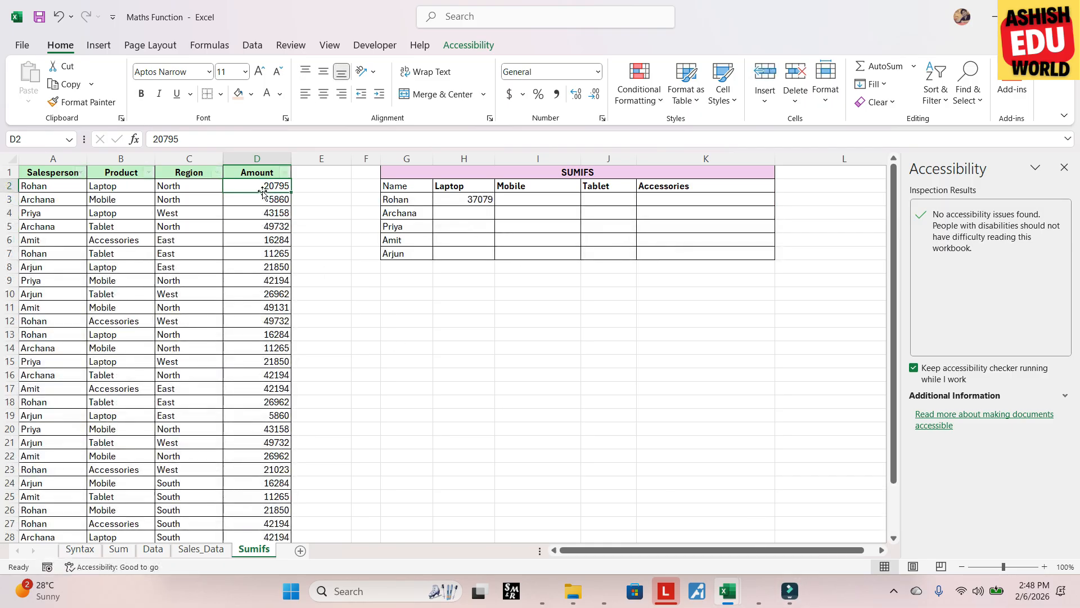
pyautogui.click(470, 200)
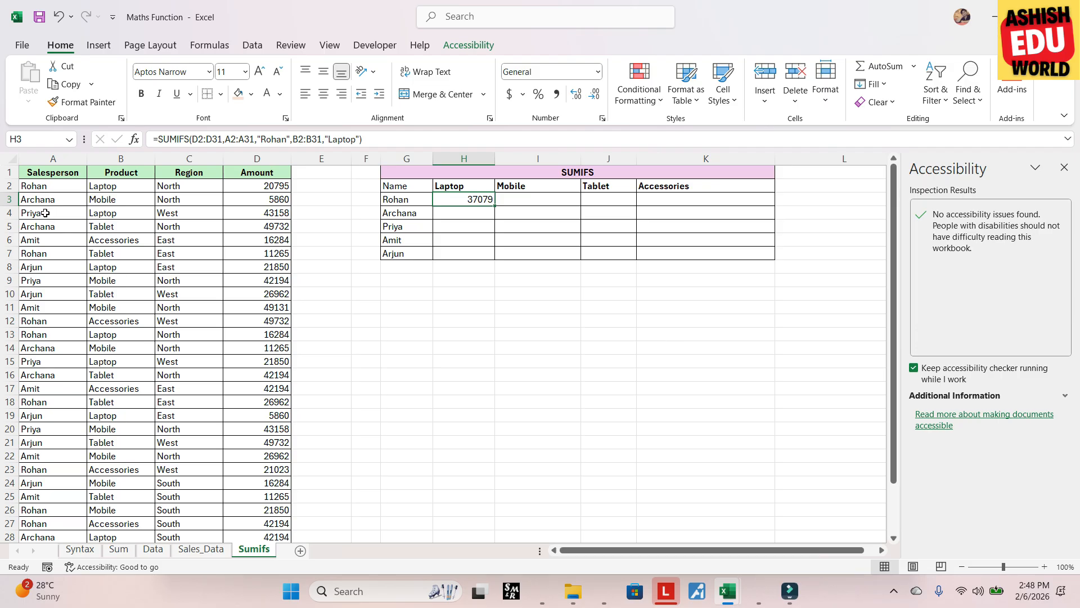
# Enter the first and fourth listed salespeople's names in G9 and H9, below the SUMIFS table
pyautogui.click(407, 280)
pyautogui.write('Rohan')
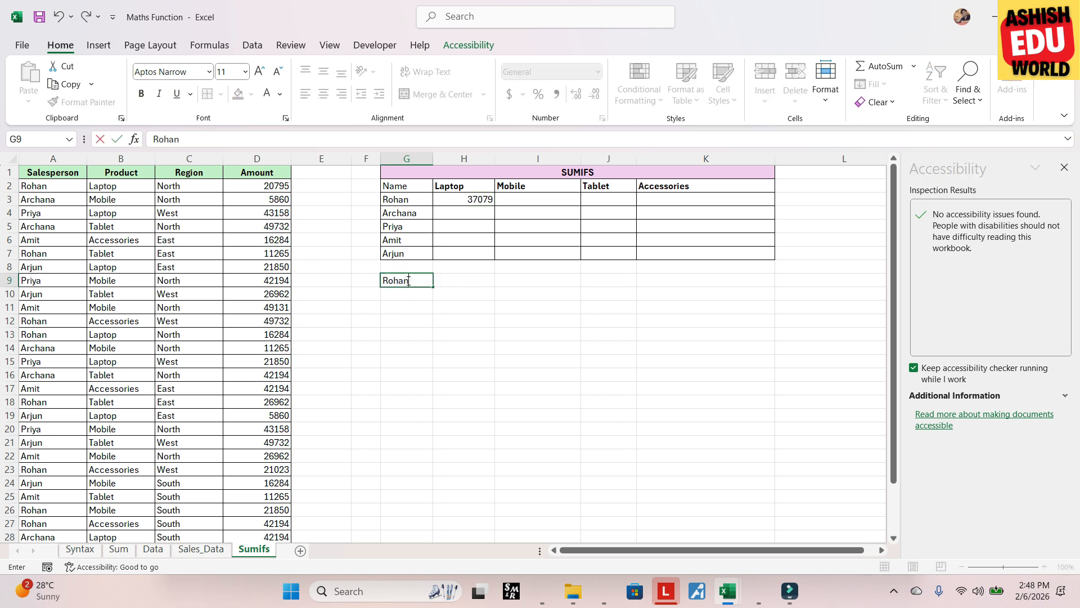
pyautogui.press('Tab')
pyautogui.write('Am')
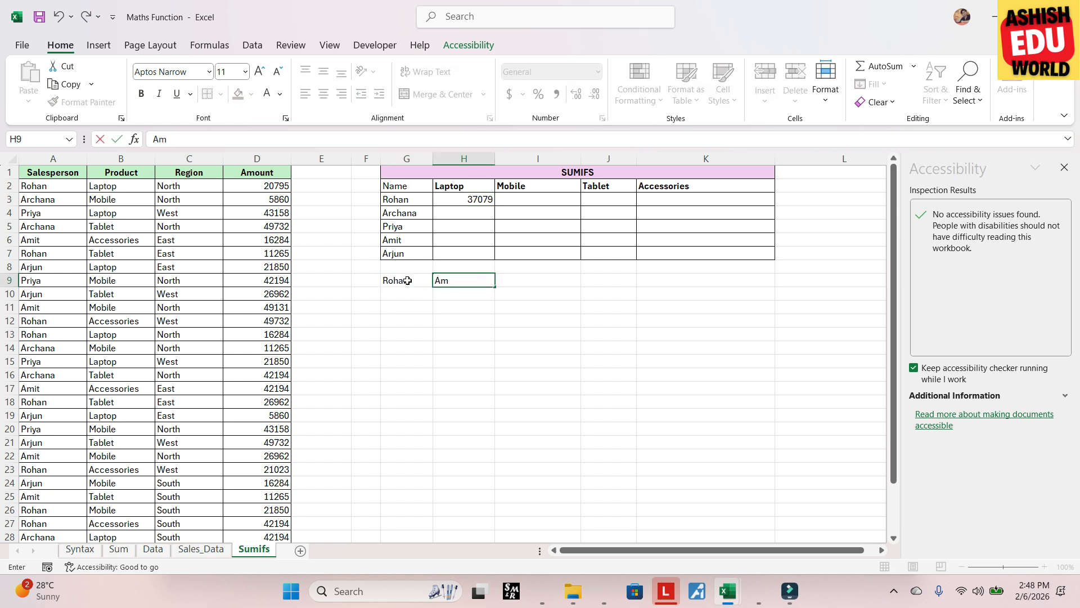
pyautogui.press('Tab')
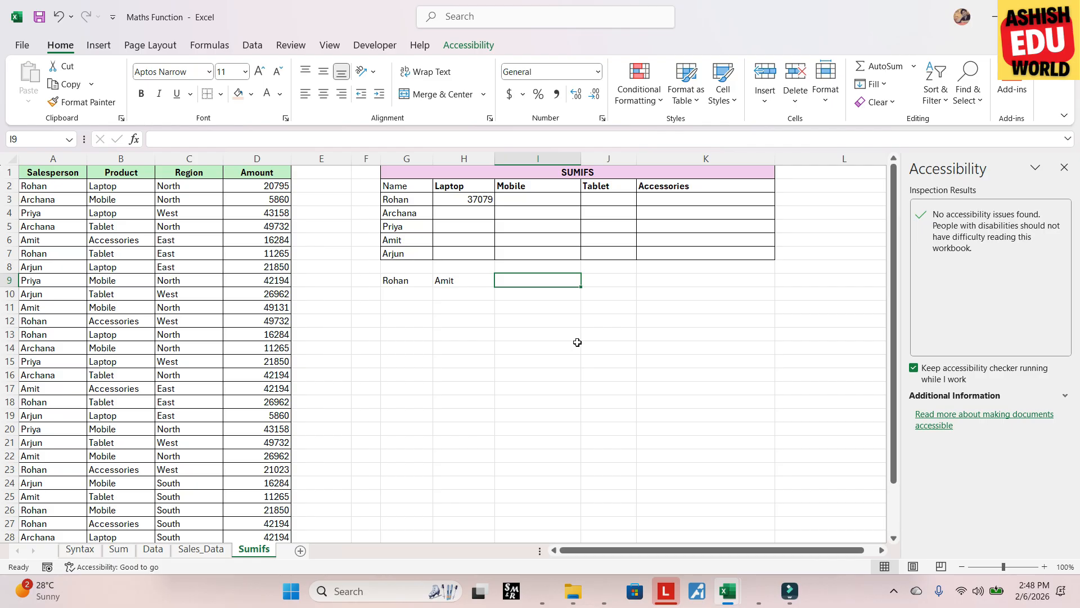
# Begin a SUMIFS formula in I9 with D2:D31 as the sum range
pyautogui.write('=sumi')
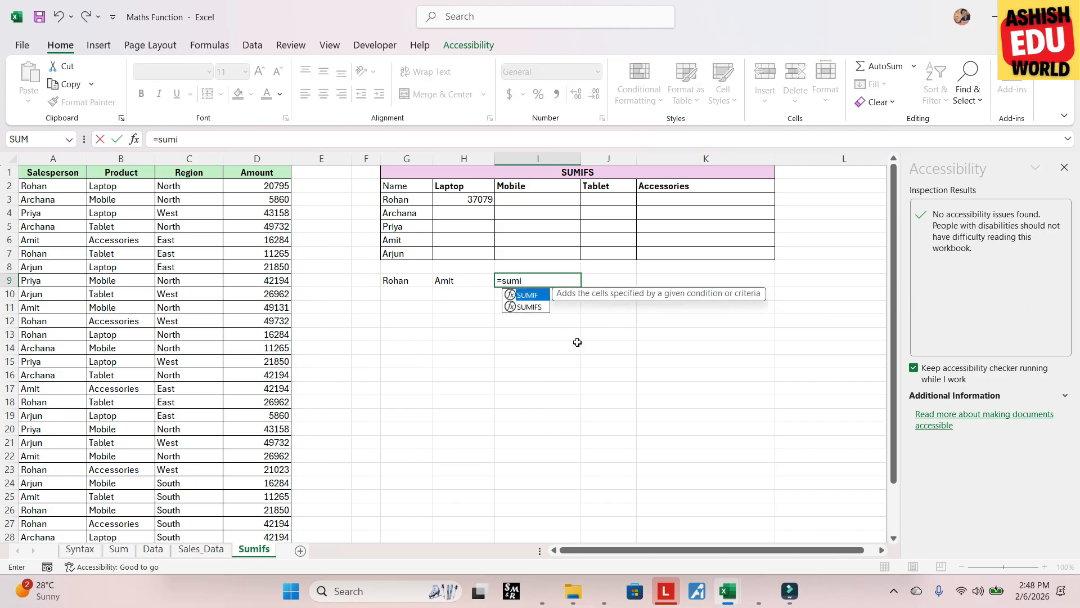
pyautogui.write('fs')
pyautogui.press('Tab')
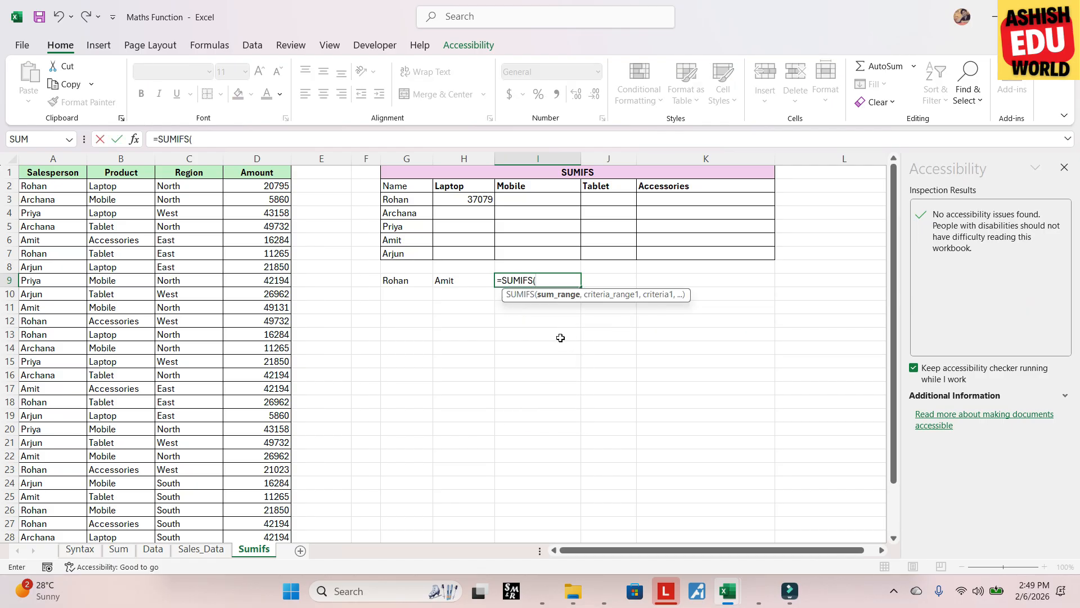
pyautogui.click(266, 187)
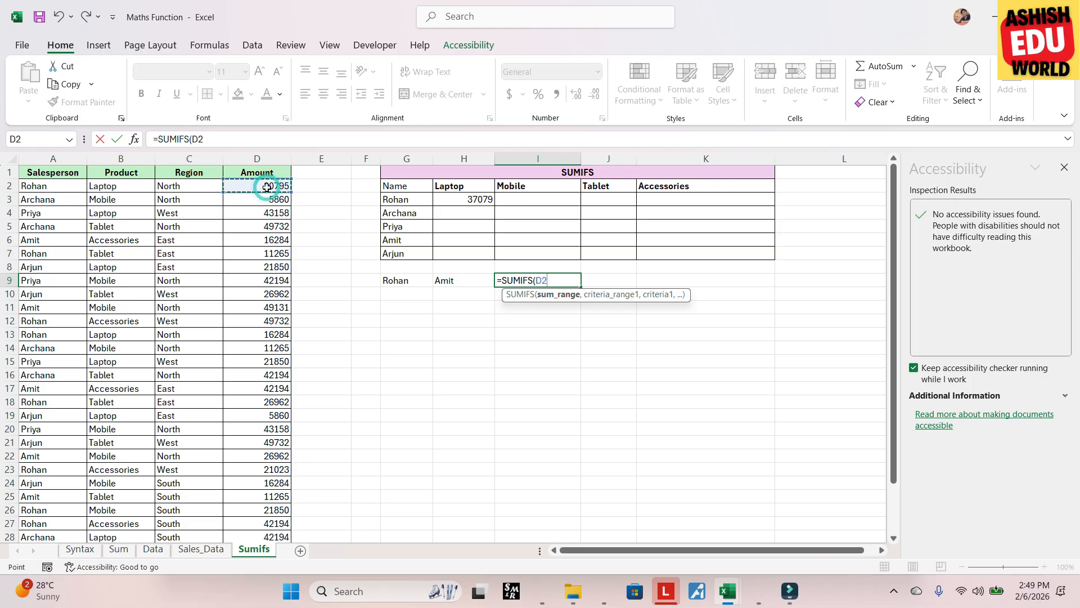
pyautogui.hotkey('ctrl', 'shift', 'Down')
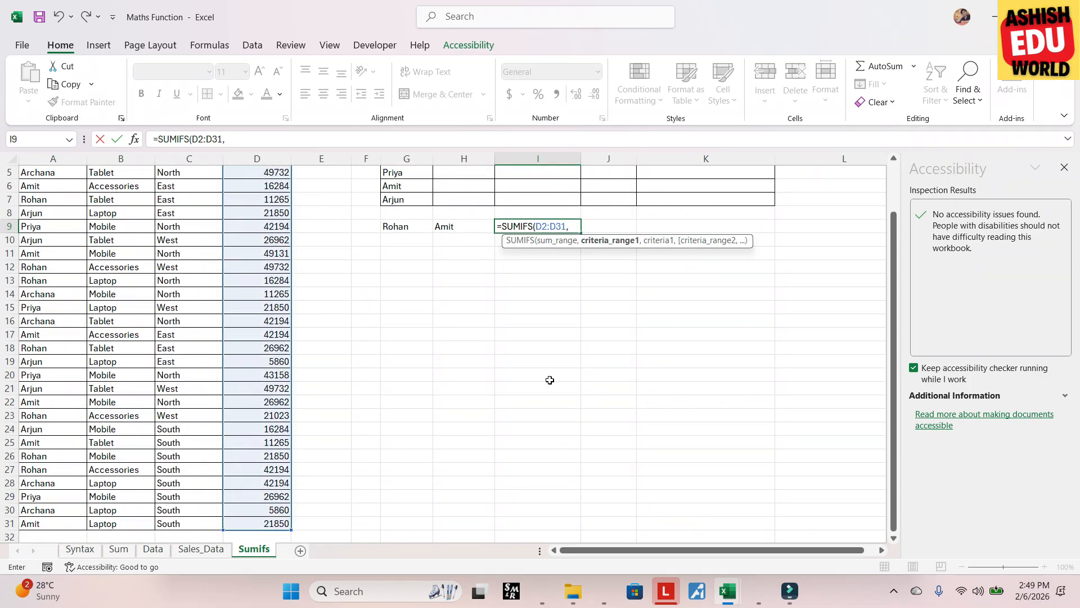
# Add A2:A31 as the first criteria range in I9's SUMIFS formula, with the quoted name from G9 as its criterion
pyautogui.write(',')
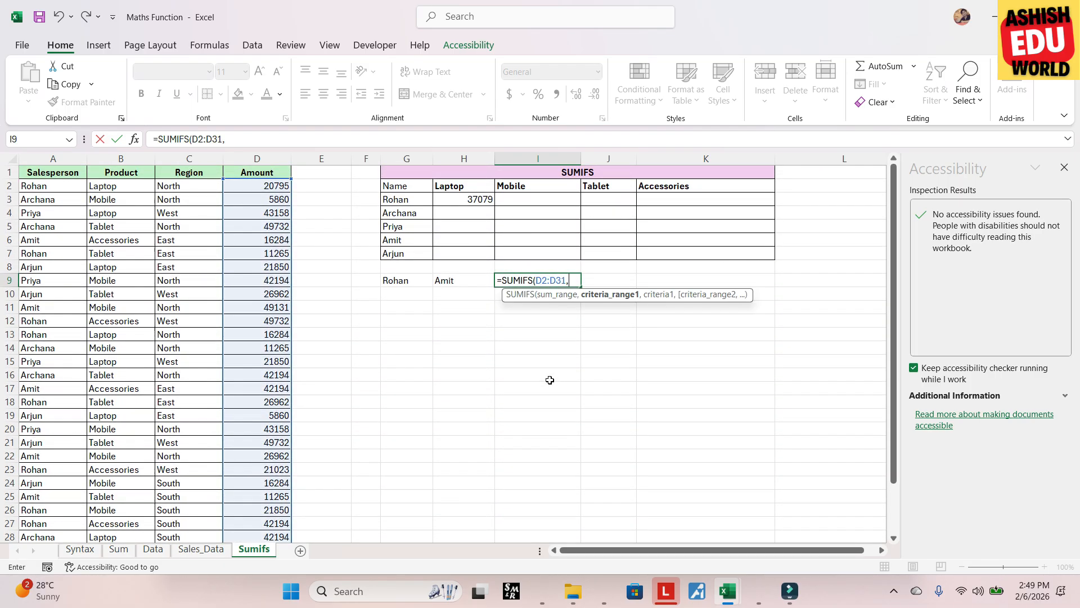
pyautogui.click(42, 185)
pyautogui.hotkey('ctrl', 'shift', 'Down')
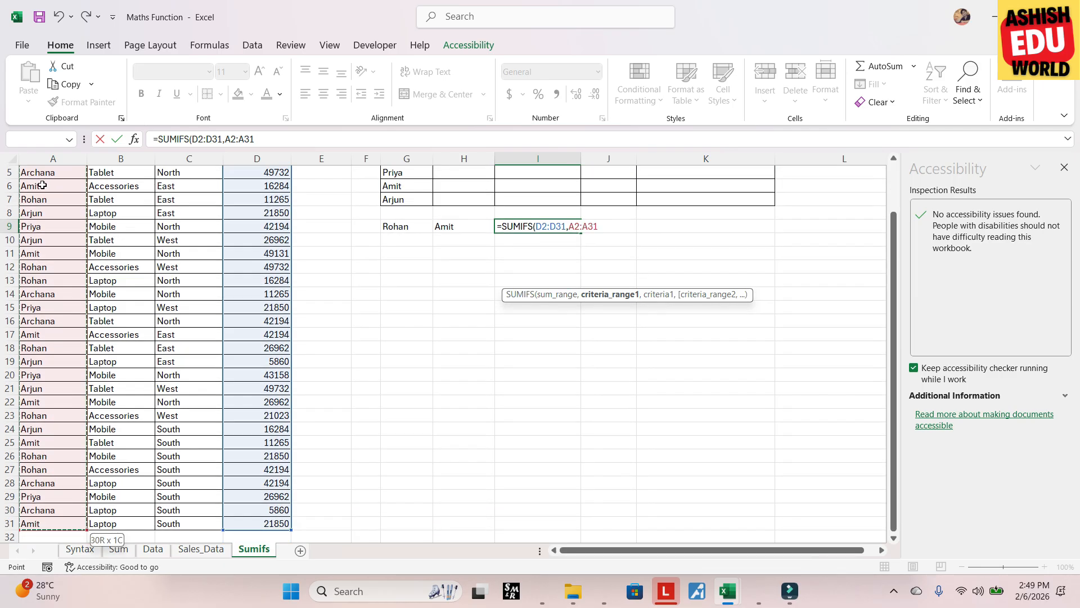
pyautogui.write(',')
pyautogui.scroll(2, 360, 304)
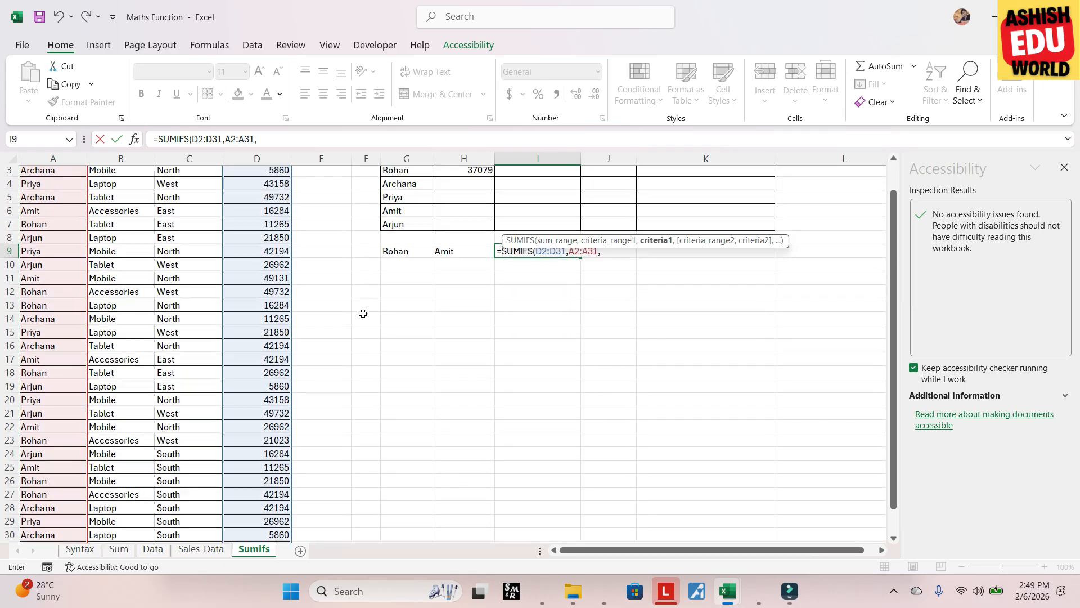
pyautogui.write('"R')
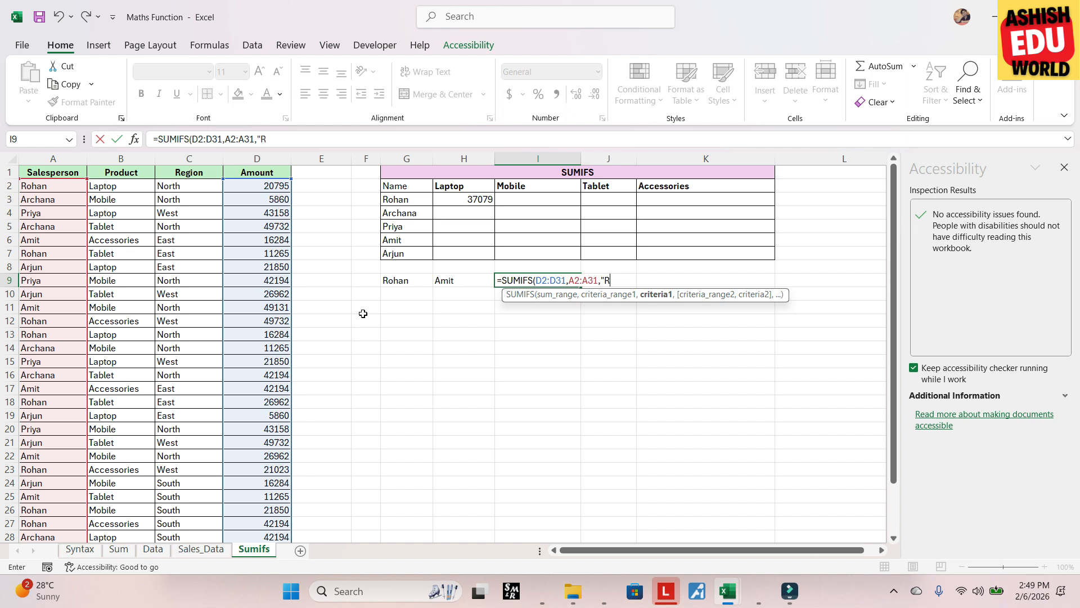
pyautogui.write('ohan",')
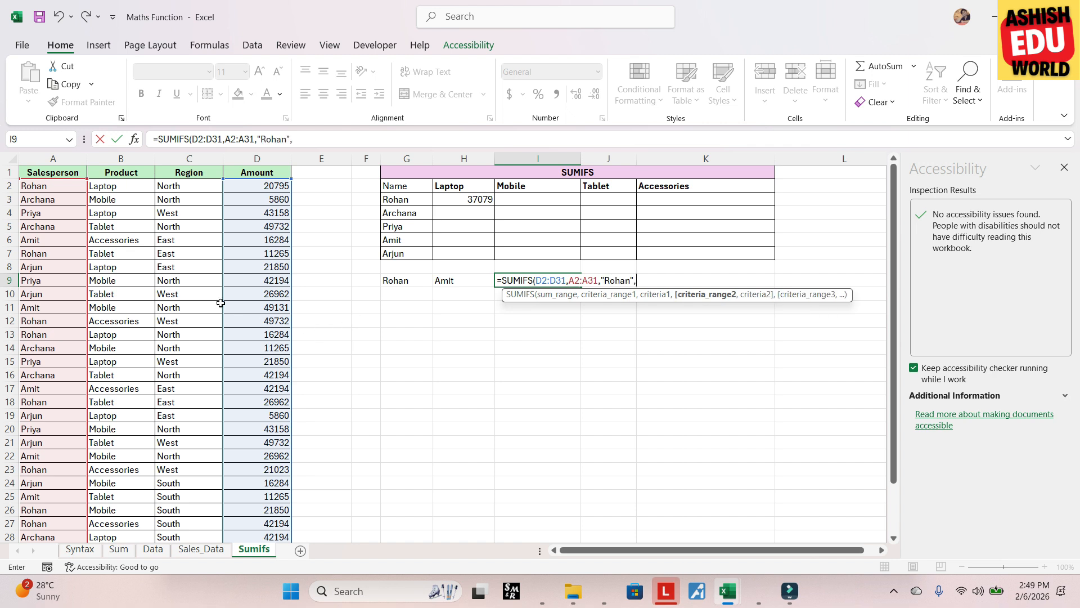
# Add A2:A31 as the second criteria range with the quoted name from H9 as its criterion, and complete the I9 formula
pyautogui.click(50, 187)
pyautogui.hotkey('ctrl', 'shift', 'Down')
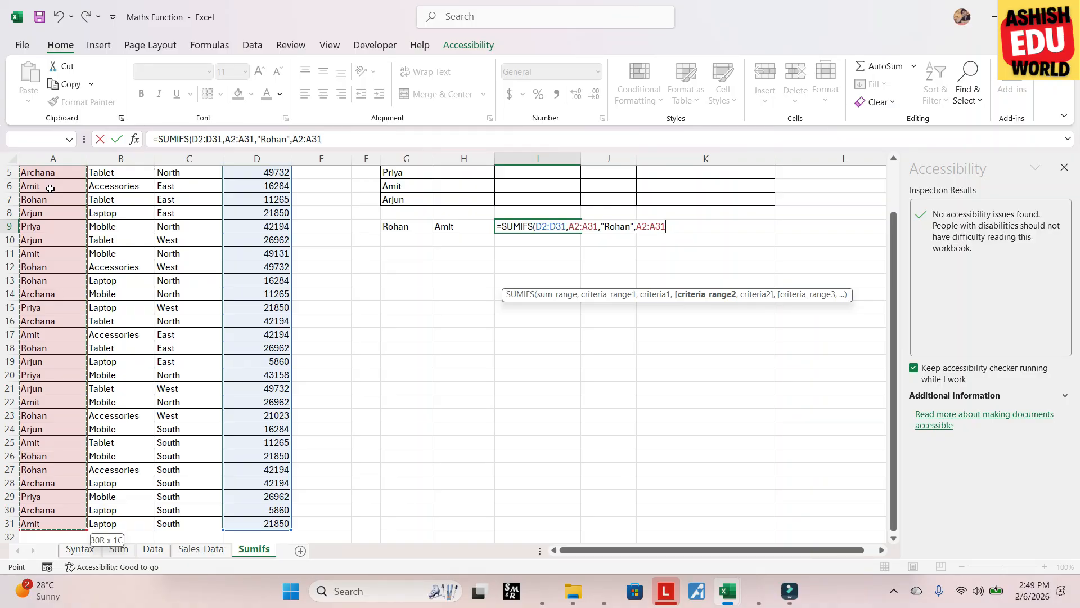
pyautogui.write(',')
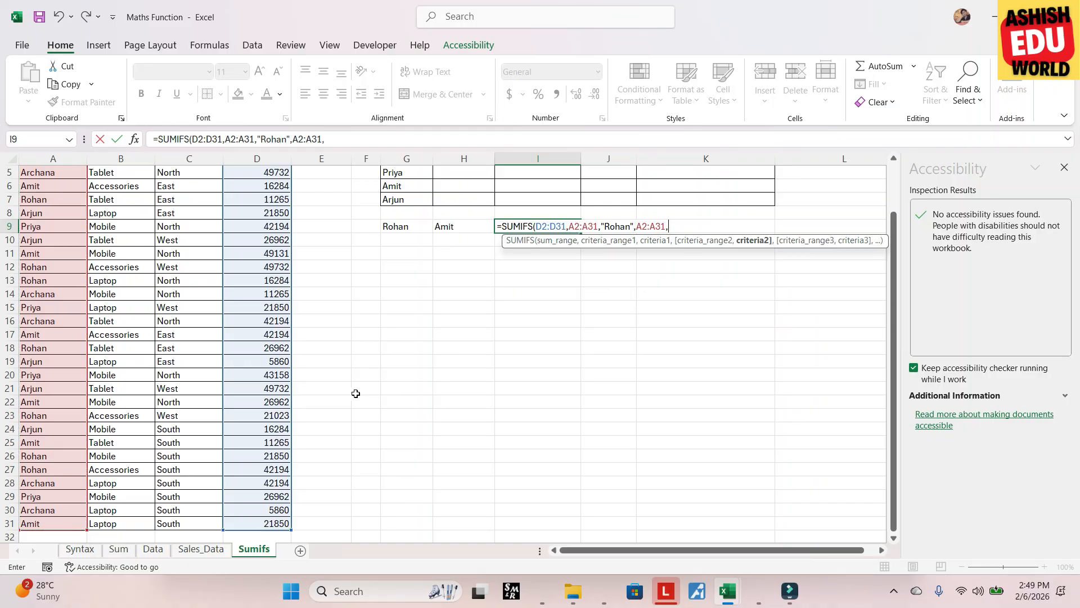
pyautogui.scroll(2, 468, 371)
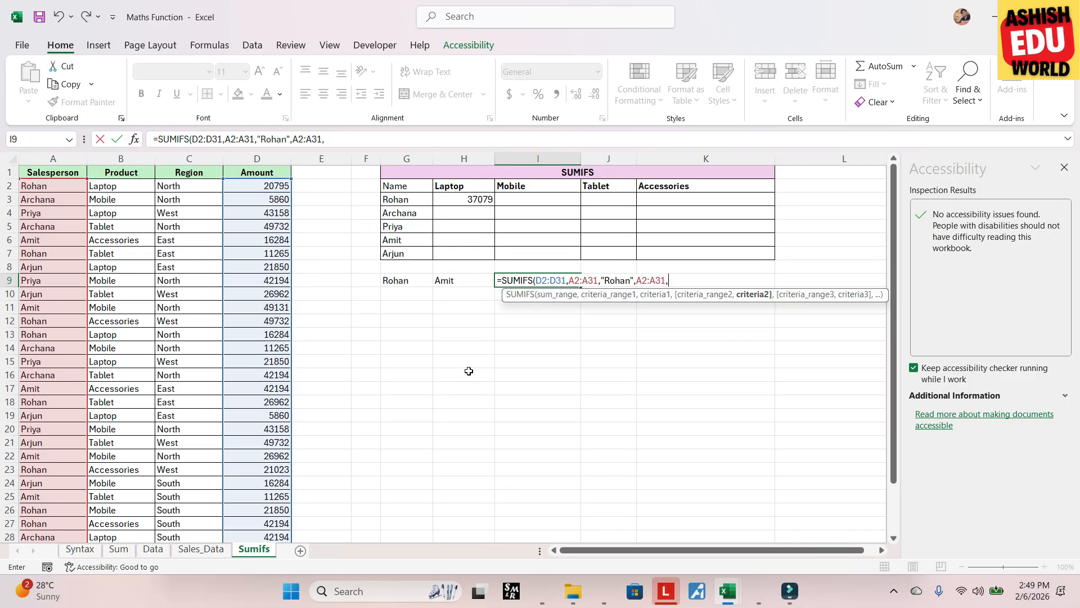
pyautogui.write('"Amit")')
pyautogui.press('Return')
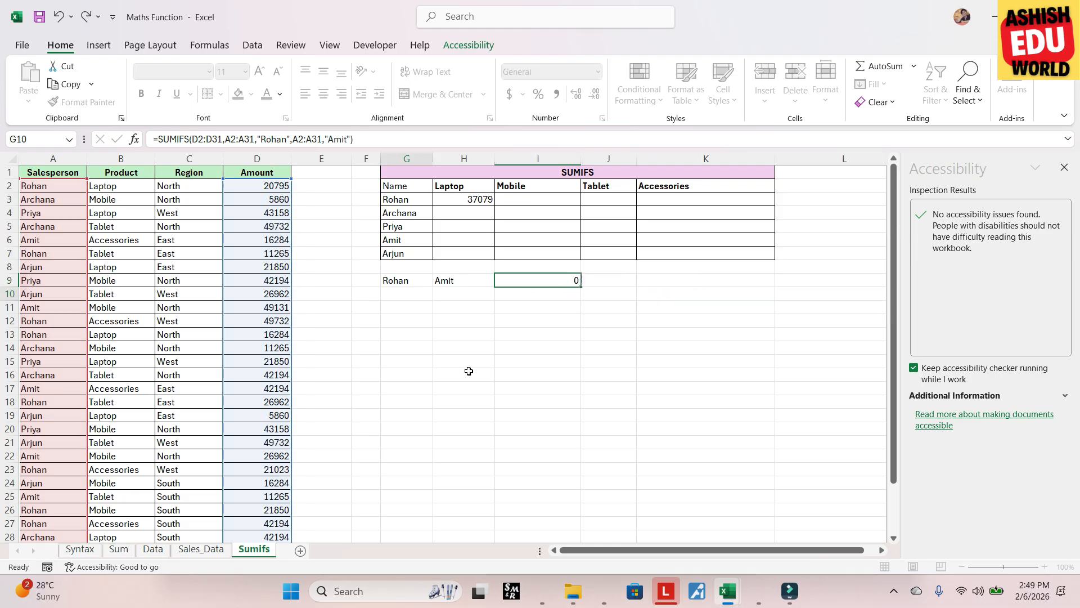
pyautogui.click(568, 283)
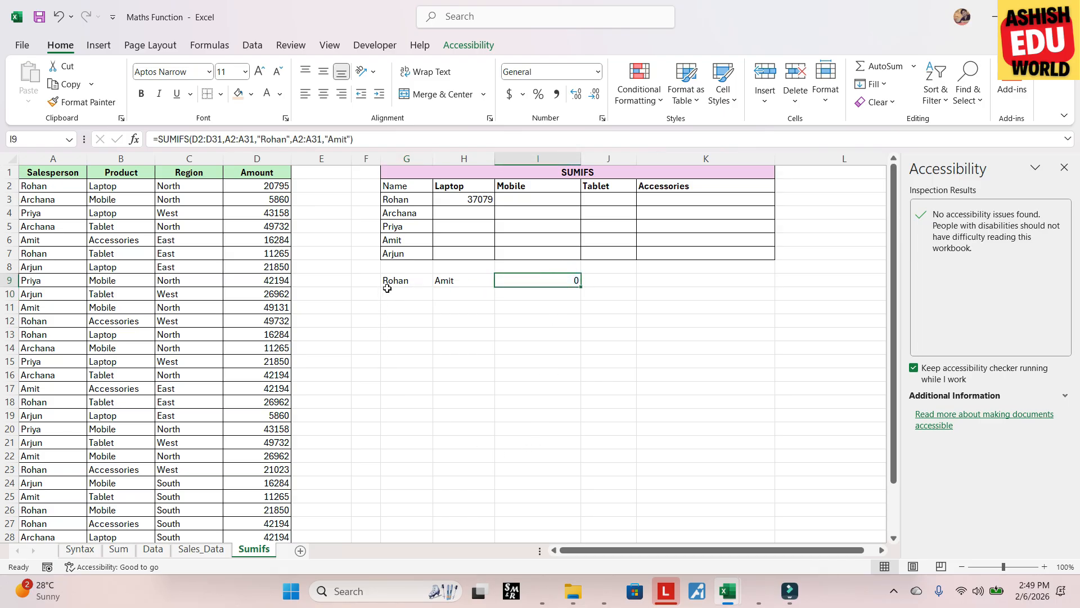
# Clear the two test names and the SUMIFS formula from G9:I9
pyautogui.moveTo(389, 282); pyautogui.dragTo(544, 283)
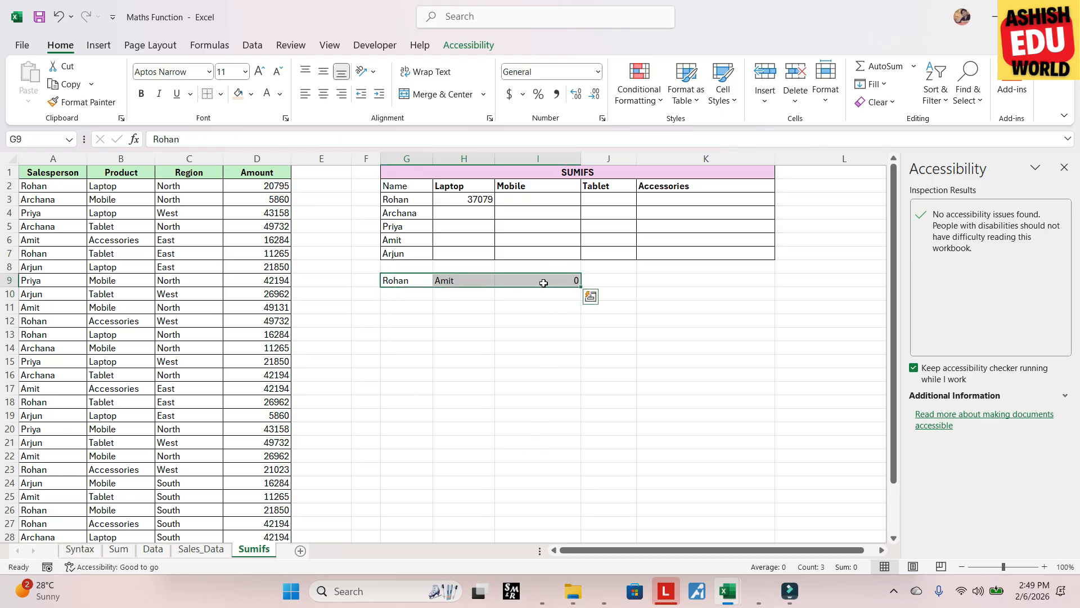
pyautogui.press('Delete')
pyautogui.click(413, 357)
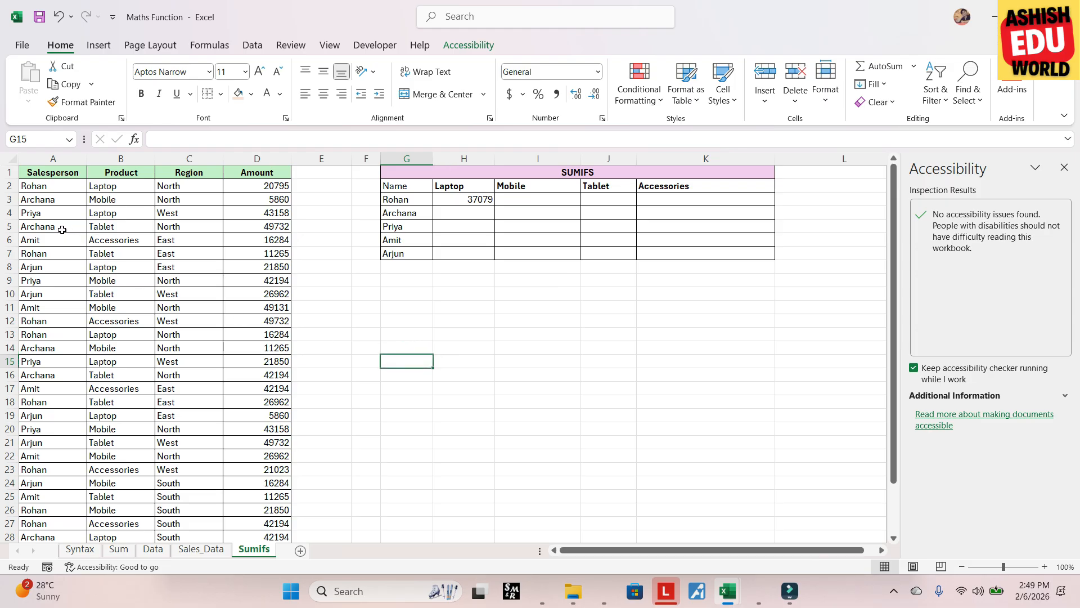
# Replace the quoted salesperson name in H3's SUMIFS formula with a reference to G3
pyautogui.click(43, 187)
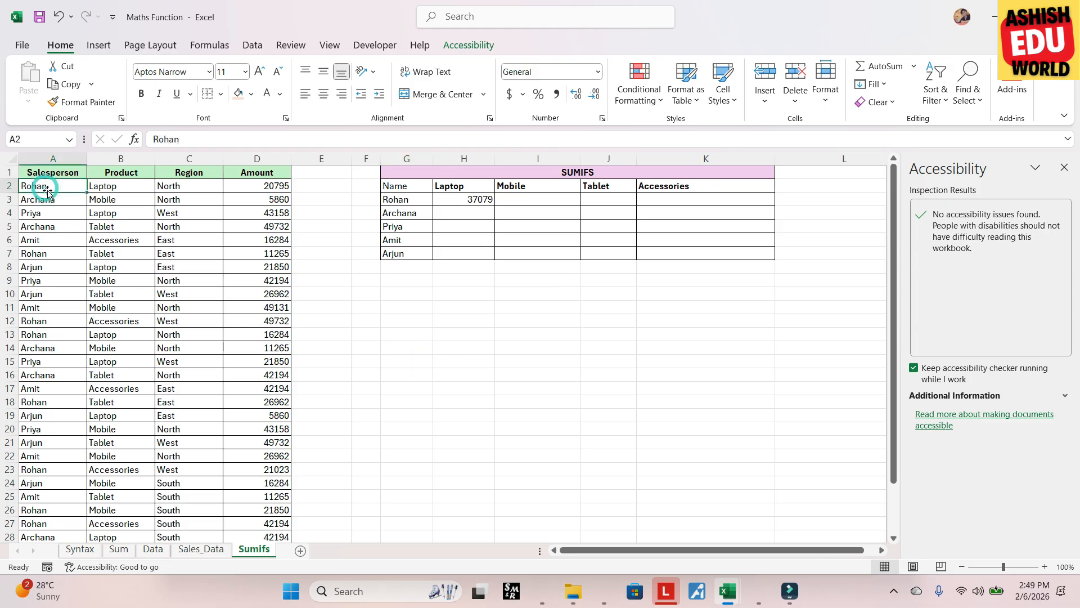
pyautogui.click(470, 200)
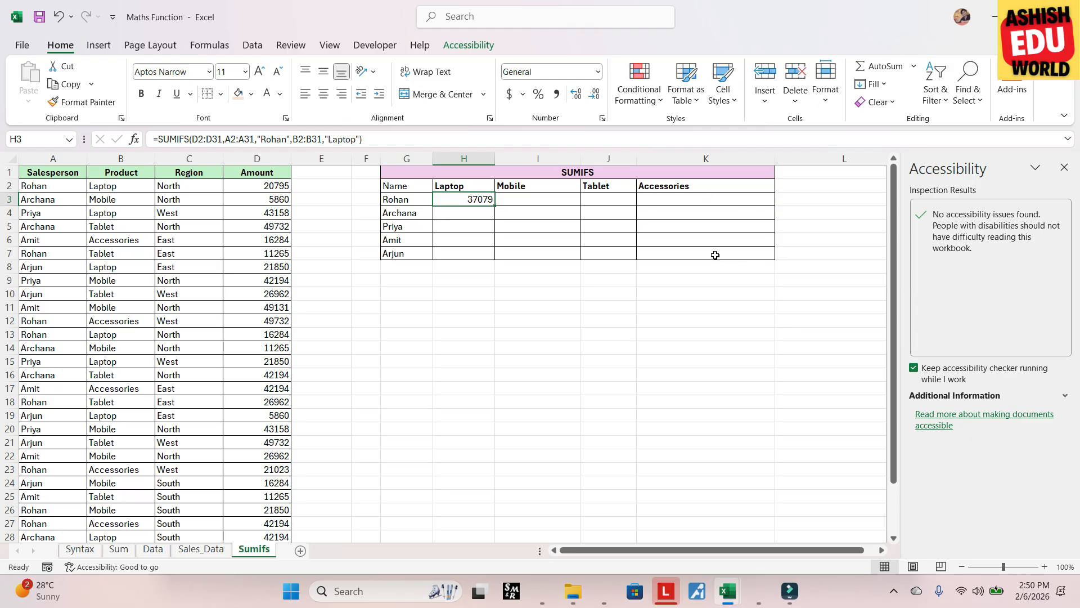
pyautogui.click(291, 139)
pyautogui.press('BackSpace')
pyautogui.press('BackSpace')
pyautogui.press('BackSpace')
pyautogui.press('BackSpace')
pyautogui.press('BackSpace')
pyautogui.press('BackSpace')
pyautogui.press('BackSpace')
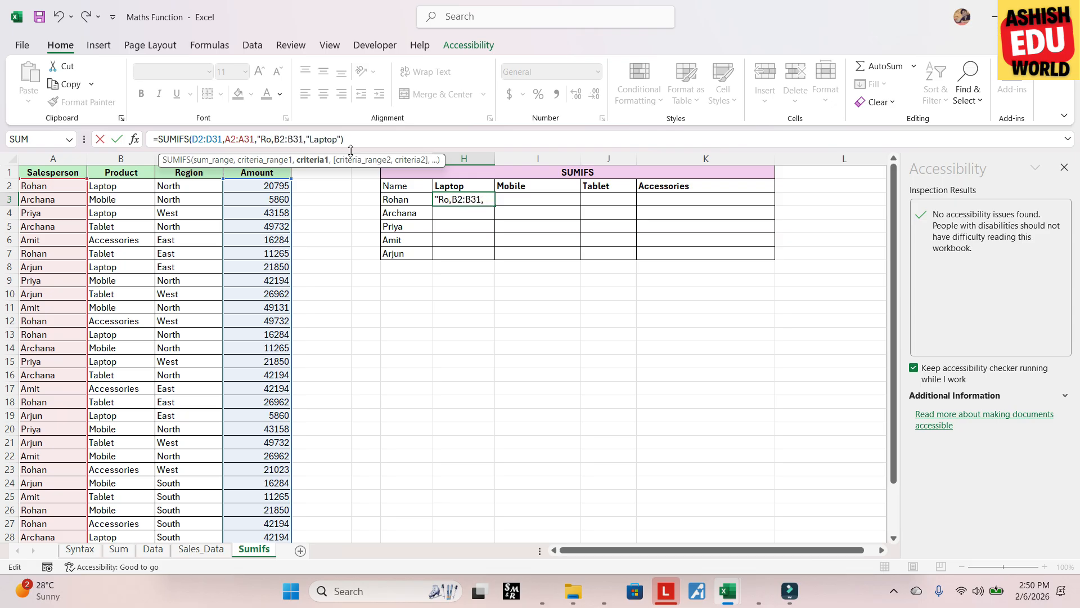
pyautogui.click(398, 199)
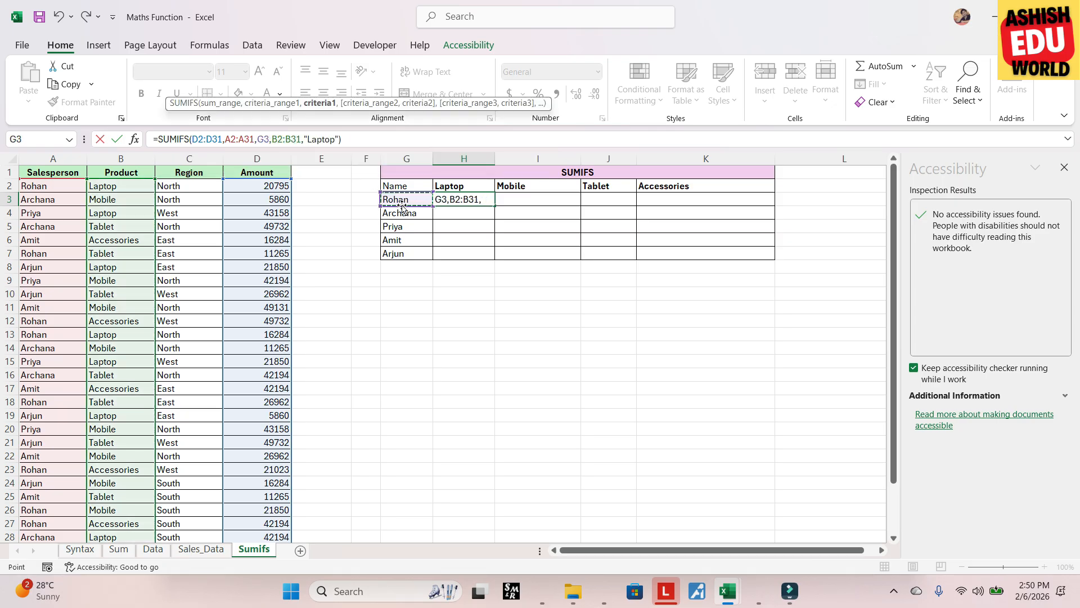
# Replace the quoted "Laptop" criterion in H3's SUMIFS formula with a reference to H2 and complete the formula
pyautogui.click(338, 140)
pyautogui.press('BackSpace')
pyautogui.press('BackSpace')
pyautogui.press('BackSpace')
pyautogui.press('BackSpace')
pyautogui.press('BackSpace')
pyautogui.press('BackSpace')
pyautogui.press('BackSpace')
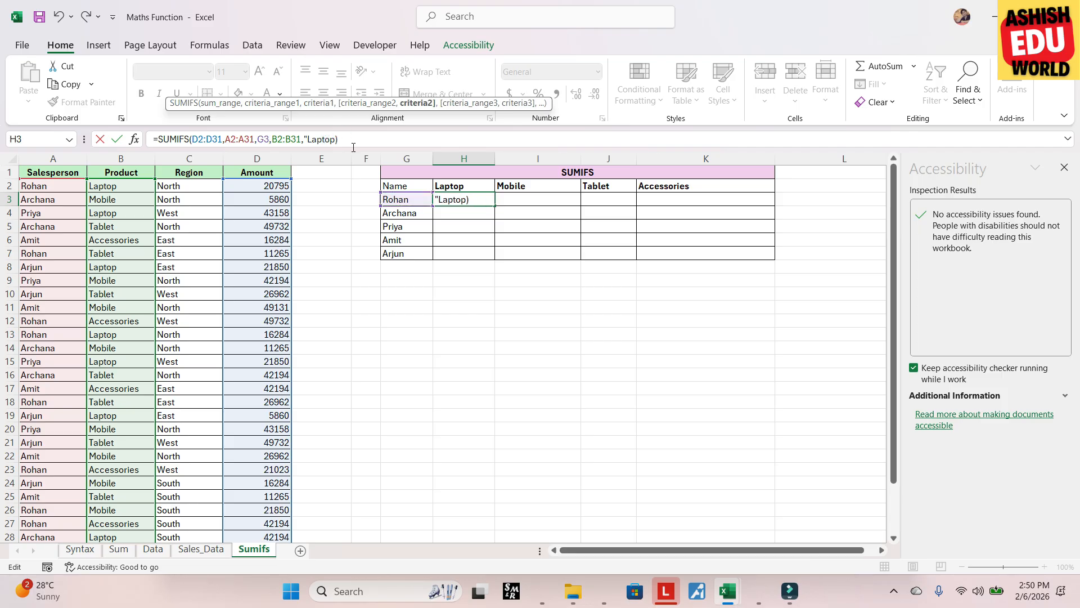
pyautogui.press('BackSpace')
pyautogui.click(454, 187)
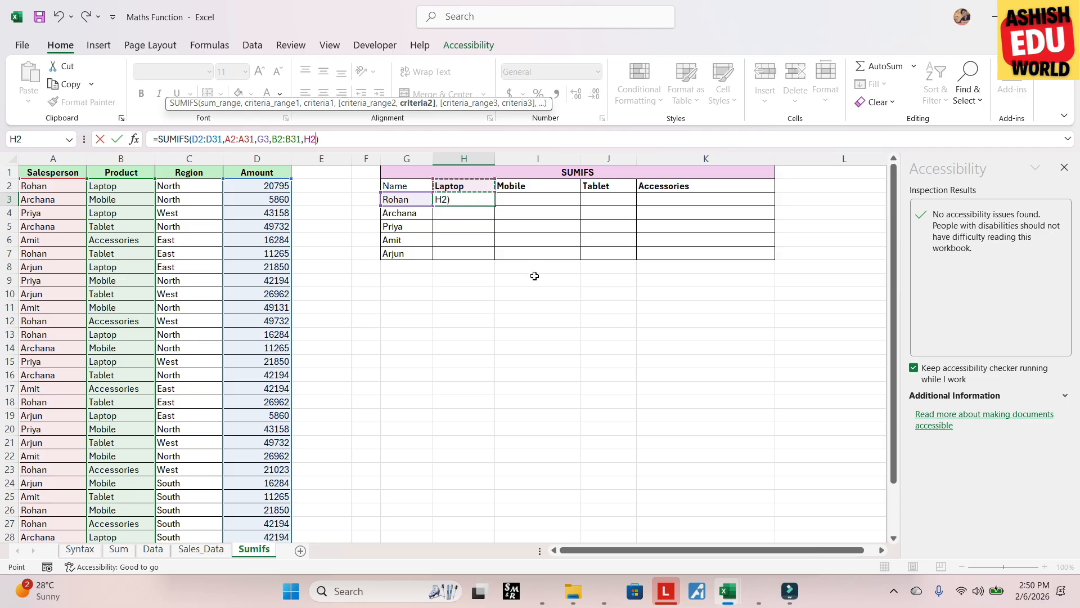
pyautogui.press('Return')
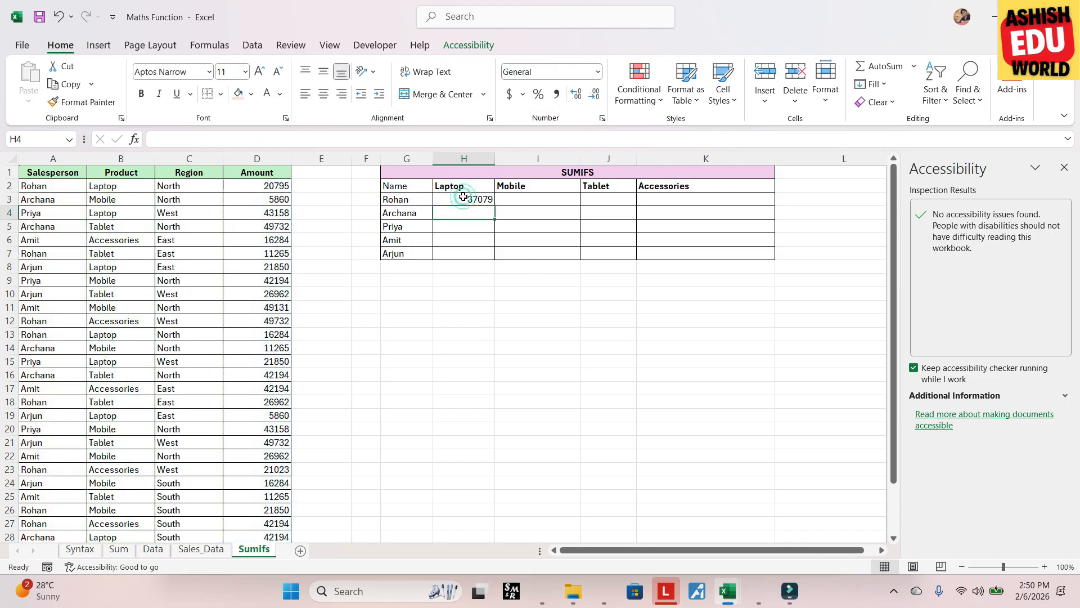
pyautogui.click(461, 199)
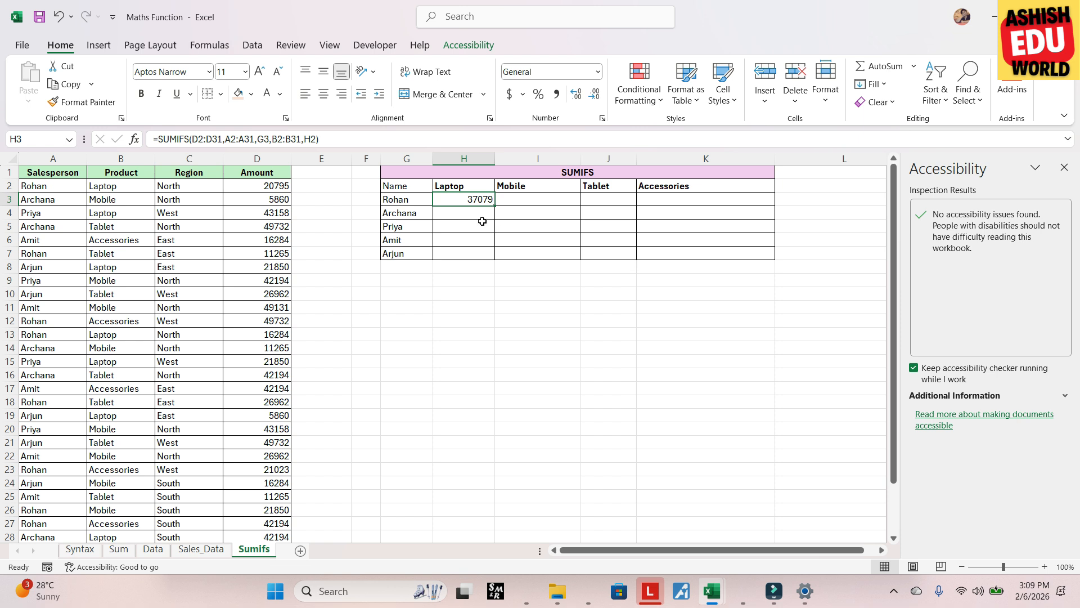
# Examine the SUMIFS table's body, name column and product headers against the cell references in H3's formula
pyautogui.click(468, 199)
pyautogui.moveTo(468, 199); pyautogui.dragTo(660, 262)
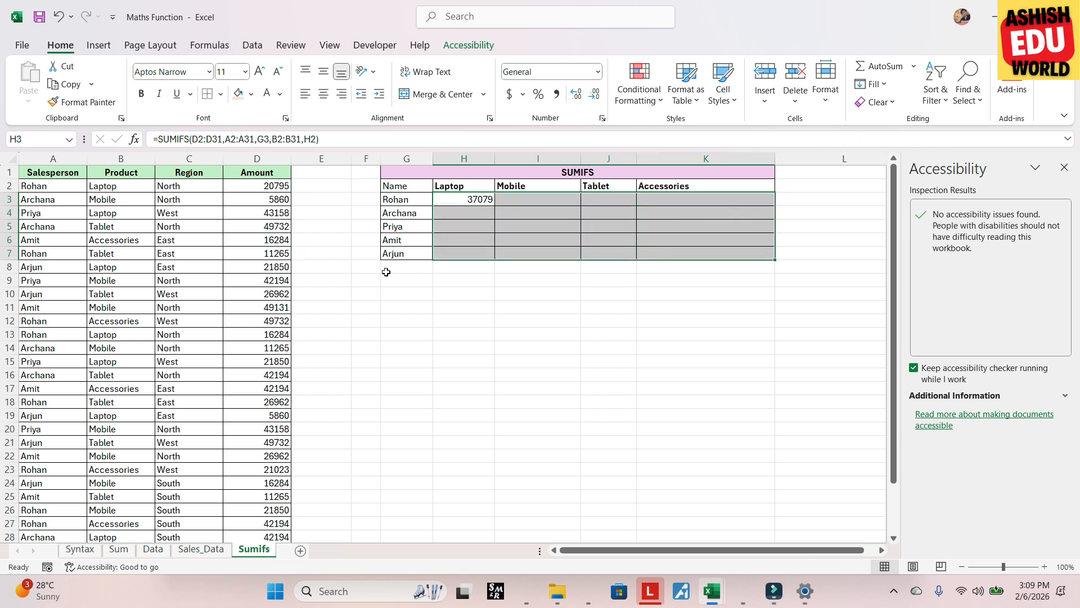
pyautogui.click(400, 225)
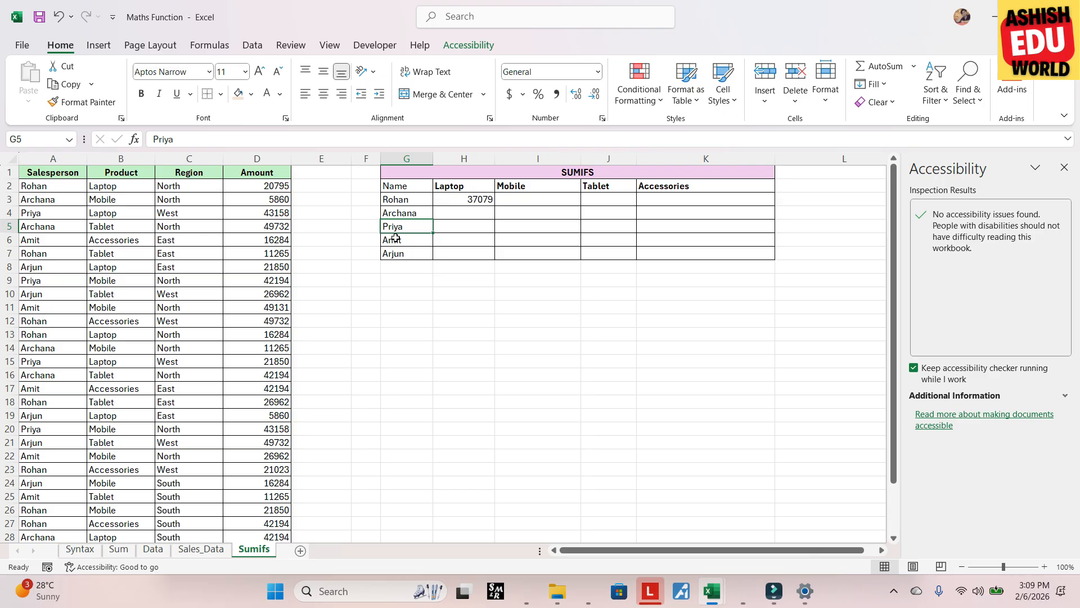
pyautogui.click(403, 189)
pyautogui.moveTo(402, 188); pyautogui.dragTo(412, 253)
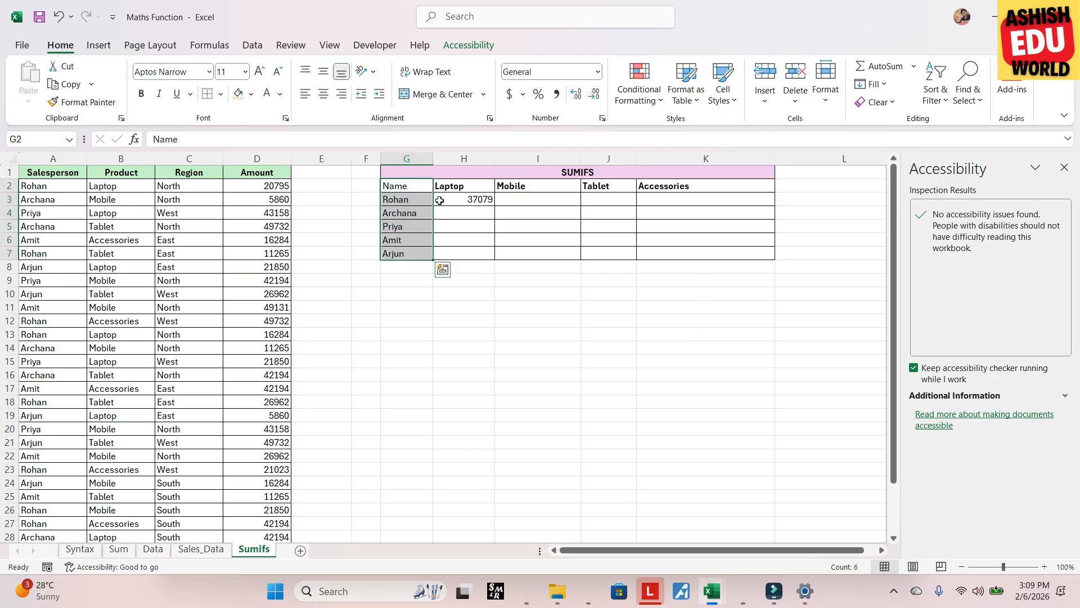
pyautogui.moveTo(448, 189); pyautogui.dragTo(673, 189)
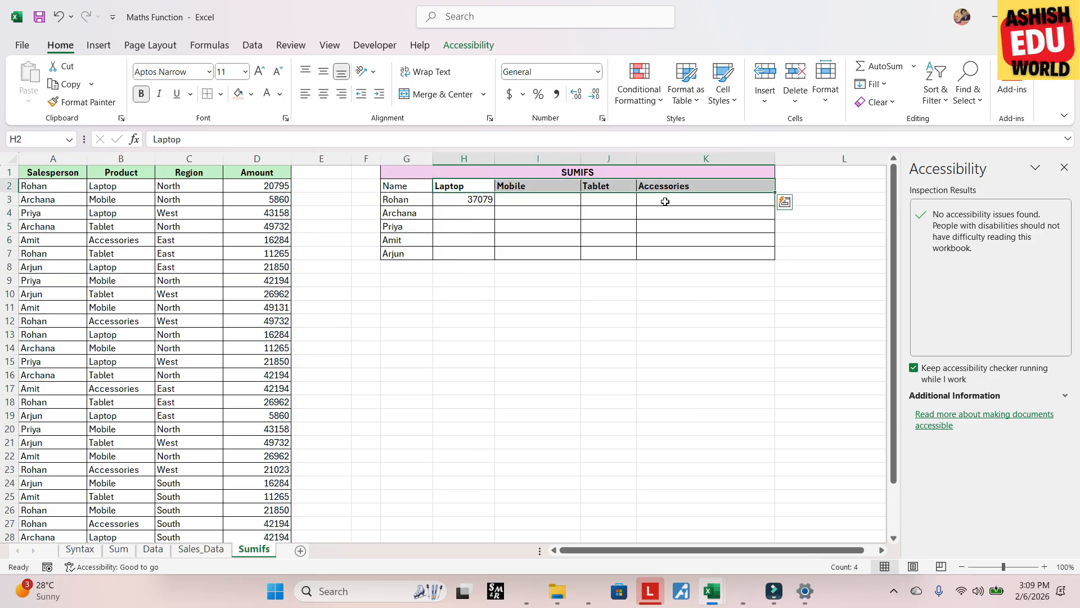
pyautogui.click(485, 206)
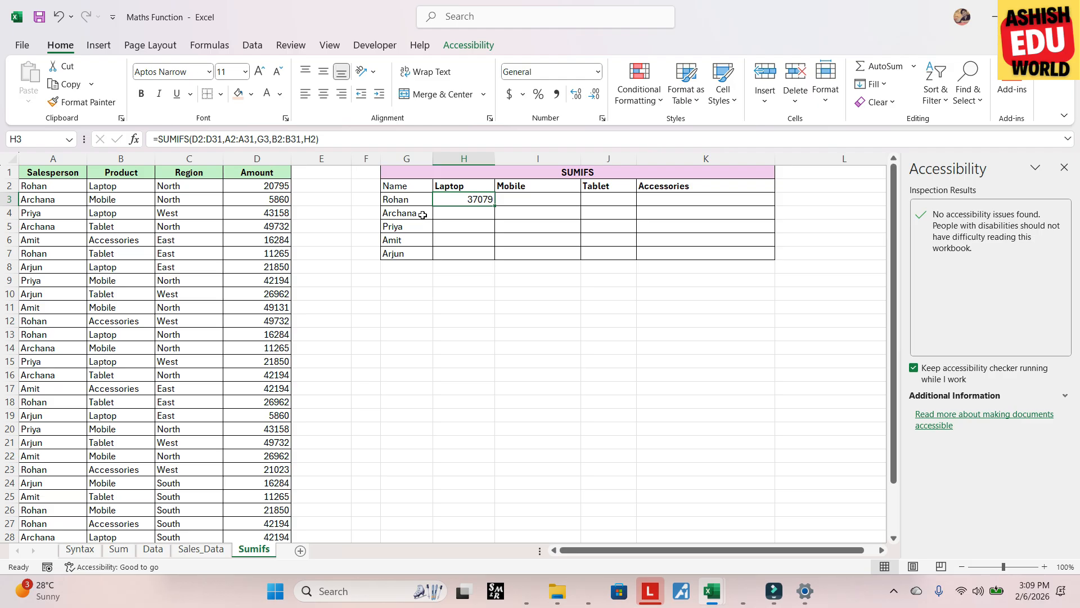
pyautogui.click(326, 141)
pyautogui.moveTo(396, 199); pyautogui.dragTo(390, 252)
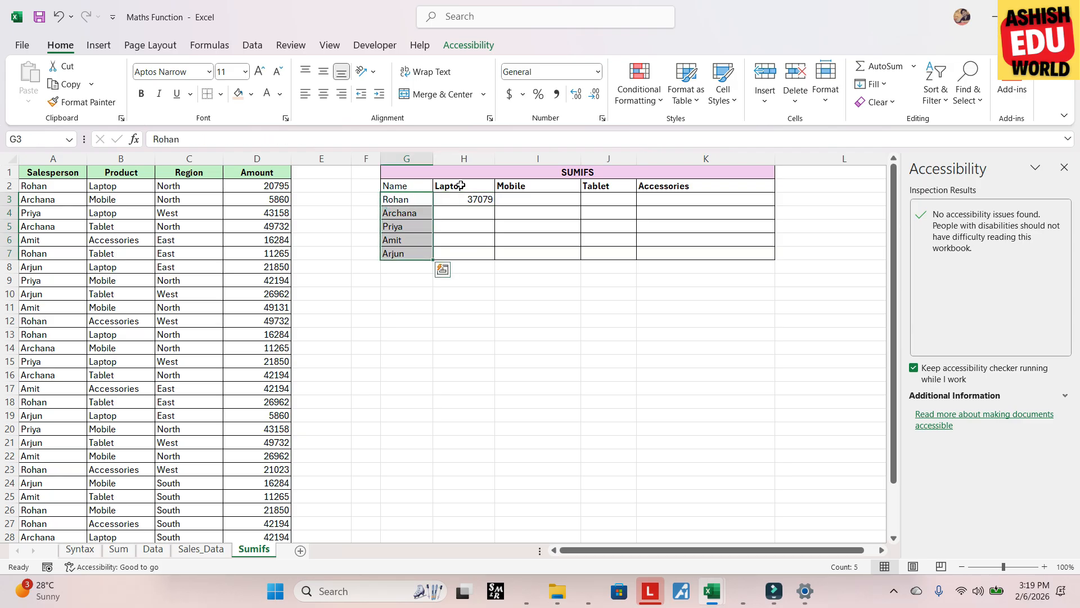
pyautogui.moveTo(450, 185); pyautogui.dragTo(687, 186)
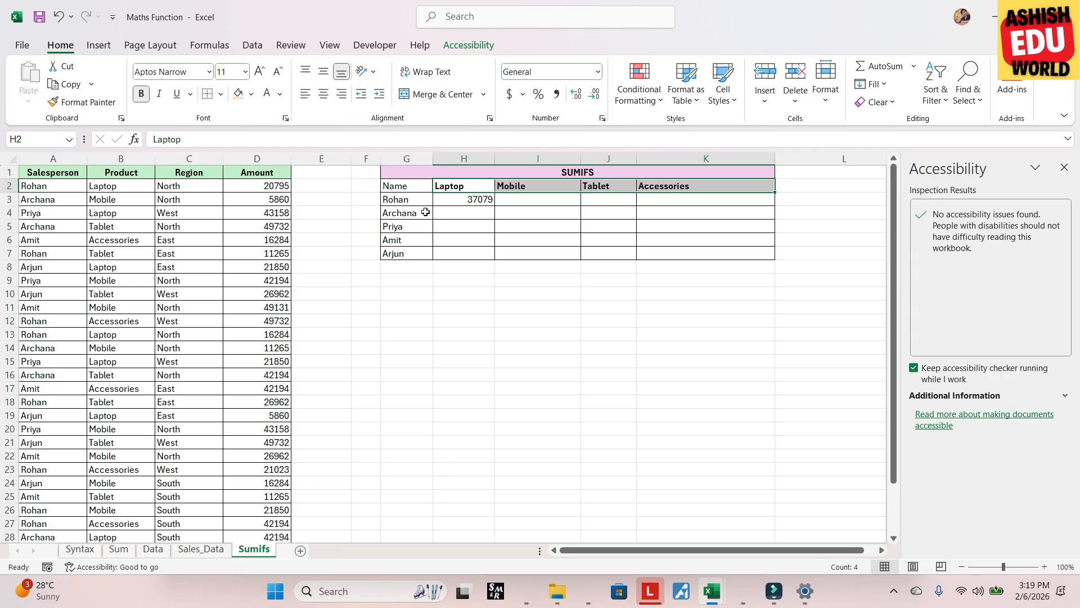
pyautogui.click(461, 198)
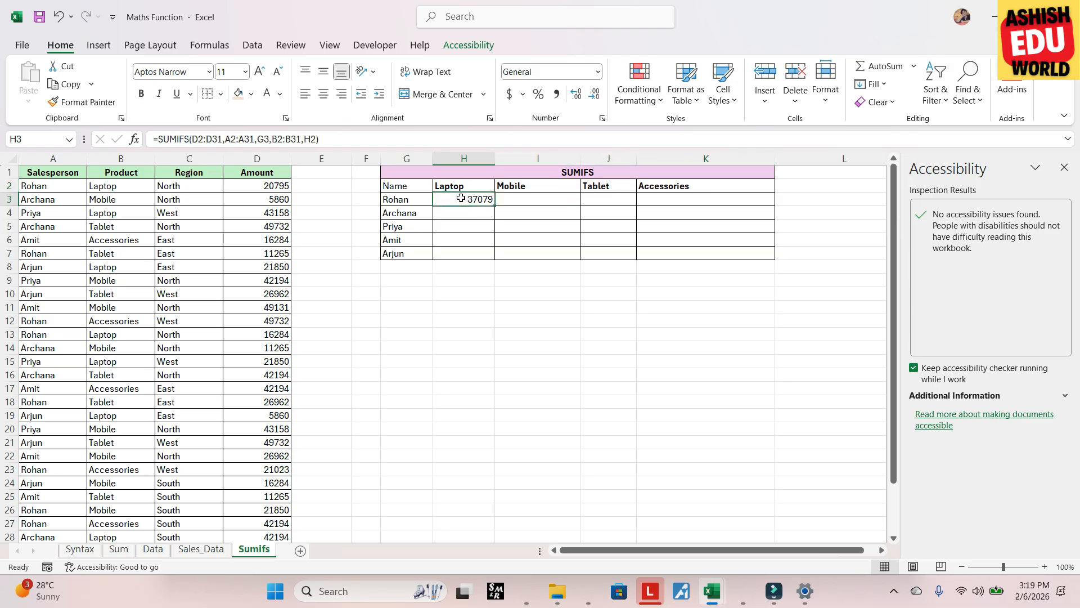
# Close the Accessibility pane and expand the formula bar with H3's SUMIFS formula open for editing
pyautogui.click(1065, 167)
pyautogui.click(1068, 138)
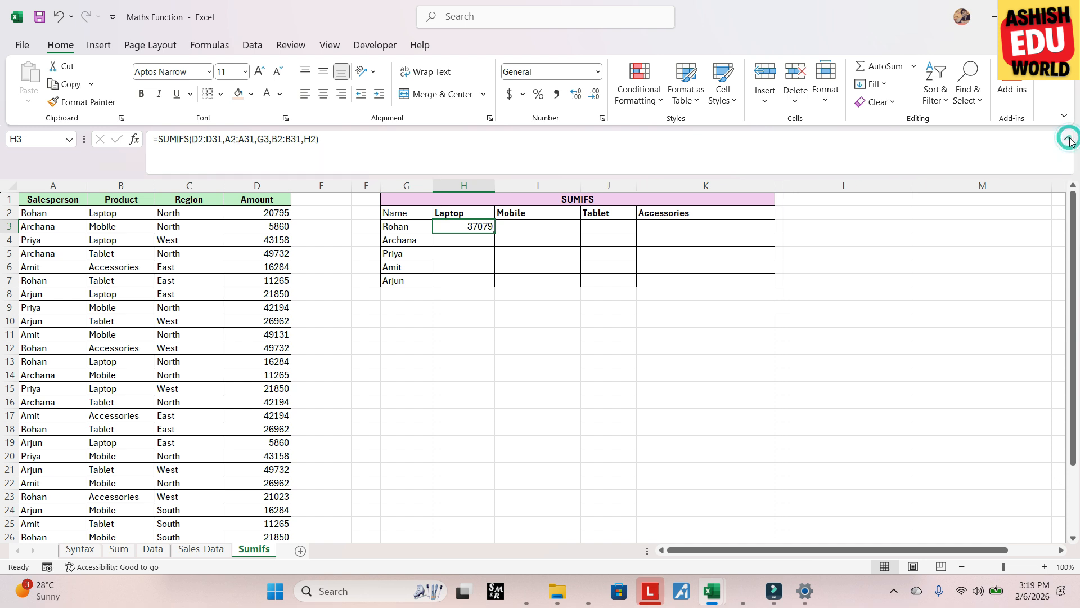
pyautogui.click(333, 143)
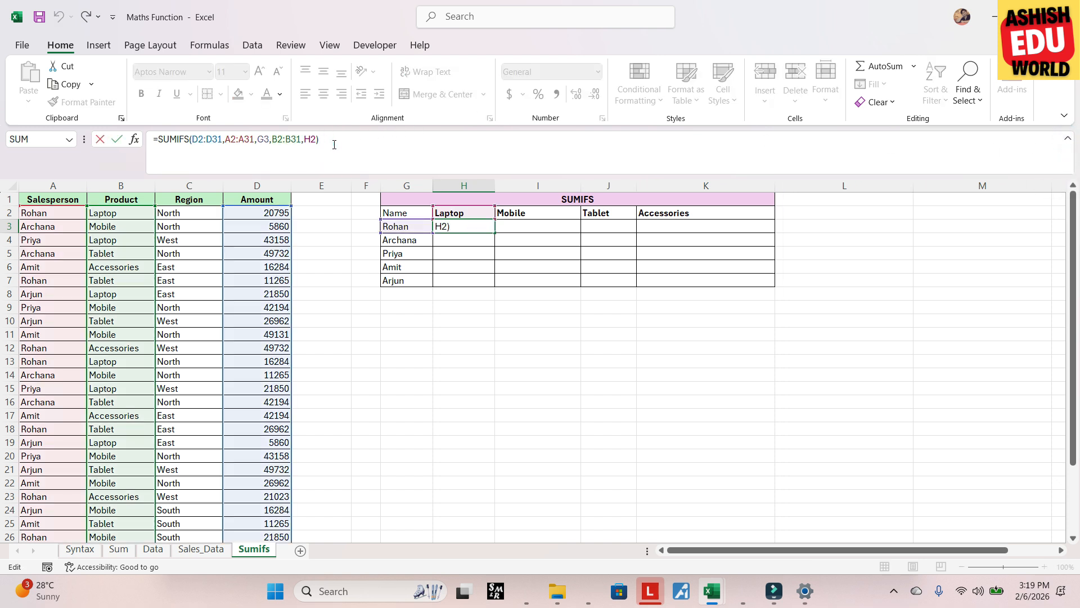
# Make the sum range in H3's SUMIFS formula absolute as $D$2:$D$31
pyautogui.click(223, 141)
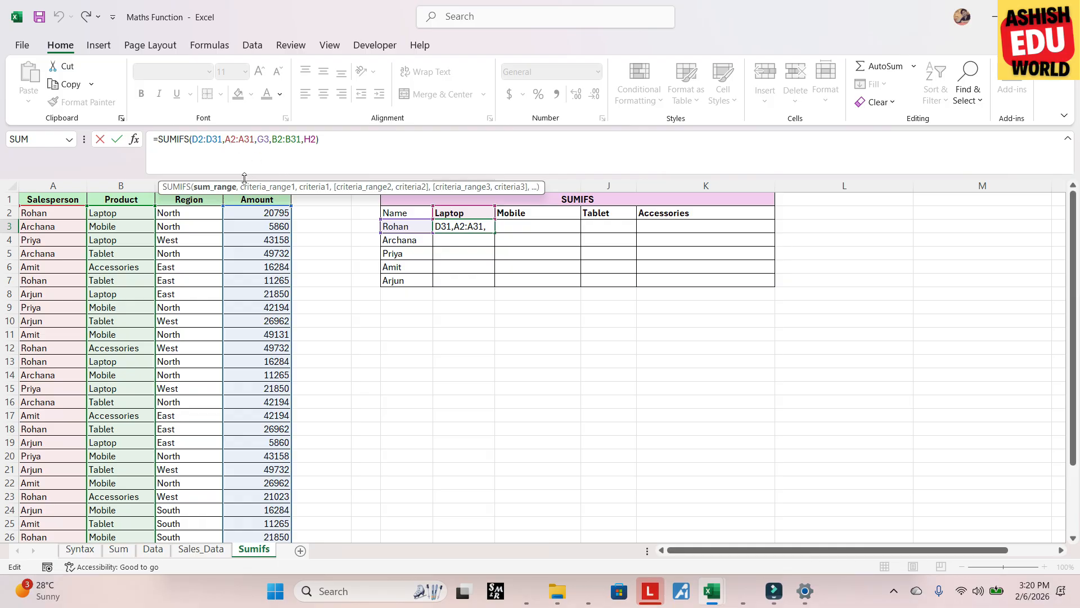
pyautogui.click(205, 140)
pyautogui.press('F4')
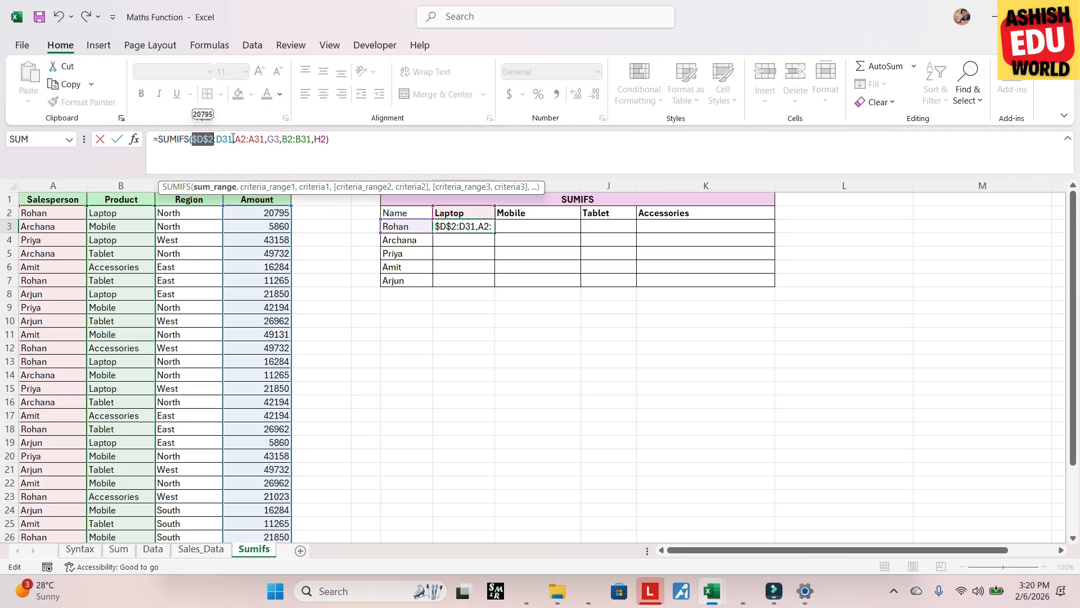
pyautogui.click(233, 139)
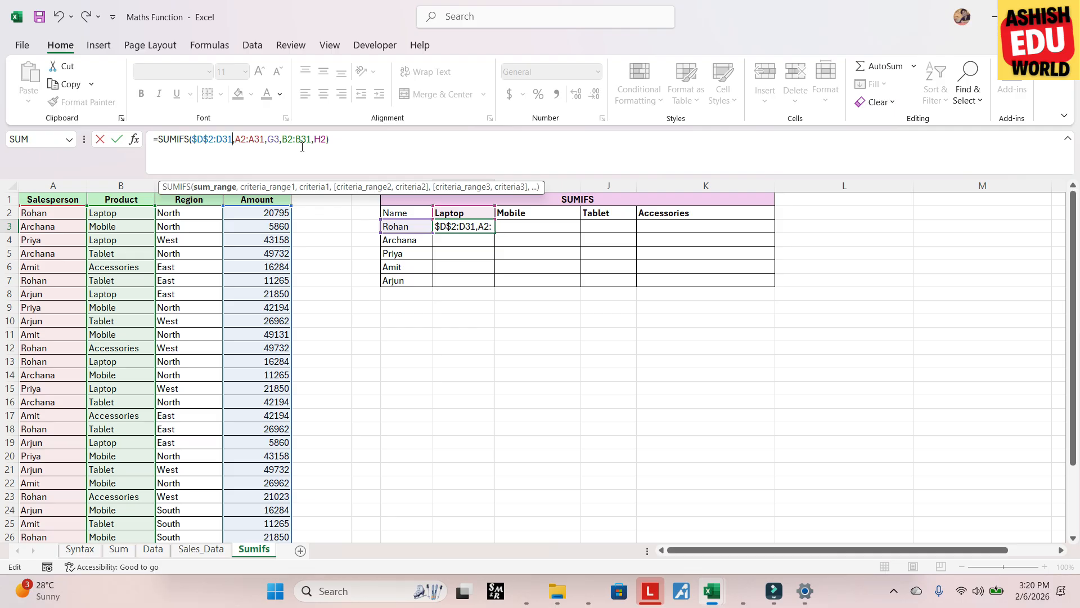
pyautogui.press('F4')
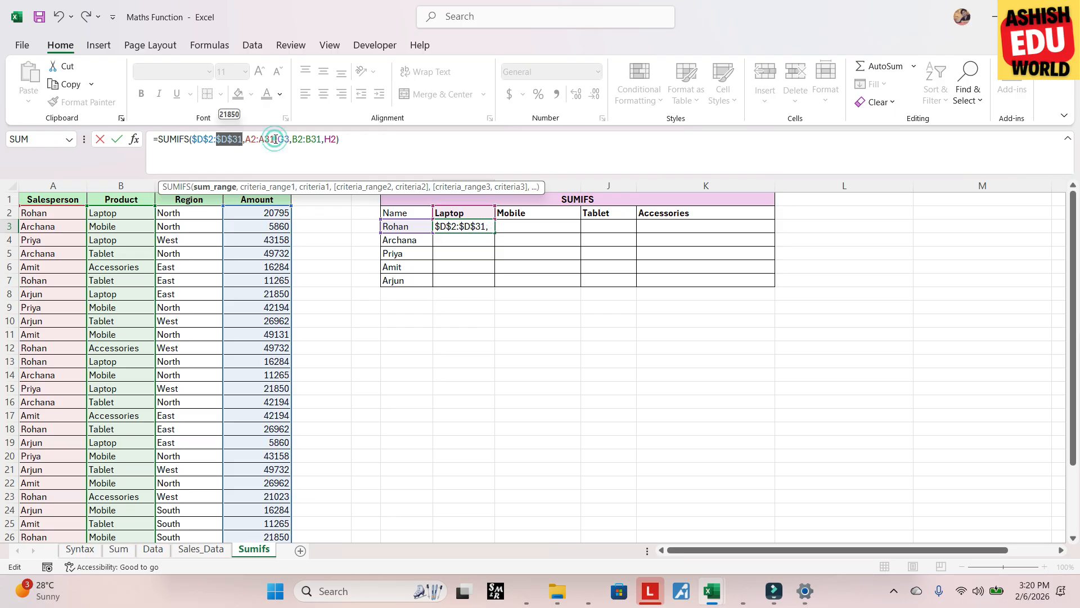
pyautogui.click(276, 142)
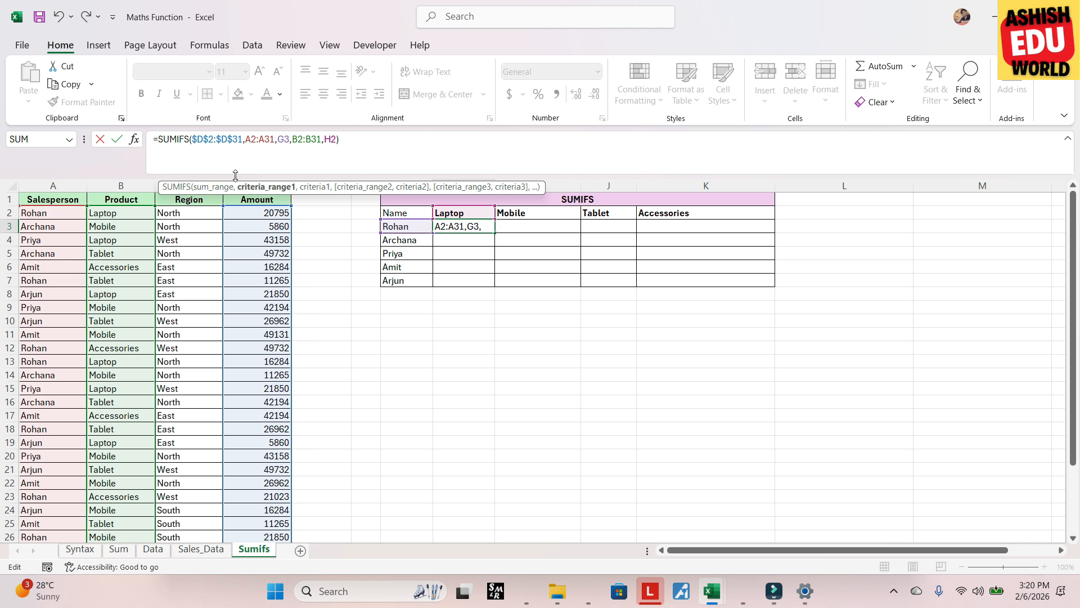
# In H3's SUMIFS formula, make the first criteria range absolute as $A$2:$A$31 and lock the name criterion's column as $G3
pyautogui.click(254, 138)
pyautogui.press('F4')
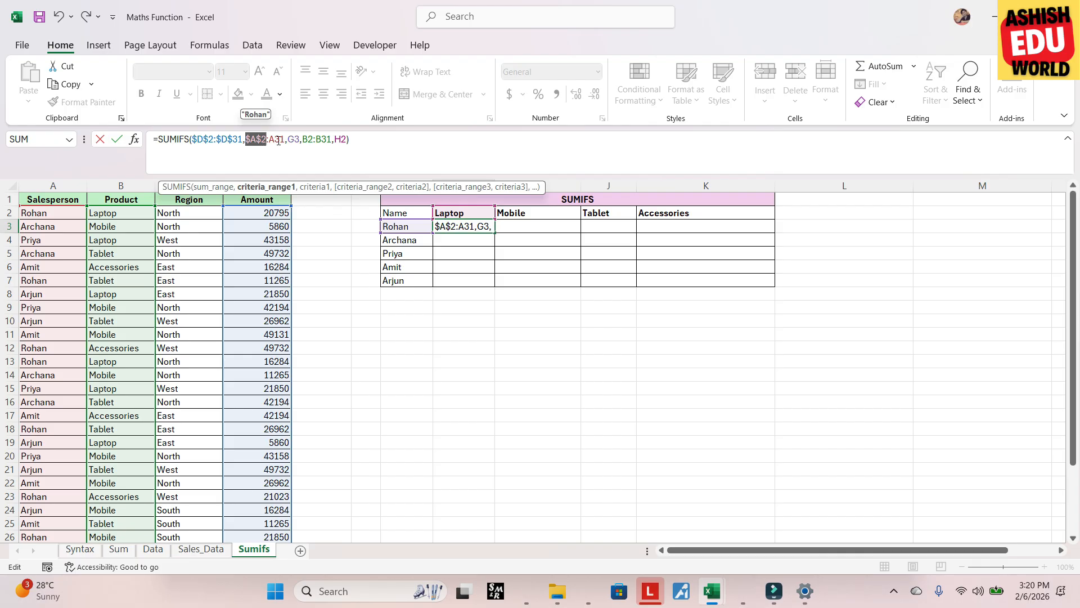
pyautogui.click(284, 139)
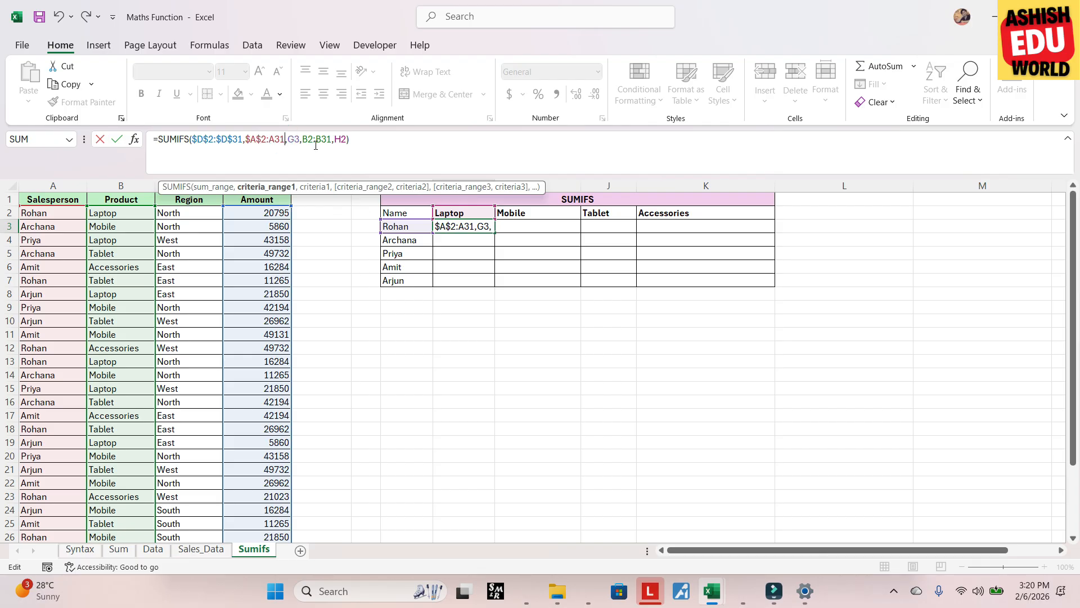
pyautogui.press('F4')
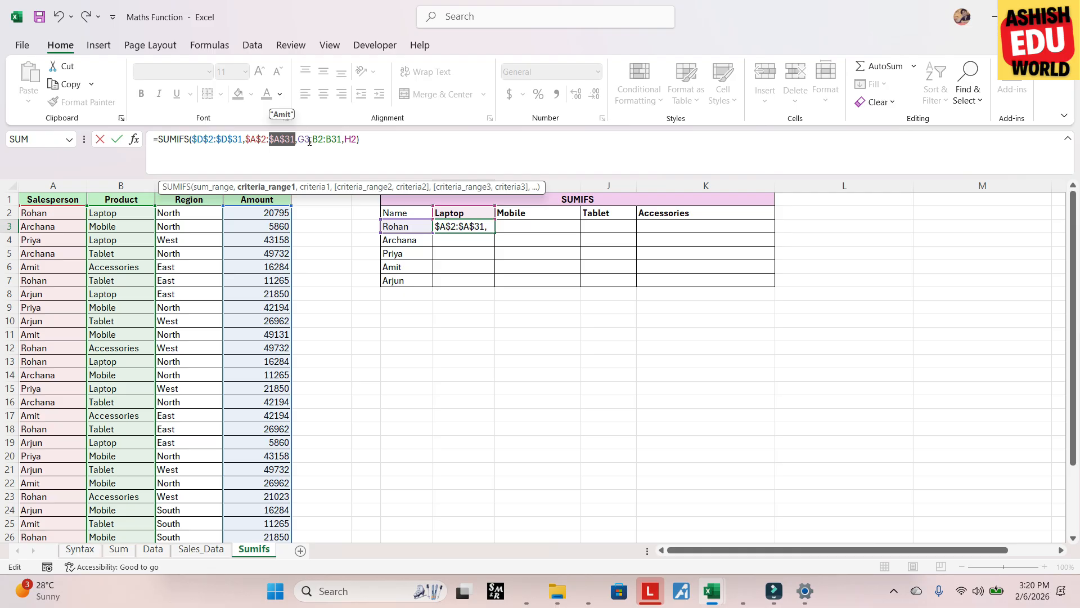
pyautogui.click(310, 140)
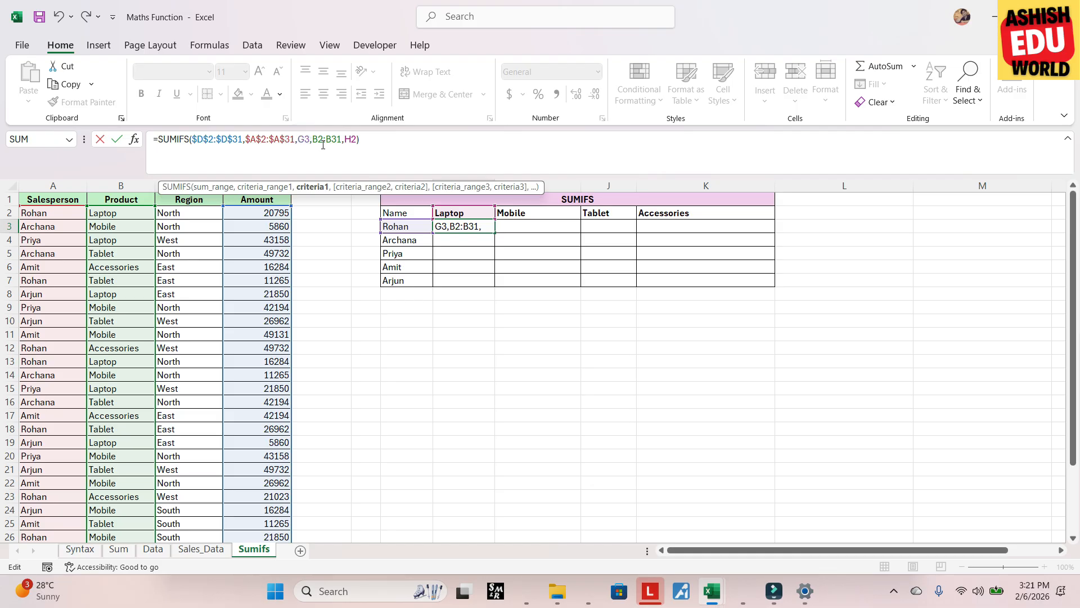
pyautogui.write('$')
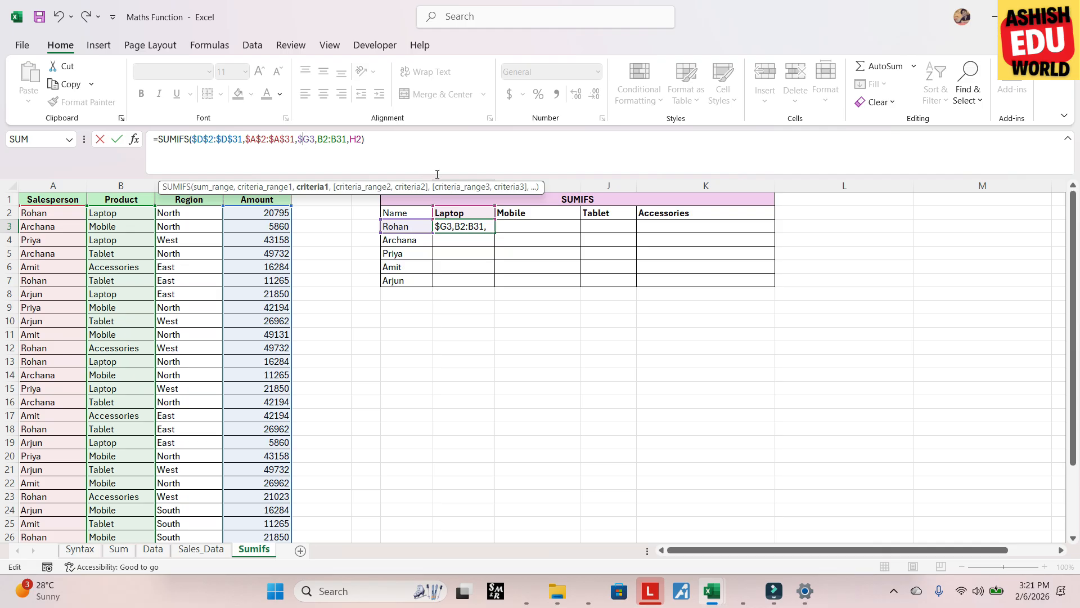
pyautogui.moveTo(487, 186); pyautogui.dragTo(496, 93)
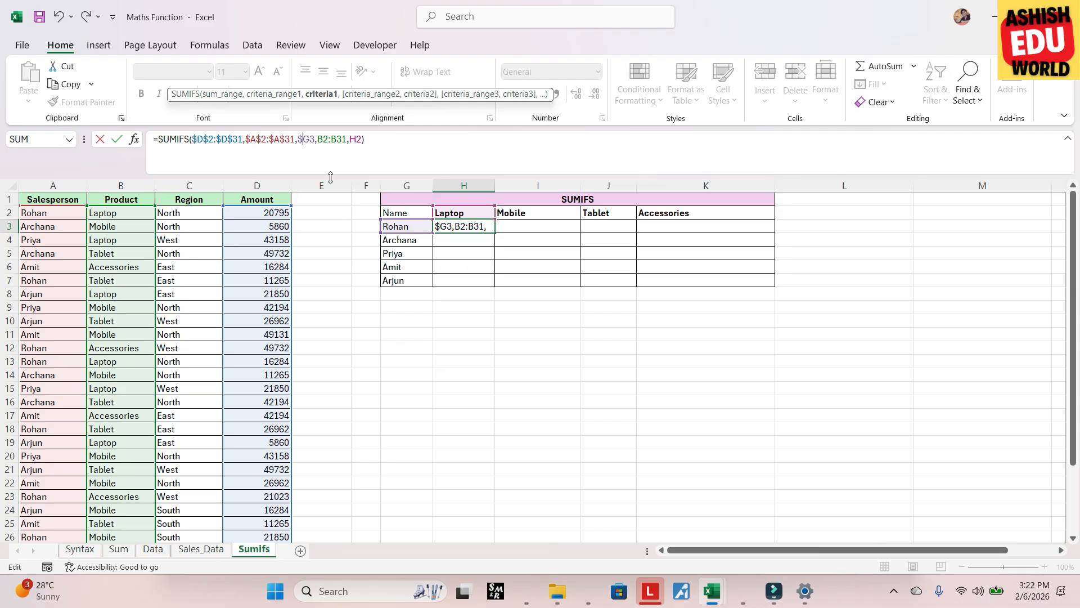
# Make the second criteria range absolute as $B$2:$B$31, lock the product criterion's row as H$2, and enter H3's formula
pyautogui.click(318, 141)
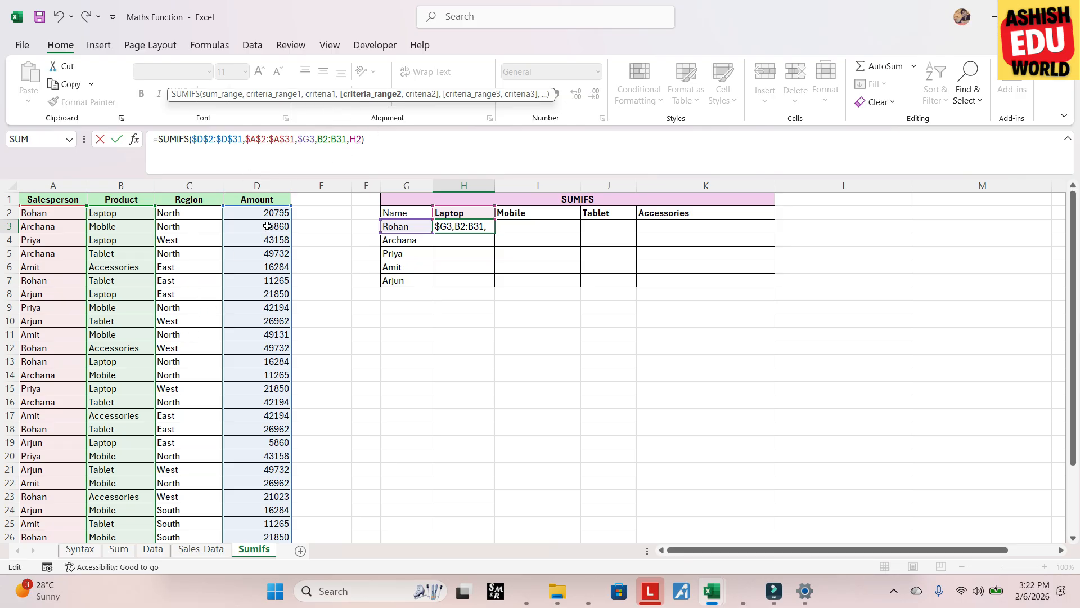
pyautogui.click(328, 144)
pyautogui.press('F4')
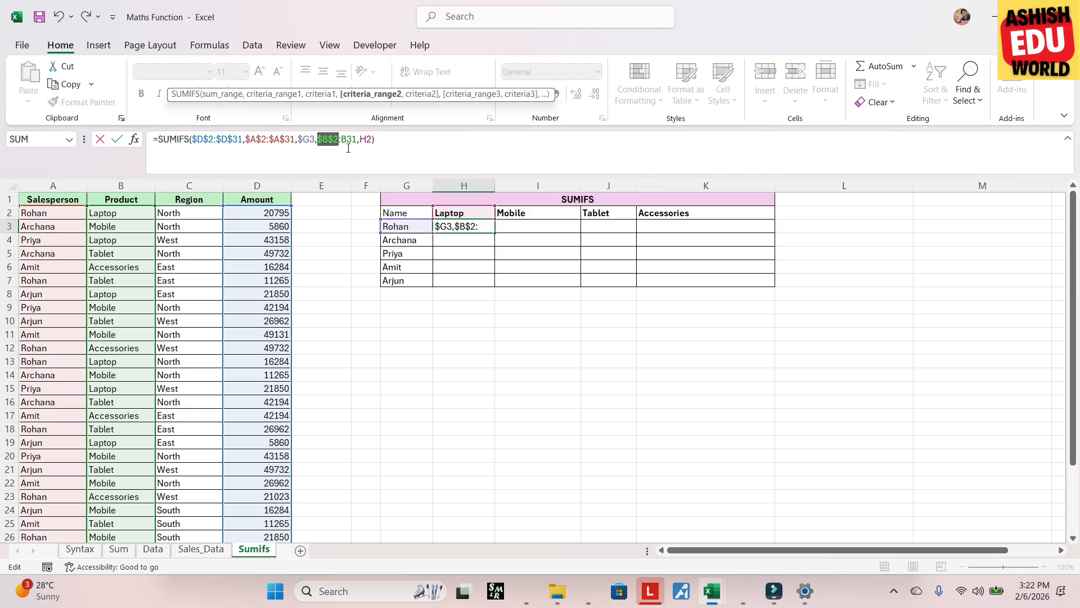
pyautogui.click(358, 142)
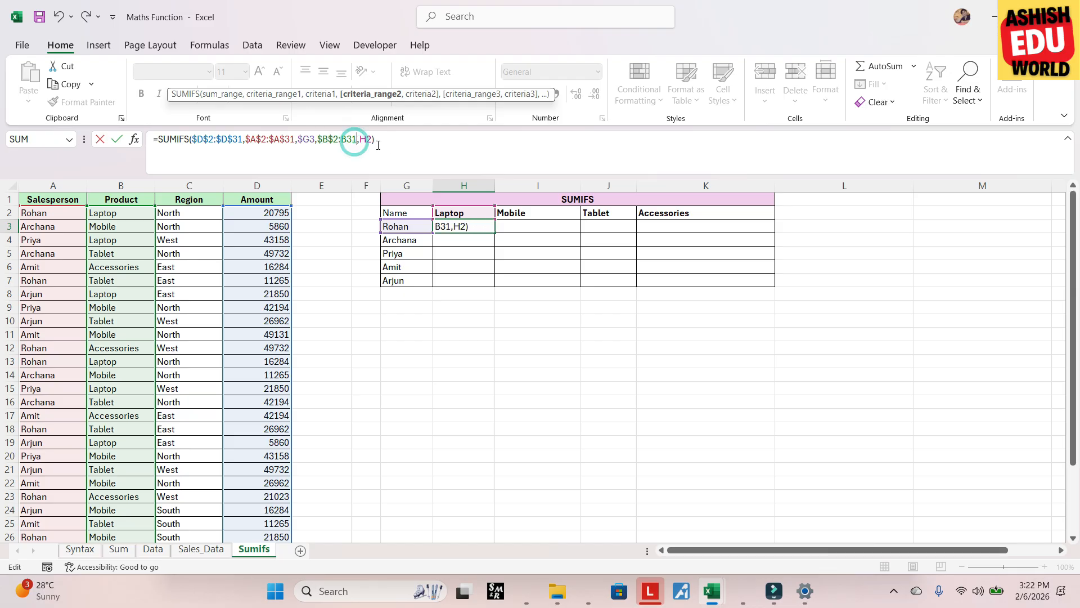
pyautogui.press('F4')
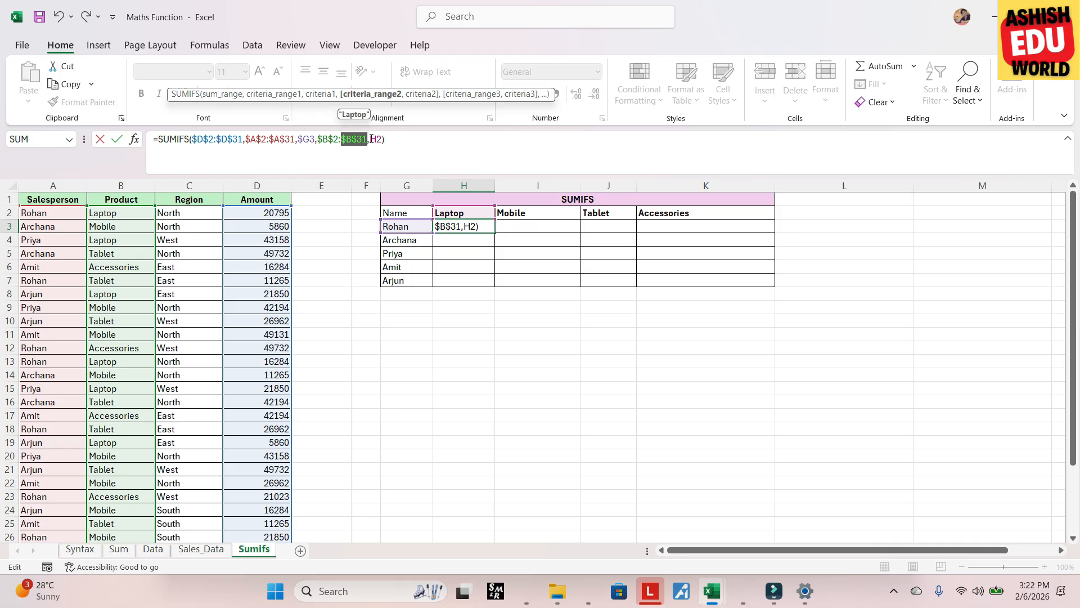
pyautogui.click(372, 139)
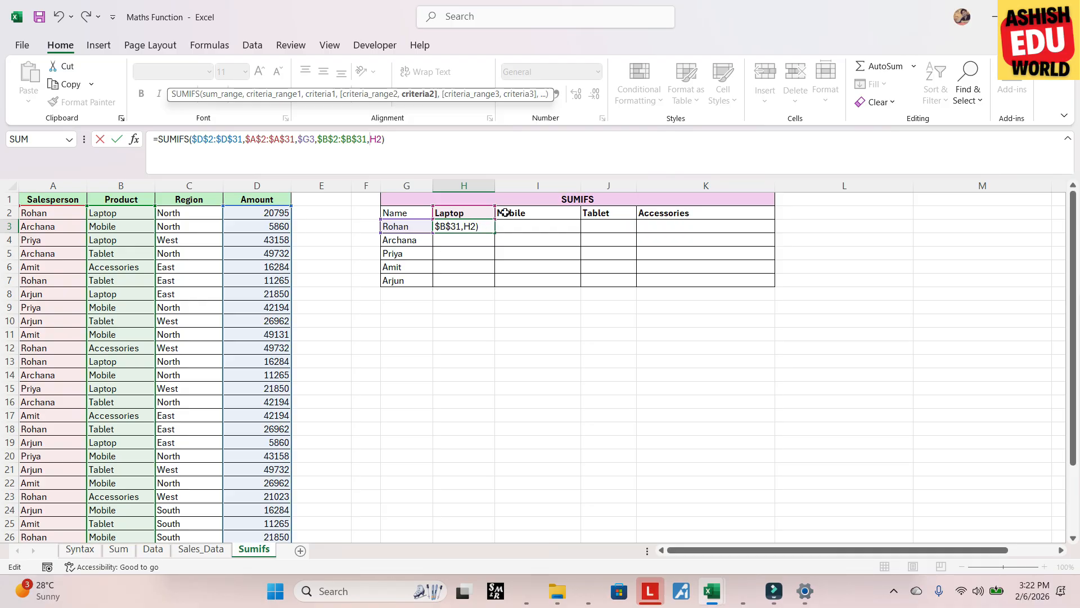
pyautogui.click(376, 139)
pyautogui.write('$')
pyautogui.click(429, 145)
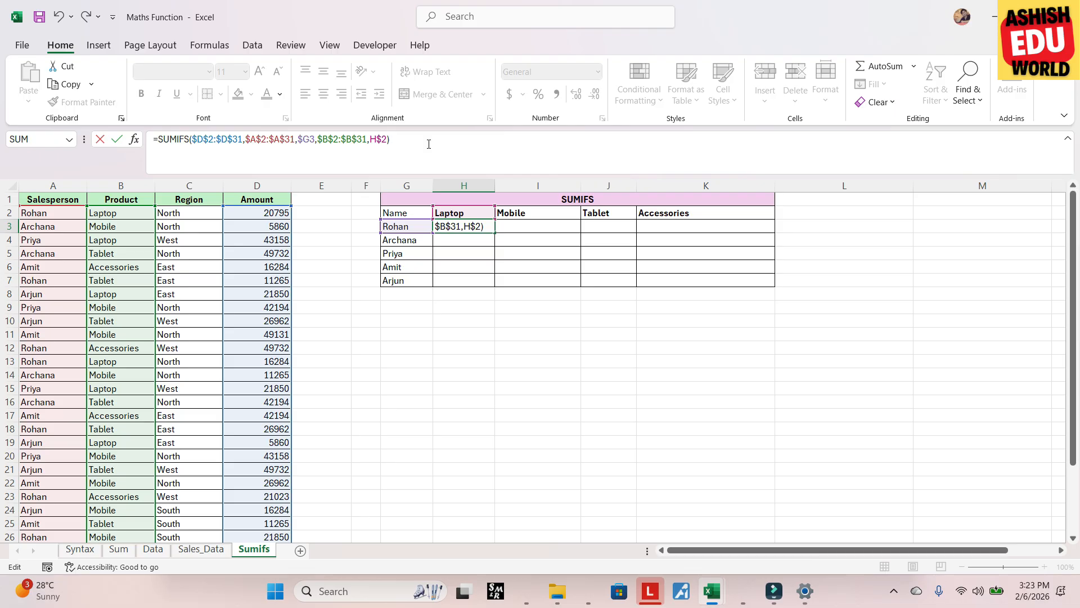
pyautogui.press('Return')
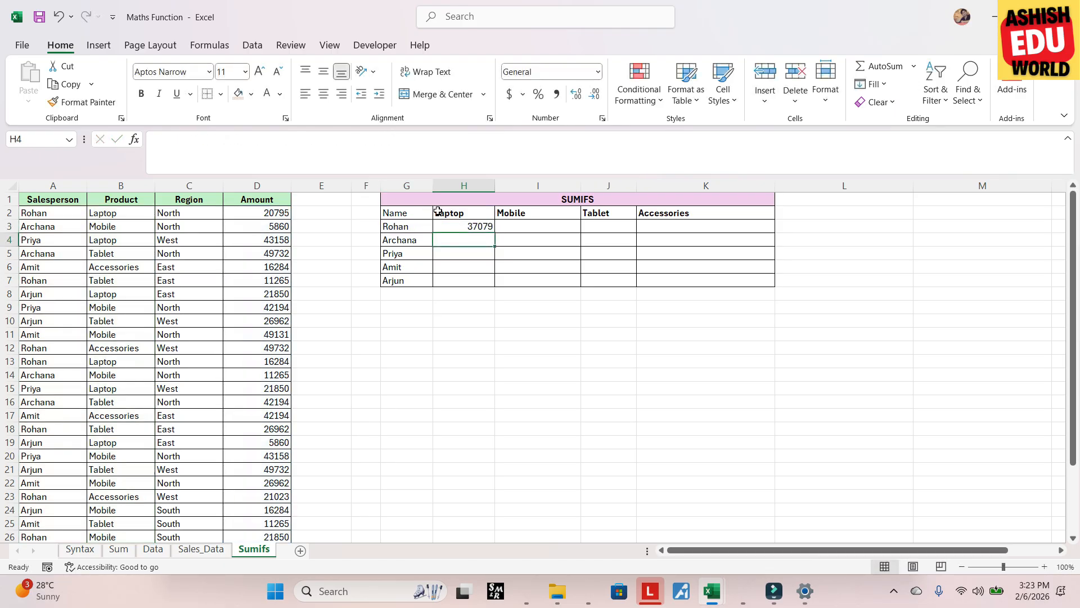
# Fill H3's SUMIFS formula across the product columns and down the salesperson rows to K7
pyautogui.click(466, 225)
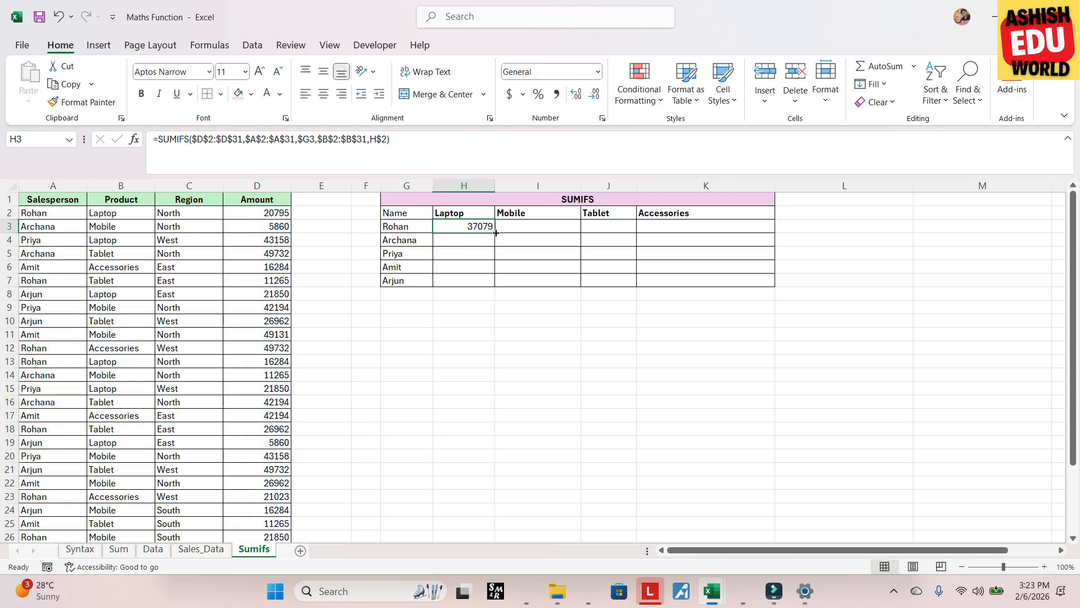
pyautogui.moveTo(494, 232); pyautogui.dragTo(760, 230)
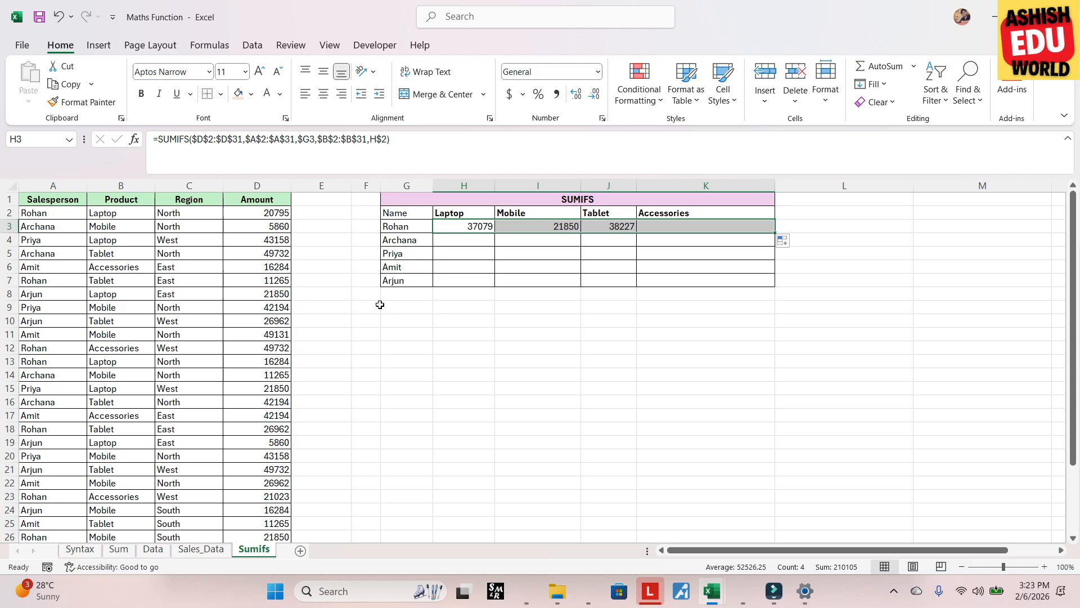
pyautogui.click(479, 229)
pyautogui.moveTo(495, 233); pyautogui.dragTo(762, 283)
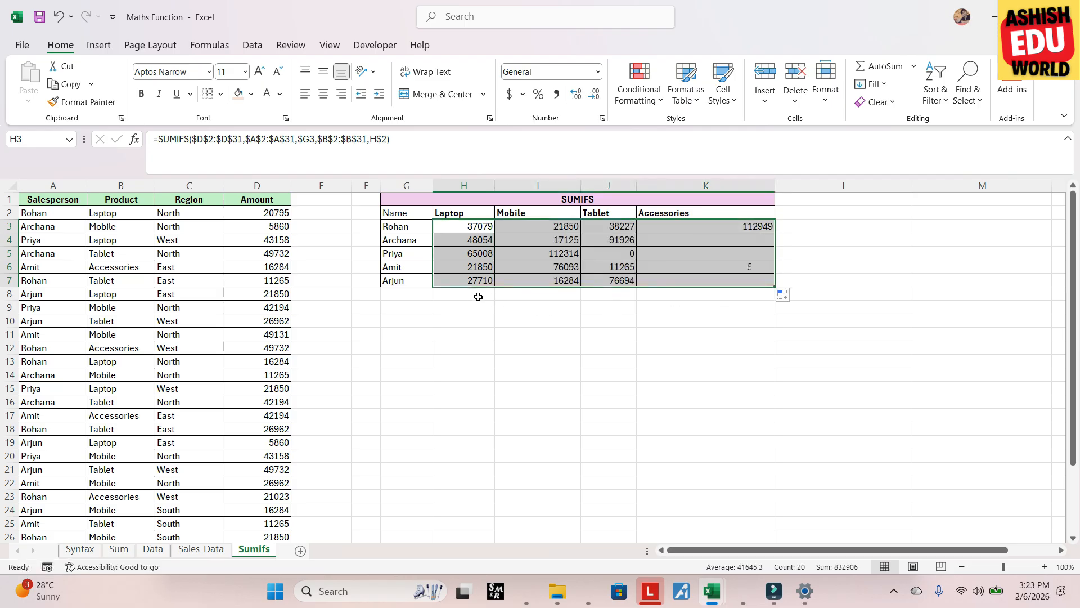
# Examine how the mixed references $G3 and H$2 shift in the filled SUMIFS formulas across row 3 and down column H
pyautogui.click(619, 241)
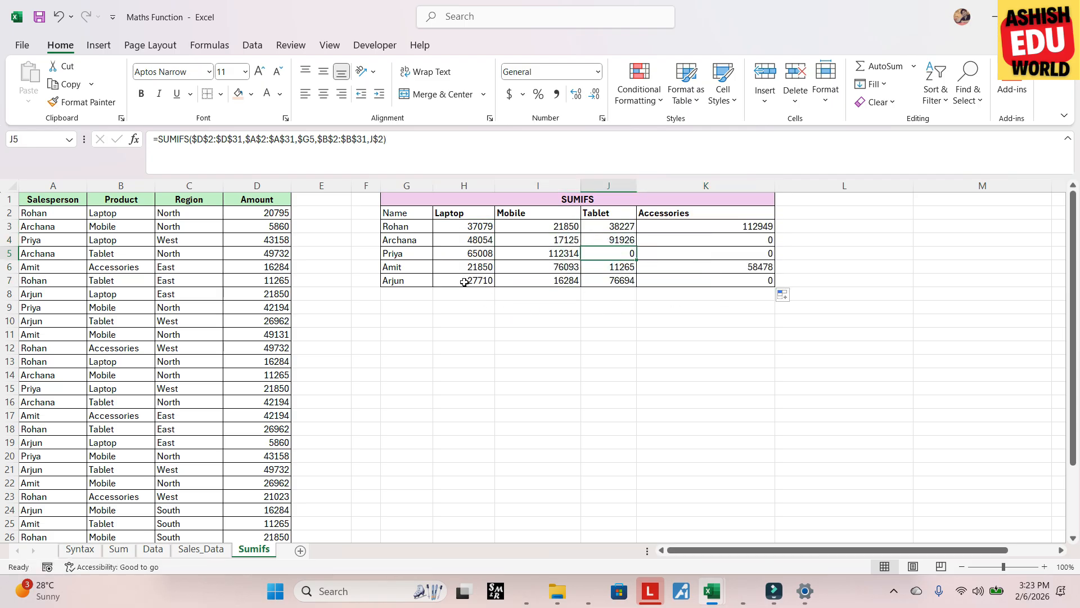
pyautogui.click(467, 226)
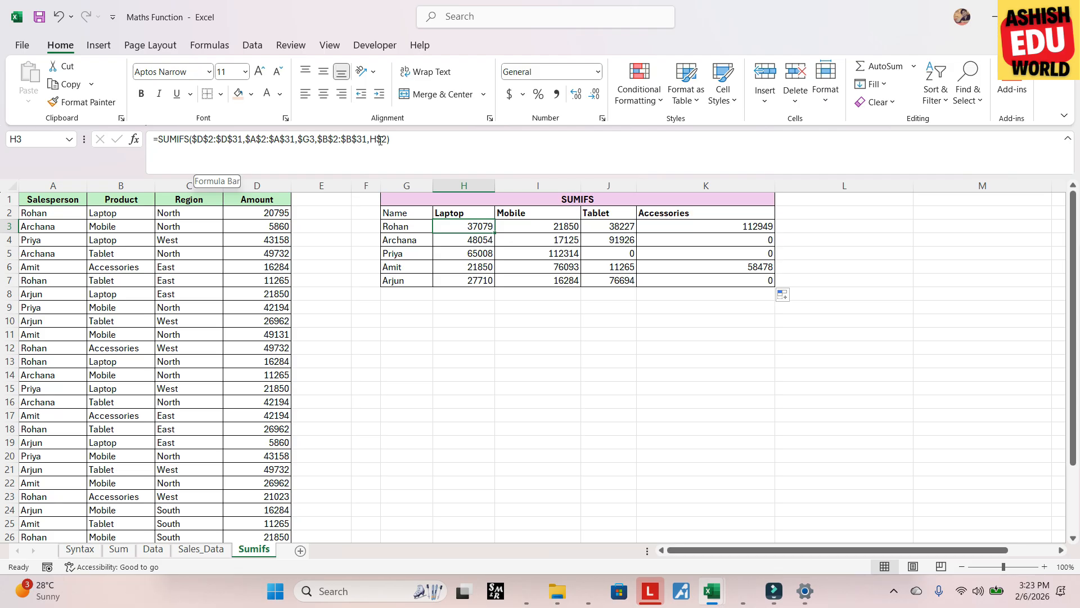
pyautogui.click(555, 228)
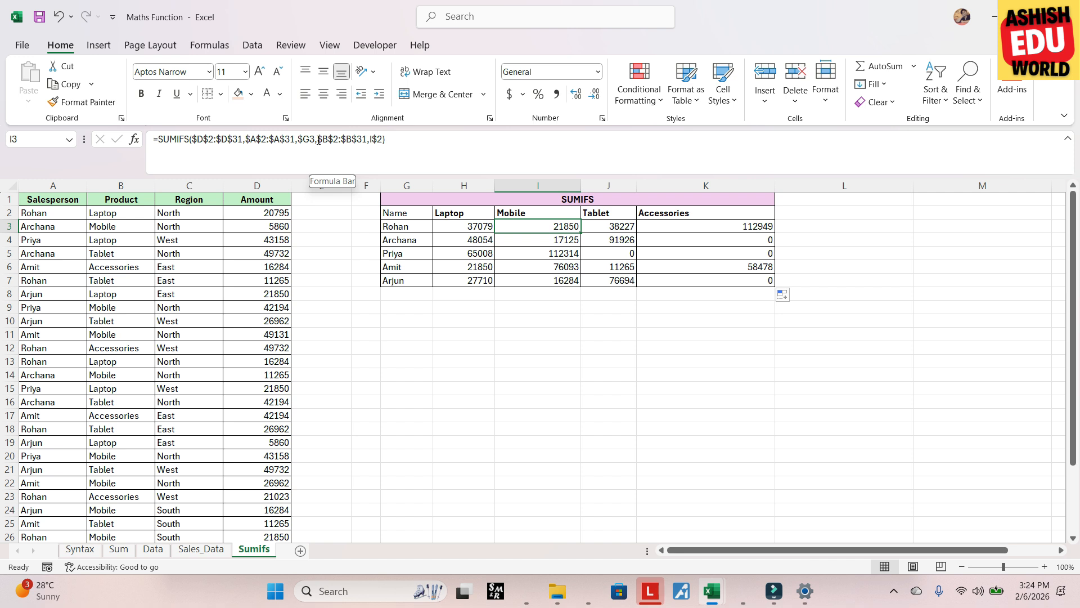
pyautogui.press('Right')
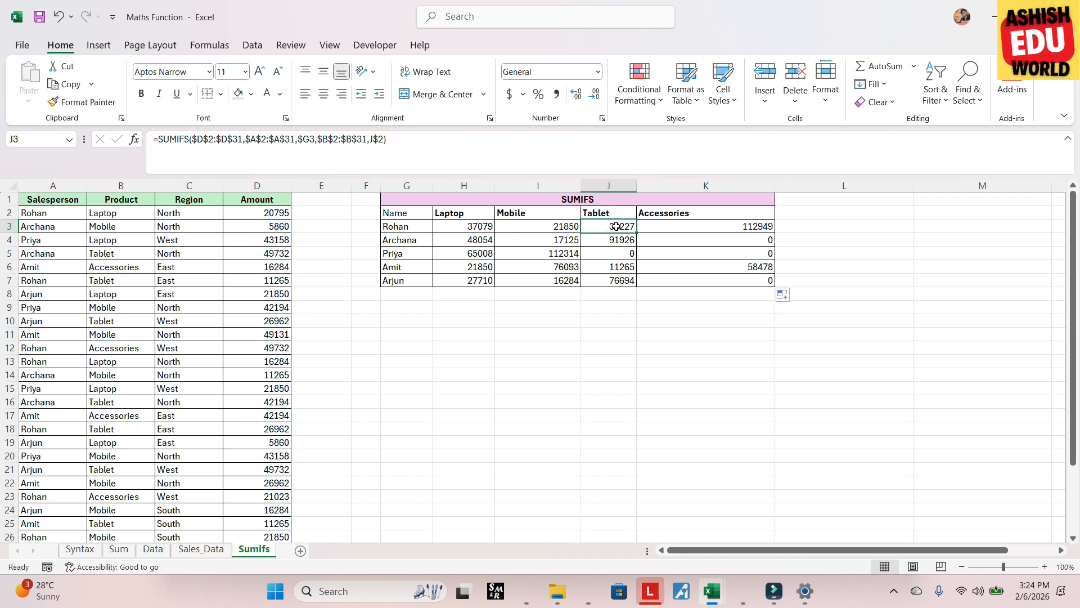
pyautogui.click(366, 141)
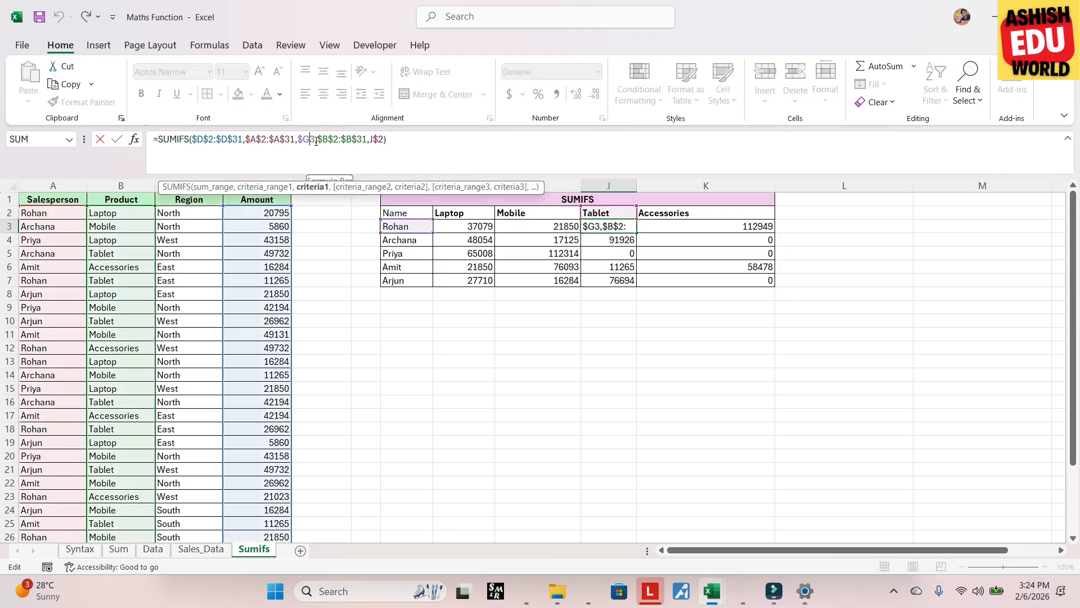
pyautogui.click(383, 140)
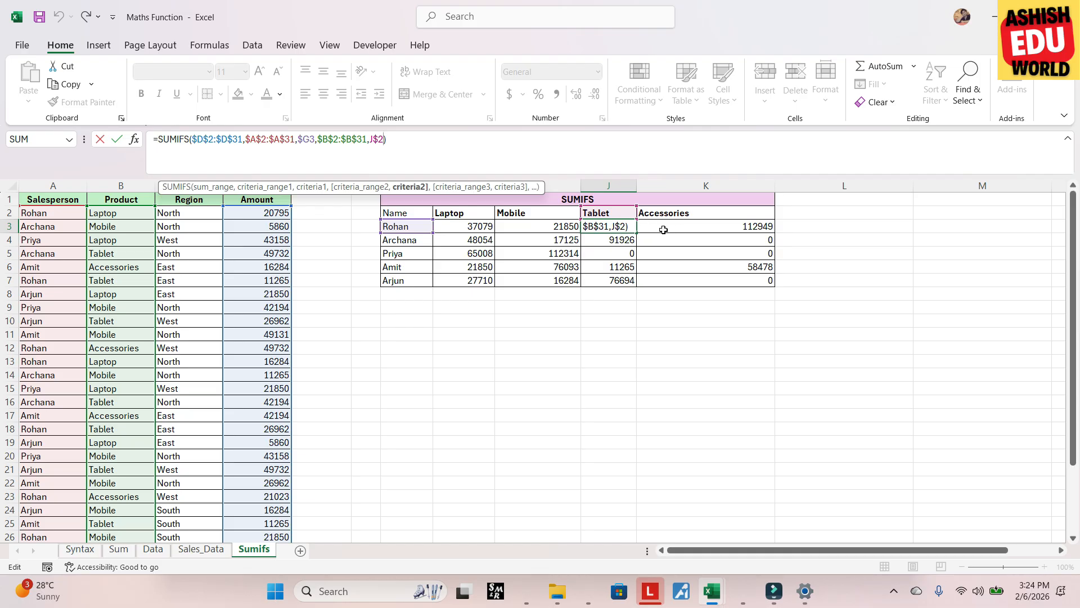
pyautogui.press('Return')
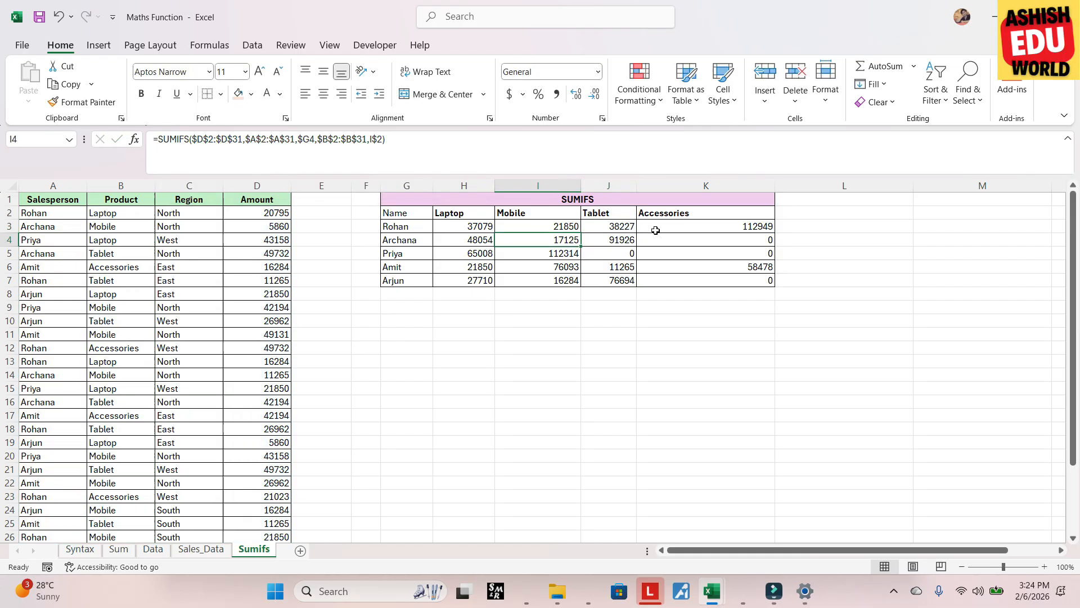
pyautogui.click(471, 232)
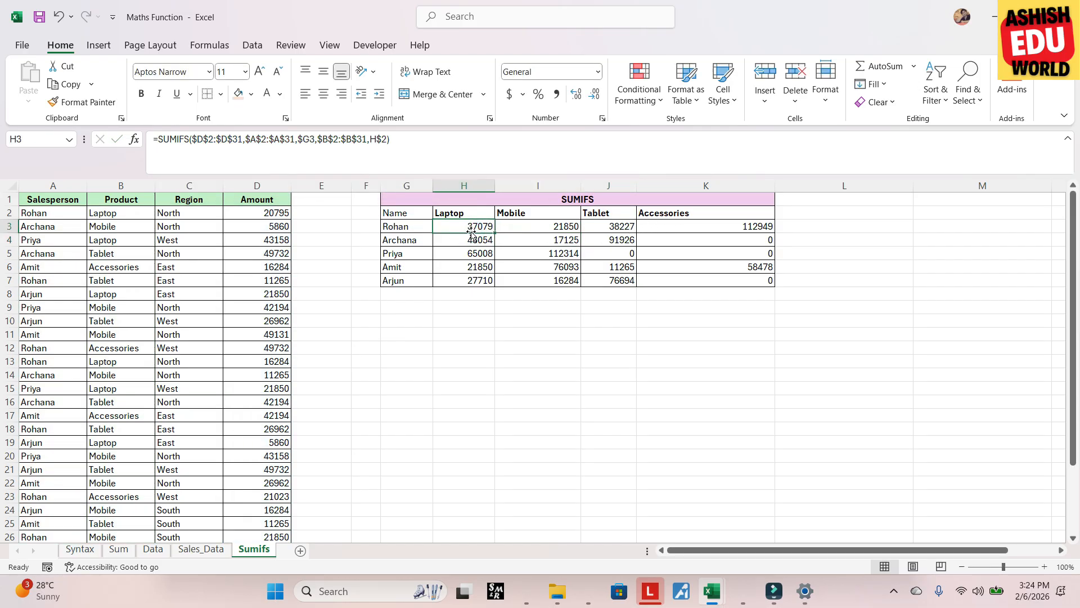
pyautogui.click(471, 241)
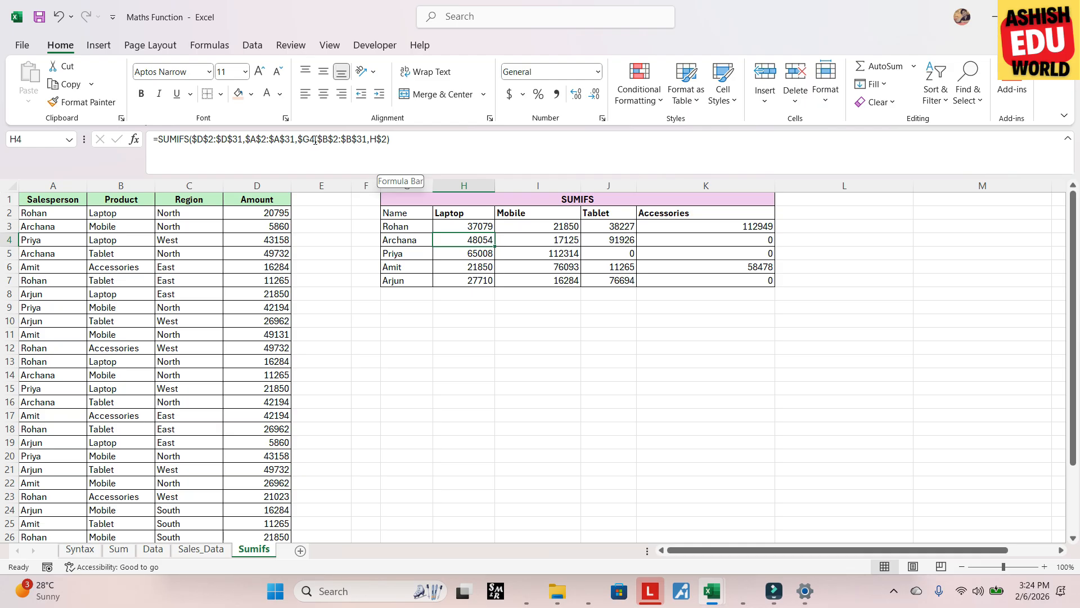
pyautogui.click(398, 240)
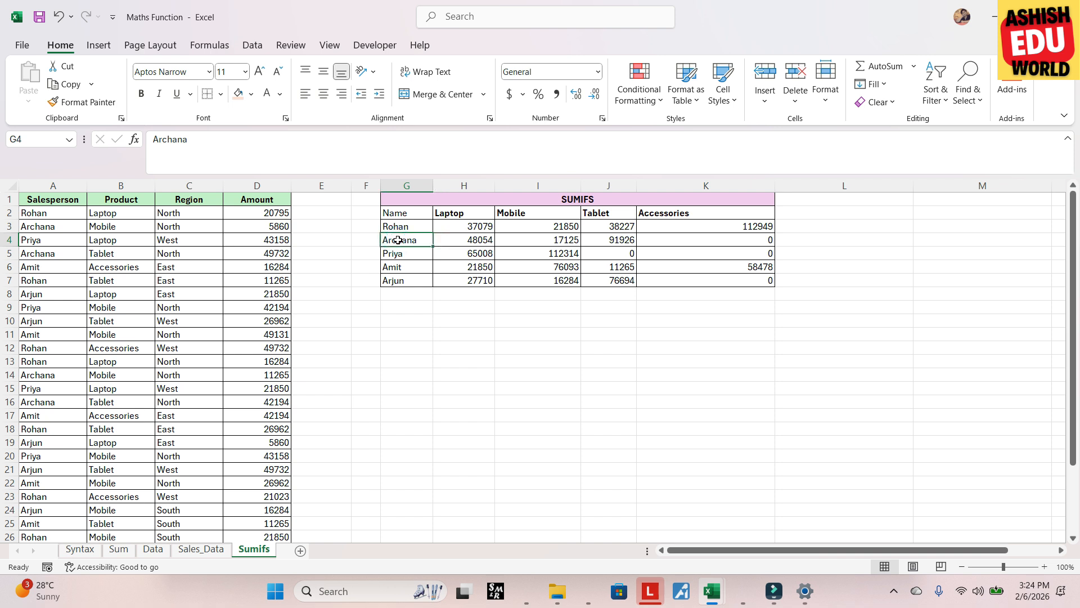
pyautogui.click(468, 241)
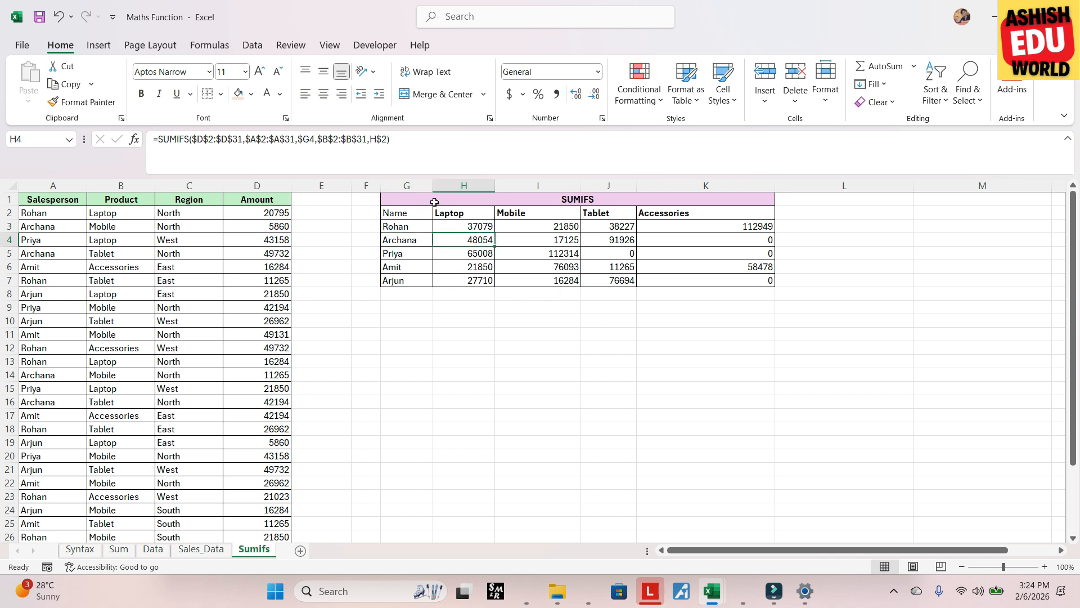
pyautogui.moveTo(424, 200); pyautogui.dragTo(717, 284)
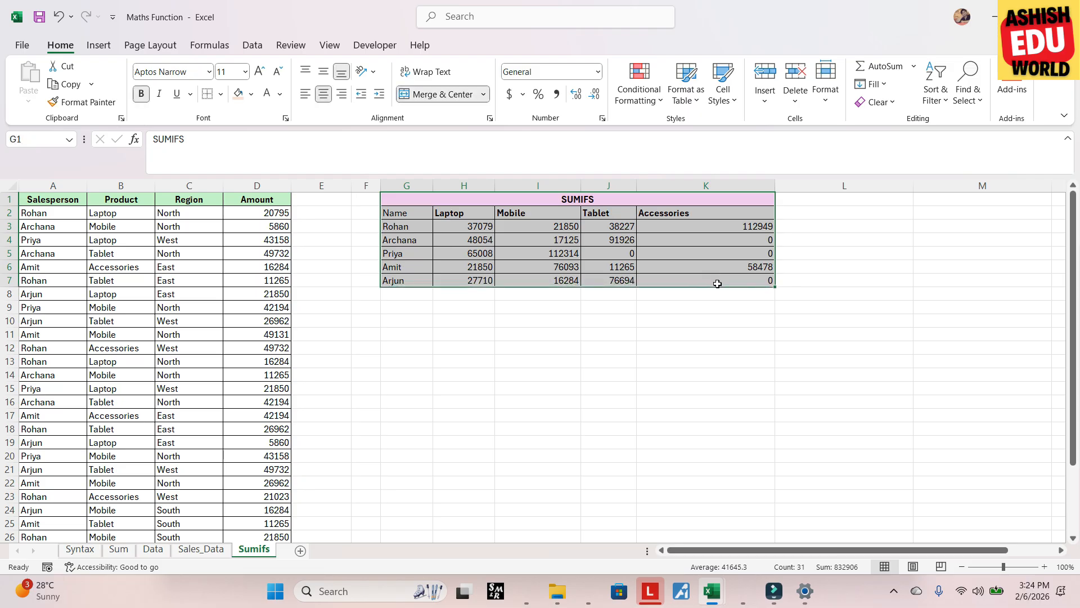